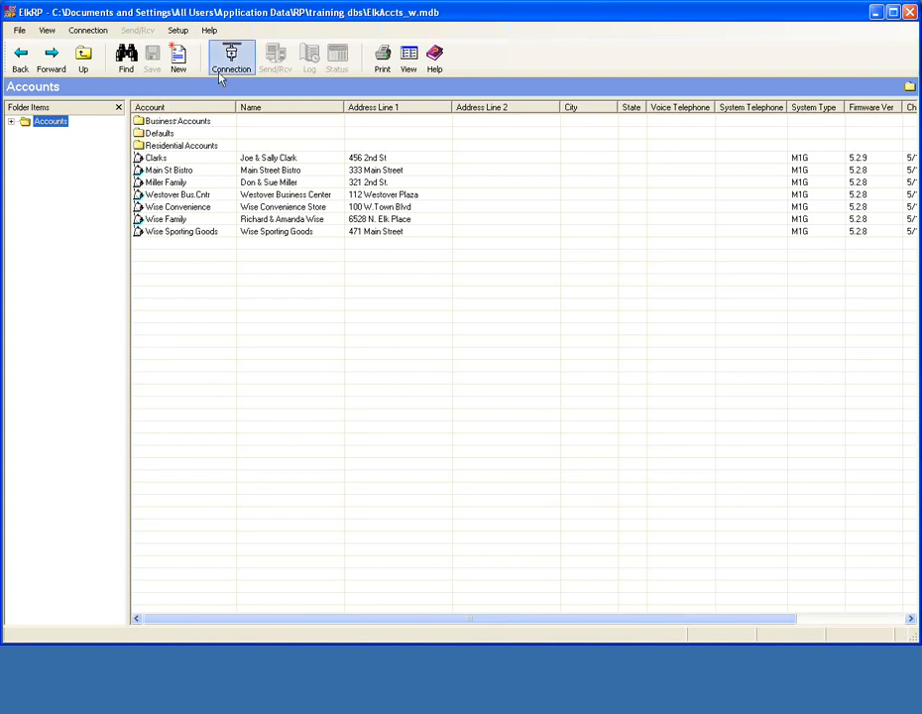
Expand the account folder tree, assign the Westover Bus.Cntr account to the Business Accounts folder and save the account.
left_click(11, 122)
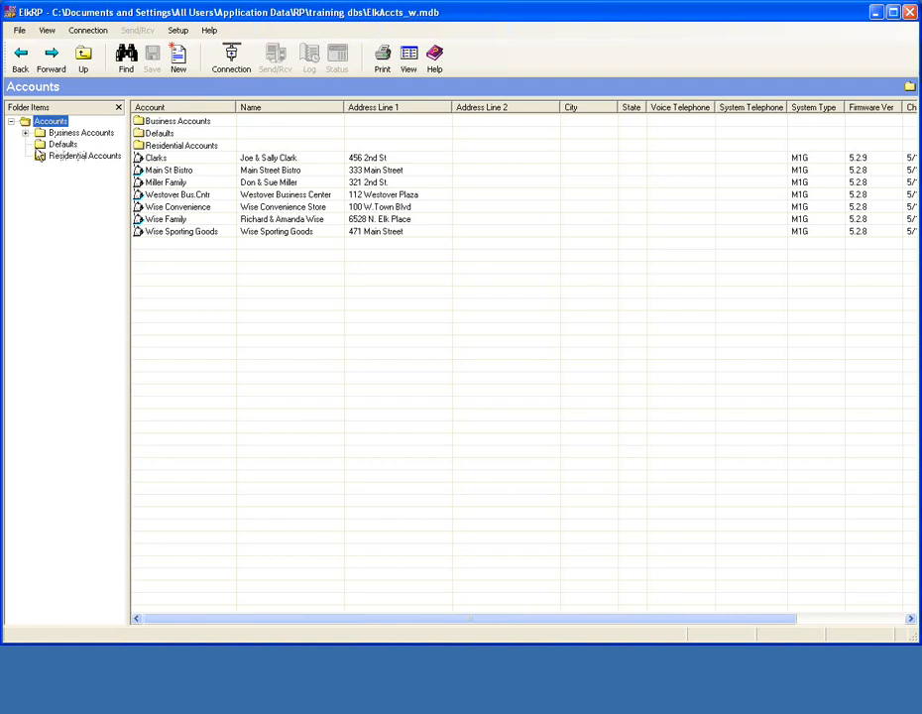
left_click(25, 133)
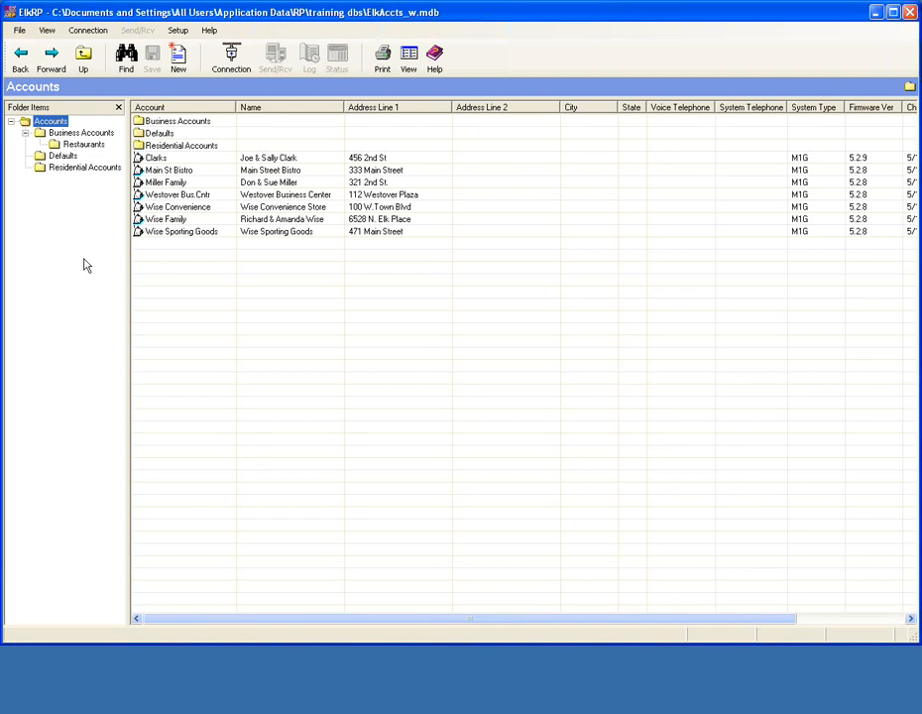
double_click(188, 197)
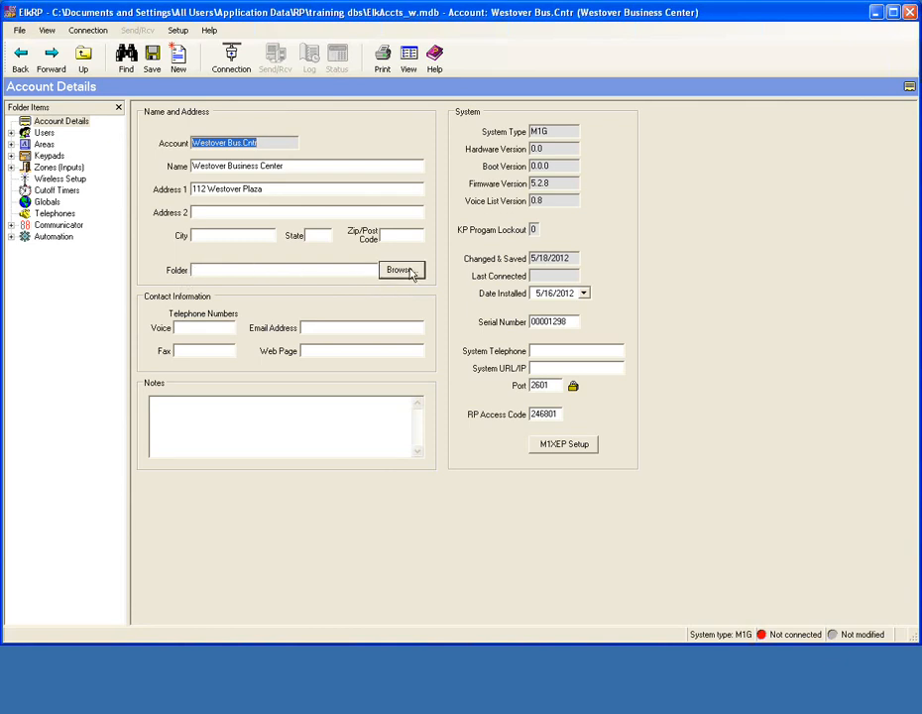
left_click(406, 273)
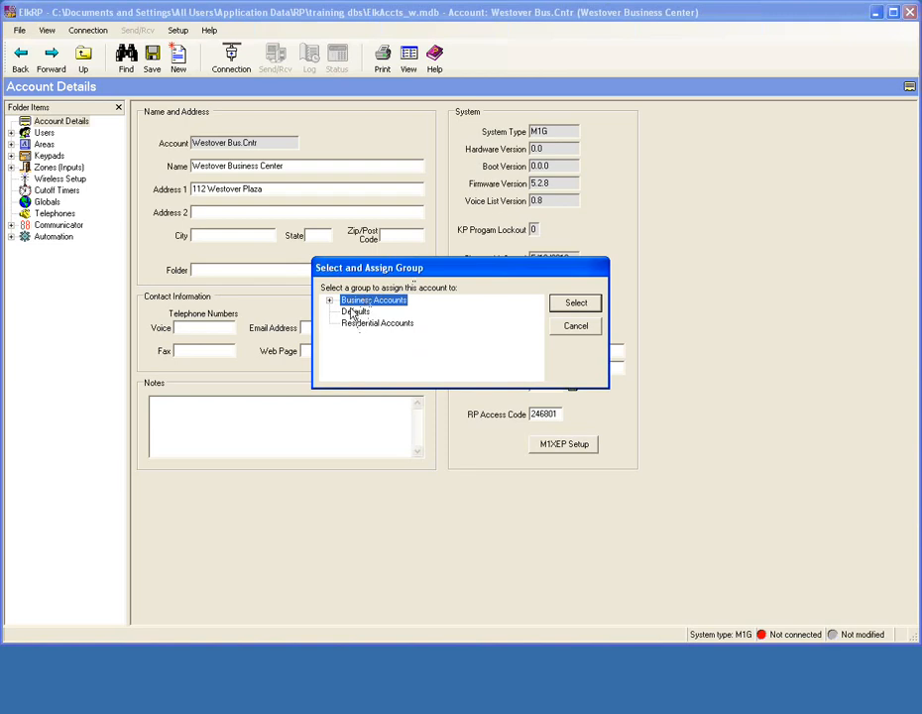
left_click(576, 303)
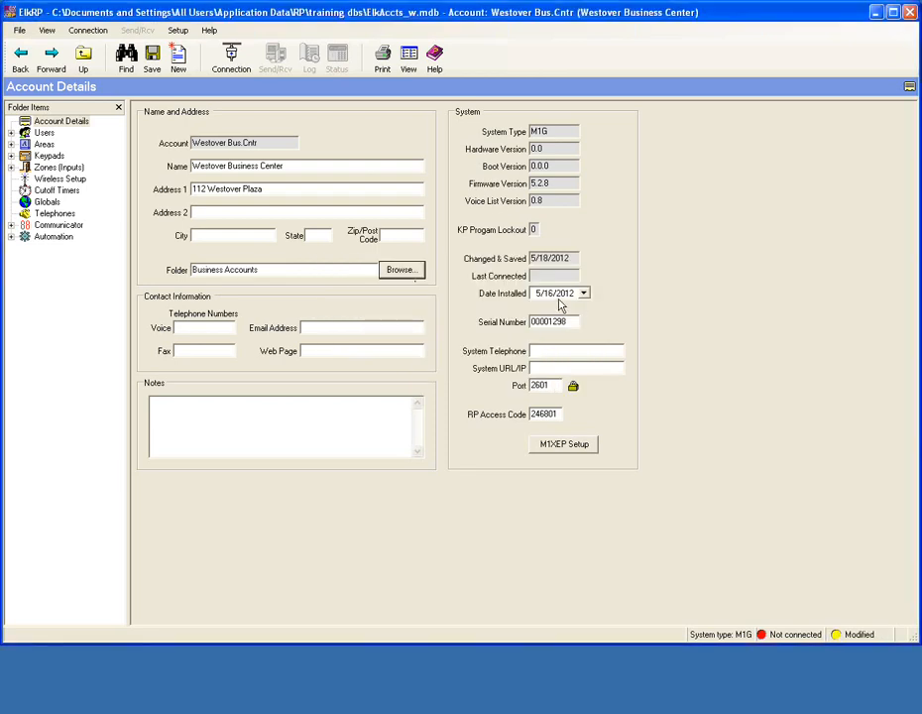
left_click(152, 57)
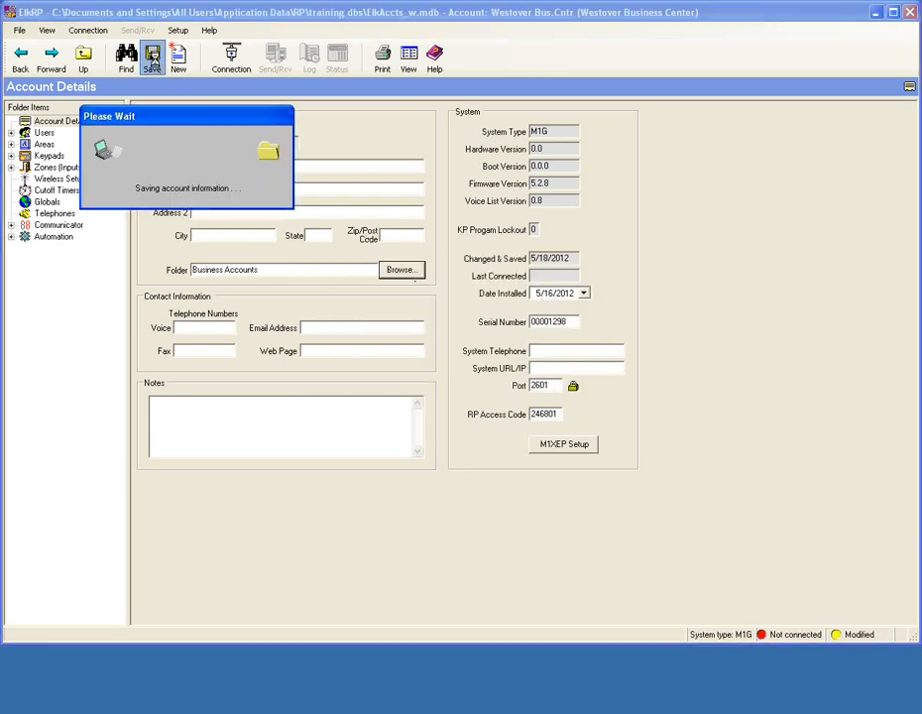
Return to the account list and view the contents of the Business Accounts folder.
left_click(20, 31)
left_click(40, 61)
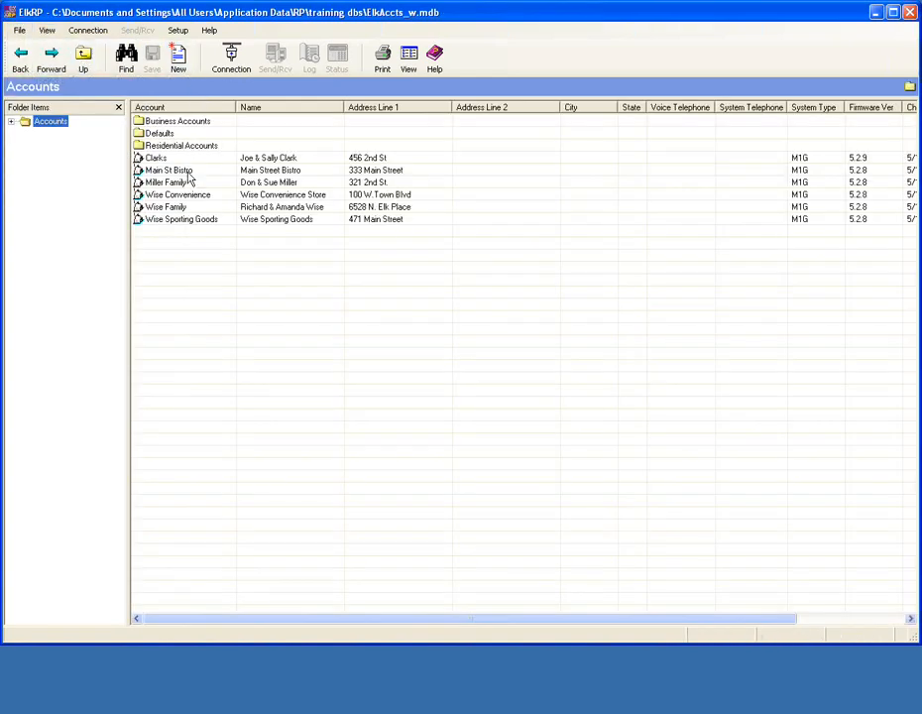
left_click(11, 121)
left_click(44, 133)
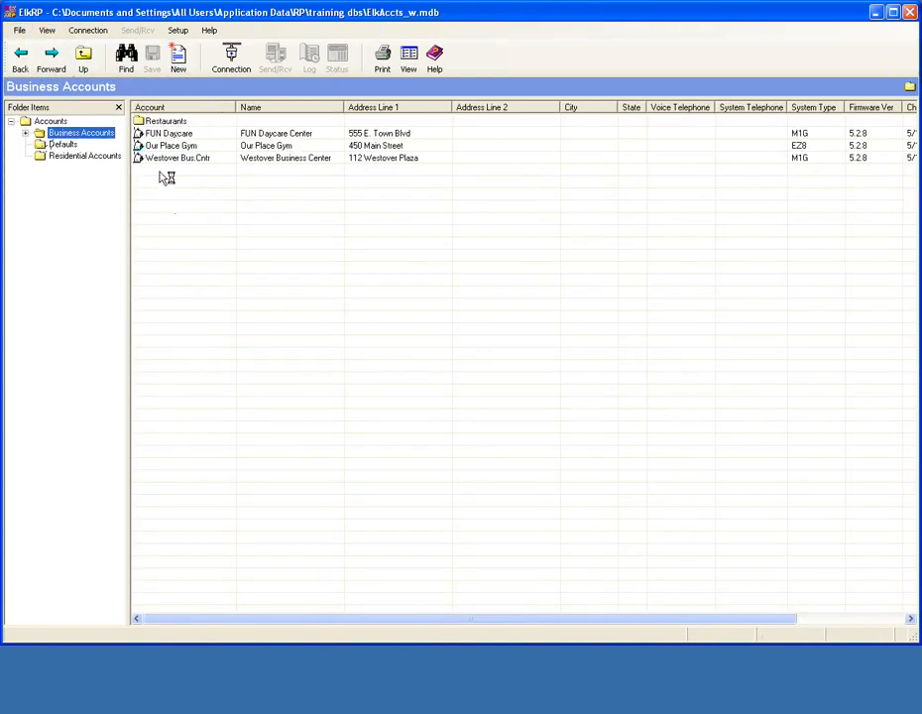
Set the folder of the family account directly below Main St Bistro to "Residential Accounts.Cherry Grove" and save the account.
left_click(49, 121)
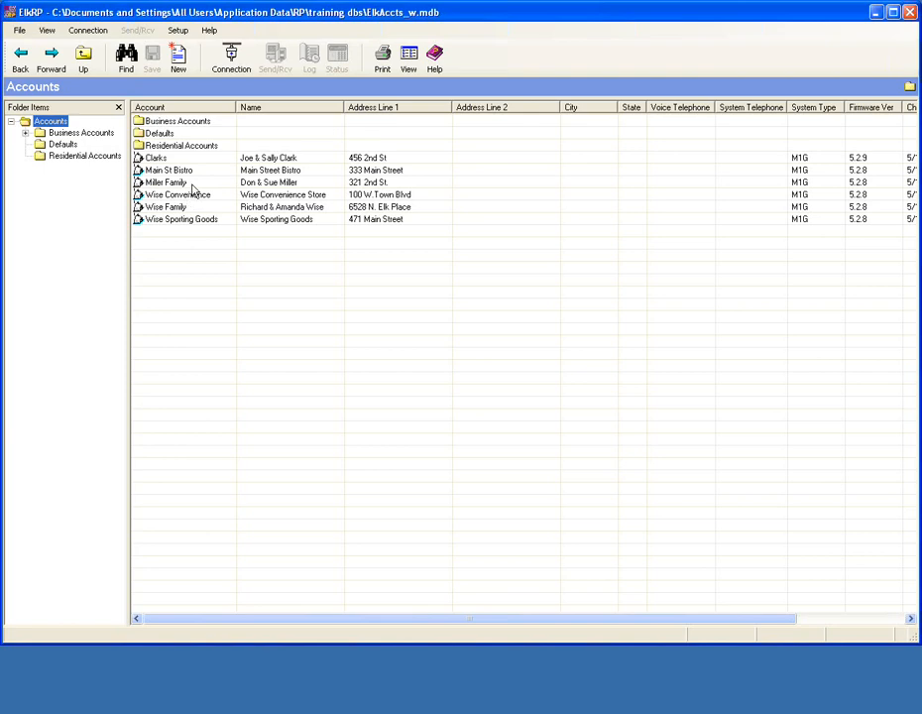
double_click(194, 192)
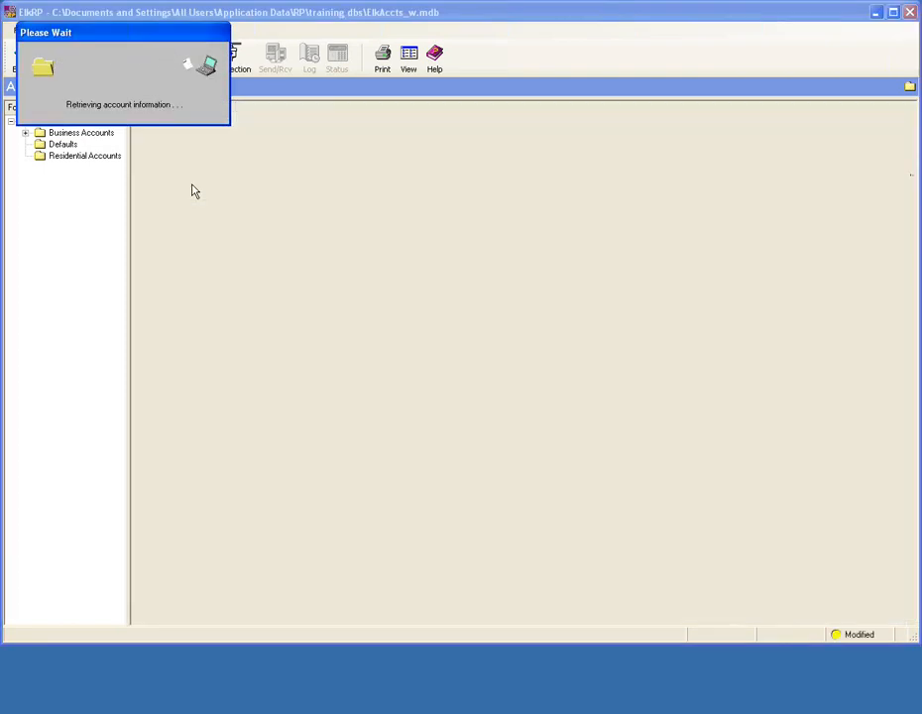
left_click(392, 270)
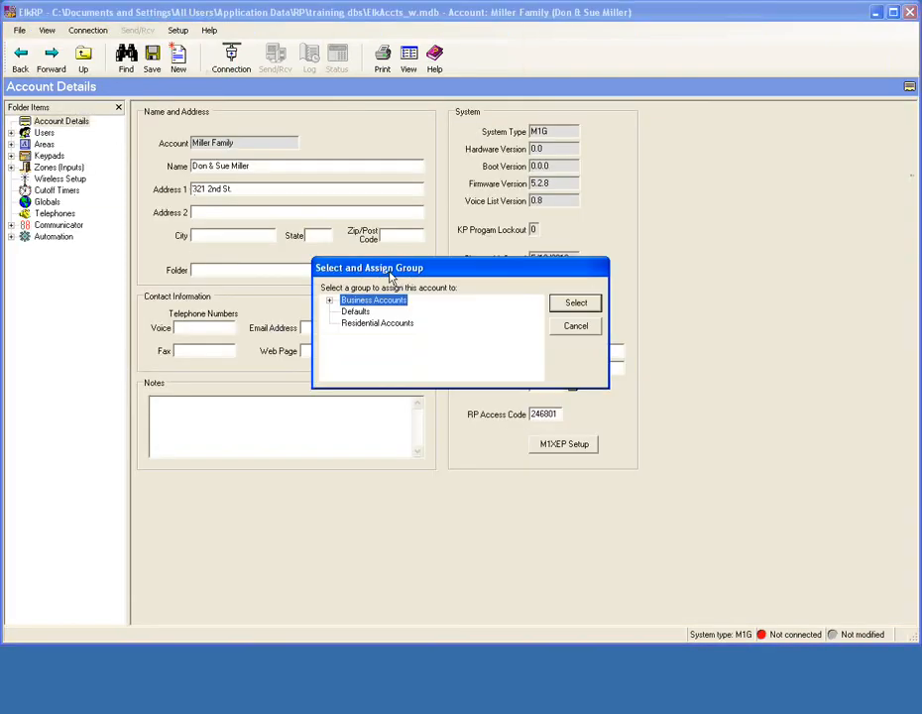
left_click(361, 325)
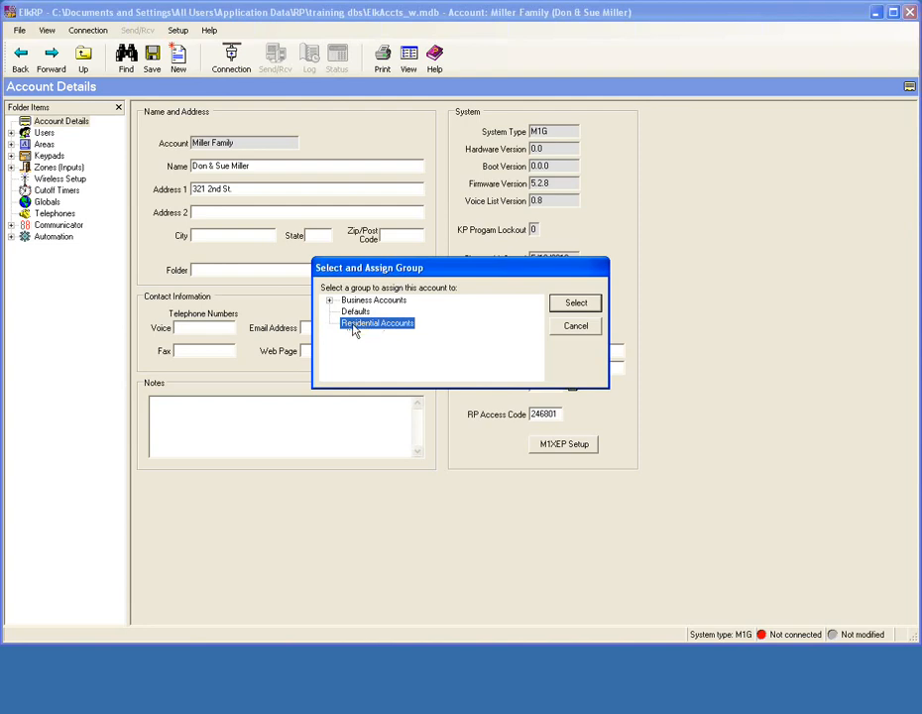
left_click(576, 303)
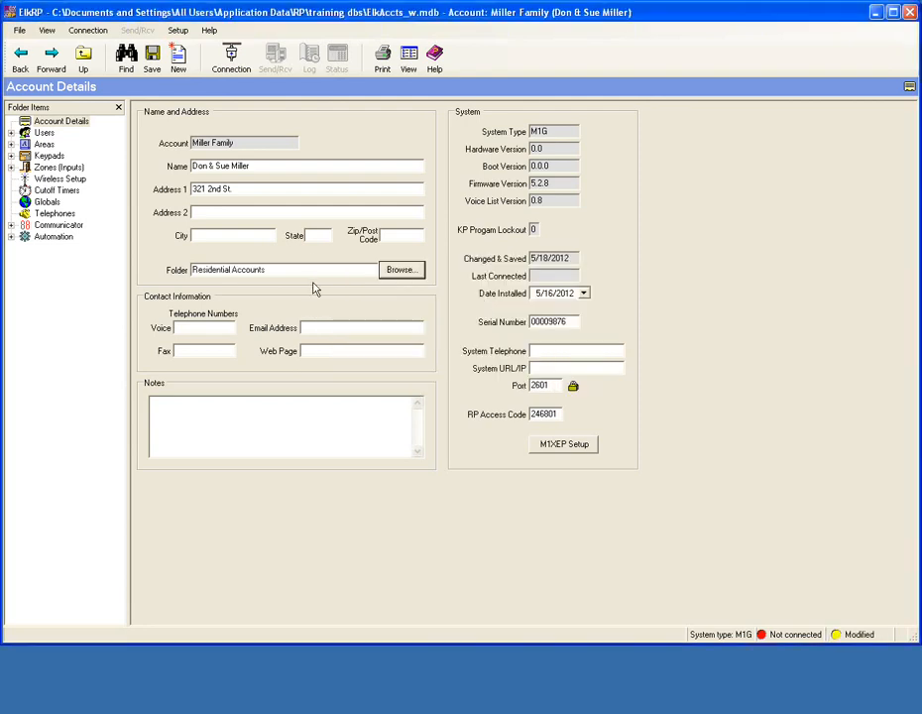
left_click(304, 272)
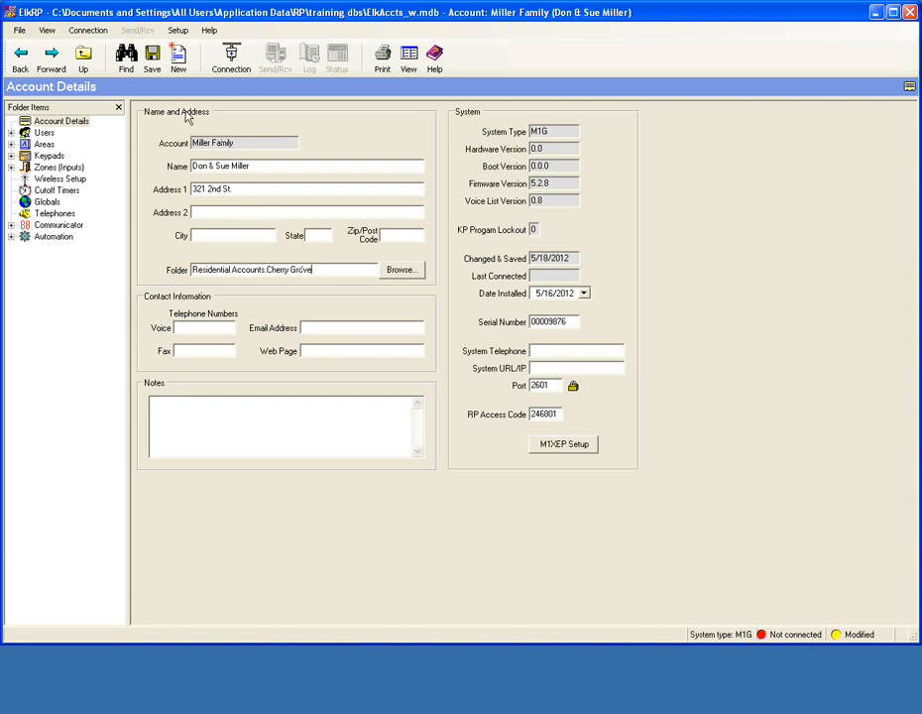
left_click(156, 62)
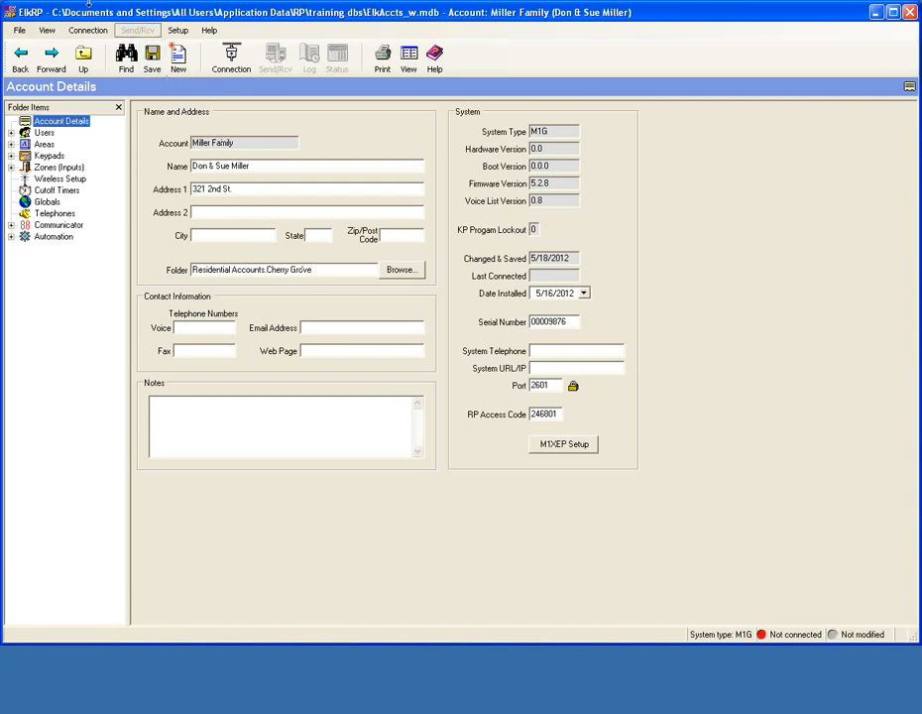
Return to the account list and view the contents of the Cherry Grove subfolder and its parent Residential Accounts folder.
left_click(19, 29)
left_click(31, 64)
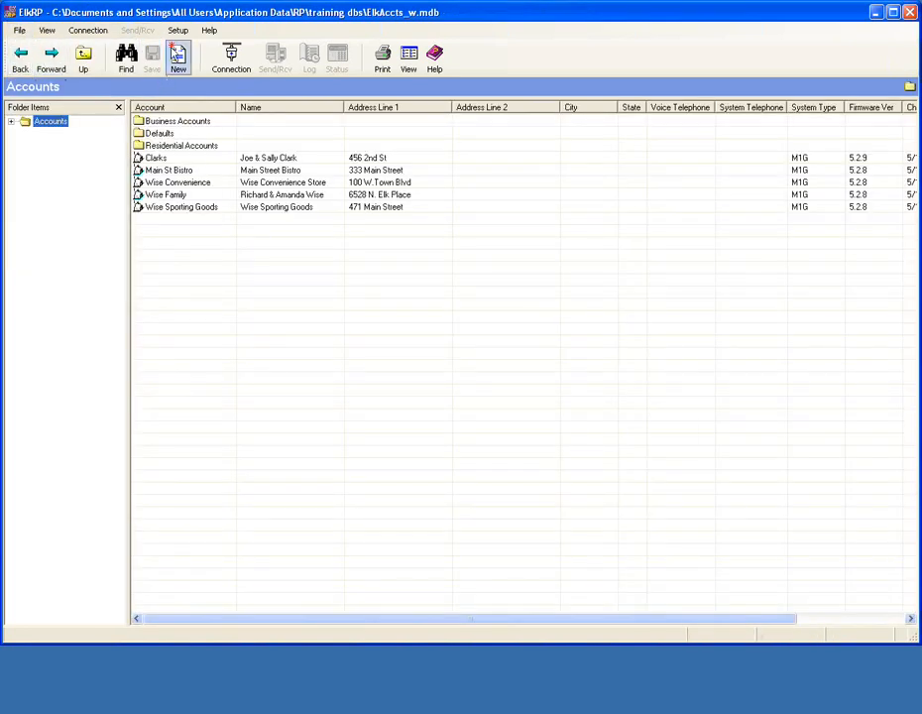
left_click(12, 122)
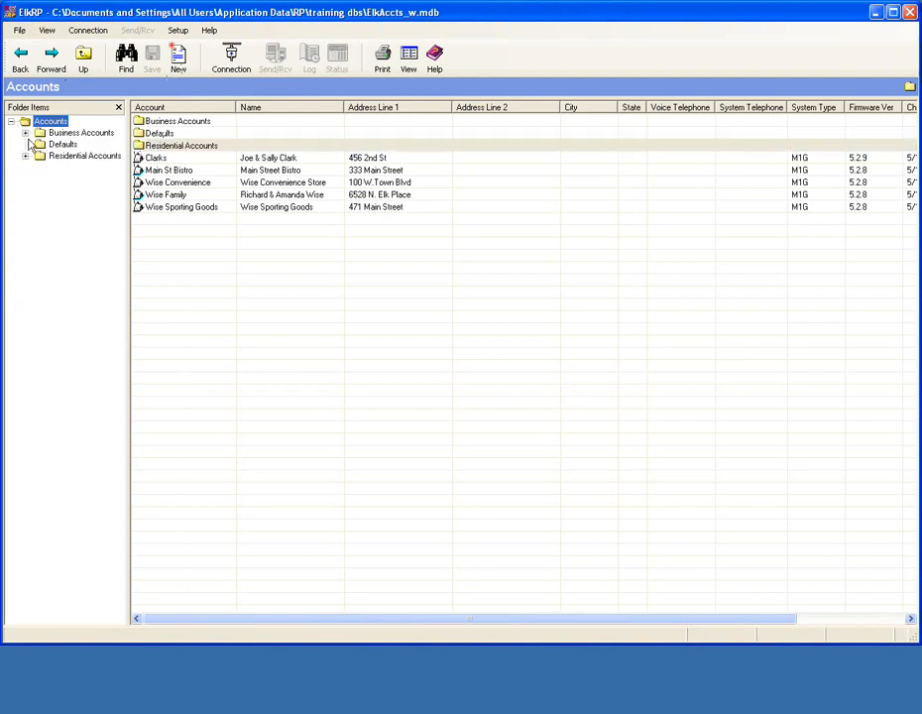
left_click(26, 156)
left_click(82, 167)
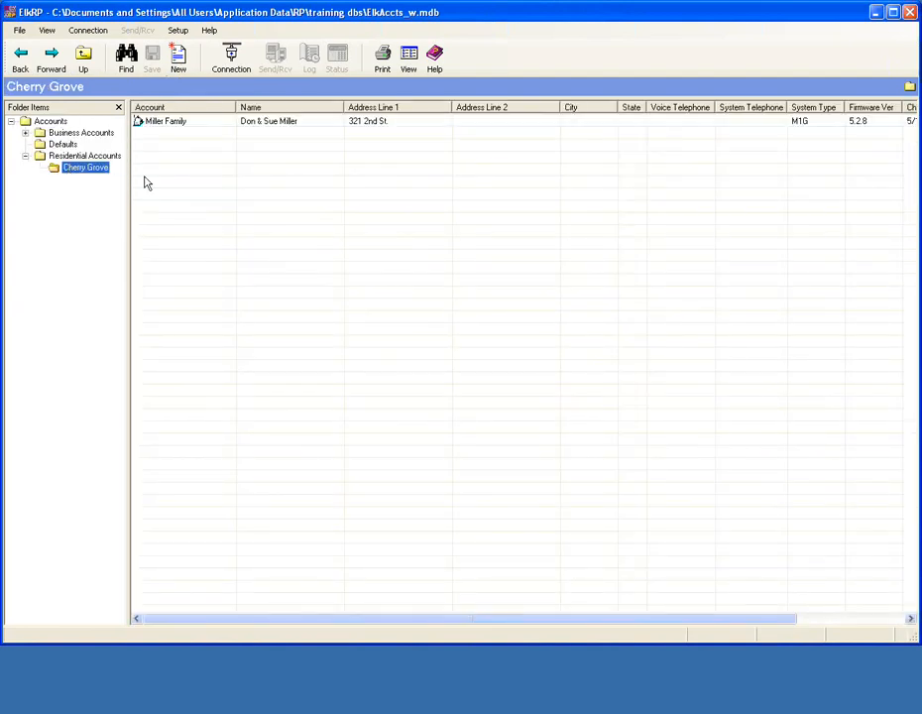
left_click(87, 156)
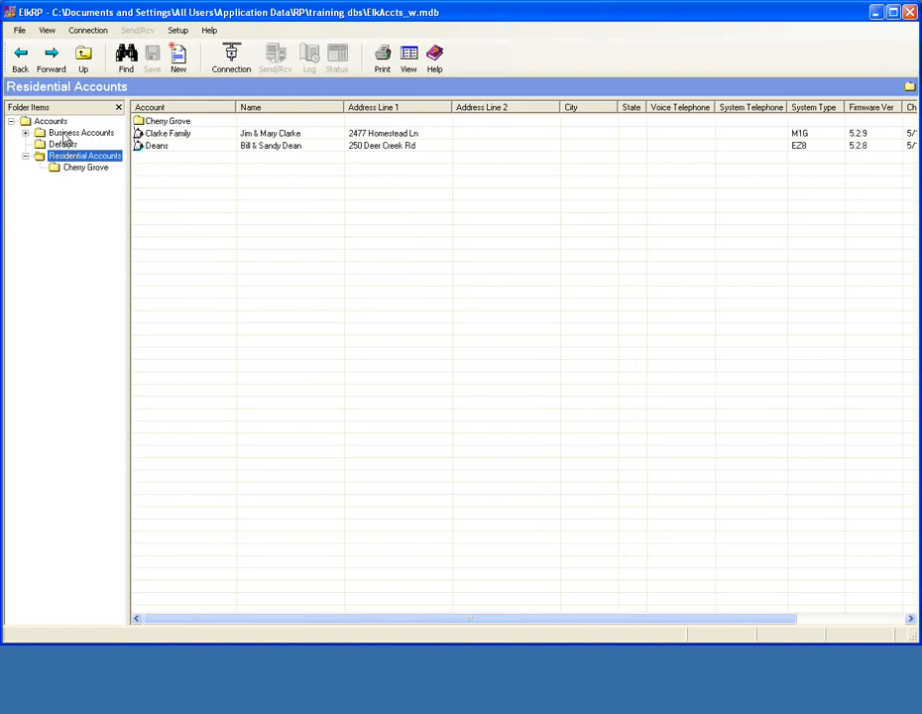
Assign the first account listed under the root Accounts folder to Residential Accounts' Cherry Grove subfolder, save it and return to the account list.
left_click(51, 120)
double_click(204, 157)
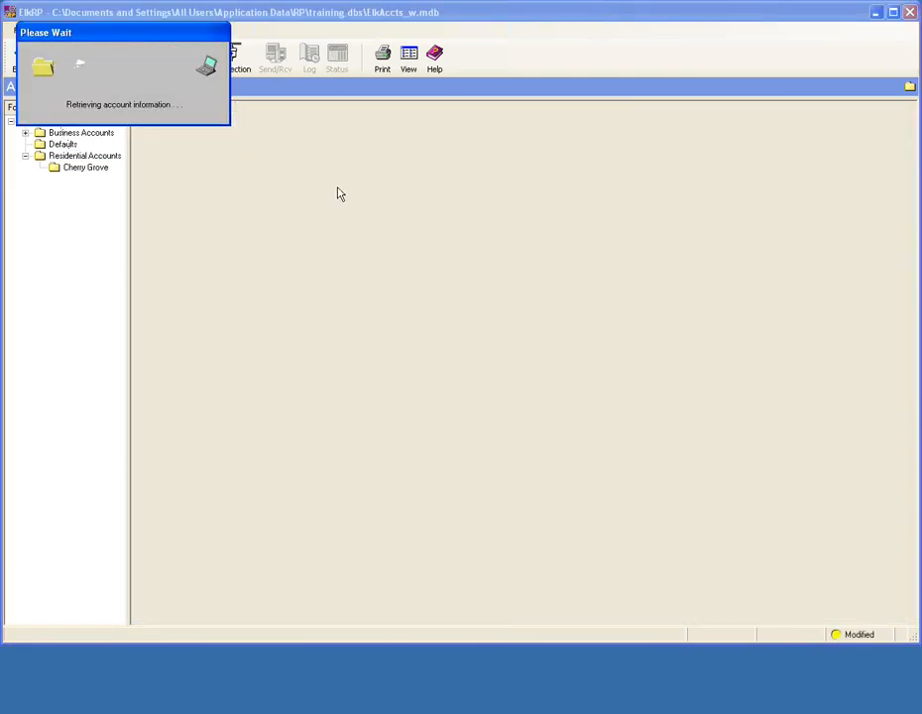
left_click(406, 270)
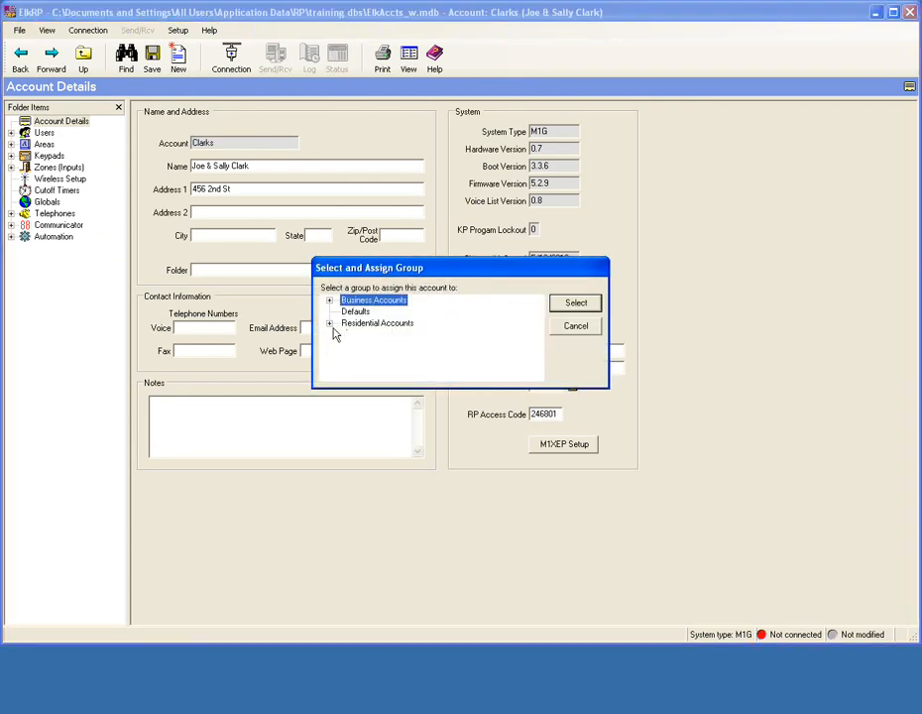
left_click(329, 323)
left_click(383, 334)
left_click(574, 303)
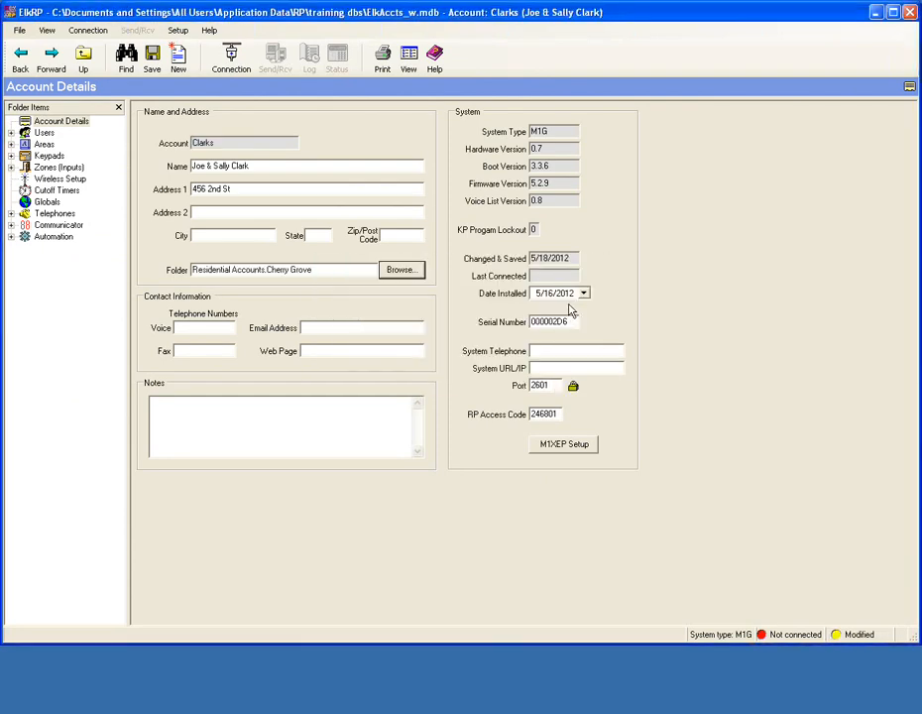
left_click(151, 59)
left_click(19, 29)
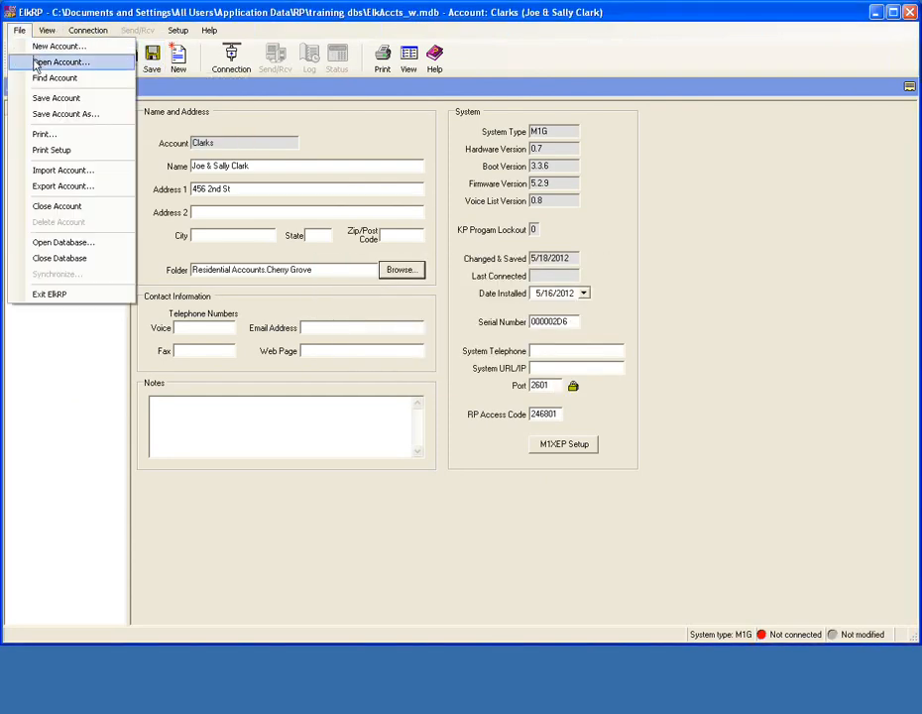
left_click(36, 64)
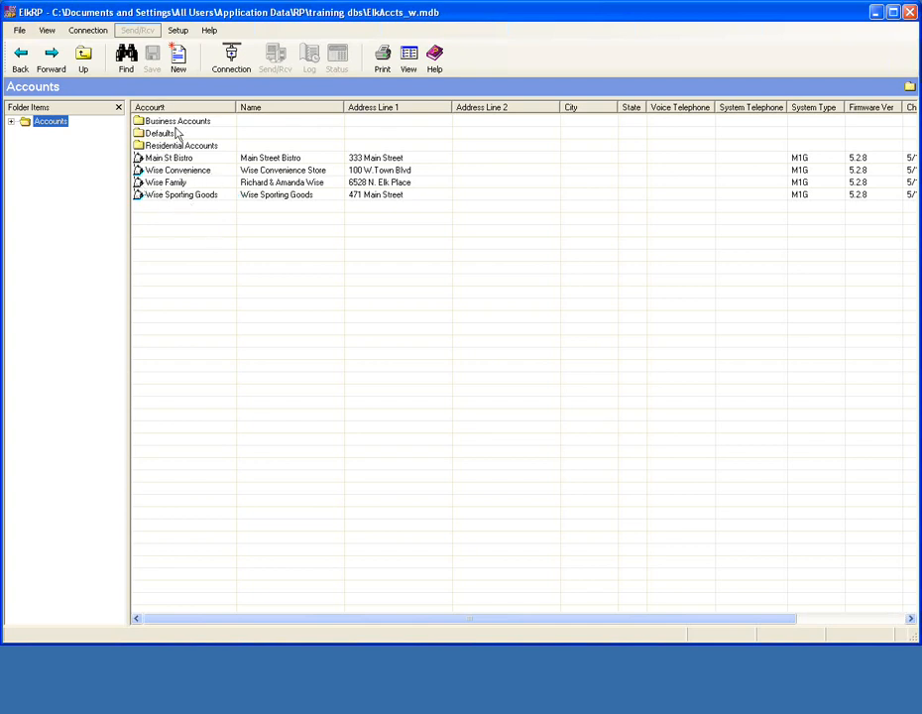
Assign the family account between Wise Convenience and Wise Sporting Goods to a newly created "Wise Accounts" folder, save it and return to the list.
double_click(180, 183)
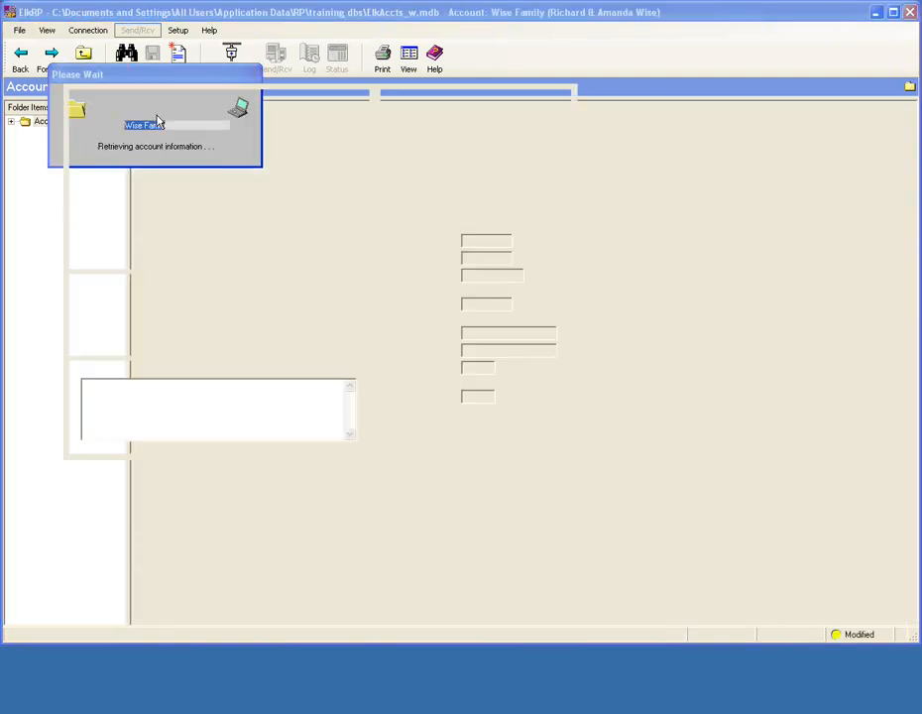
left_click(198, 270)
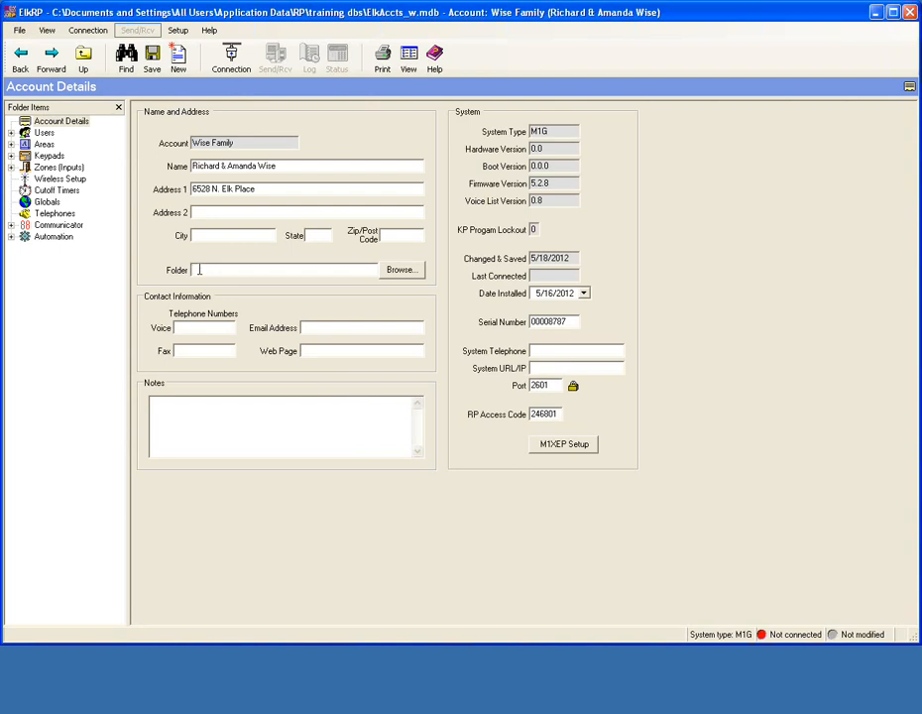
type("Wise Accounts")
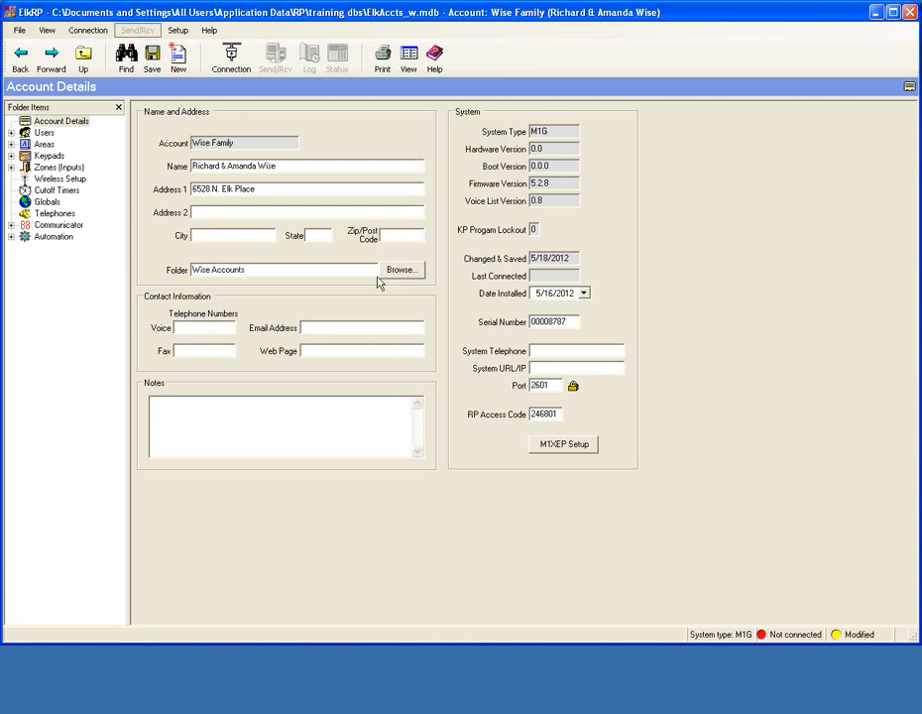
key("Tab")
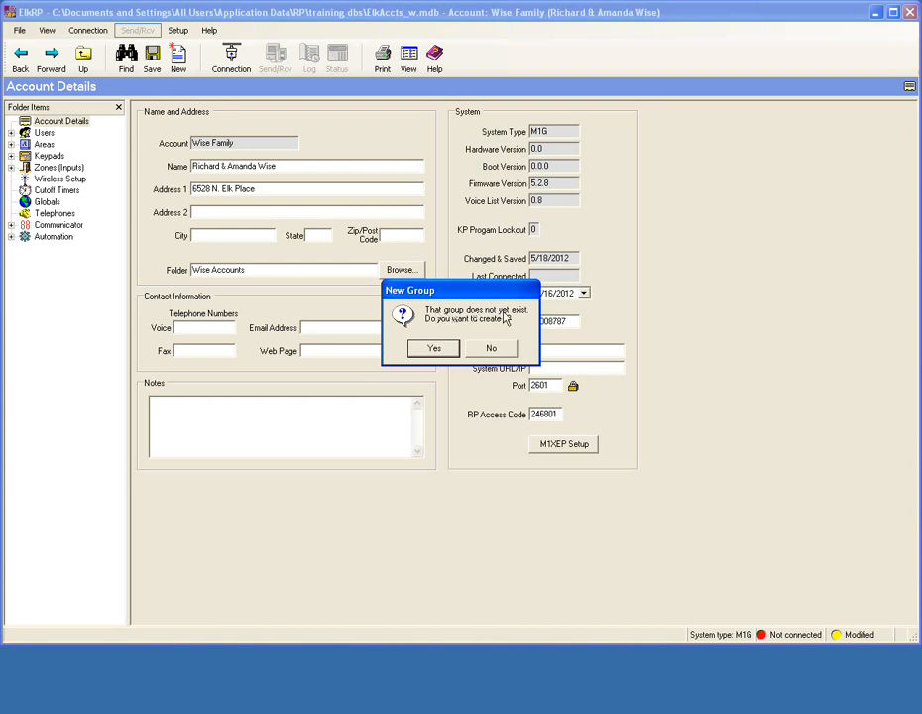
left_click(432, 349)
left_click(151, 60)
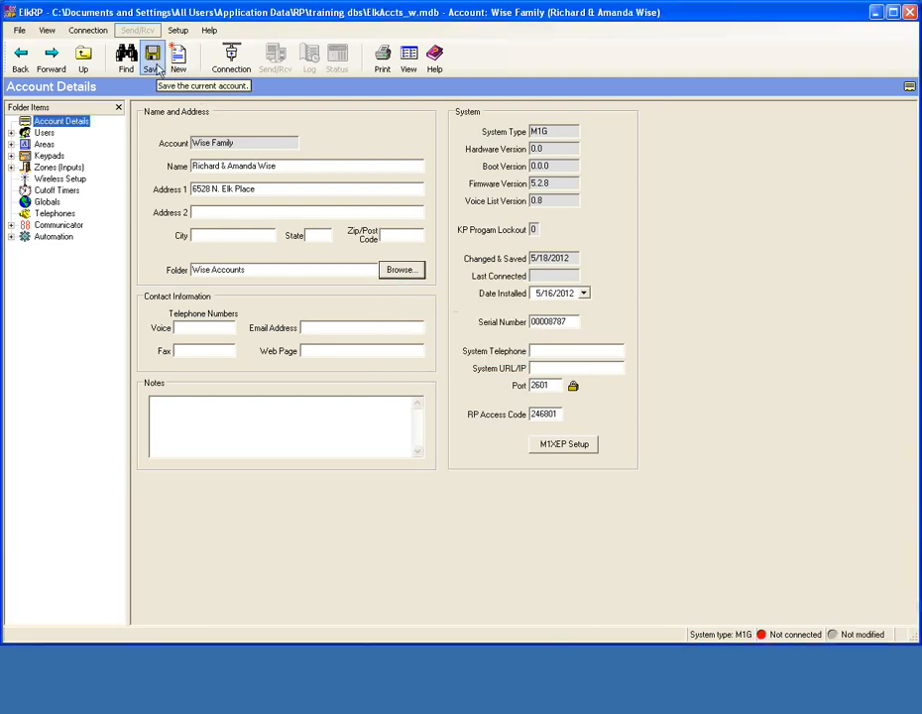
left_click(19, 30)
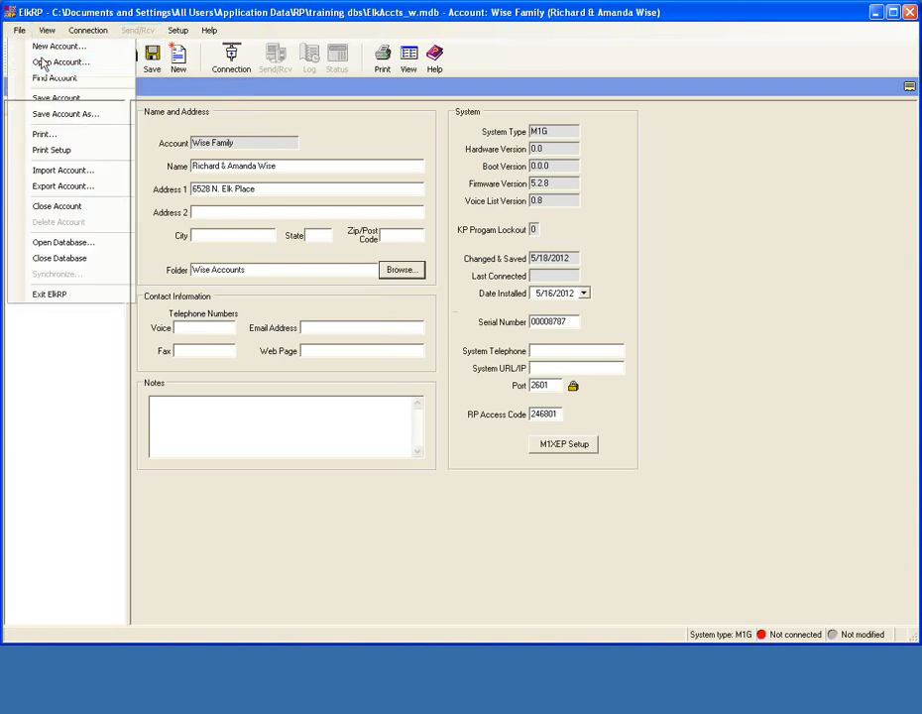
left_click(44, 59)
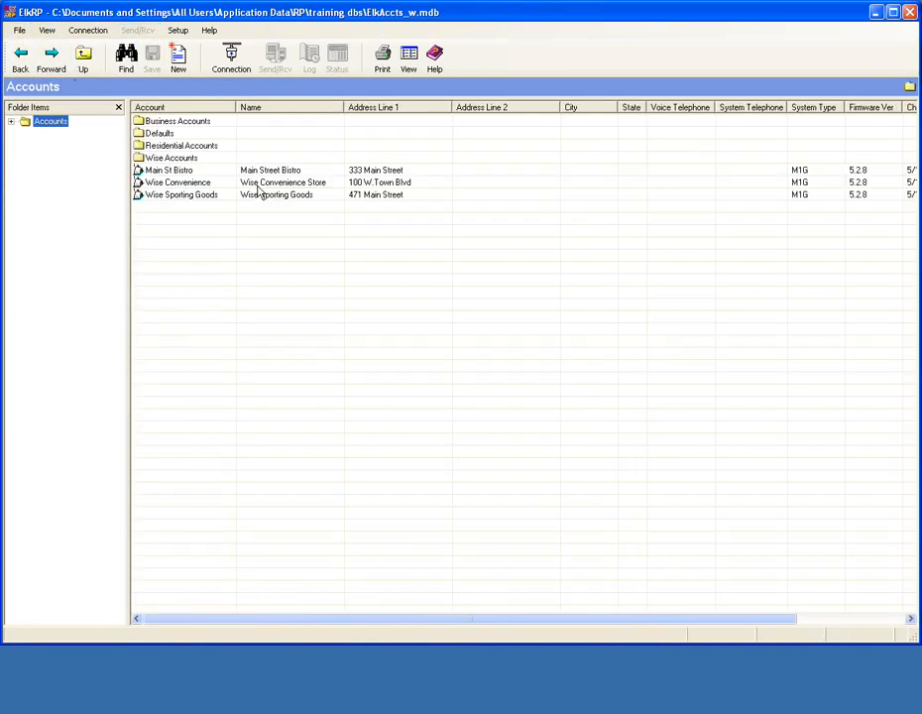
Assign the Wise Convenience account to the Wise Accounts folder and return to the account list, saving the changes.
double_click(186, 182)
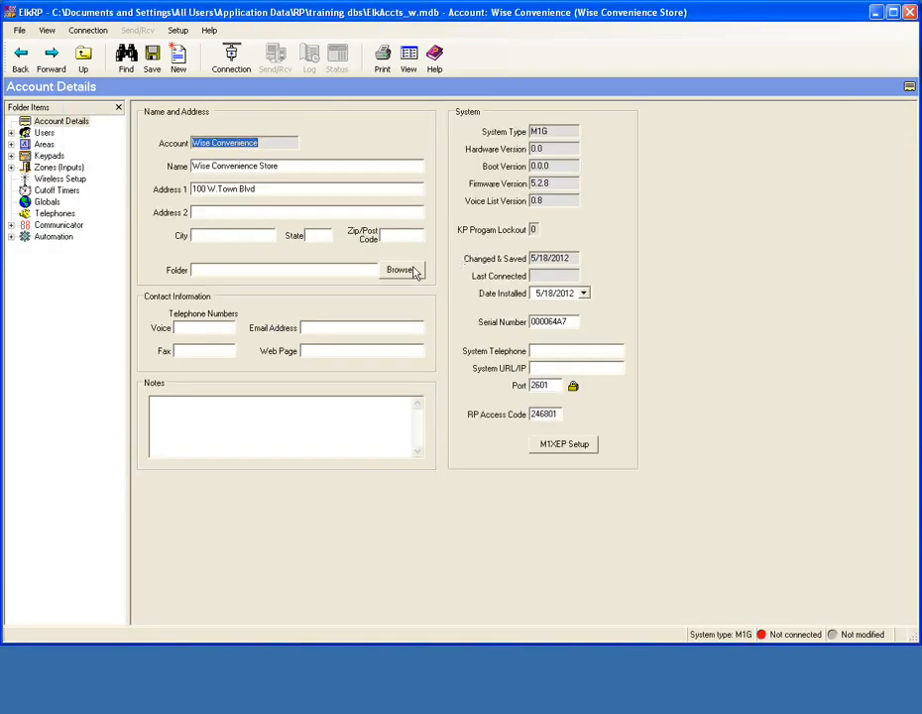
left_click(410, 270)
left_click(367, 334)
left_click(573, 302)
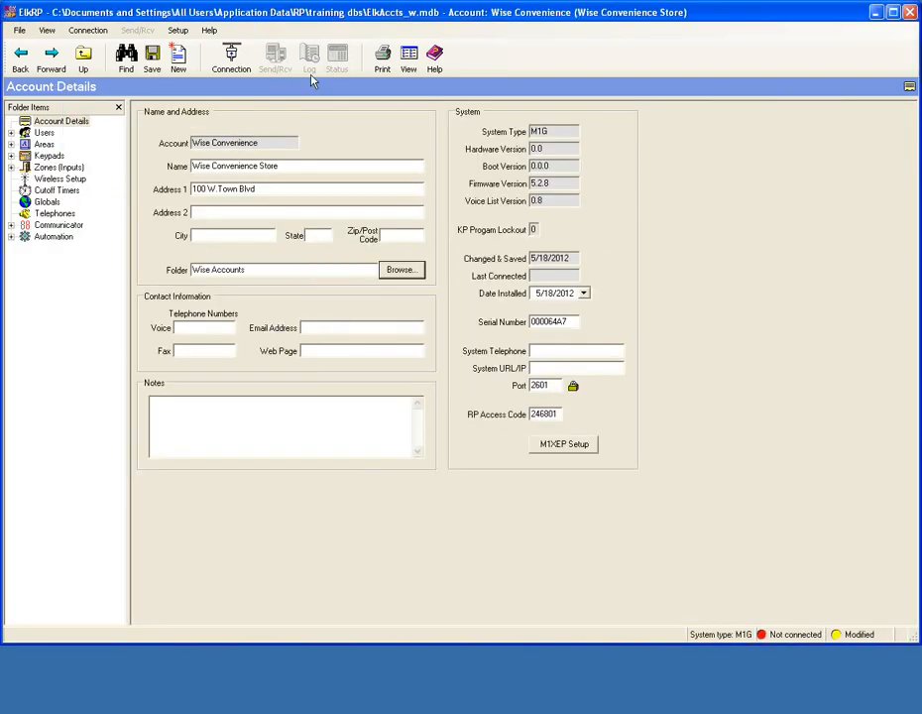
left_click(16, 30)
left_click(30, 46)
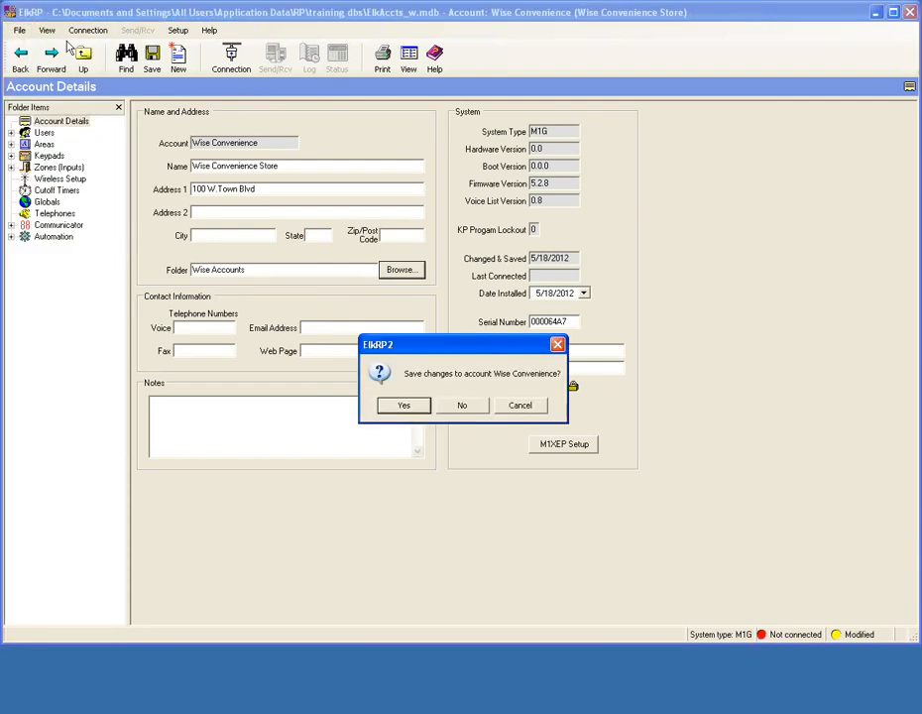
left_click(417, 404)
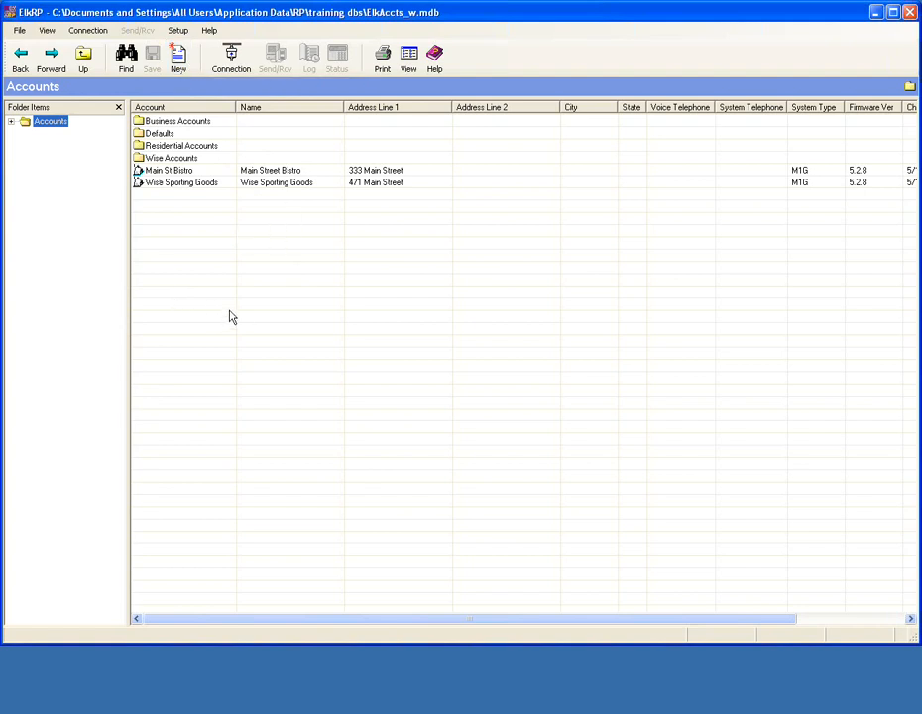
Start synchronizing the accounts databases and set the master database to ElkAccts_w.mdb in the training dbs folder.
left_click(19, 32)
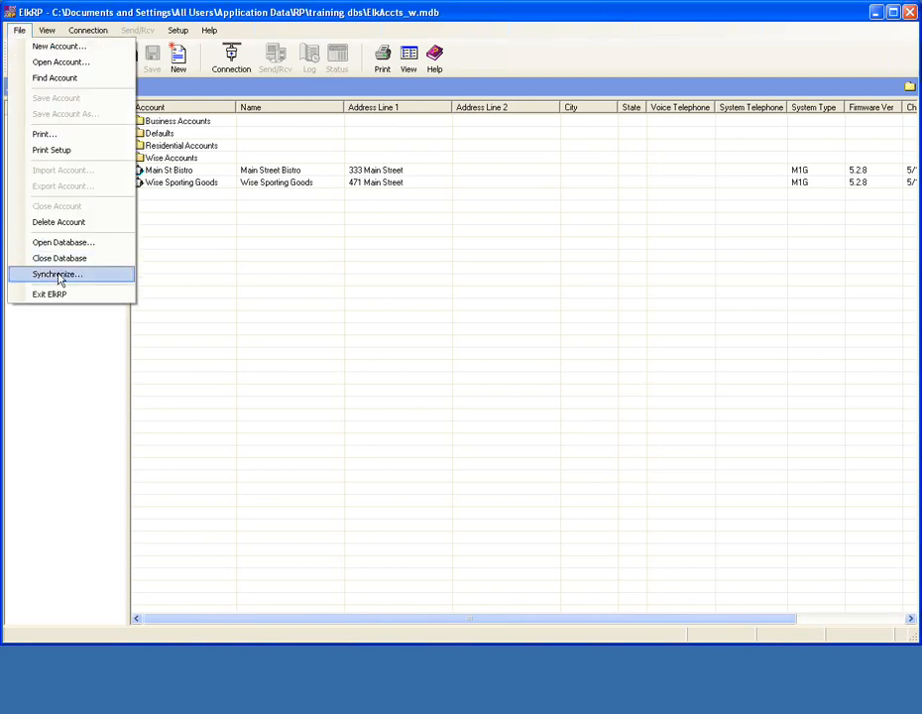
left_click(58, 276)
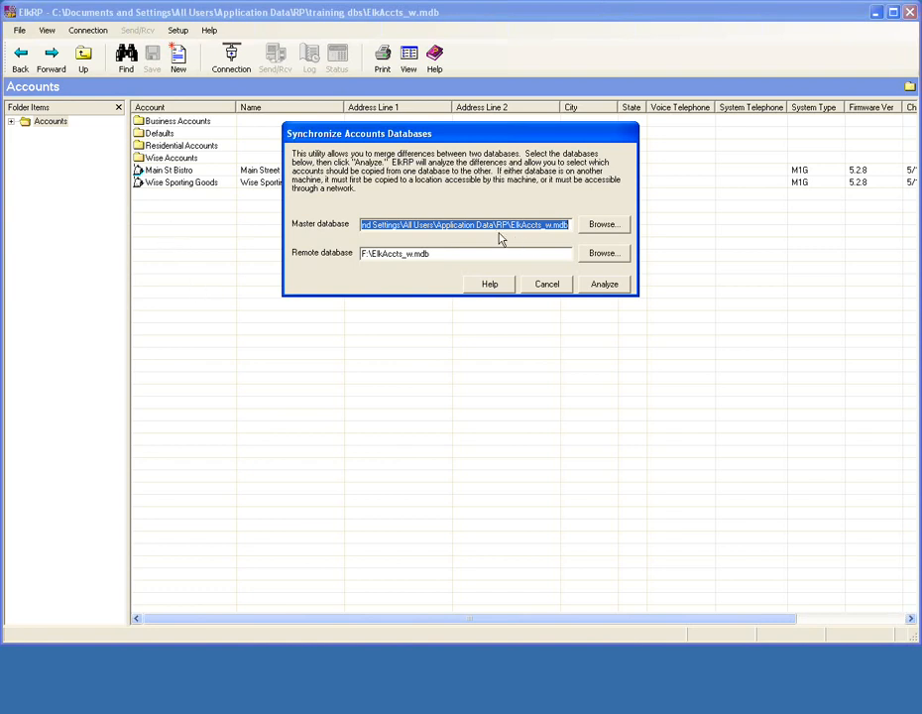
left_click(602, 225)
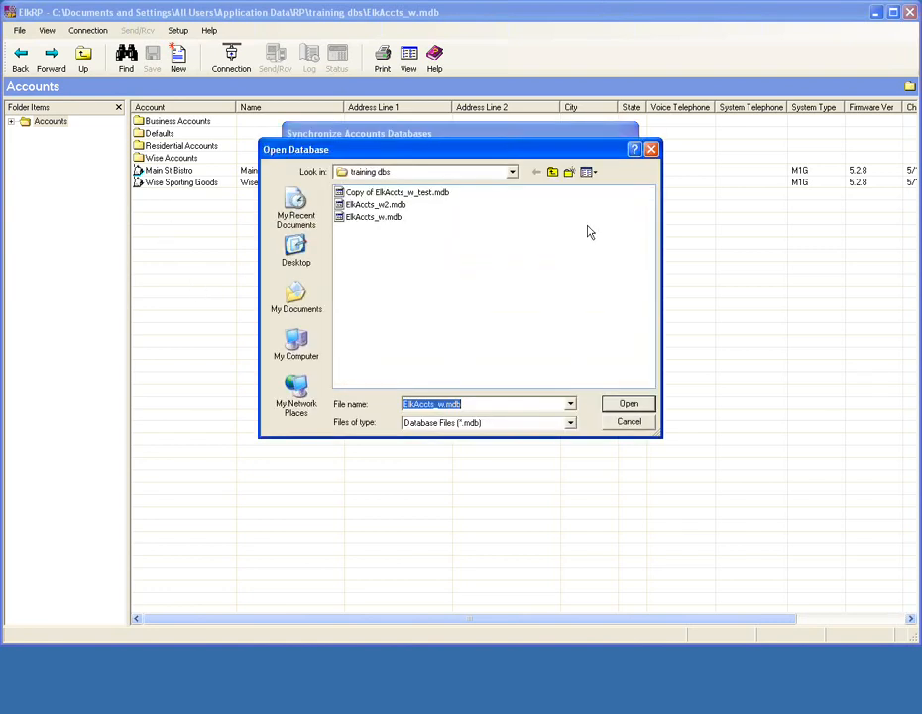
left_click(373, 217)
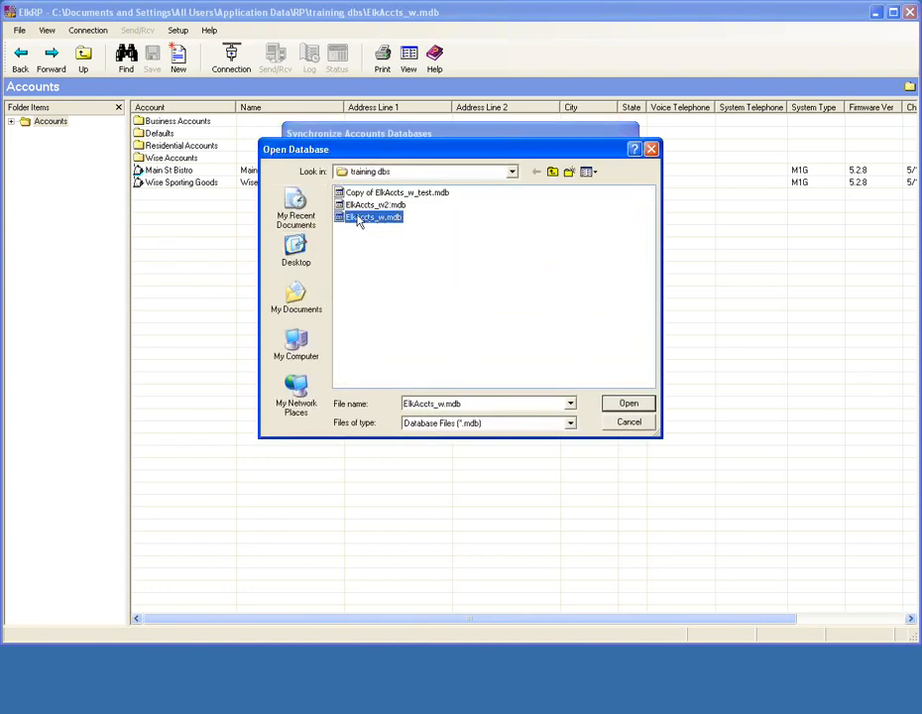
left_click(628, 404)
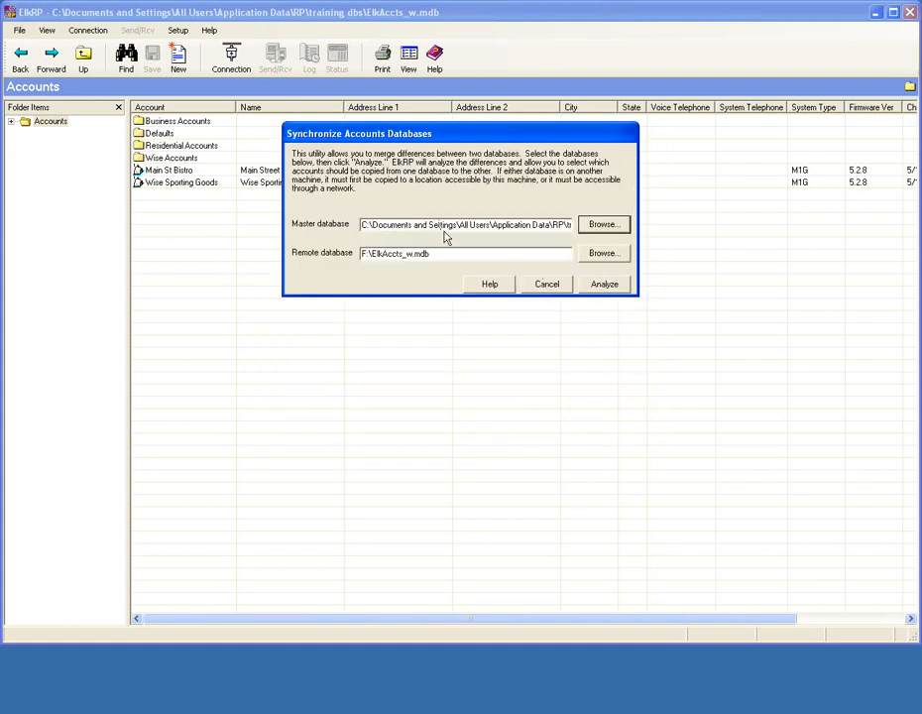
Set the remote database to ElkAccts_w.mdb on the F: drive and analyze the differences between the two databases.
left_click(613, 256)
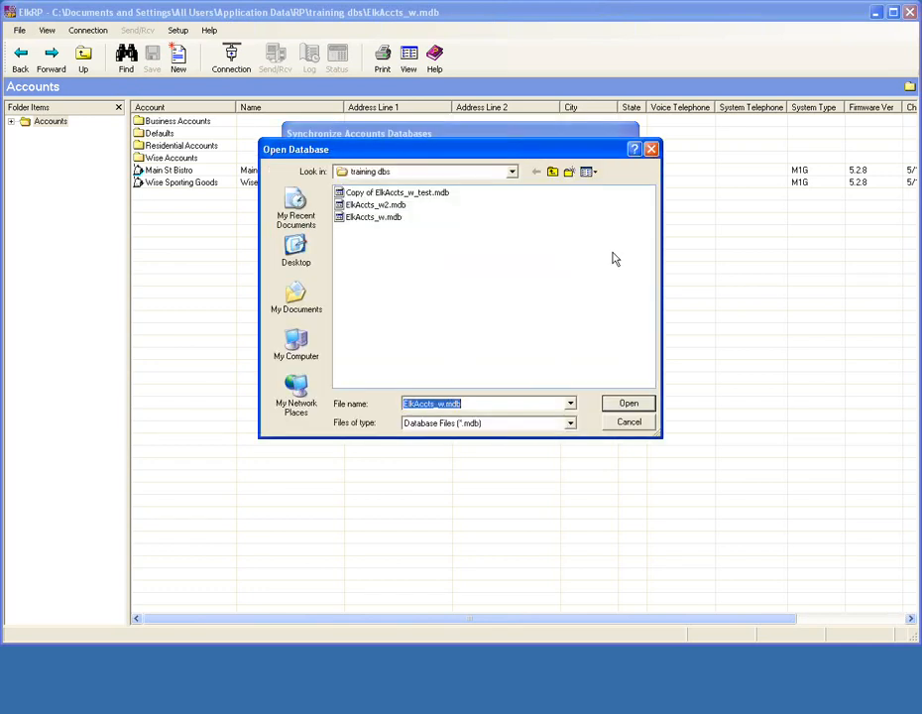
left_click(301, 359)
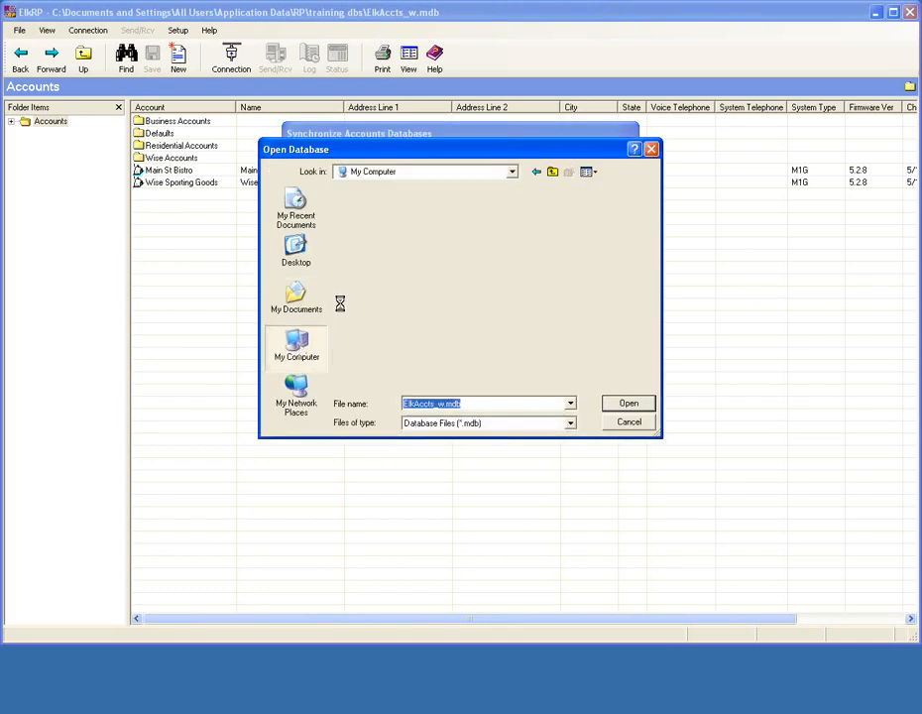
double_click(382, 218)
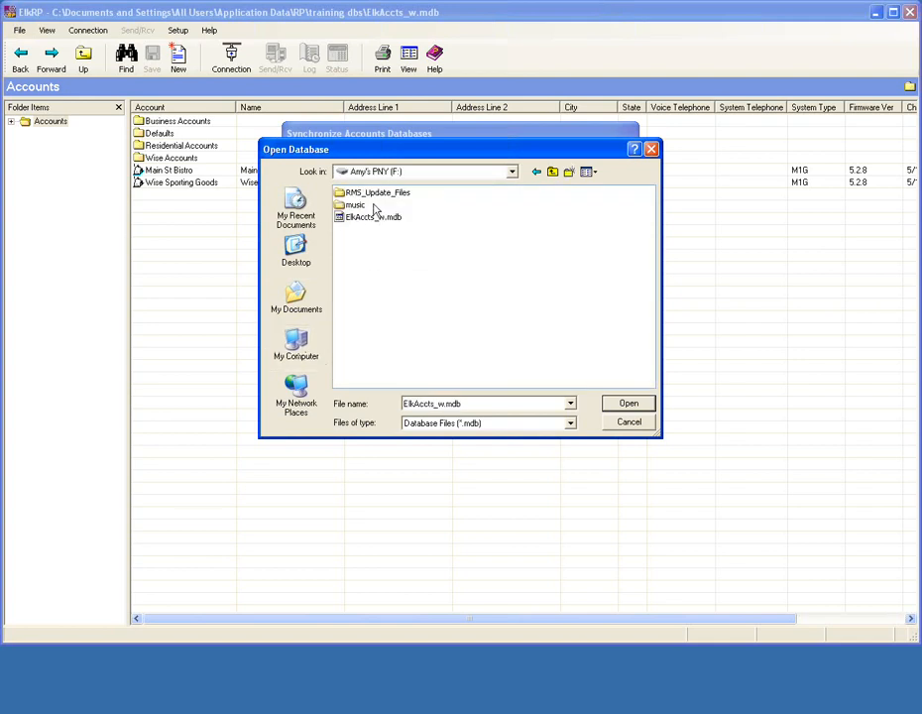
left_click(382, 216)
left_click(630, 404)
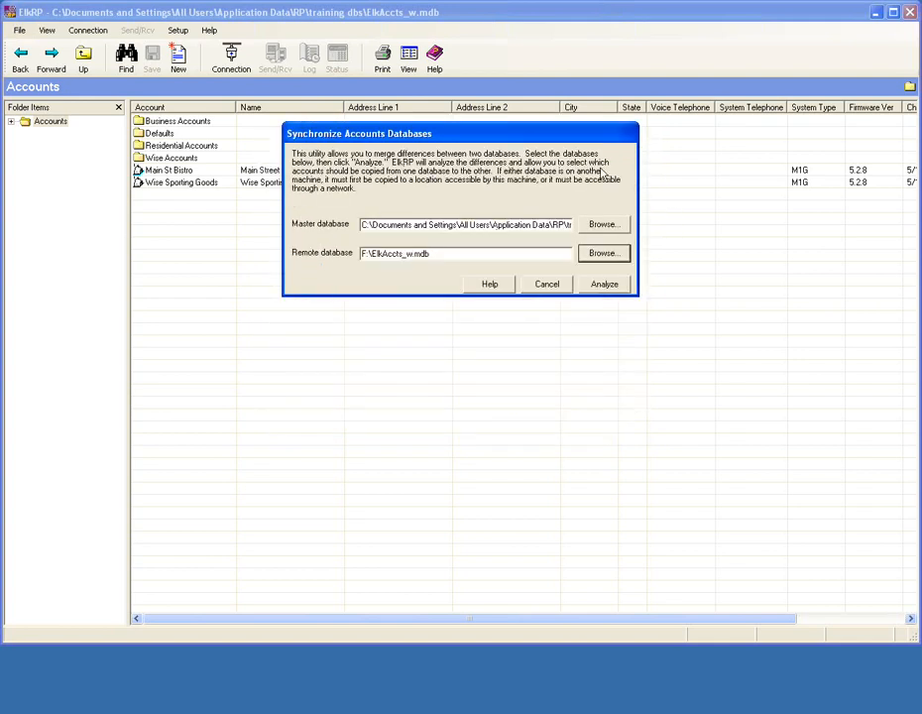
left_click(612, 289)
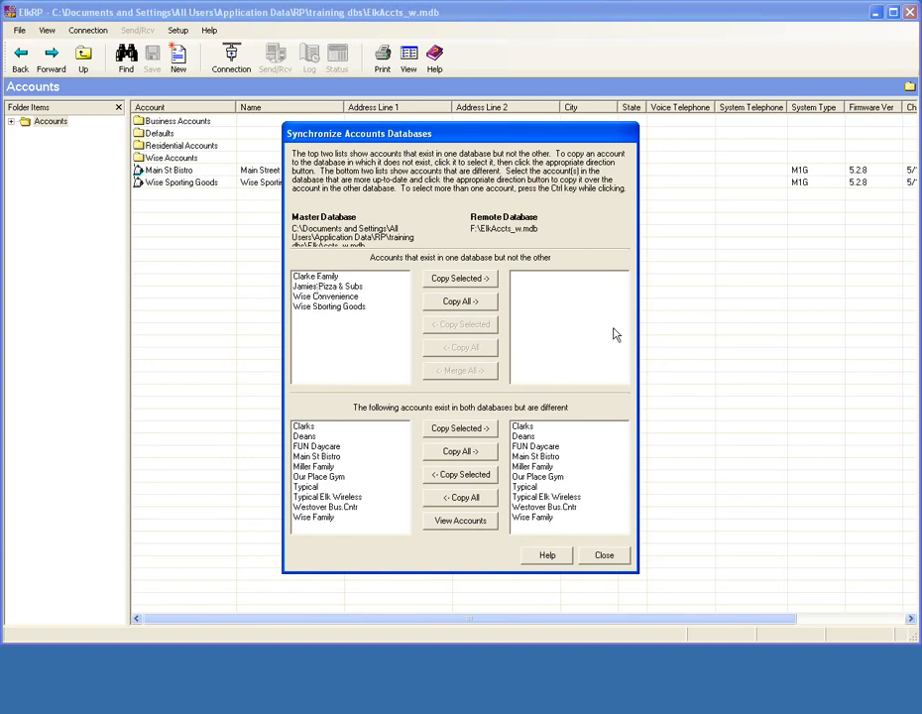
Copy all accounts that exist only in the master database to the remote database.
left_click(325, 277)
left_click(328, 286)
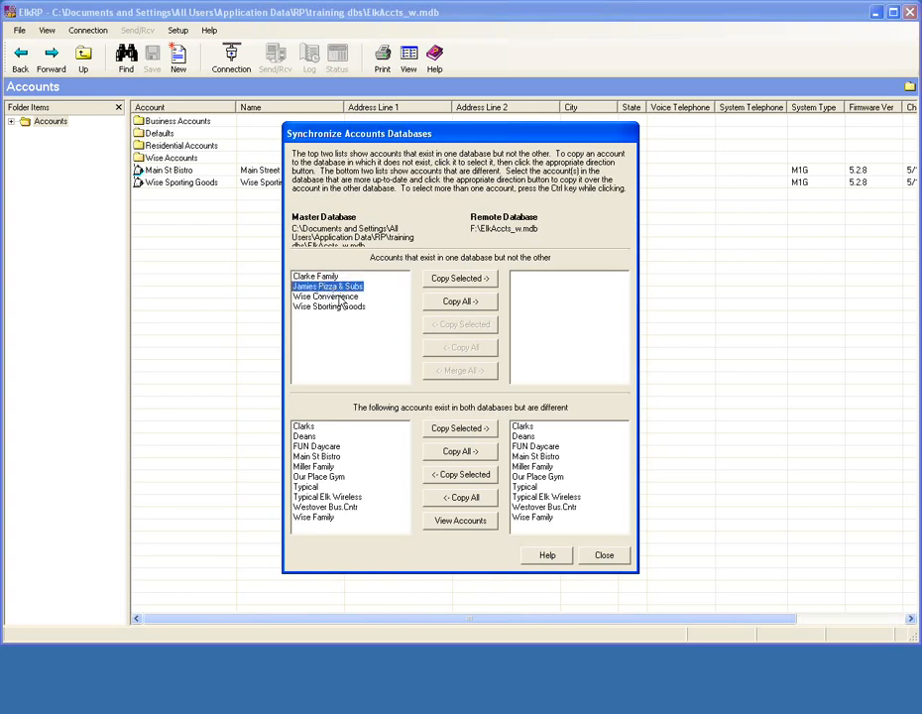
left_click(472, 302)
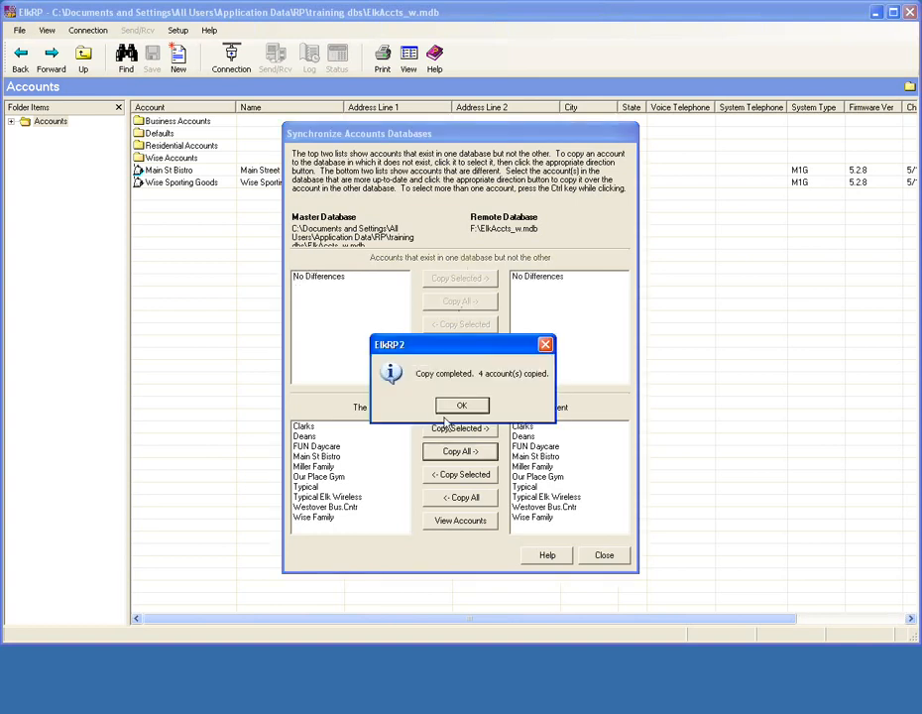
left_click(464, 404)
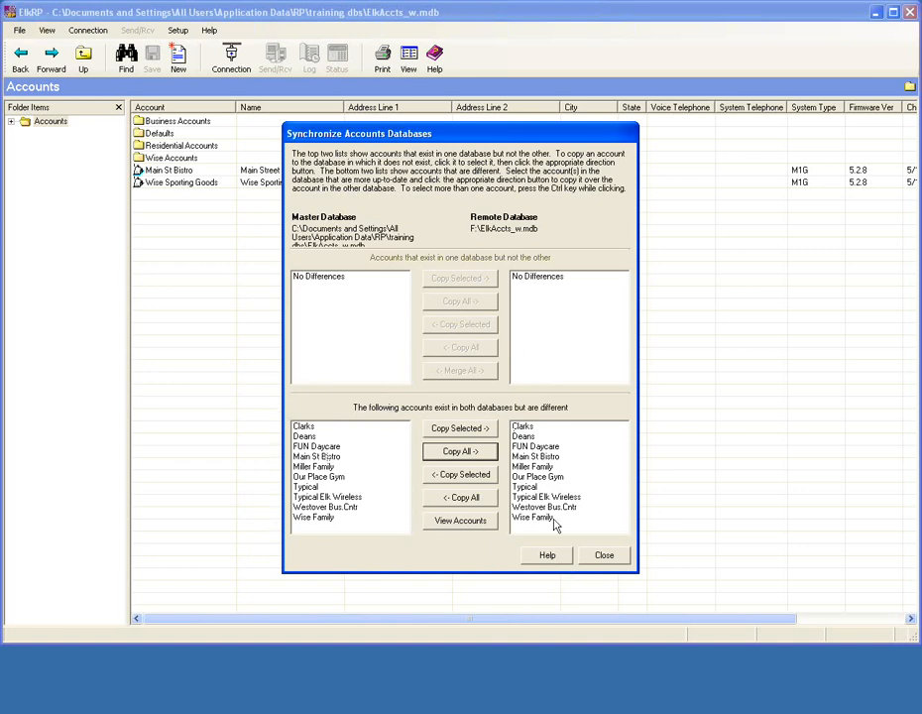
Overwrite the FUN Daycare account in the master database with the remote database's version.
left_click(541, 447)
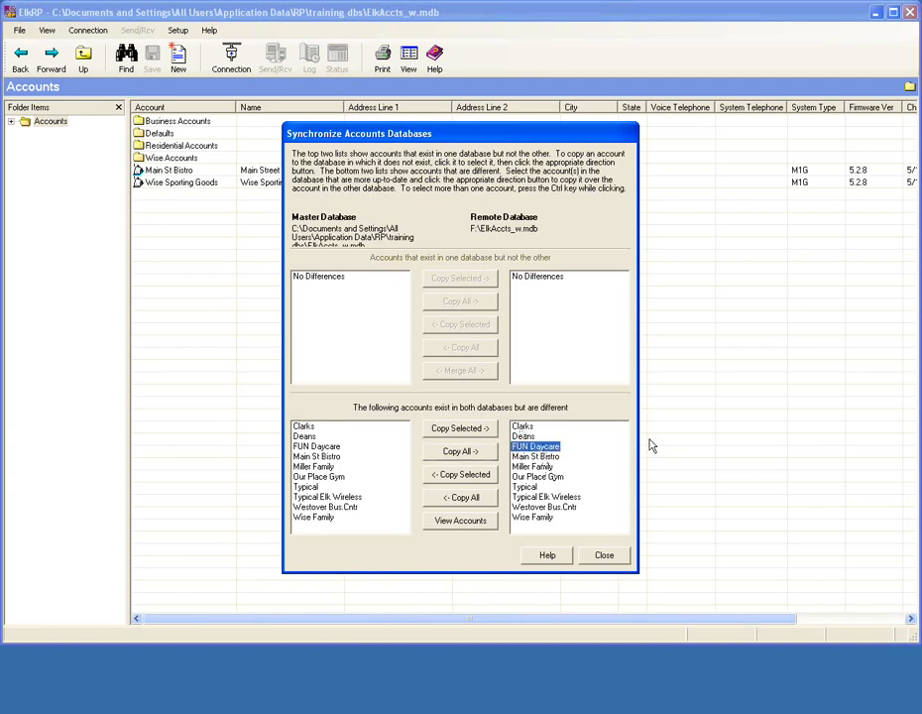
left_click(460, 475)
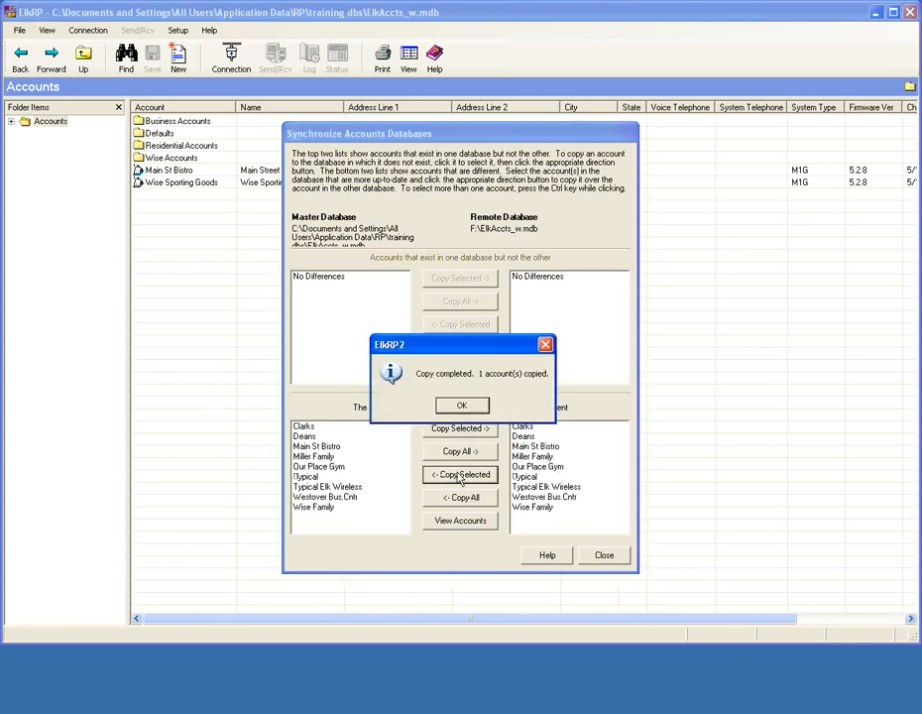
left_click(461, 407)
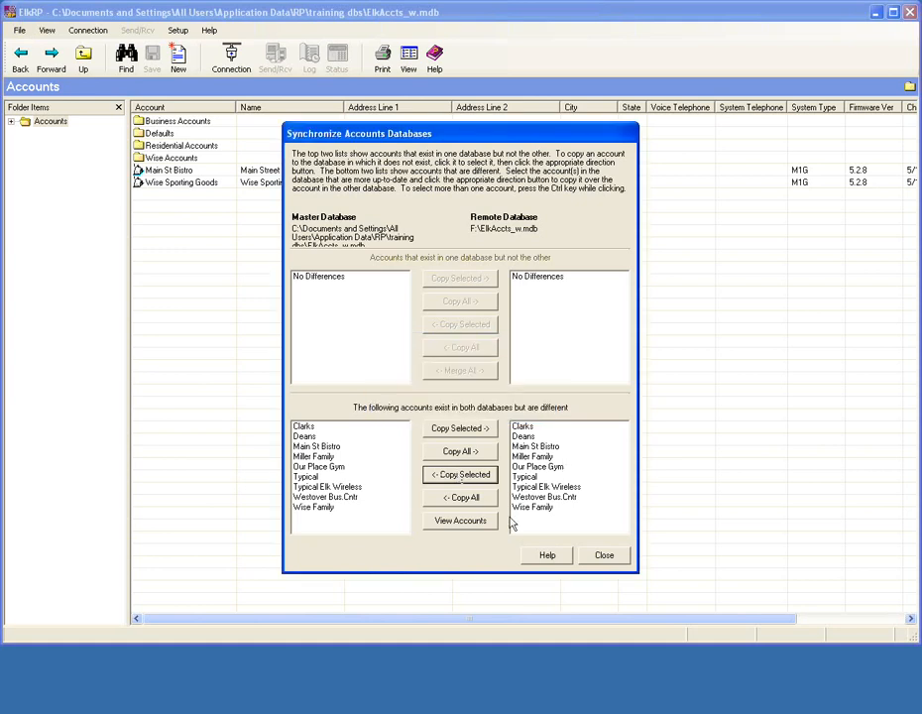
Compare the master and remote details of the Our Place Gym account and close the database synchronization.
left_click(535, 466)
left_click(471, 525)
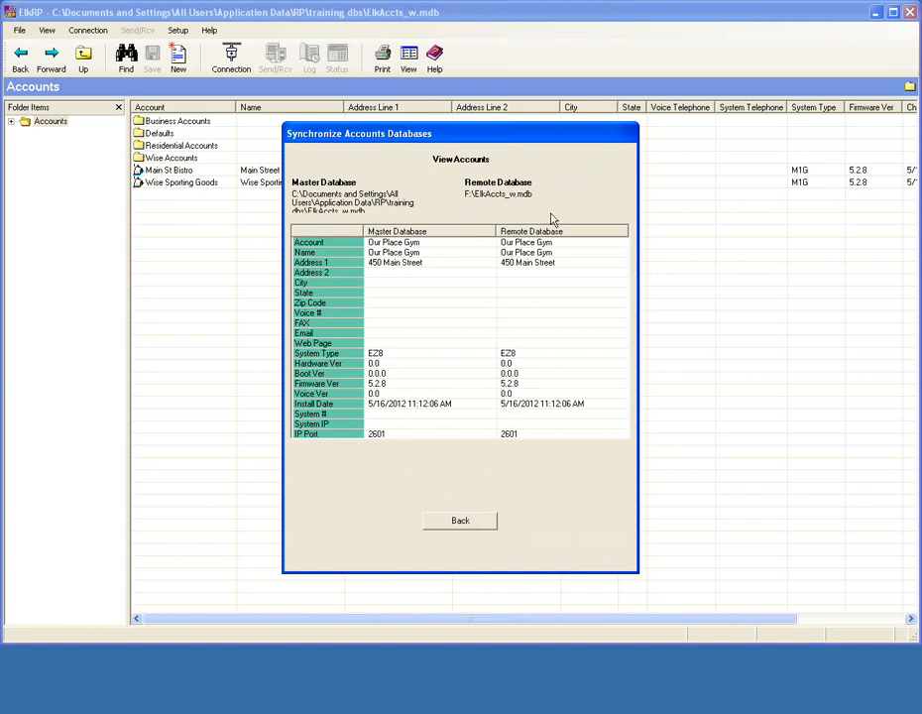
left_click(460, 520)
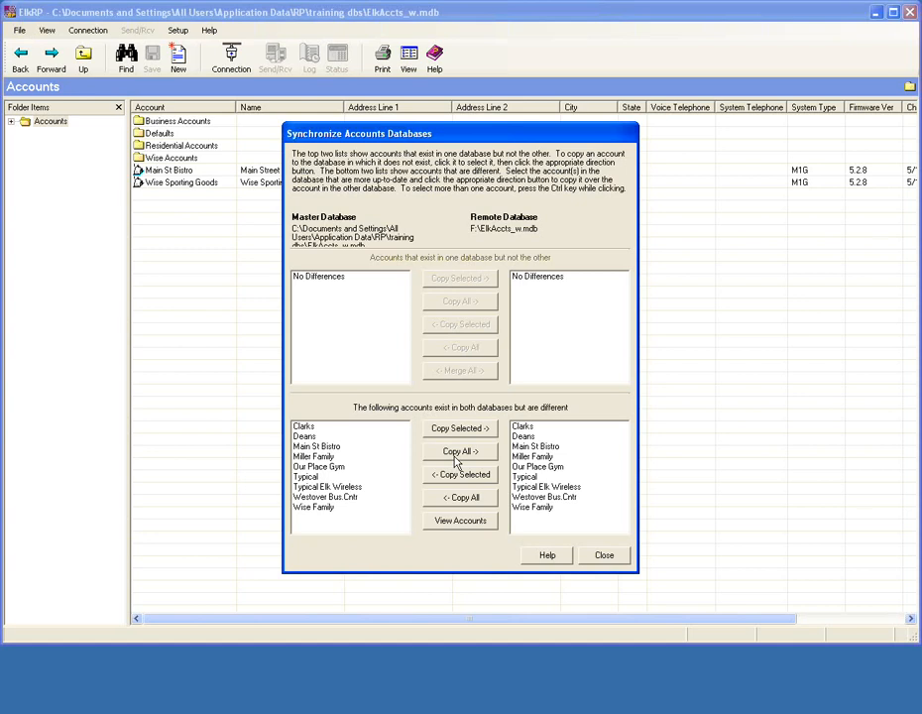
left_click(604, 555)
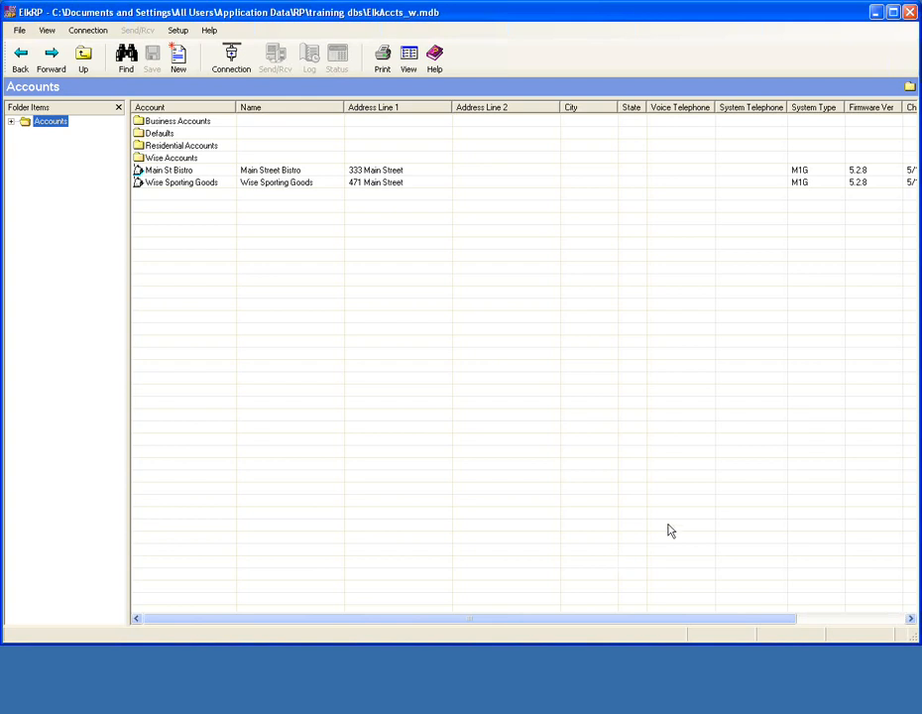
Bring the Notepad note of database paths and the RP folder window into view, enlarging the folder window and showing its files as a list.
left_click(272, 695)
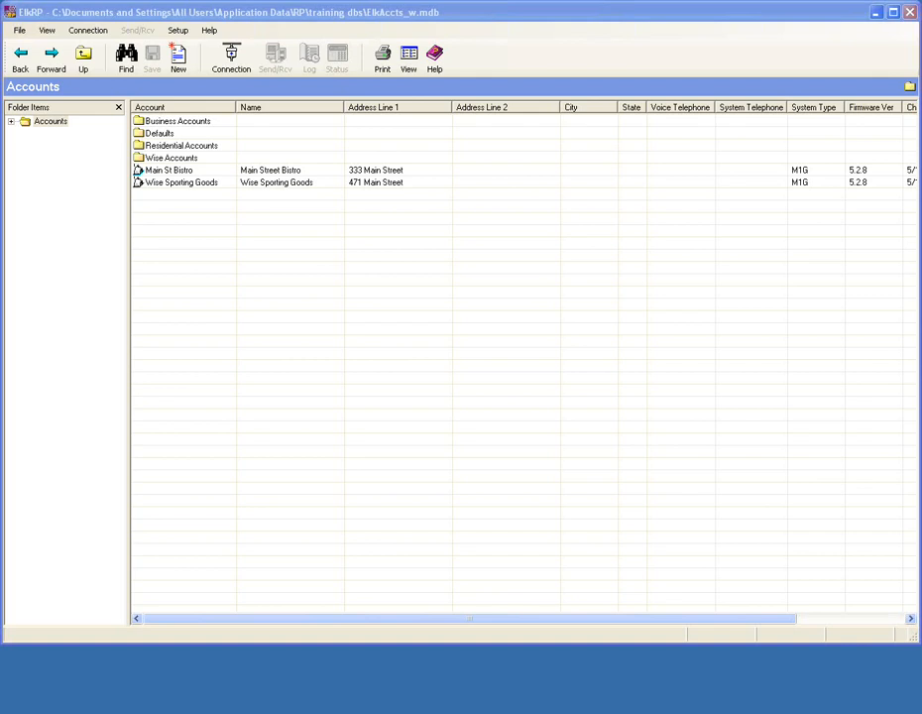
left_click_drag(921, 149, 348, 338)
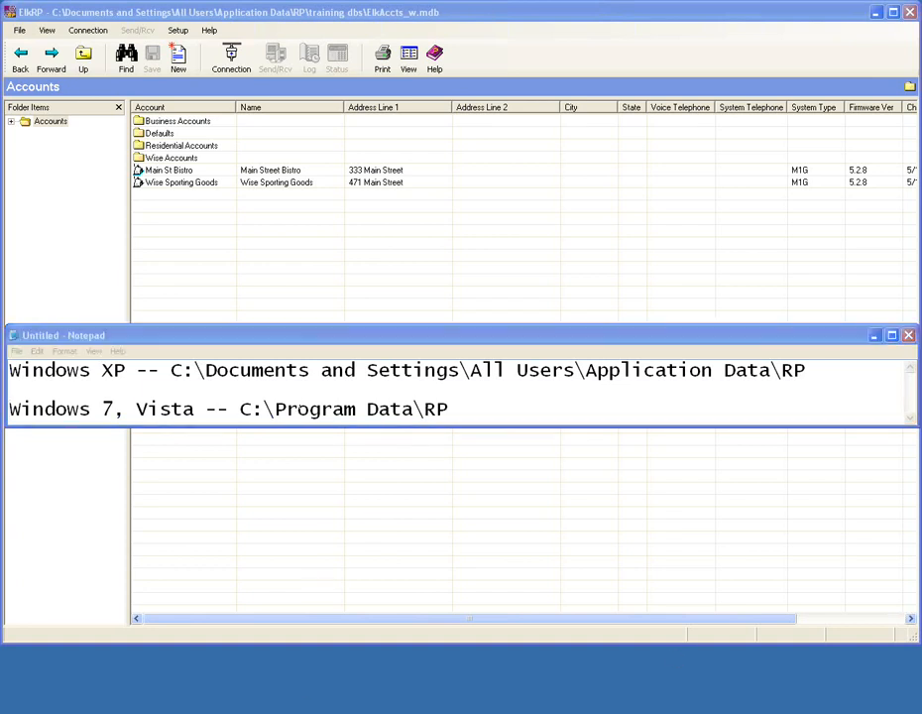
left_click_drag(920, 146, 508, 145)
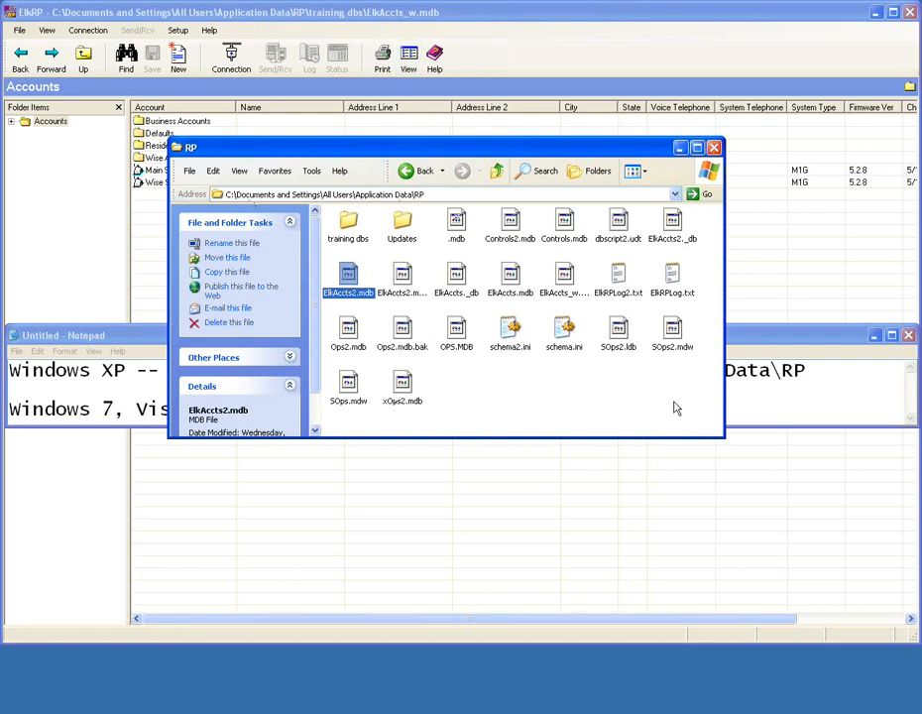
left_click_drag(720, 435, 752, 490)
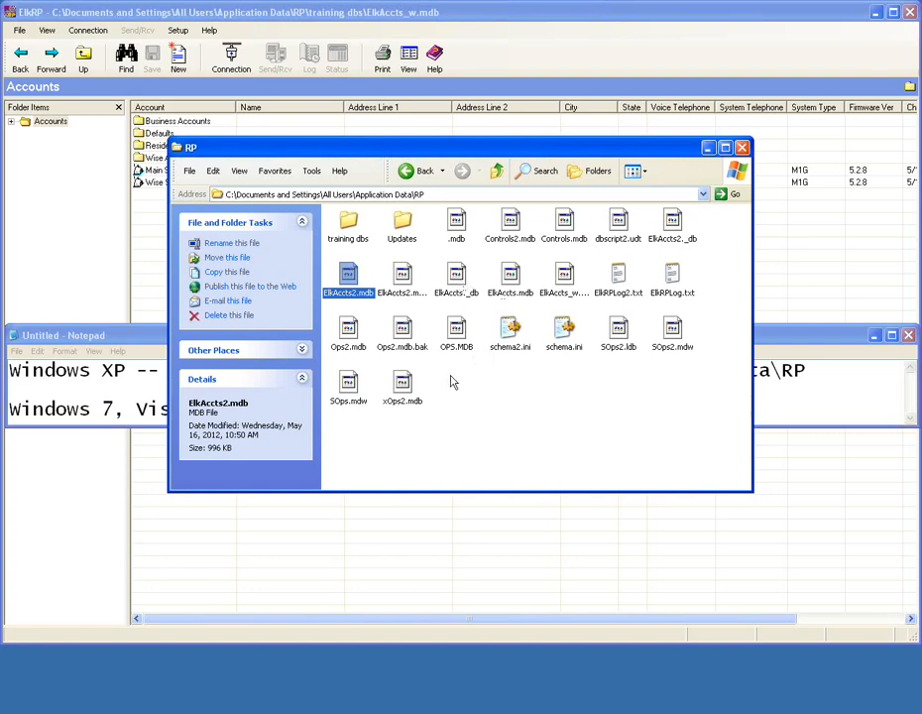
left_click(635, 172)
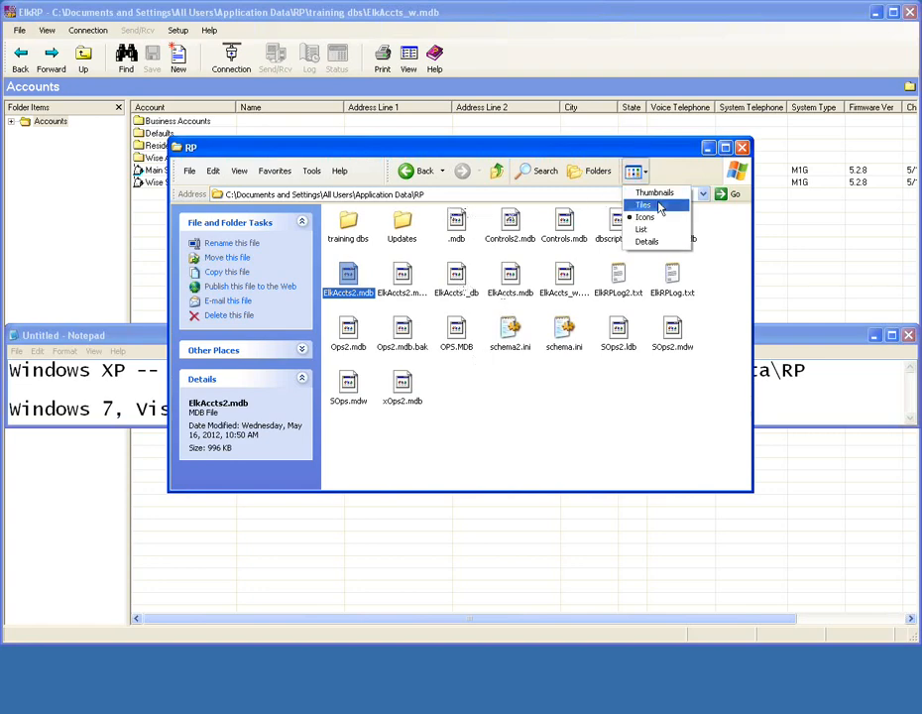
left_click(658, 228)
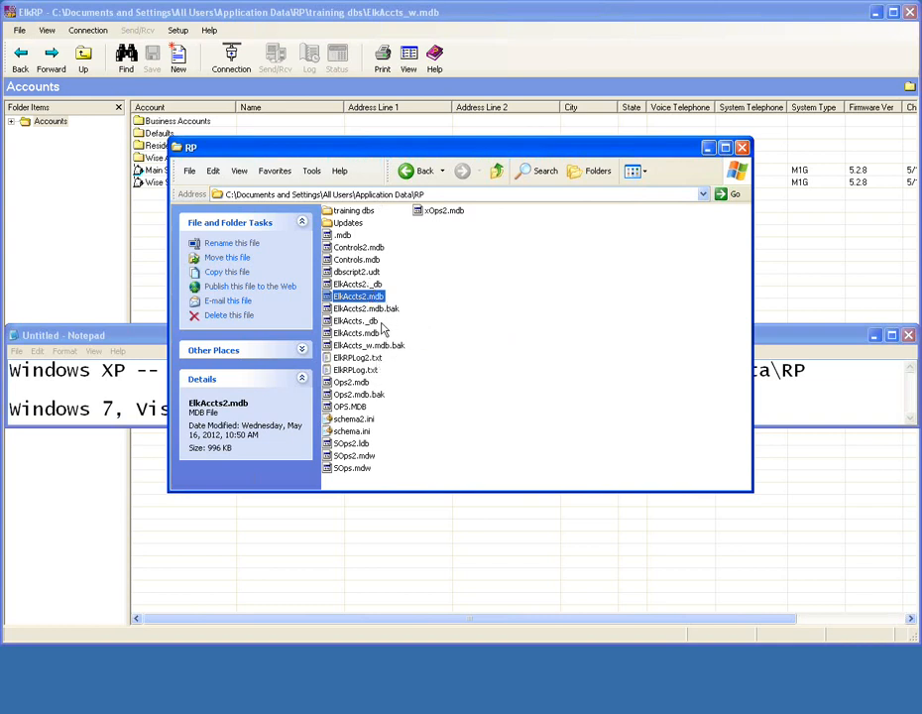
Examine the ElkAccts2.mdb and Ops2.mdb database files in the RP folder, and put away the folder and Notepad windows.
left_click(366, 299)
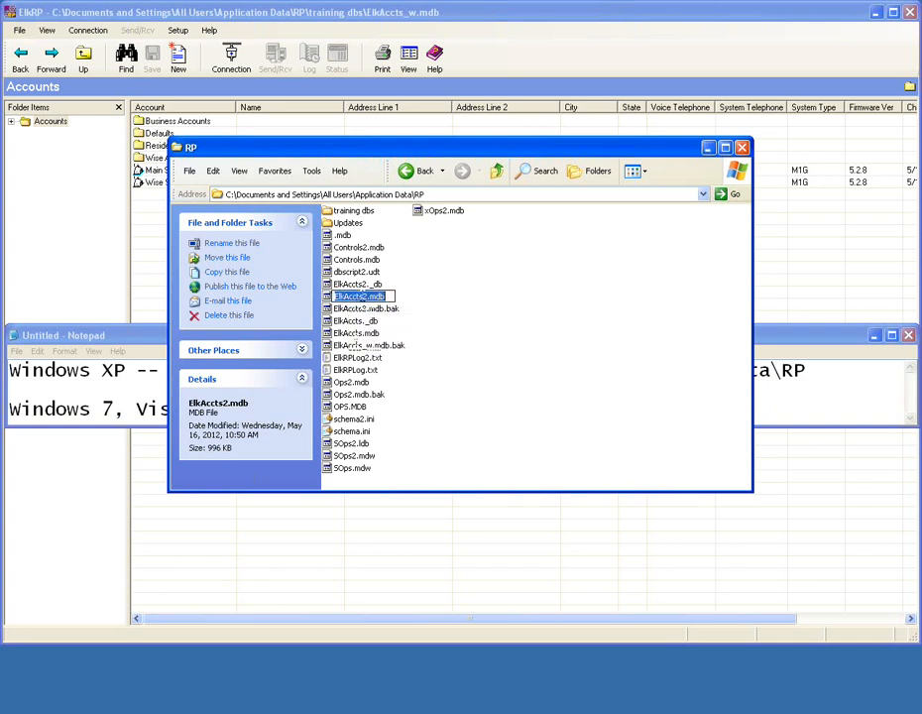
left_click(418, 299)
left_click(358, 296)
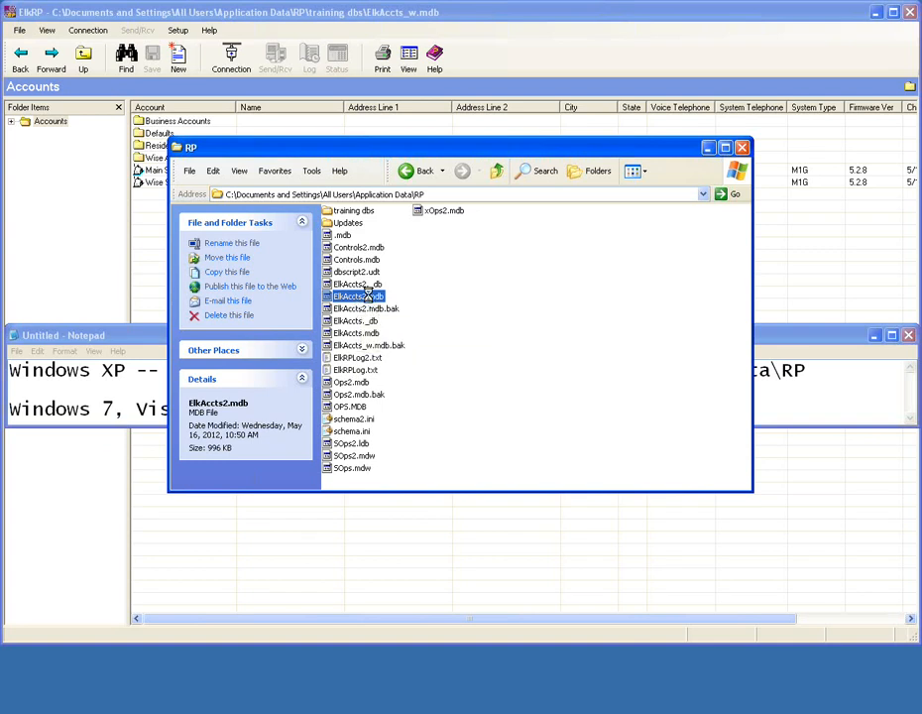
right_click(370, 295)
left_click(415, 378)
left_click(492, 362)
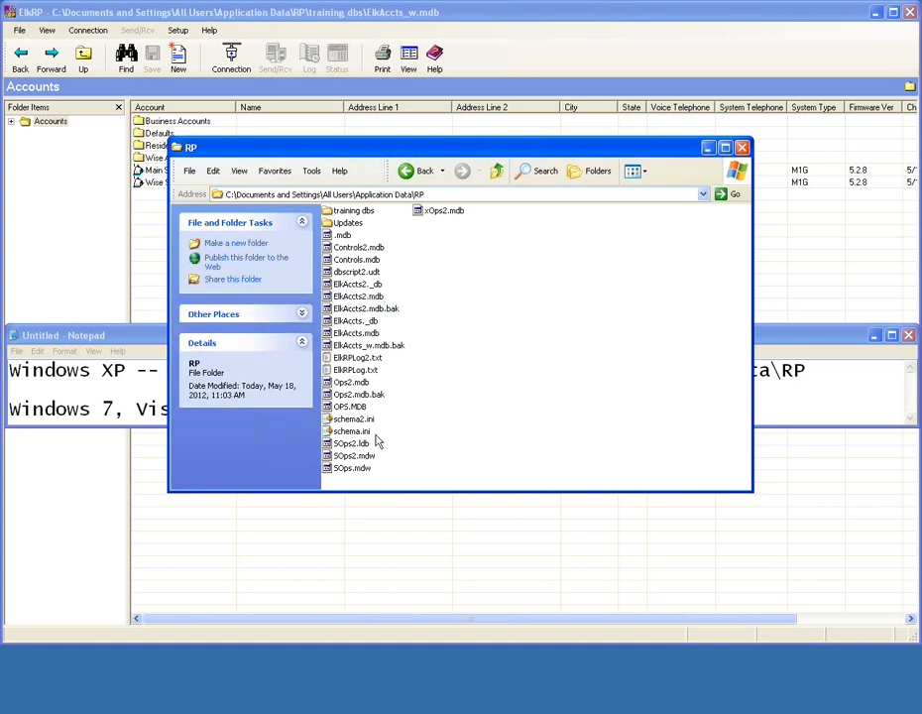
left_click(349, 383)
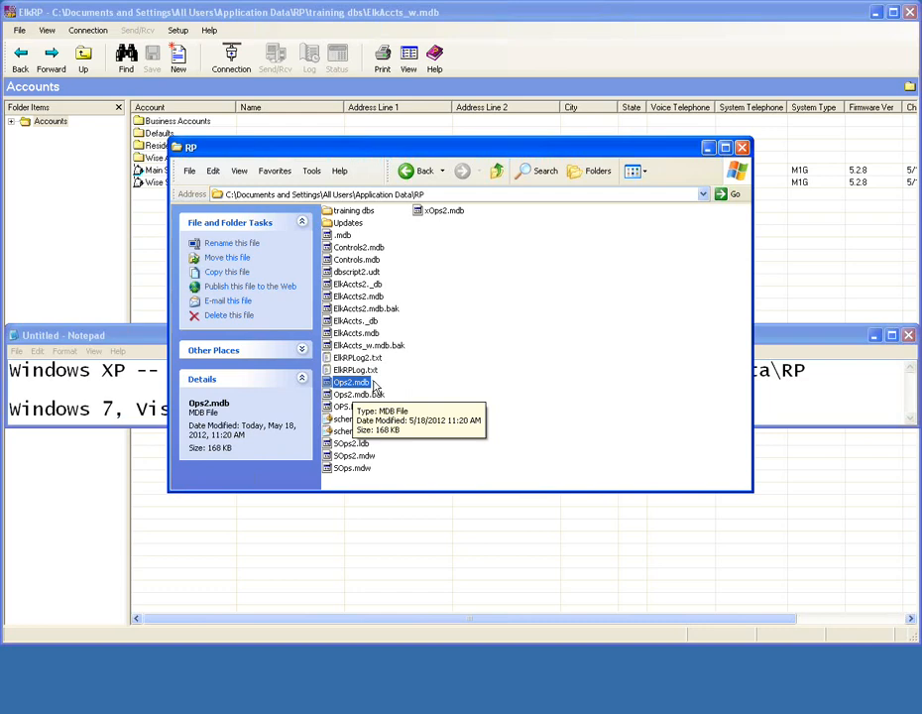
left_click(741, 147)
left_click(873, 335)
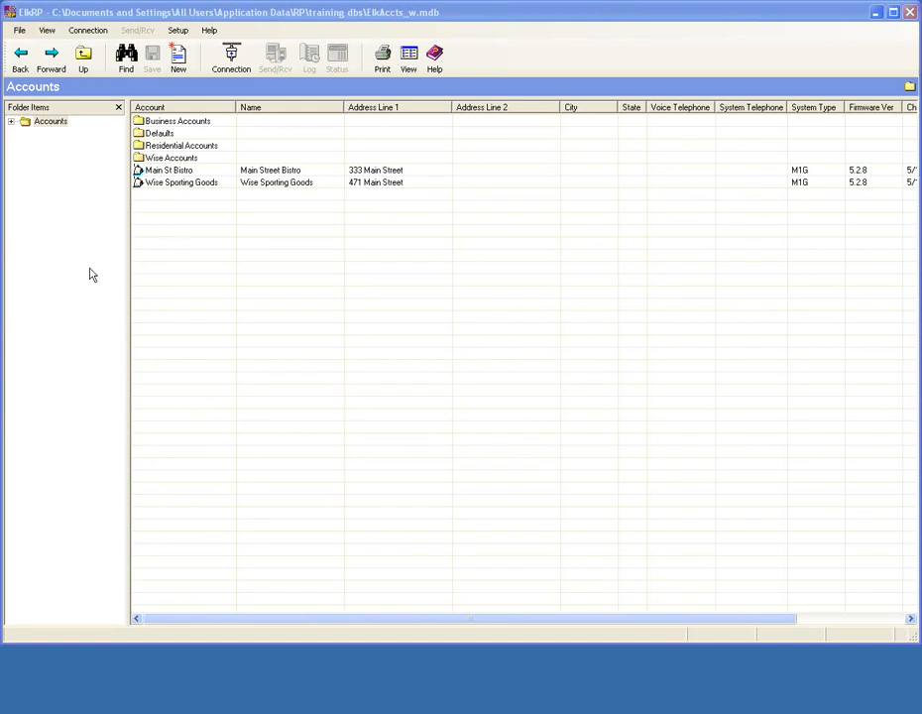
Open the operator setup and enable multi-operator access.
left_click(178, 30)
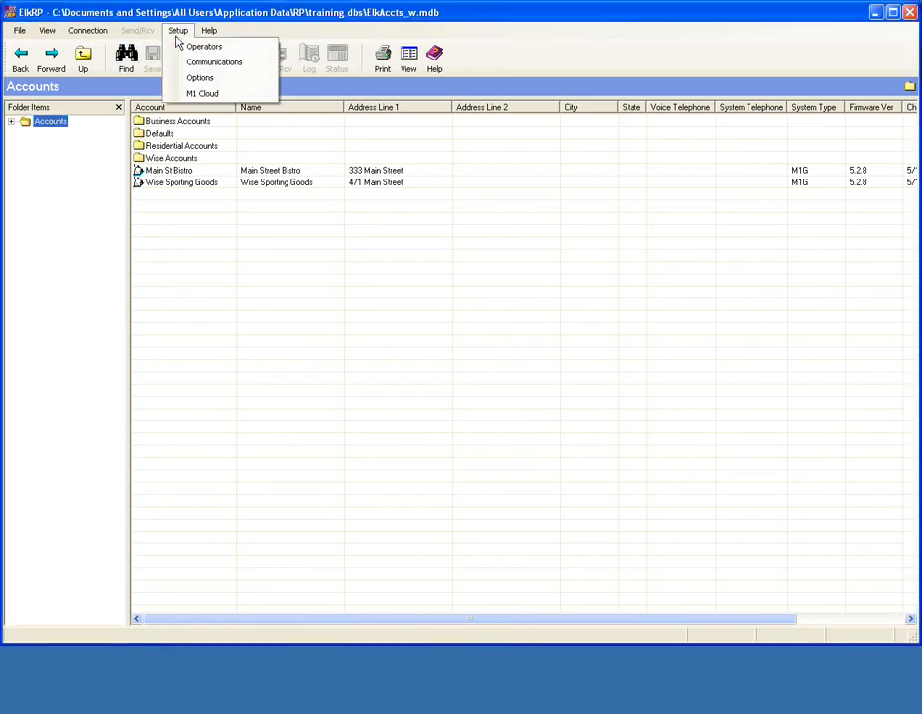
left_click(204, 48)
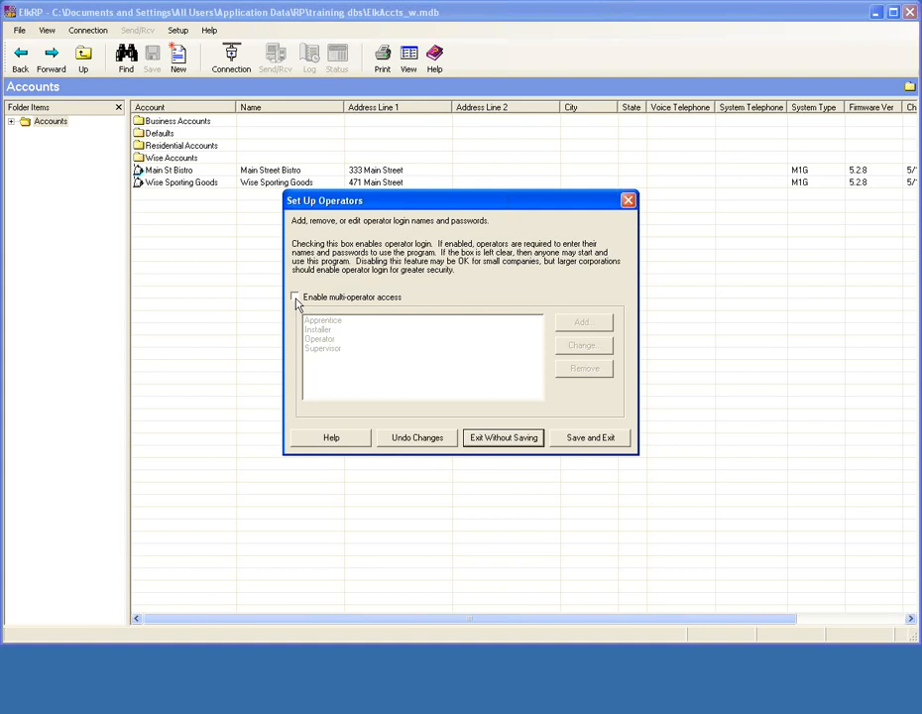
left_click(294, 297)
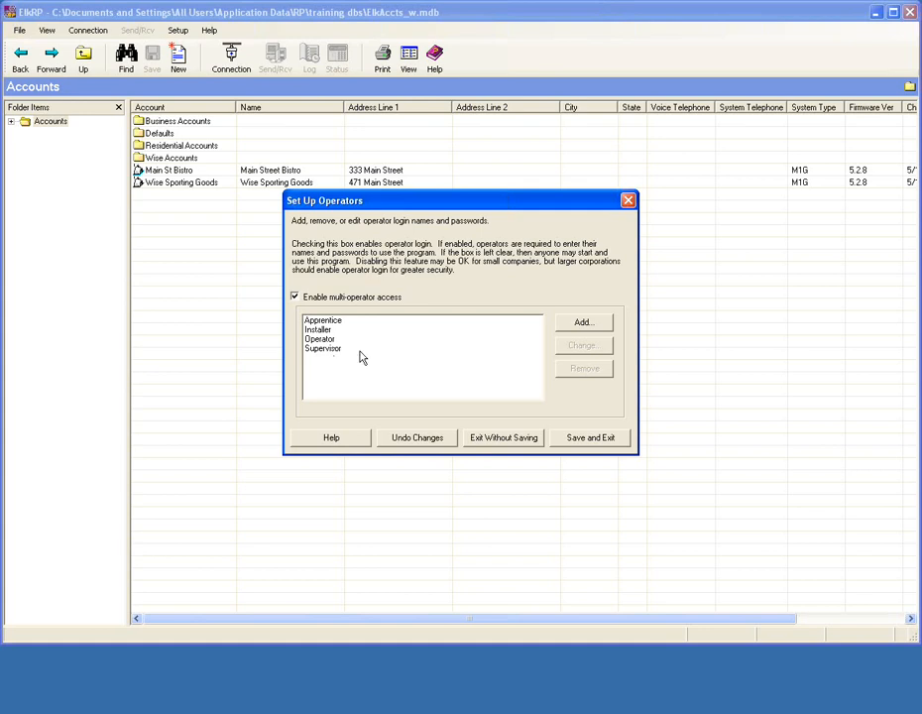
Examine the Supervisor operator's permissions, trying the Delete Accounts and remote arm/disarm options, and leave the operator setup without saving.
left_click(317, 320)
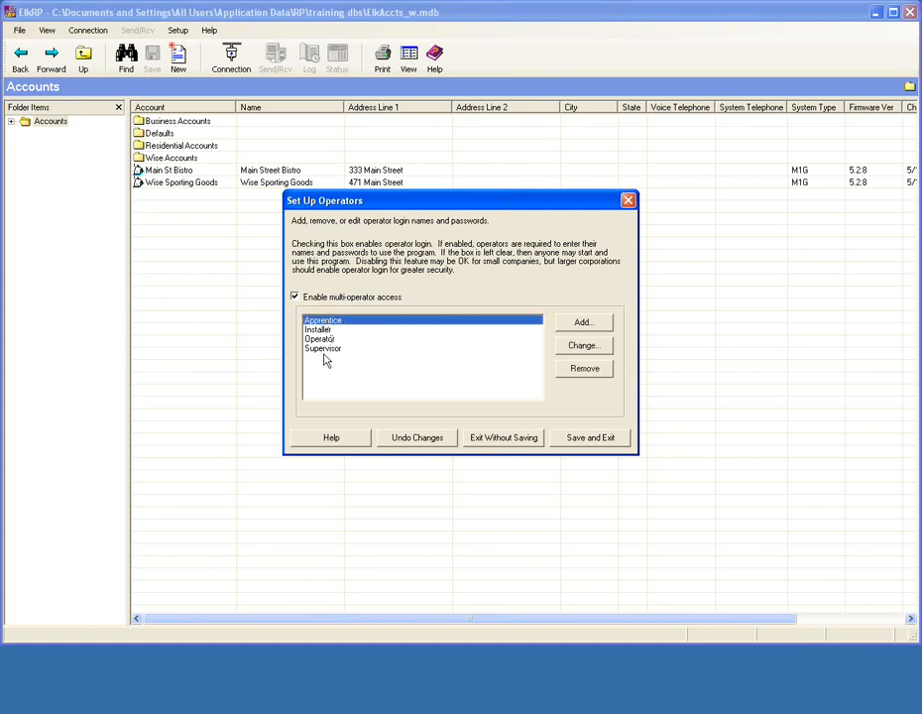
left_click(323, 349)
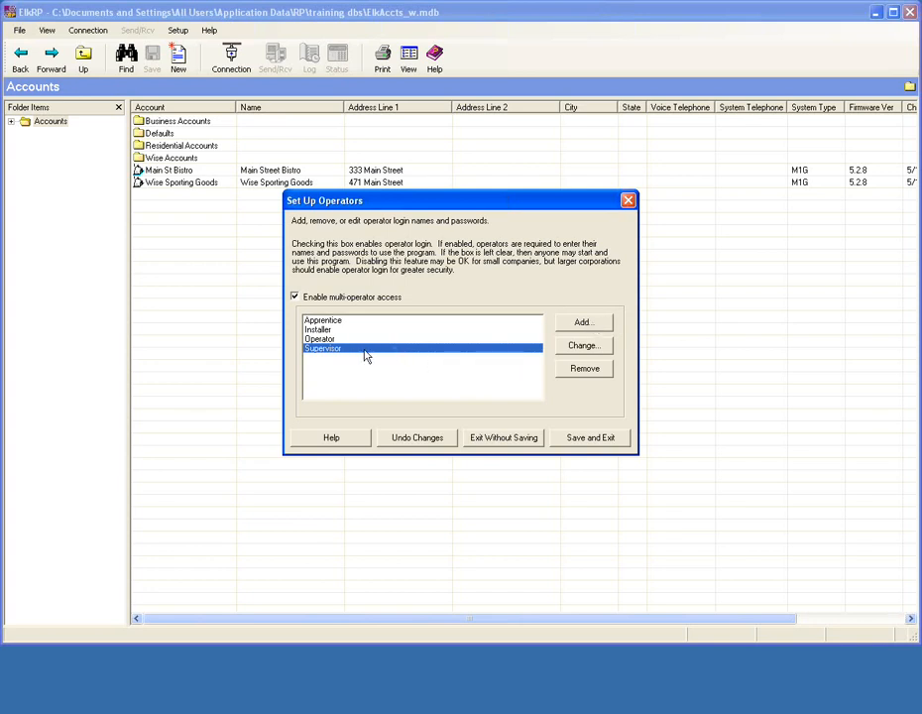
left_click(606, 347)
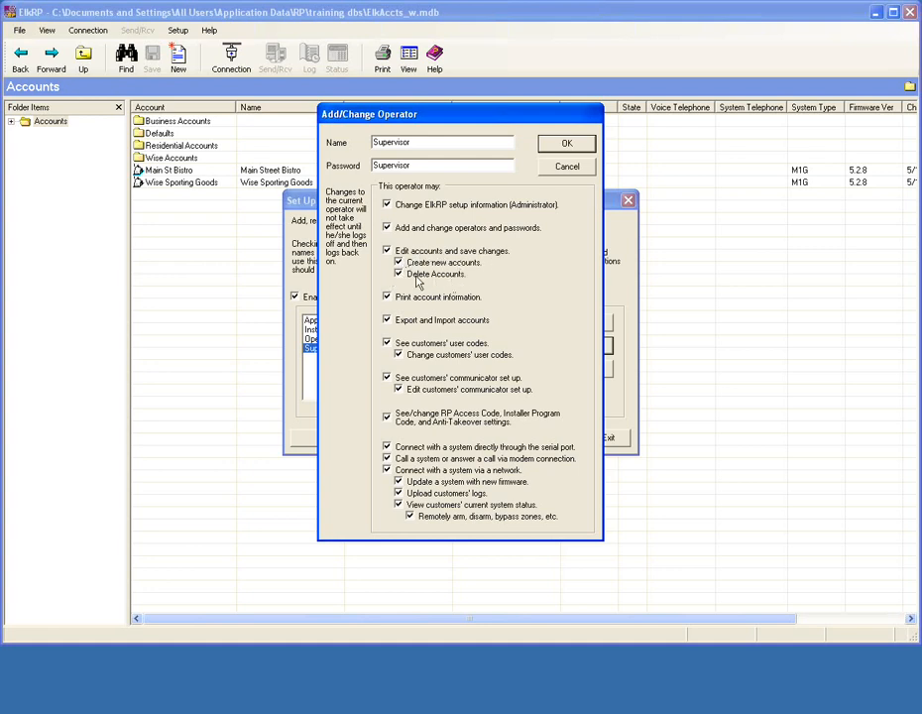
left_click(400, 275)
left_click(398, 274)
left_click(410, 517)
left_click(411, 516)
left_click(569, 167)
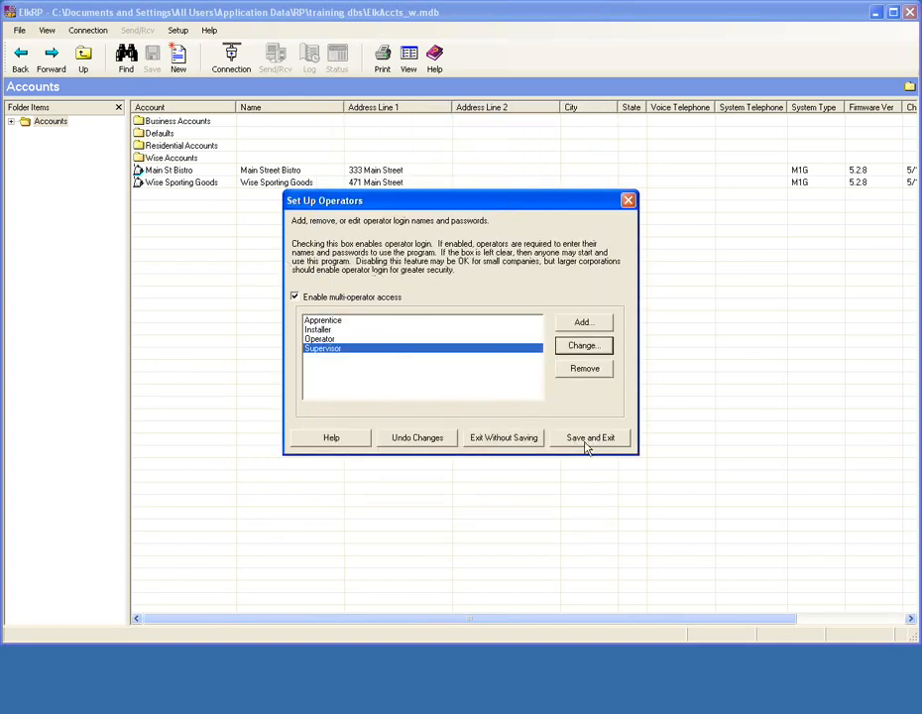
left_click(503, 437)
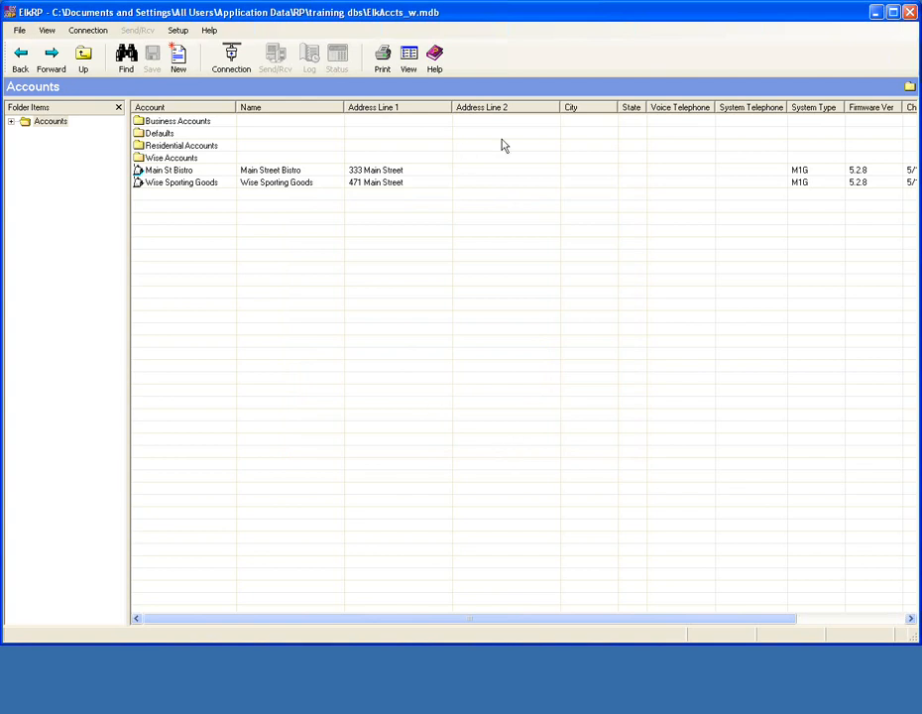
Open the first account in the Cherry Grove folder under Residential Accounts.
double_click(143, 145)
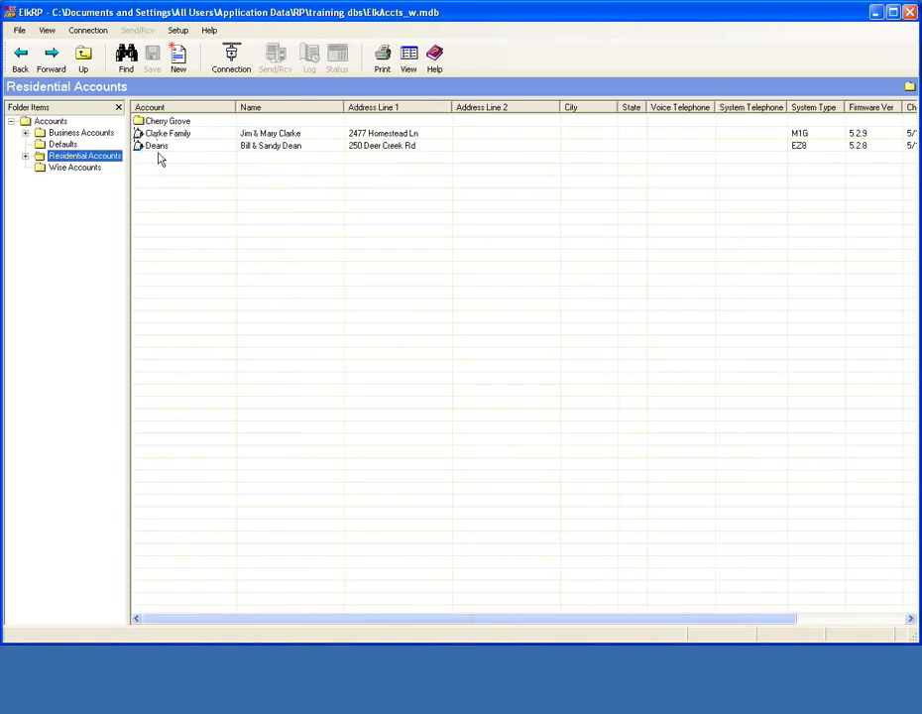
double_click(161, 121)
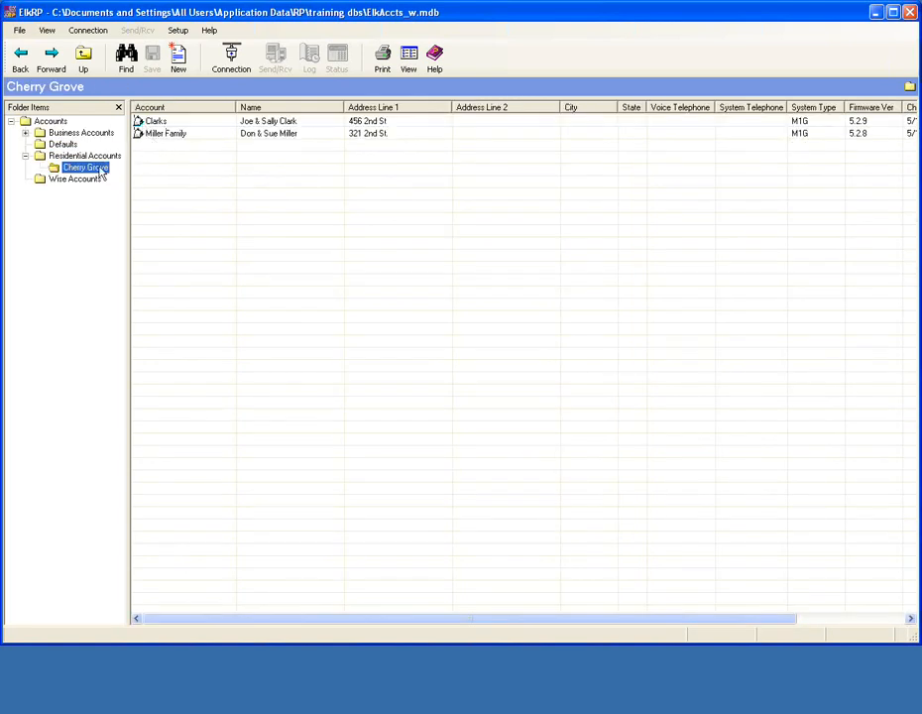
left_click(157, 121)
double_click(157, 121)
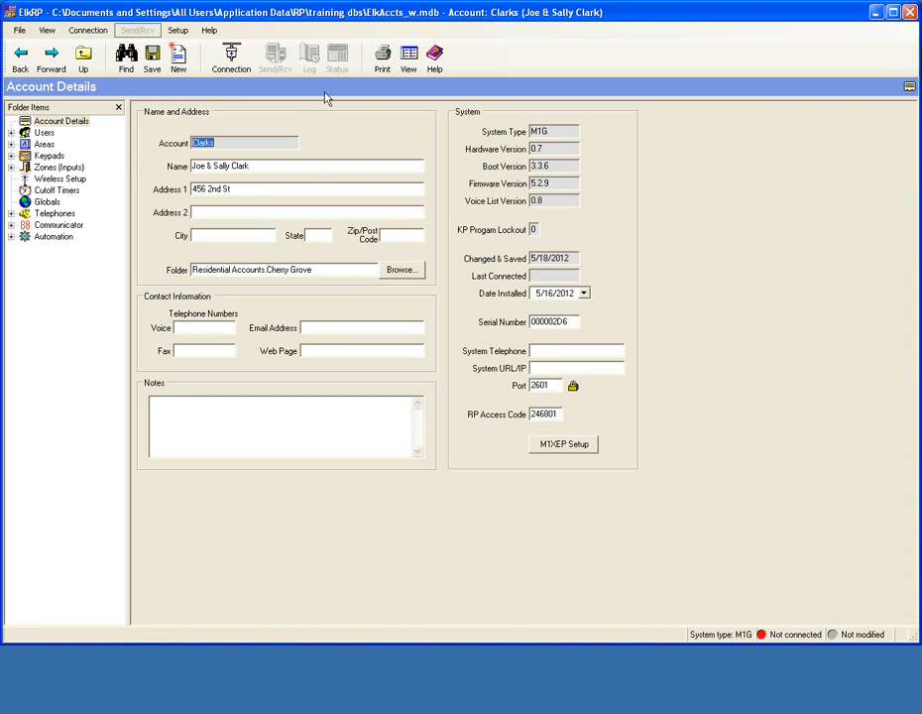
Open the communications setup and choose COM9 as the serial port for direct connections.
left_click(178, 32)
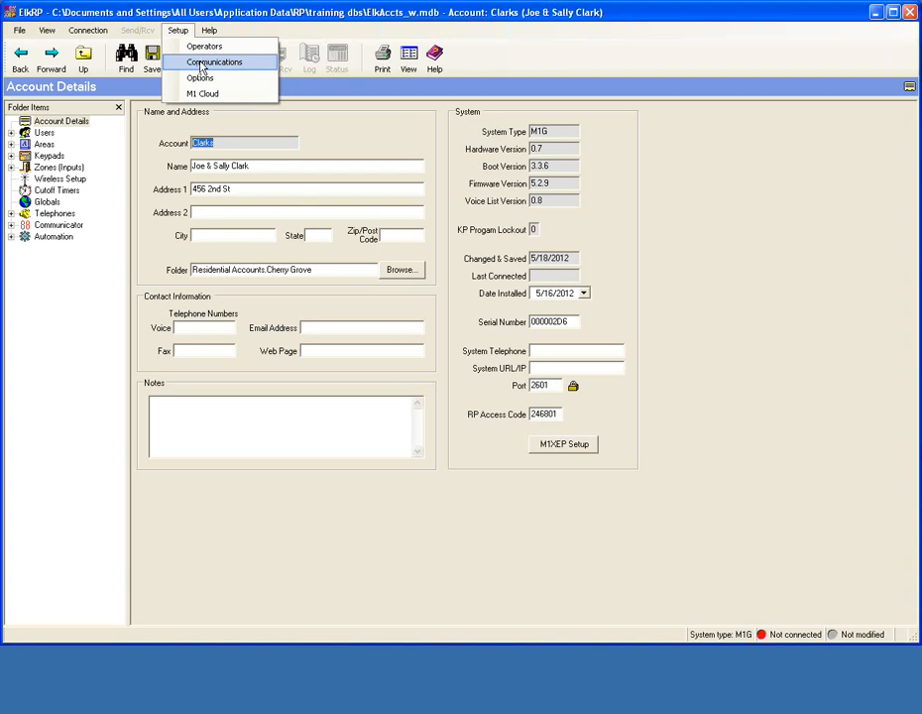
left_click(205, 62)
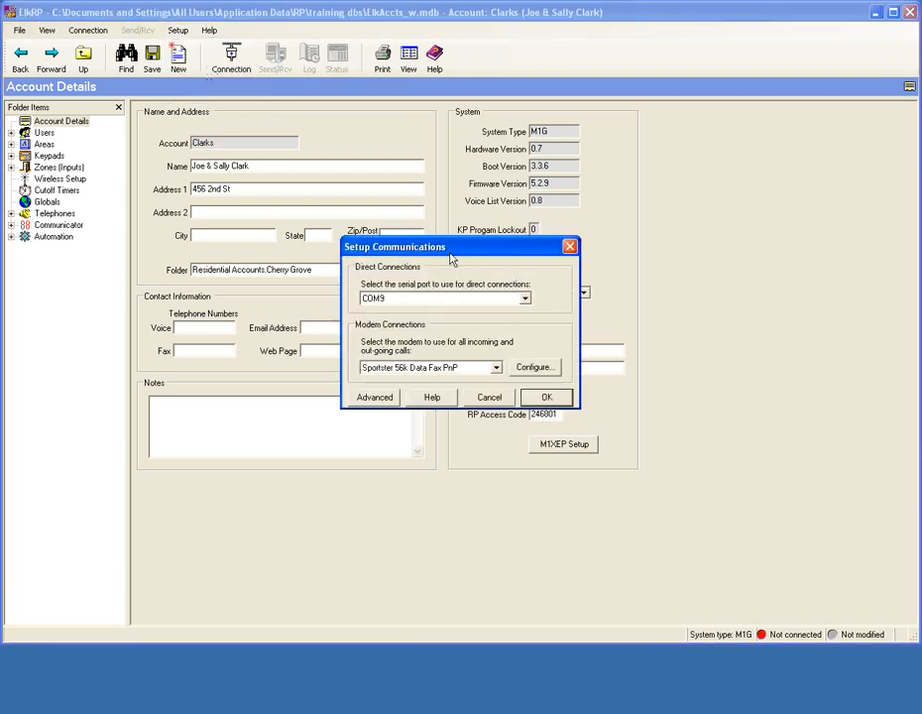
left_click(525, 302)
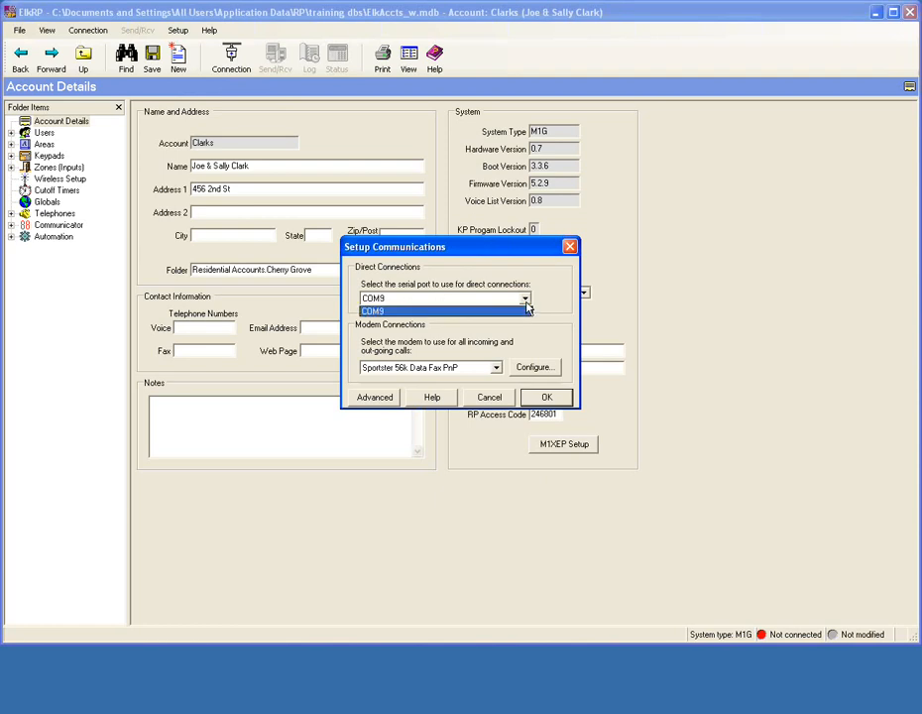
left_click(504, 312)
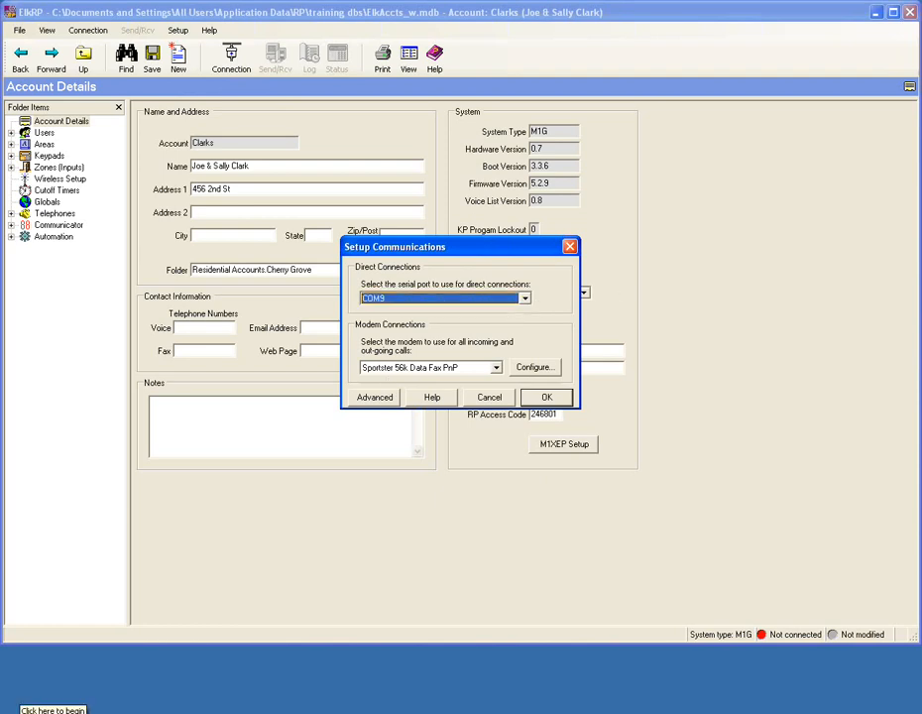
Open Windows Device Manager from the computer's system properties and list the devices under Ports (COM & LPT).
left_click(35, 709)
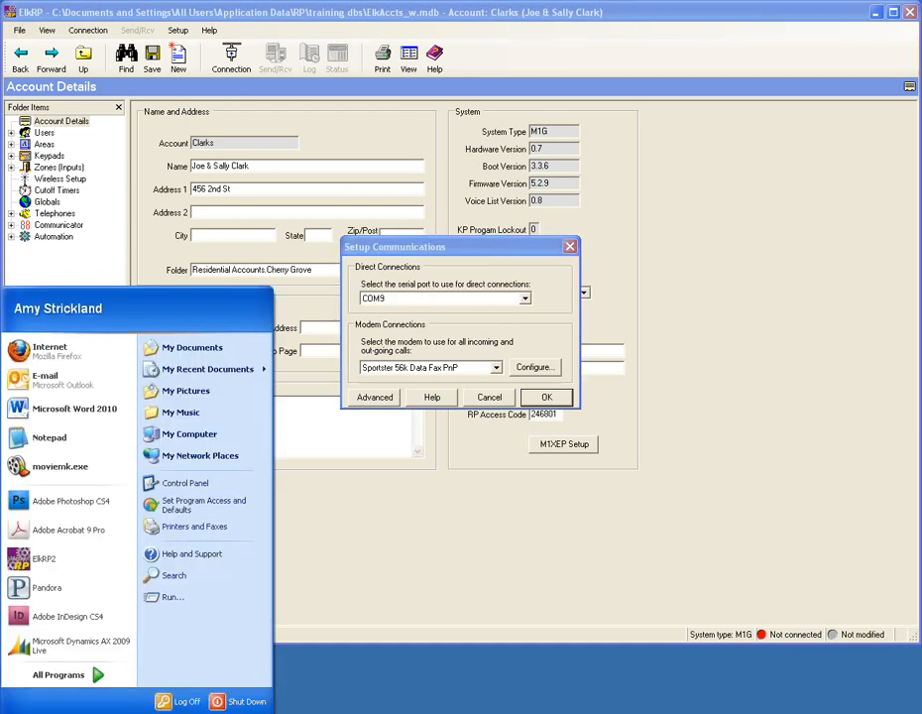
right_click(182, 438)
left_click(224, 557)
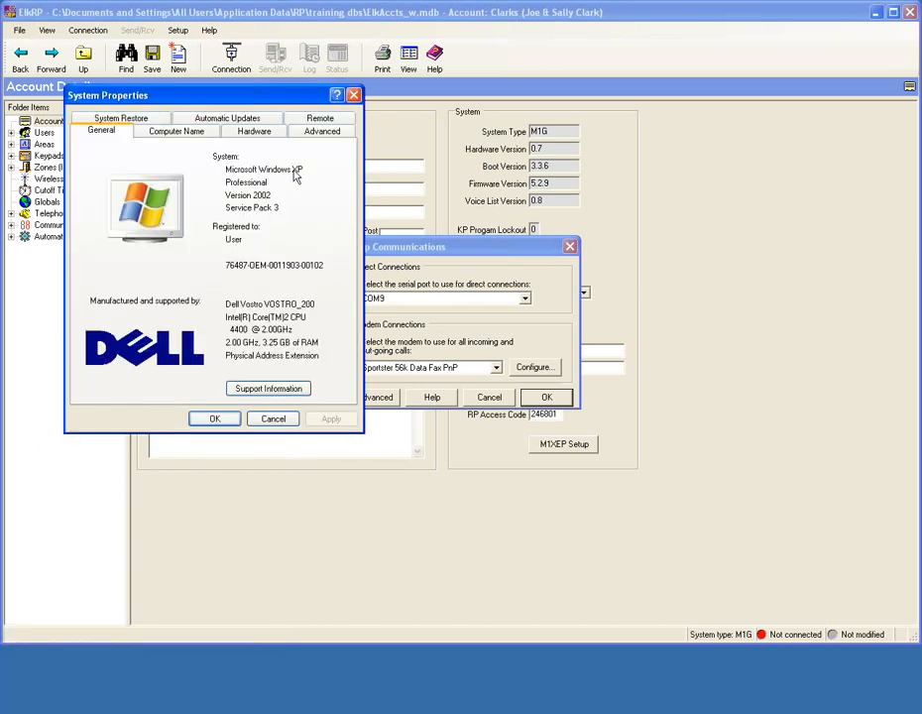
left_click(273, 134)
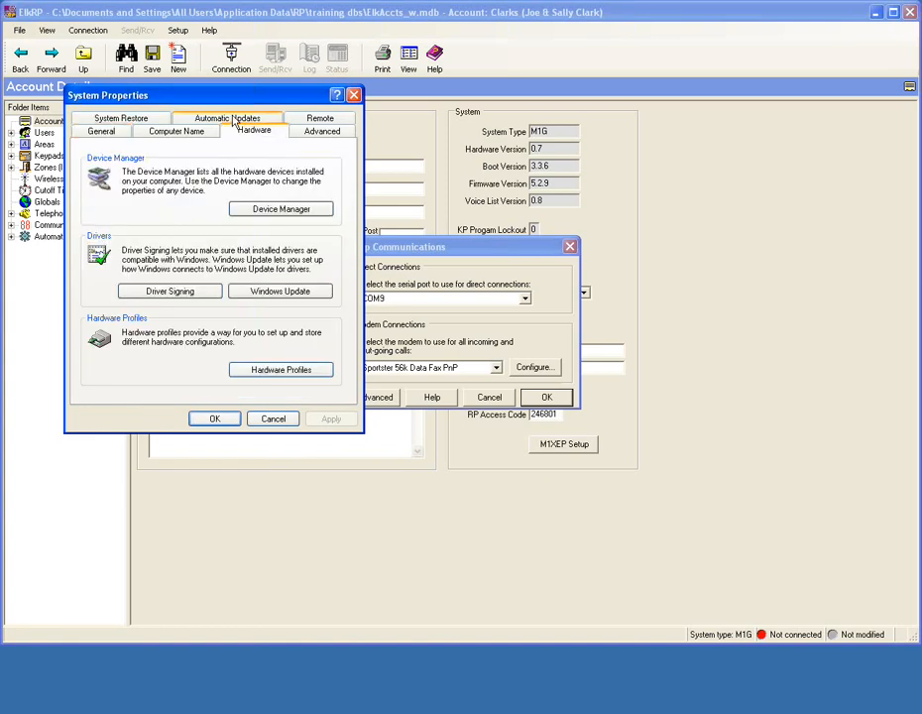
left_click(265, 209)
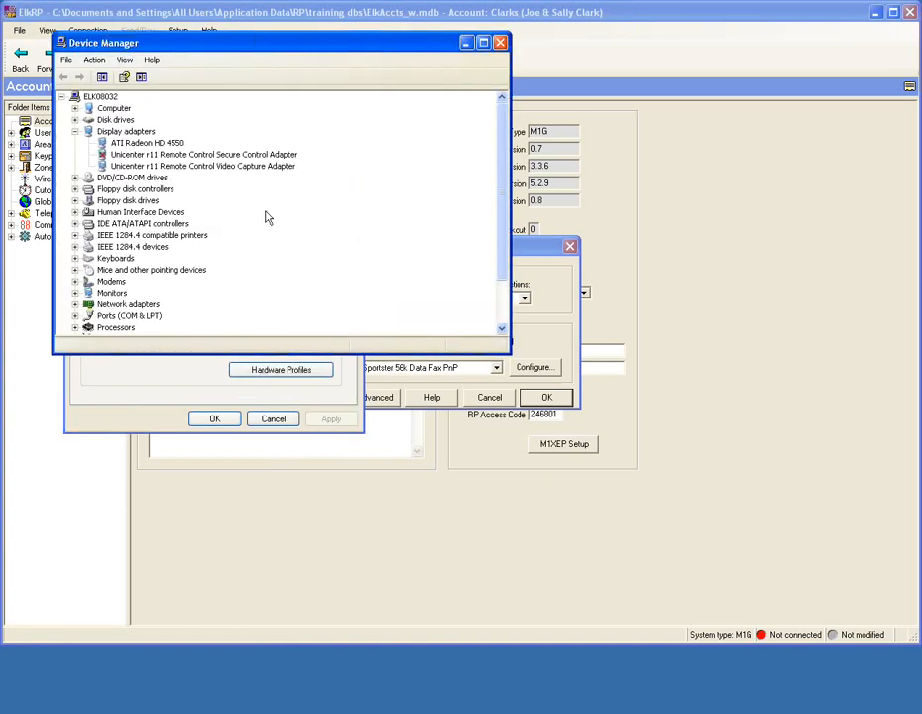
left_click(75, 317)
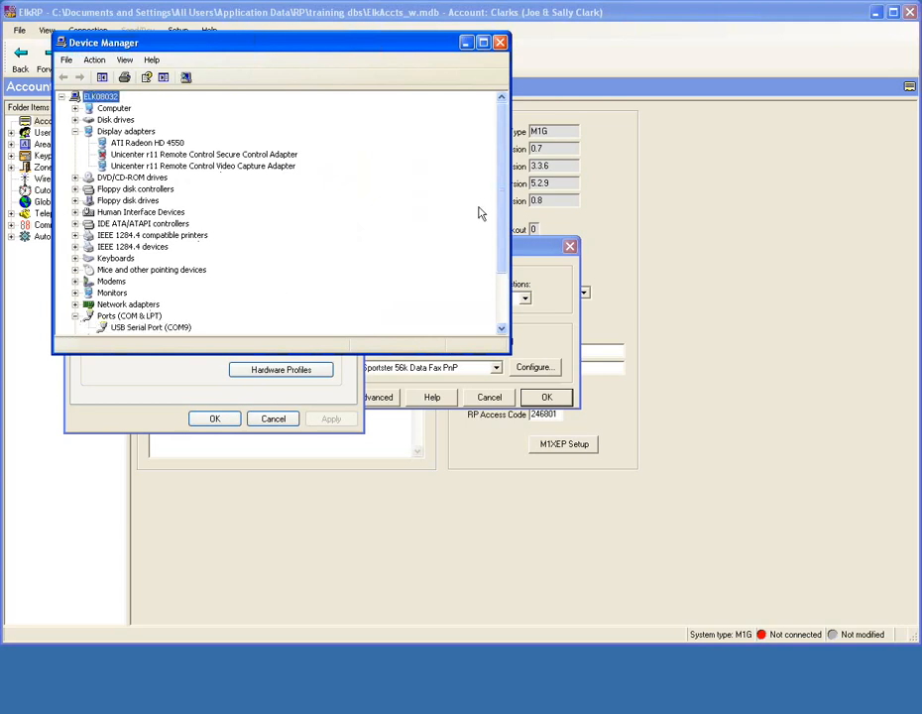
scroll(503, 215, "down", 1)
scroll(503, 214, "down", 1)
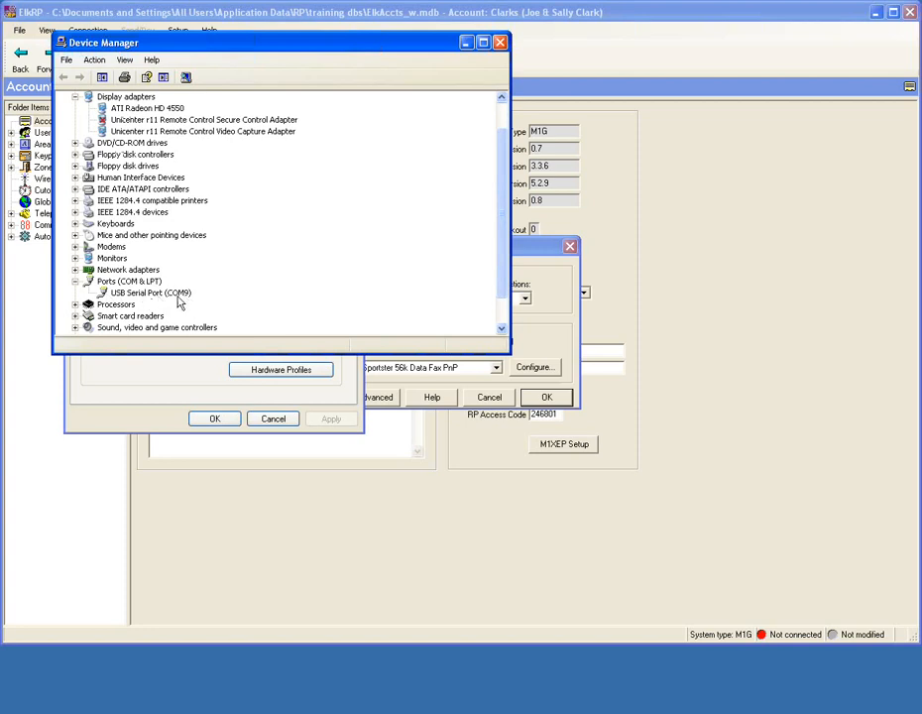
Set the USB Serial Port (COM9) speed to 115200 bits per second and close Device Manager and System Properties.
left_click(143, 293)
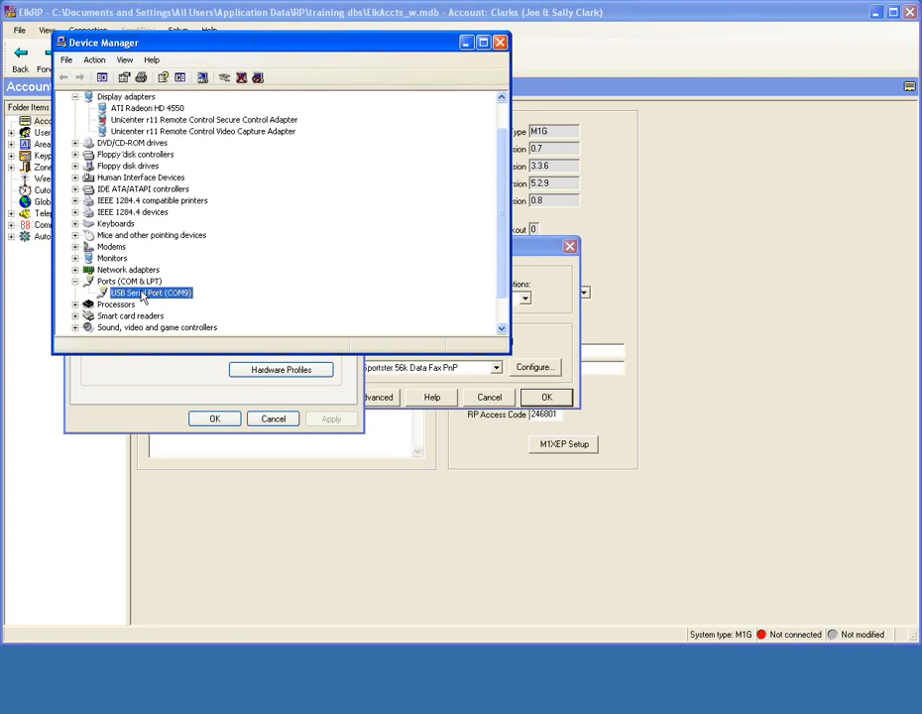
double_click(143, 293)
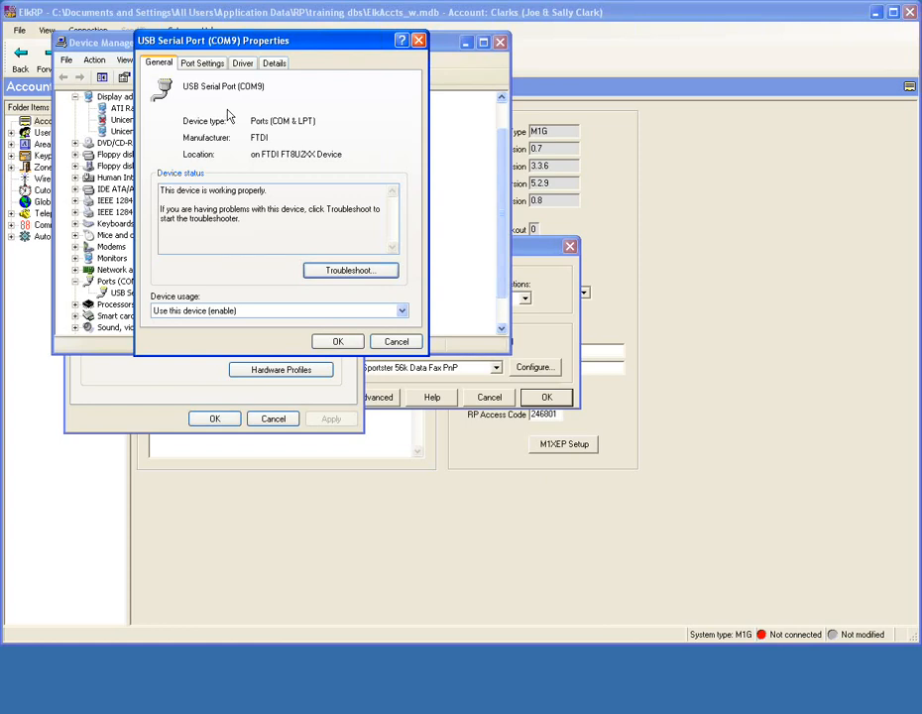
left_click(201, 63)
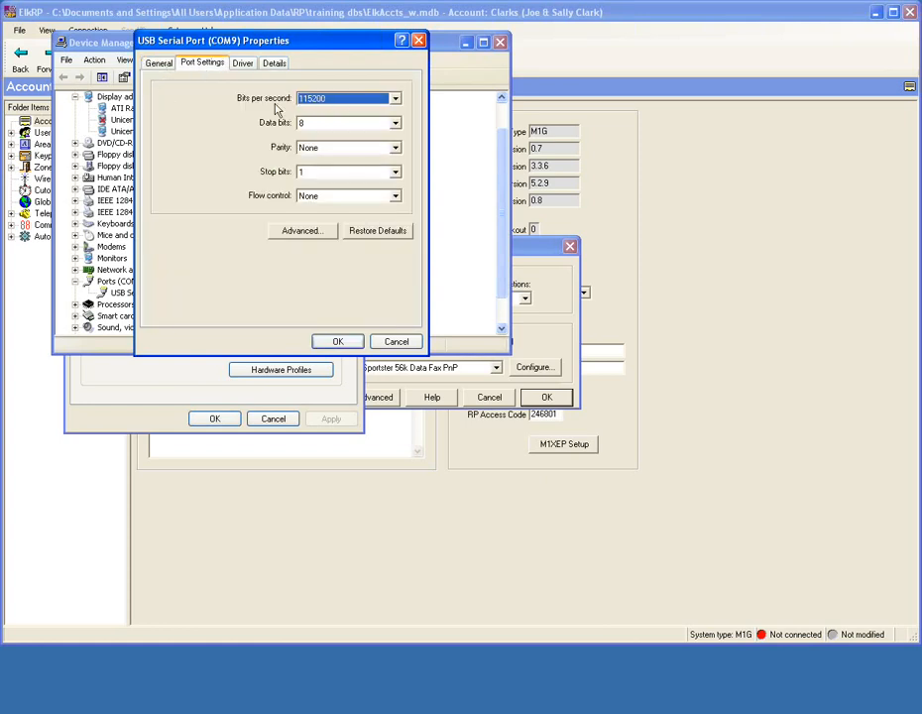
left_click(393, 99)
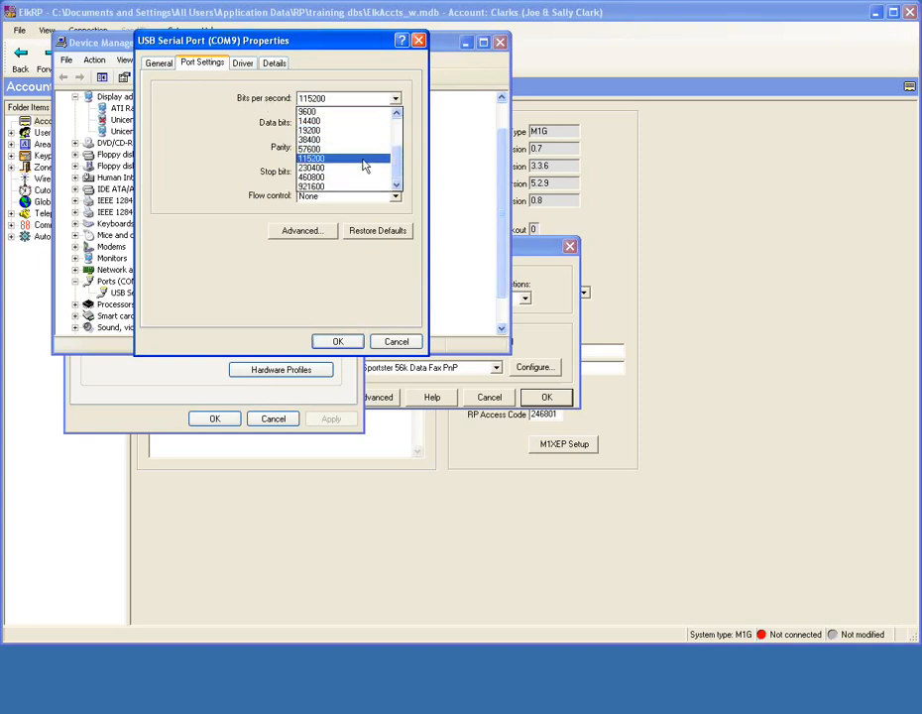
left_click(364, 159)
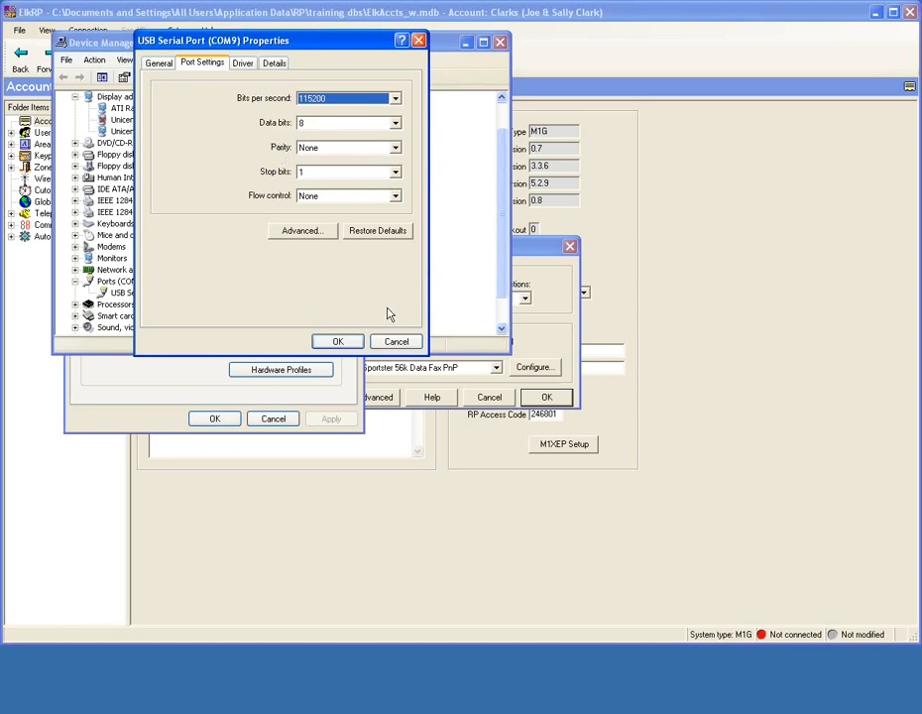
left_click(338, 342)
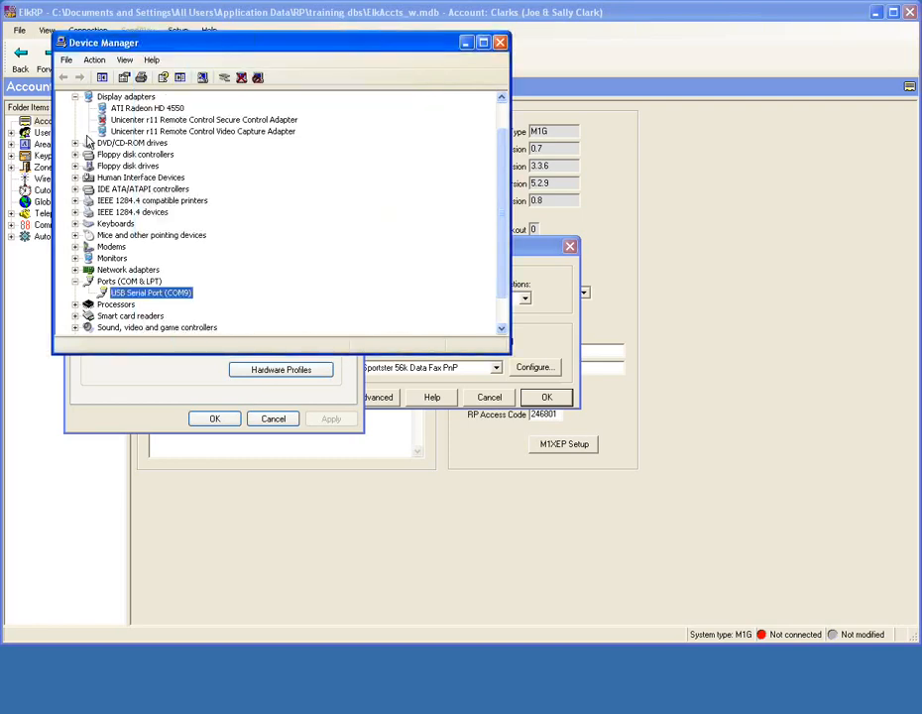
left_click(501, 43)
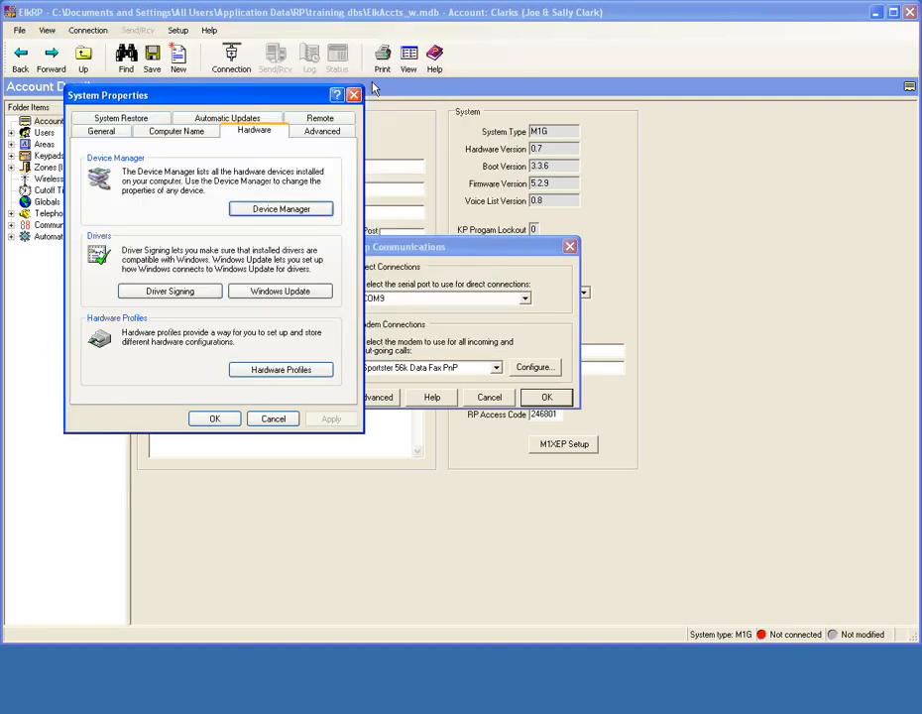
left_click(198, 418)
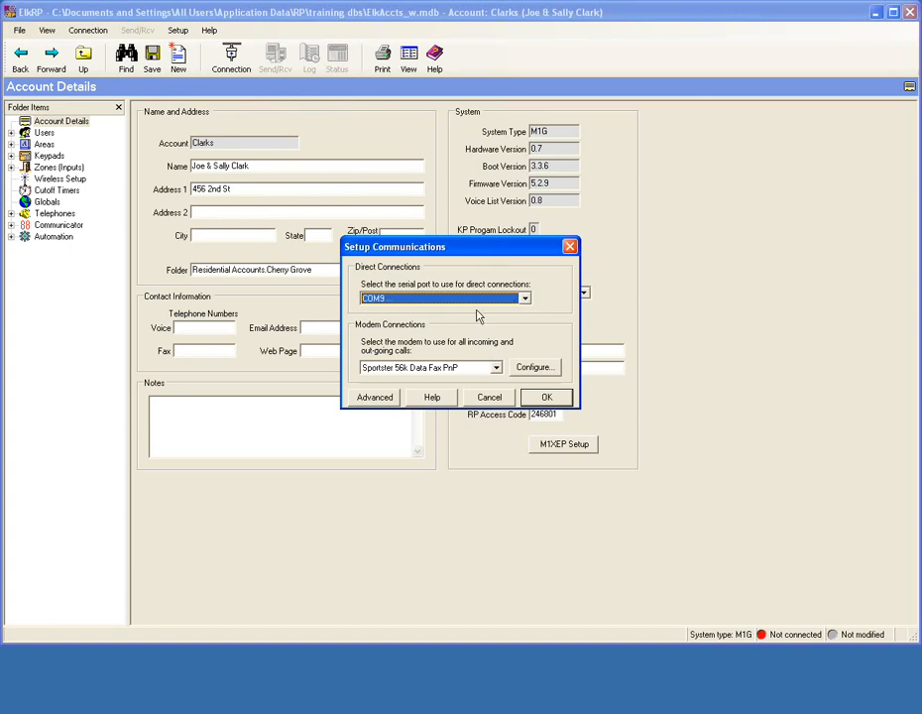
Save the communications setup with COM9 as the direct-connection serial port and check the available connection methods.
left_click(523, 299)
left_click(496, 312)
left_click(546, 398)
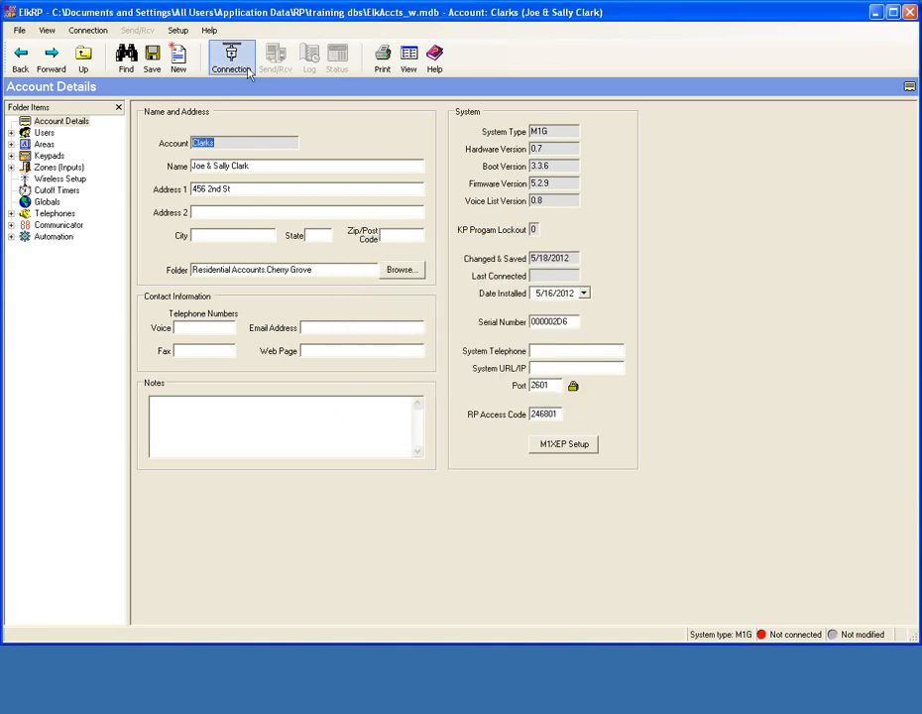
left_click(241, 68)
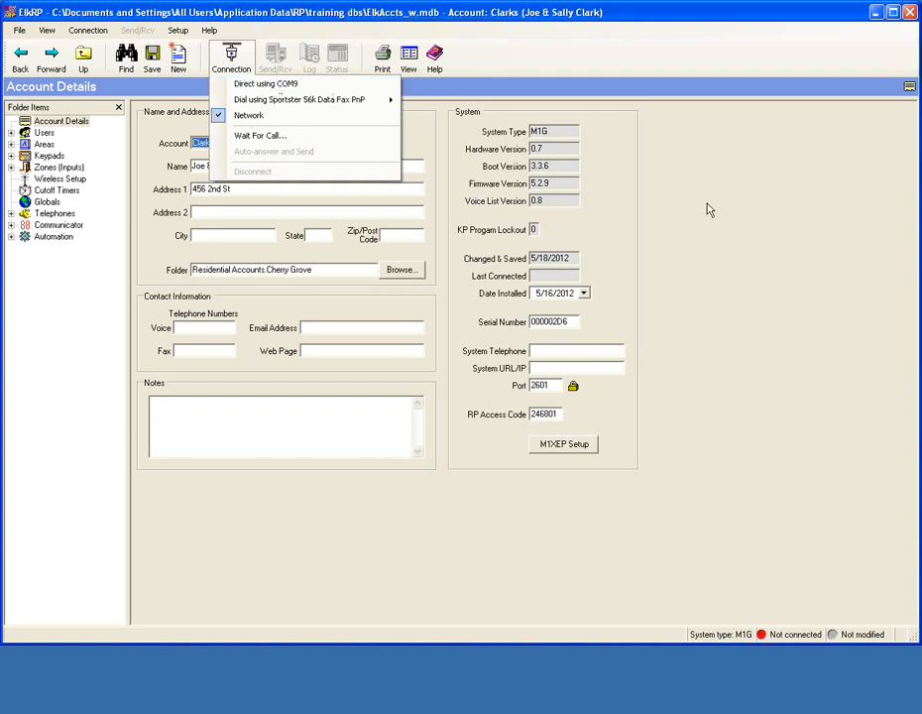
left_click(167, 25)
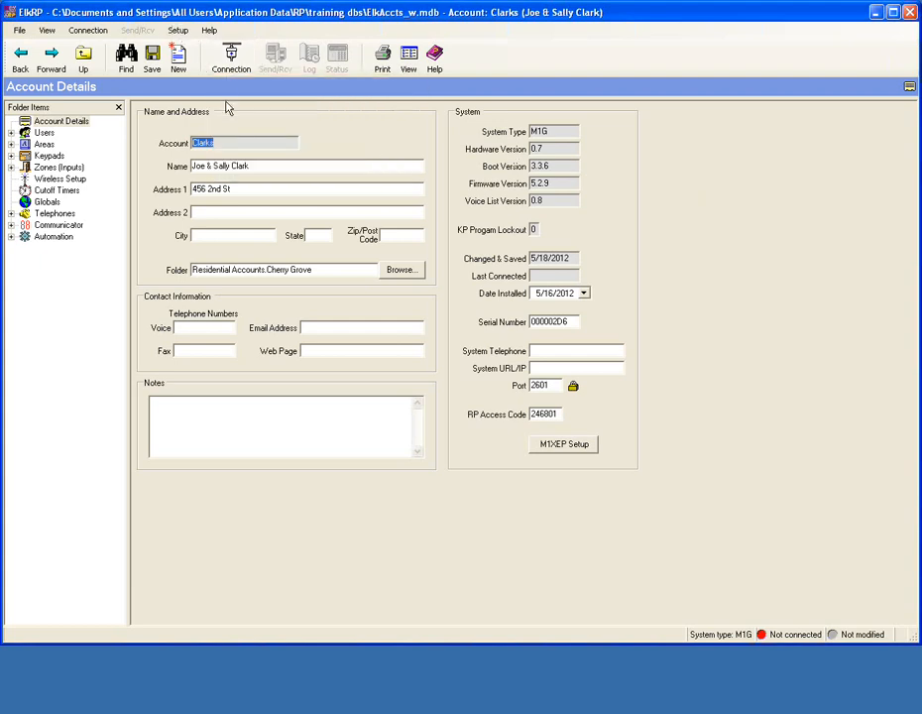
Open the communications setup and choose Sportster 56k Data Fax PnP as the modem for incoming and outgoing calls.
left_click(182, 34)
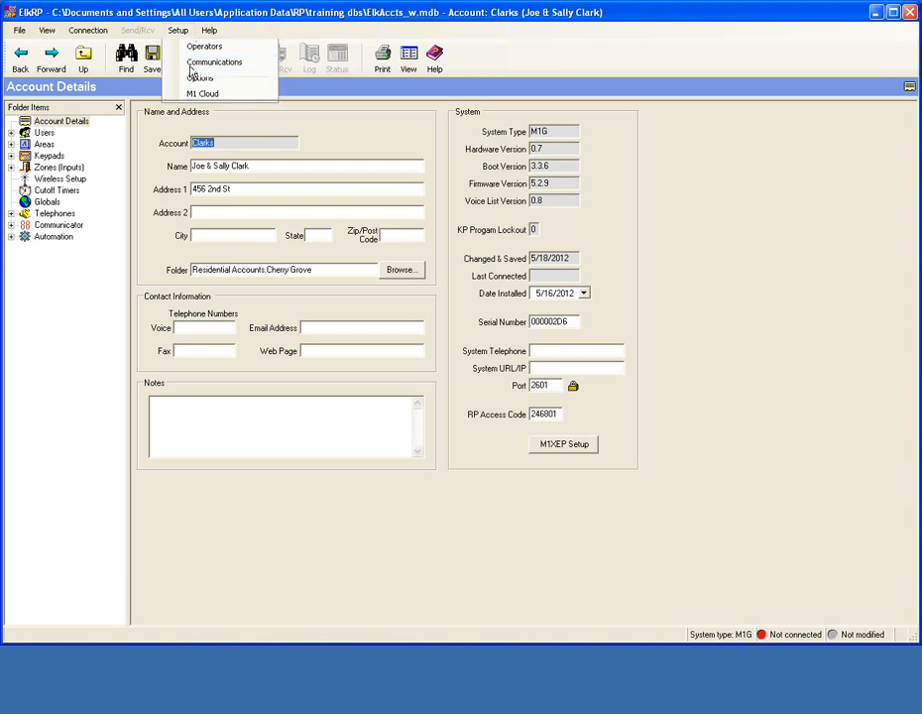
left_click(192, 66)
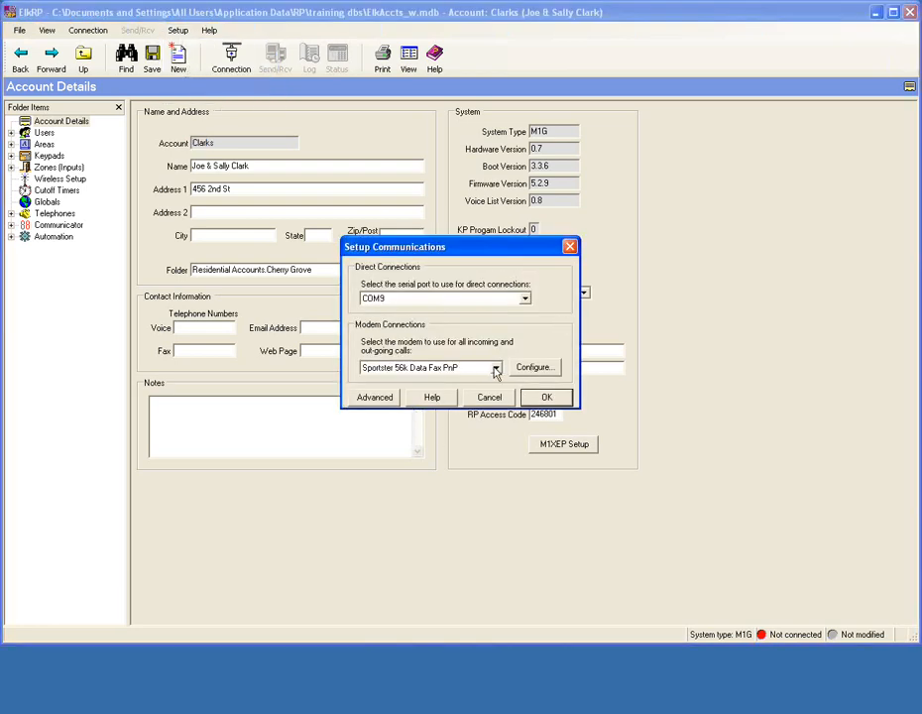
left_click(496, 369)
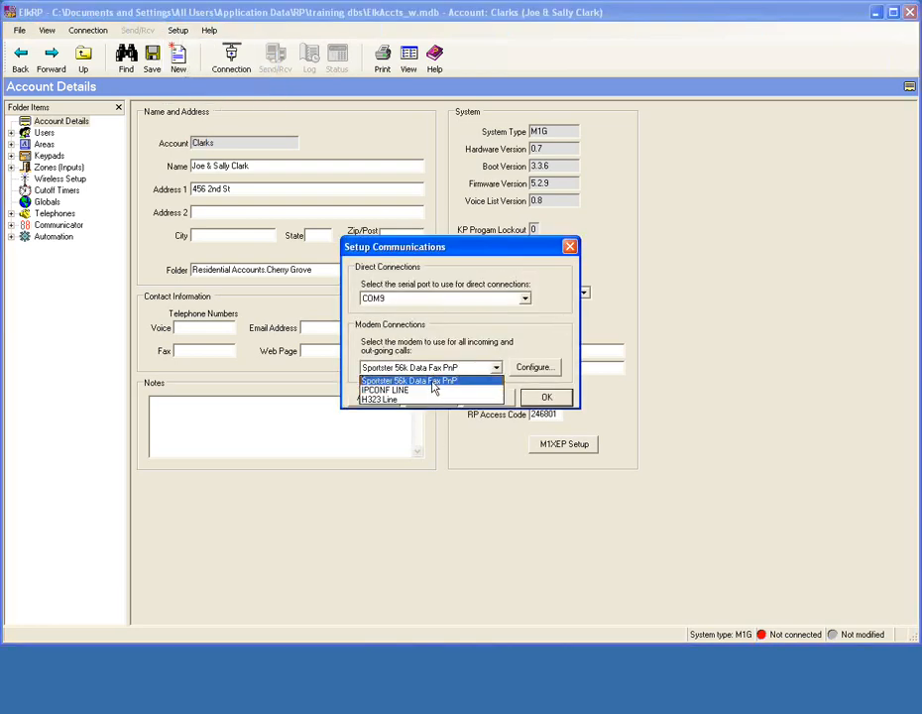
left_click(433, 382)
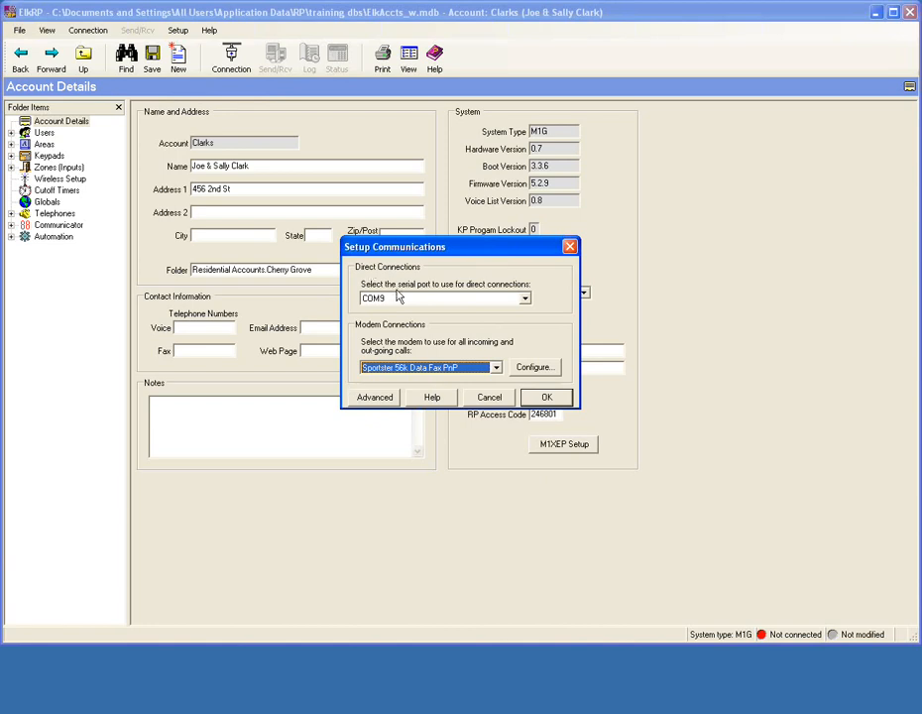
Configure the Sportster modem with a port speed of 2400 and save the communications setup.
left_click(532, 368)
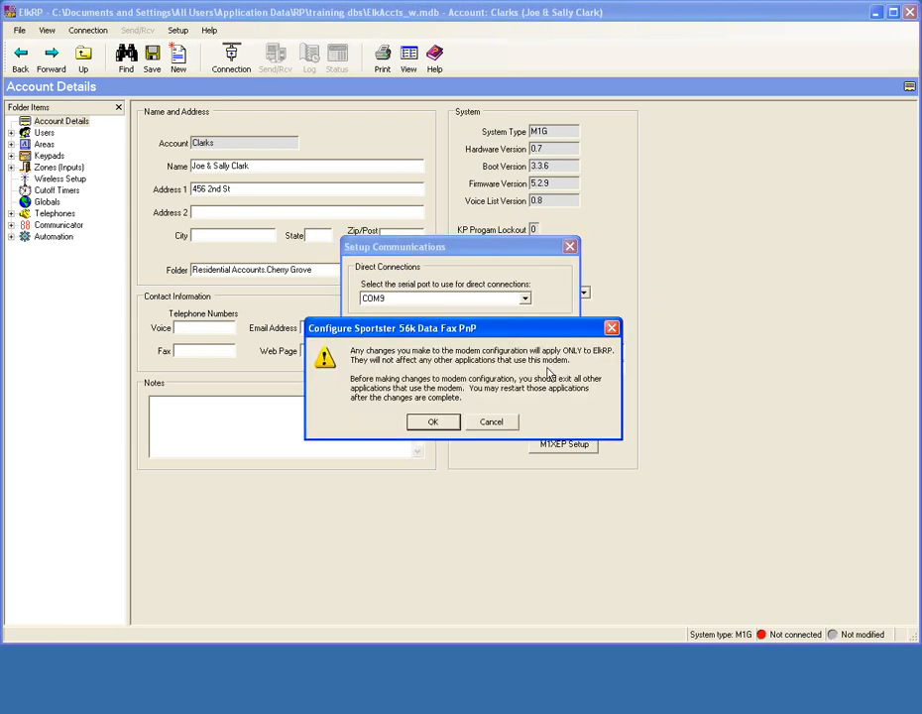
left_click(451, 423)
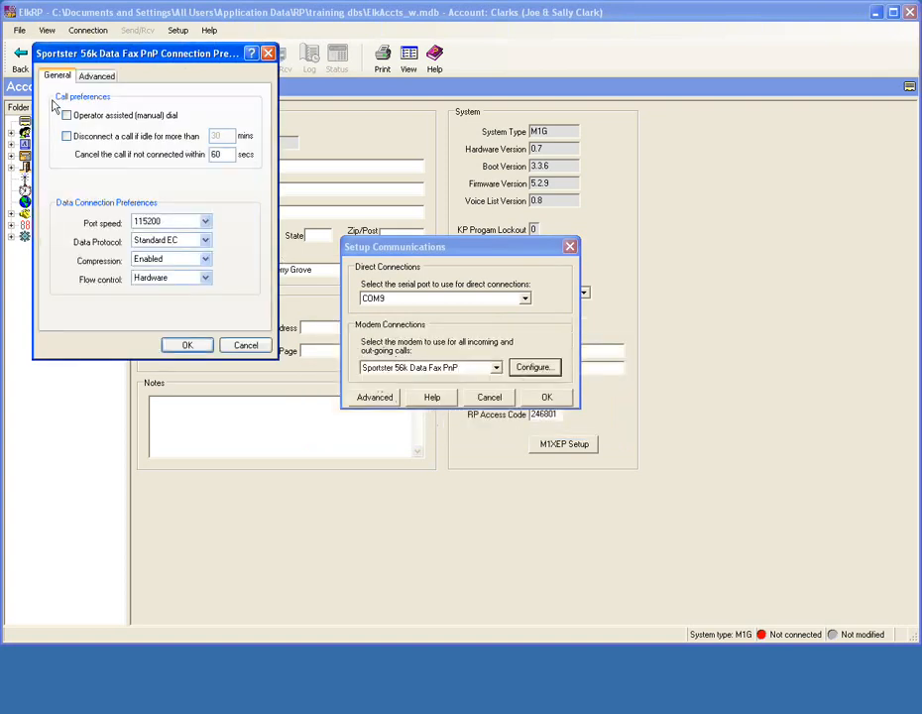
left_click(206, 223)
left_click(143, 252)
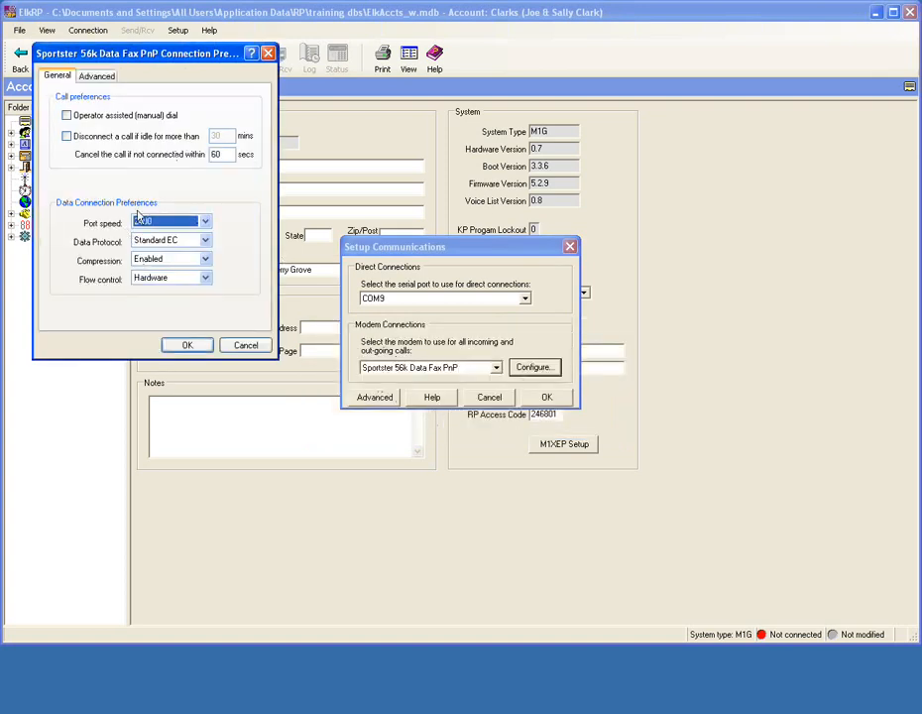
left_click(185, 346)
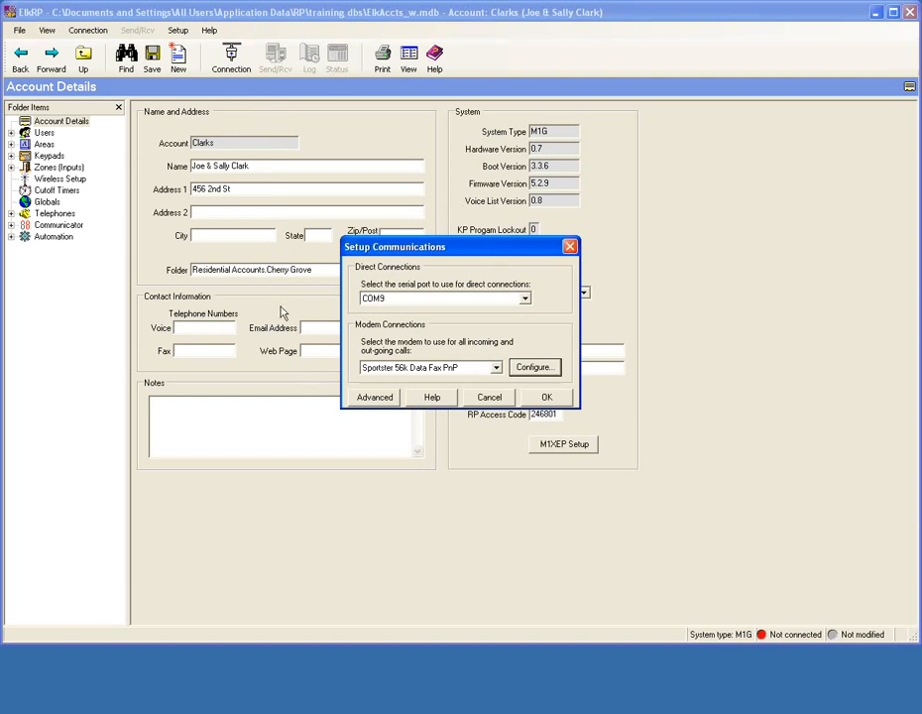
left_click(546, 398)
Review the available connection methods, including the dialing options for the Sportster 56k modem and the network connection.
left_click(228, 69)
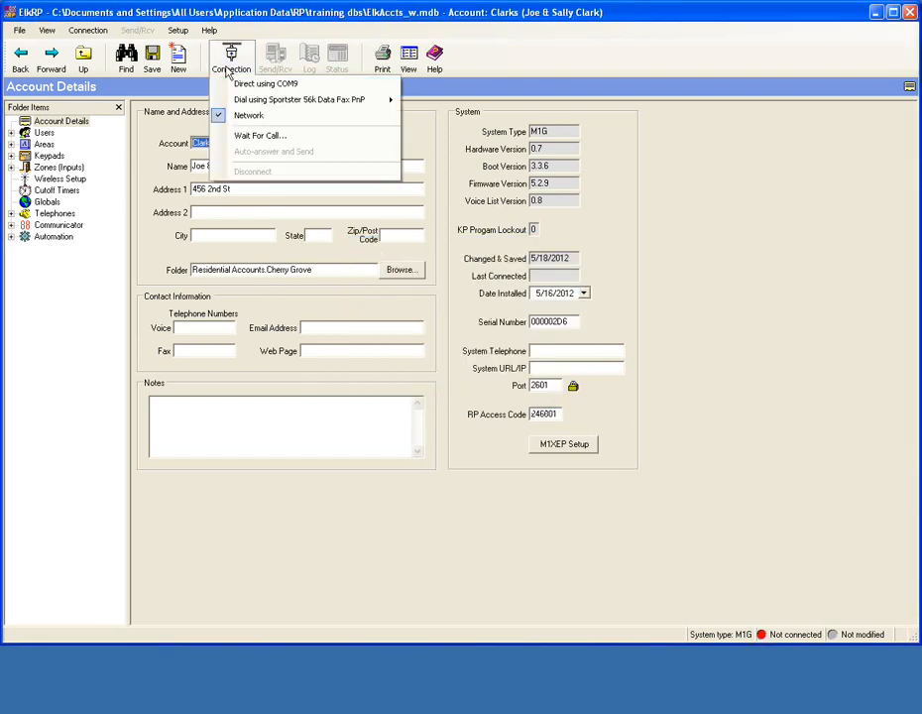
mouse_move(238, 99)
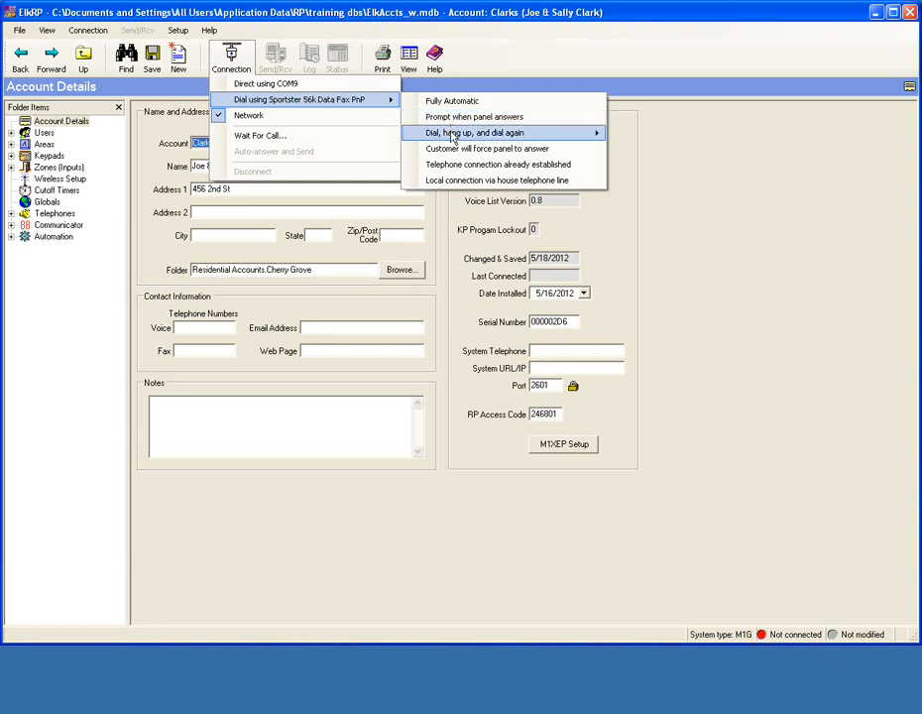
mouse_move(453, 137)
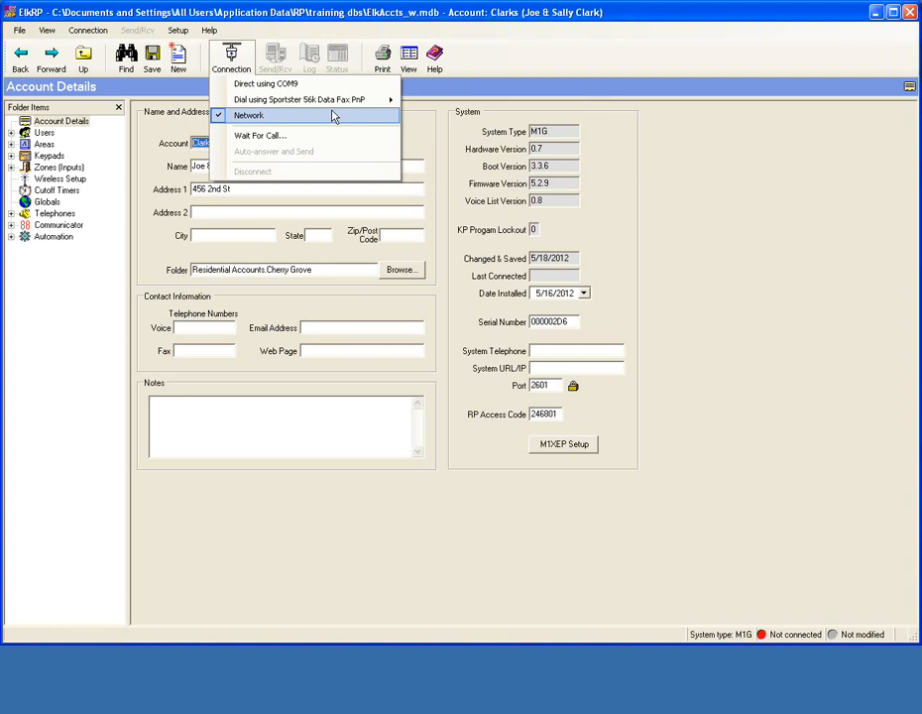
left_click(765, 254)
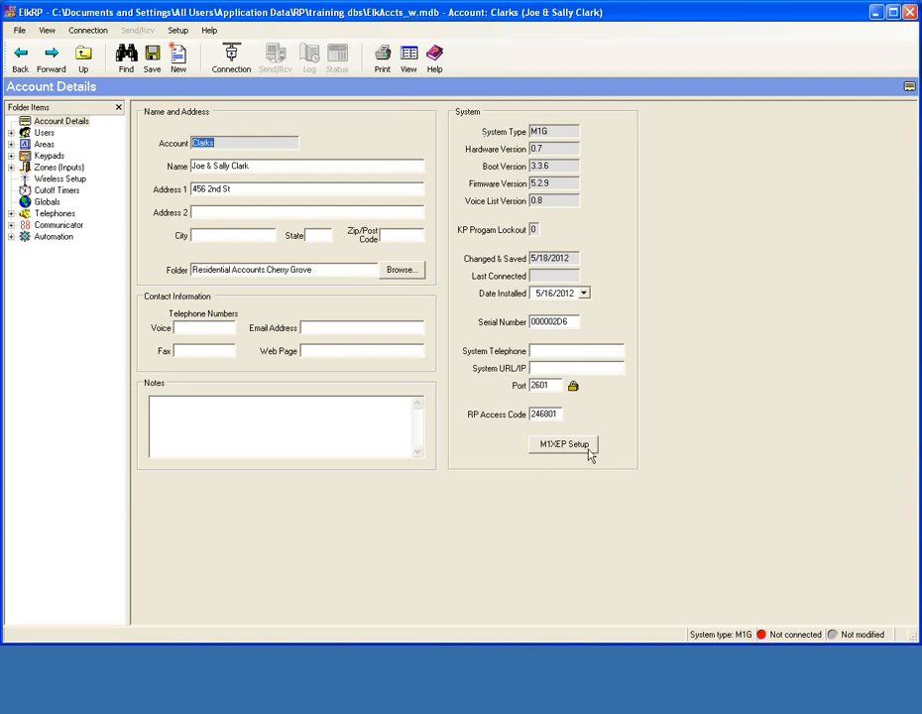
Search the local network for M1XEPs and use the one at 192.168.100.192 as the Clarks account's system address.
left_click(575, 447)
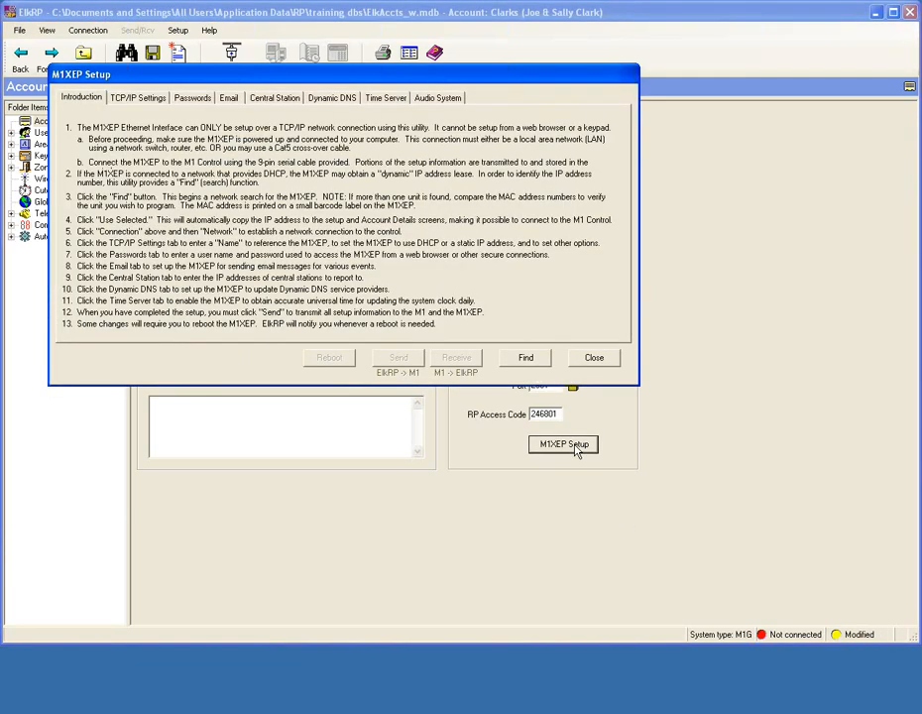
left_click(525, 359)
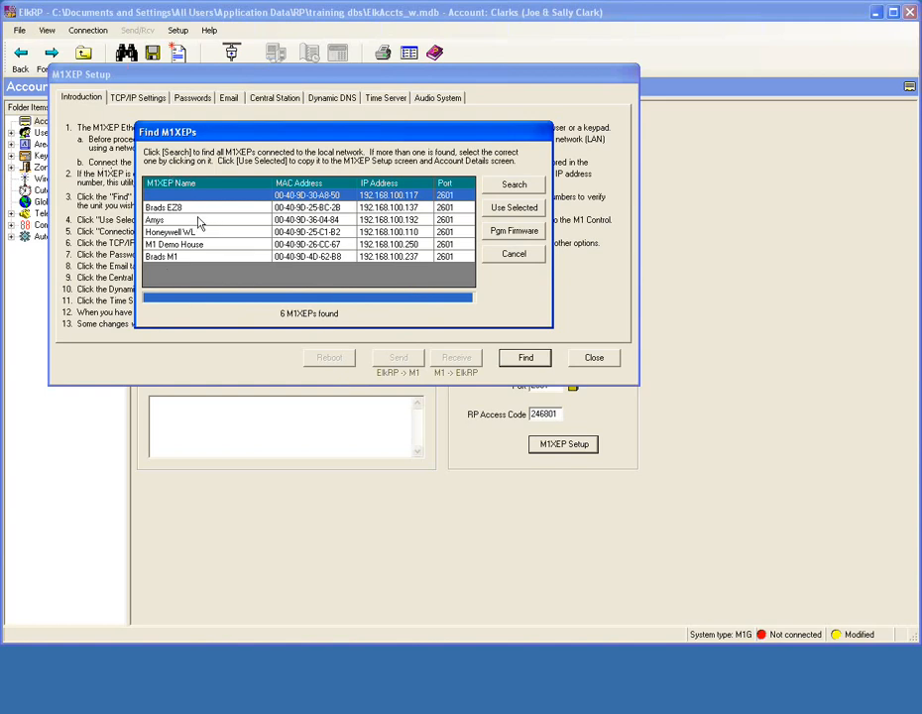
left_click(200, 220)
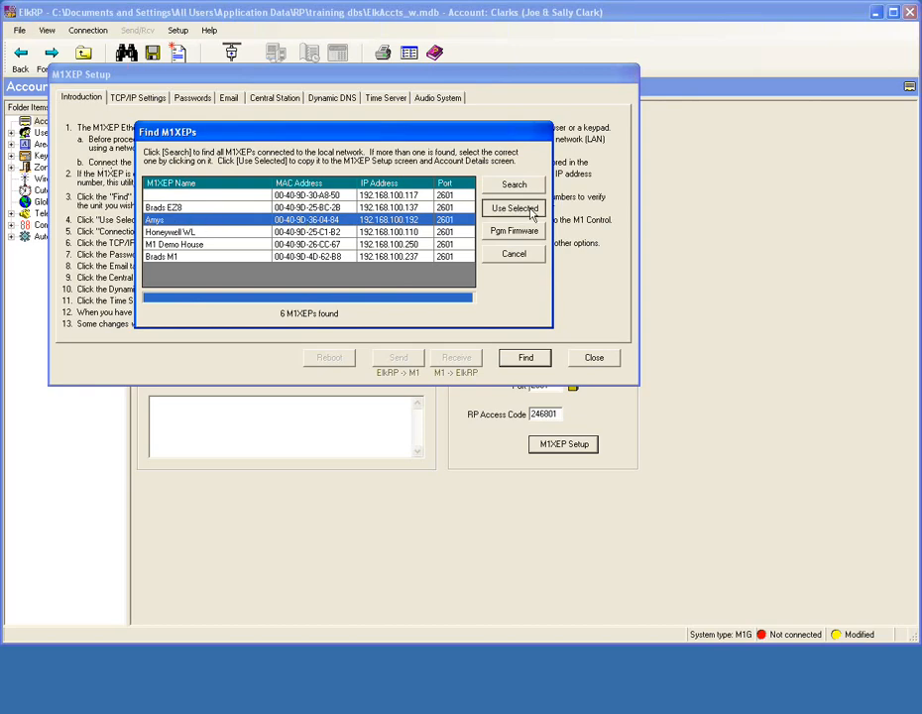
left_click(515, 207)
left_click(613, 363)
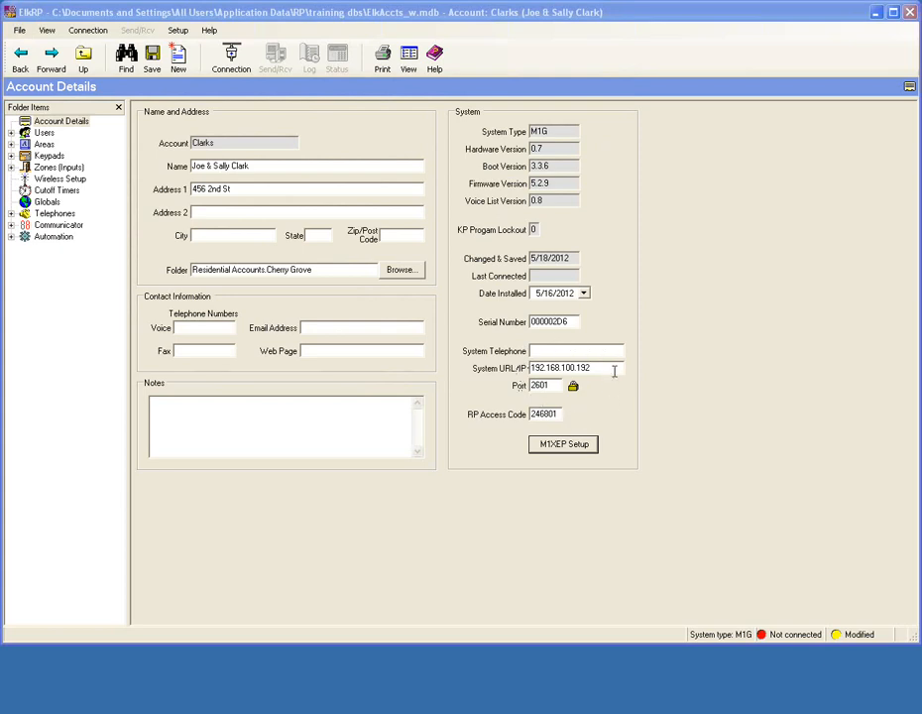
Connect to the Clarks account's system over the network and acknowledge the conflicts notice.
left_click(233, 64)
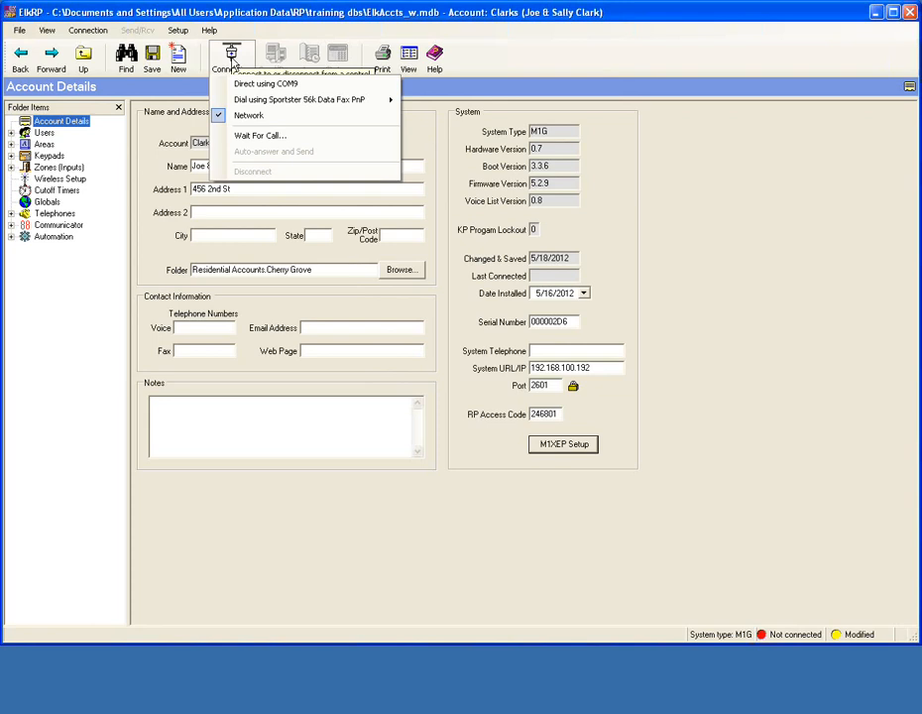
left_click(262, 117)
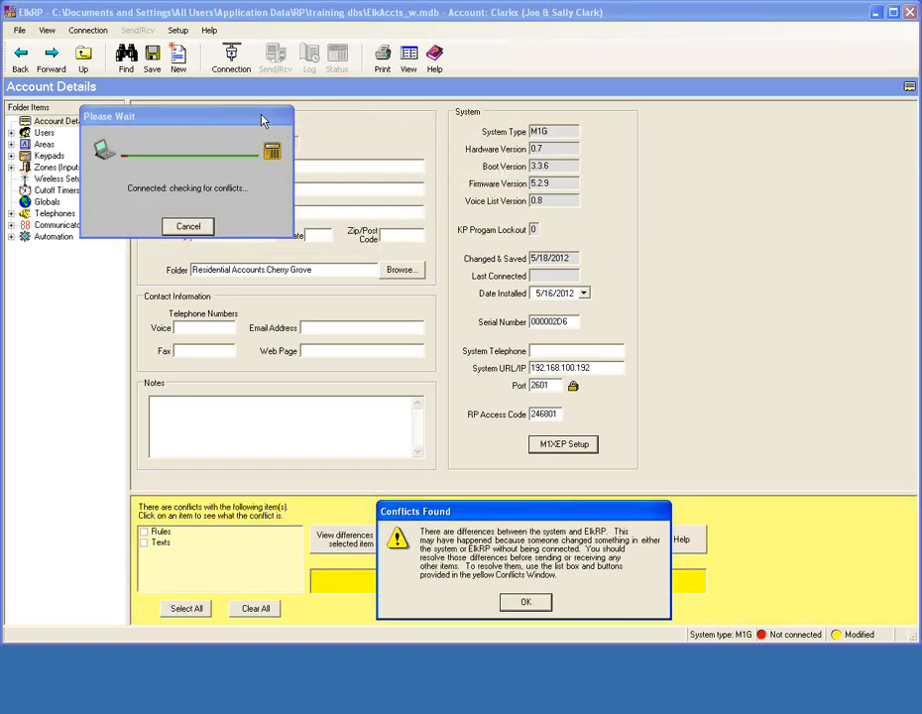
left_click(525, 602)
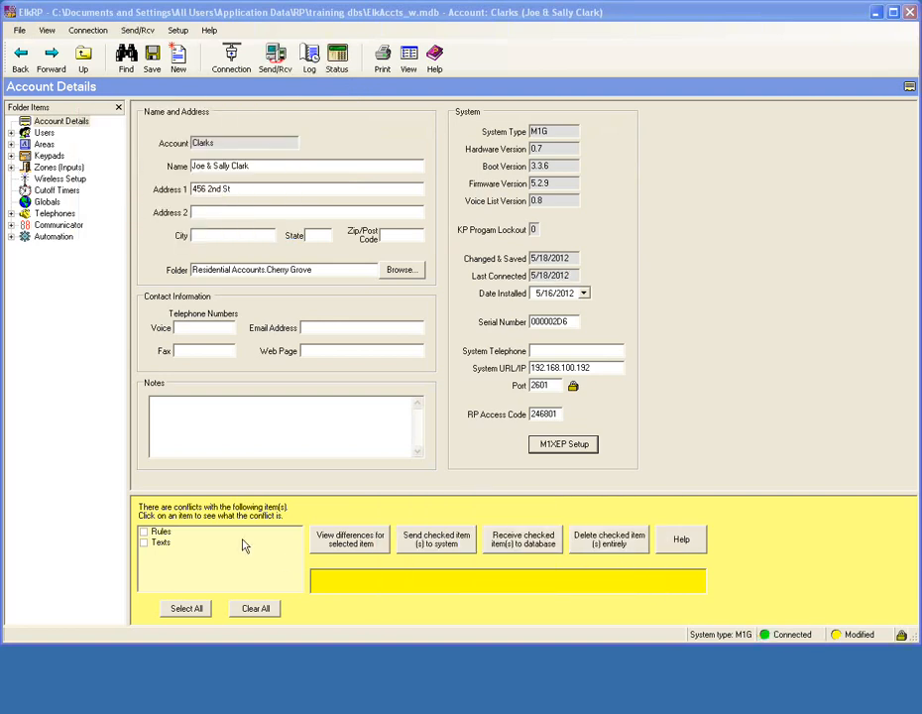
Resolve the Rules and Texts conflicts by sending both items from the database to the system.
left_click(145, 533)
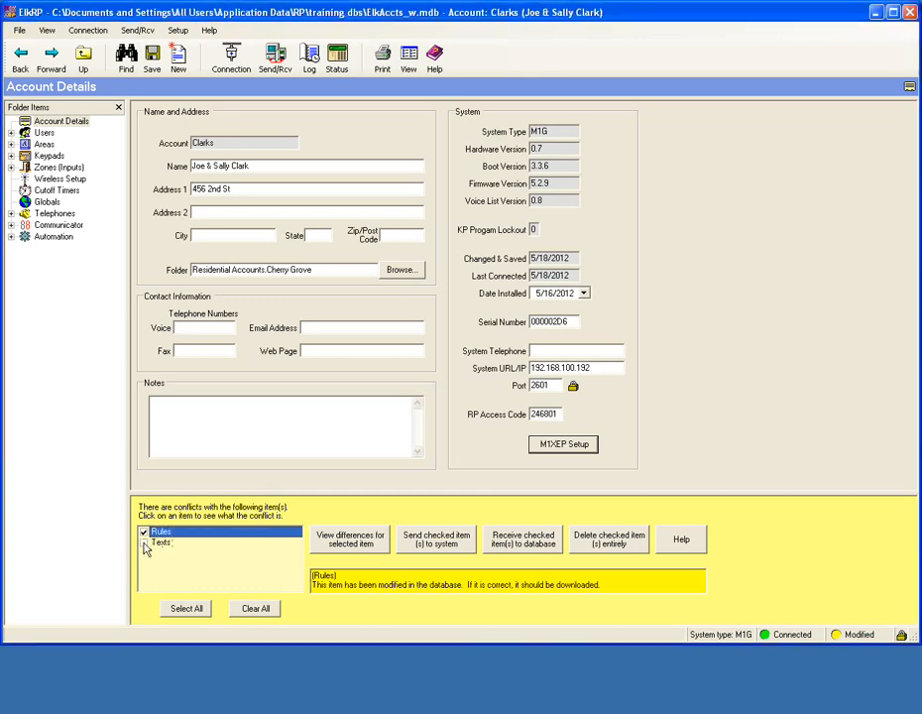
left_click(145, 543)
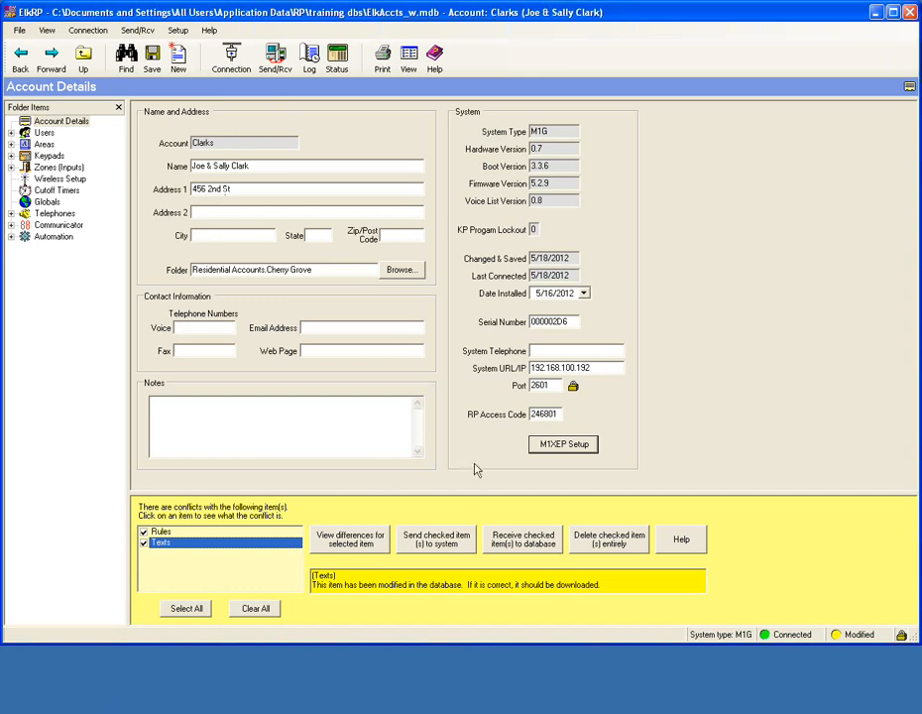
left_click(451, 539)
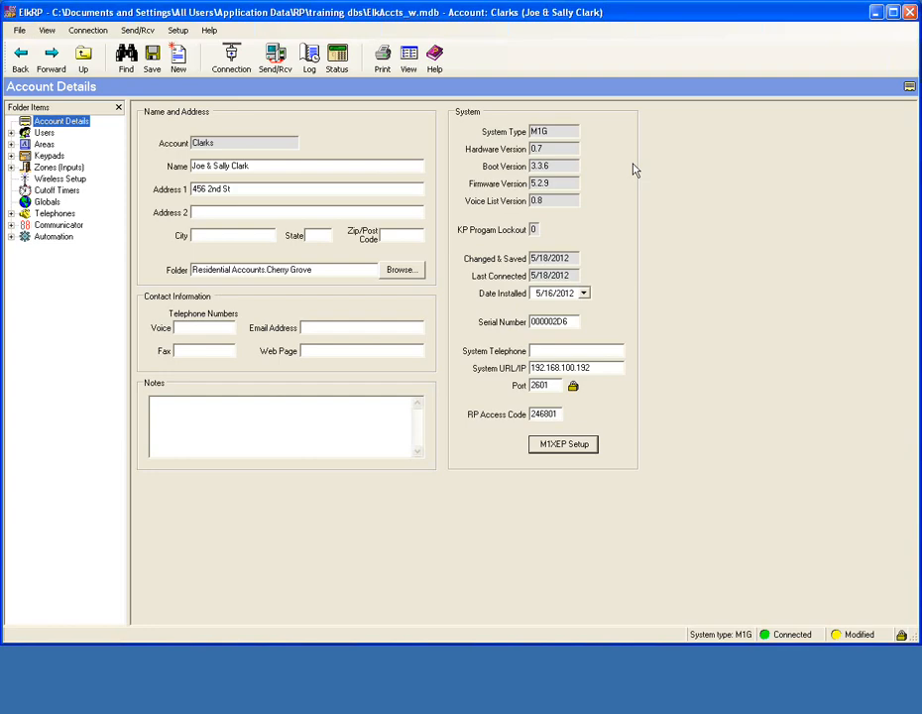
Examine the M1XEP's email server, authentication and message settings and its TCP/IP settings, leaving the setup unchanged.
left_click(589, 444)
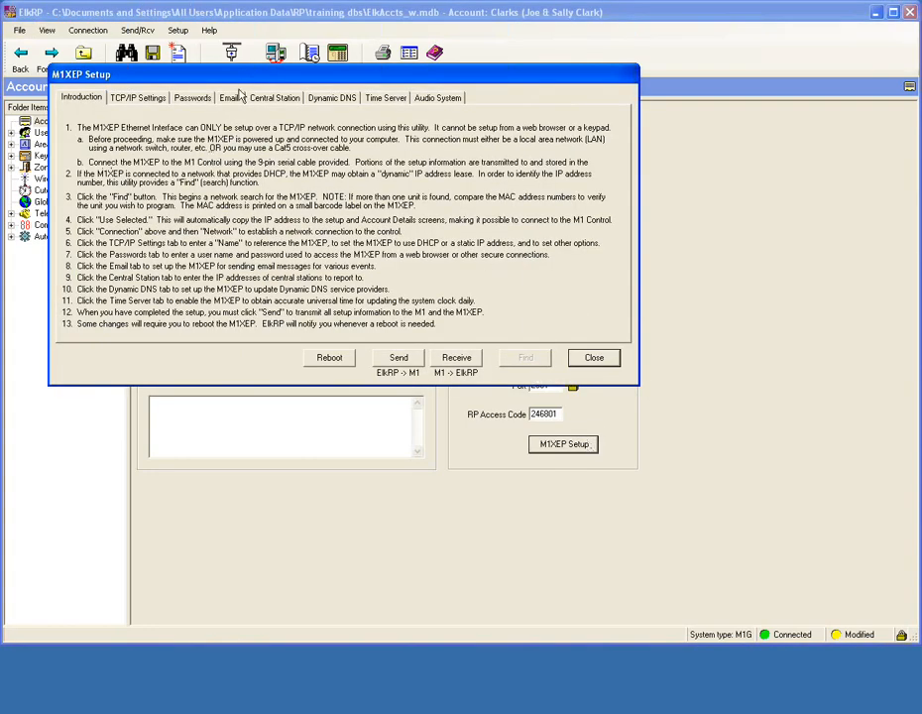
left_click_drag(247, 80, 327, 236)
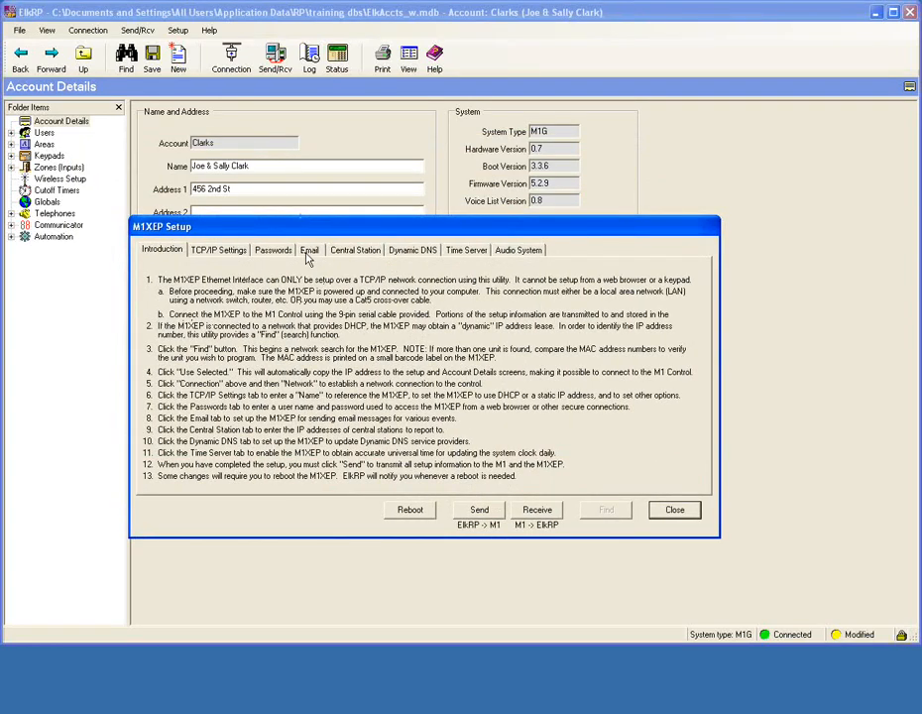
left_click(307, 254)
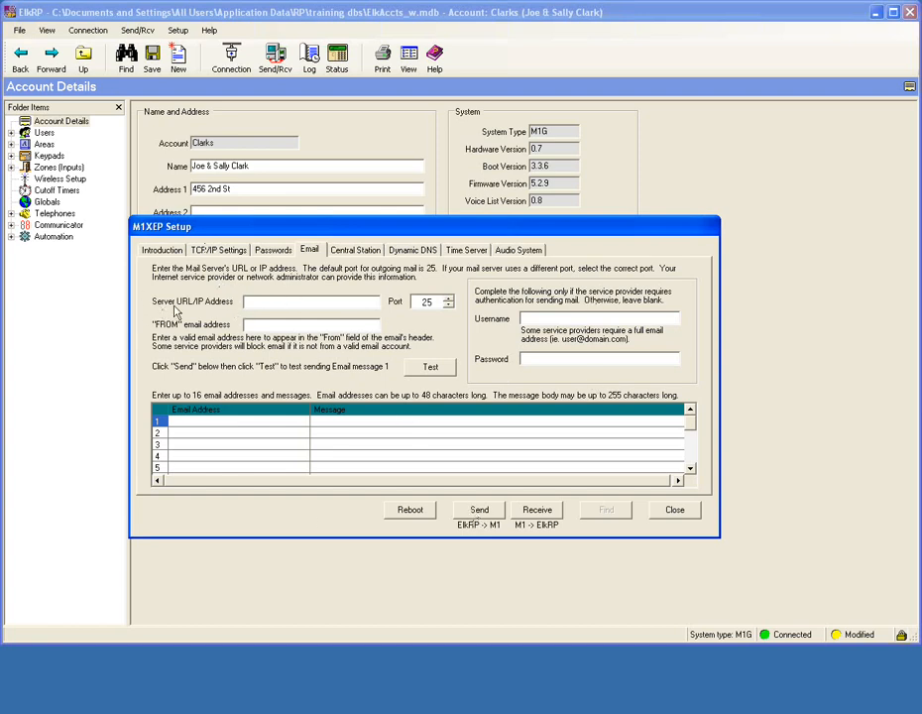
left_click(259, 302)
left_click(537, 359)
left_click(691, 434)
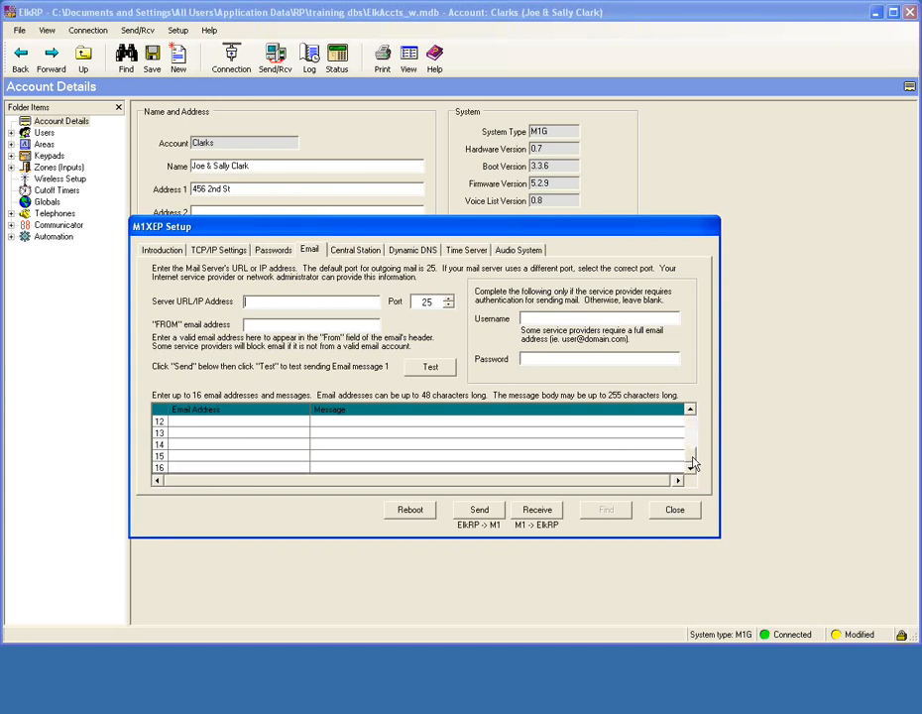
scroll(694, 439, "up", 1)
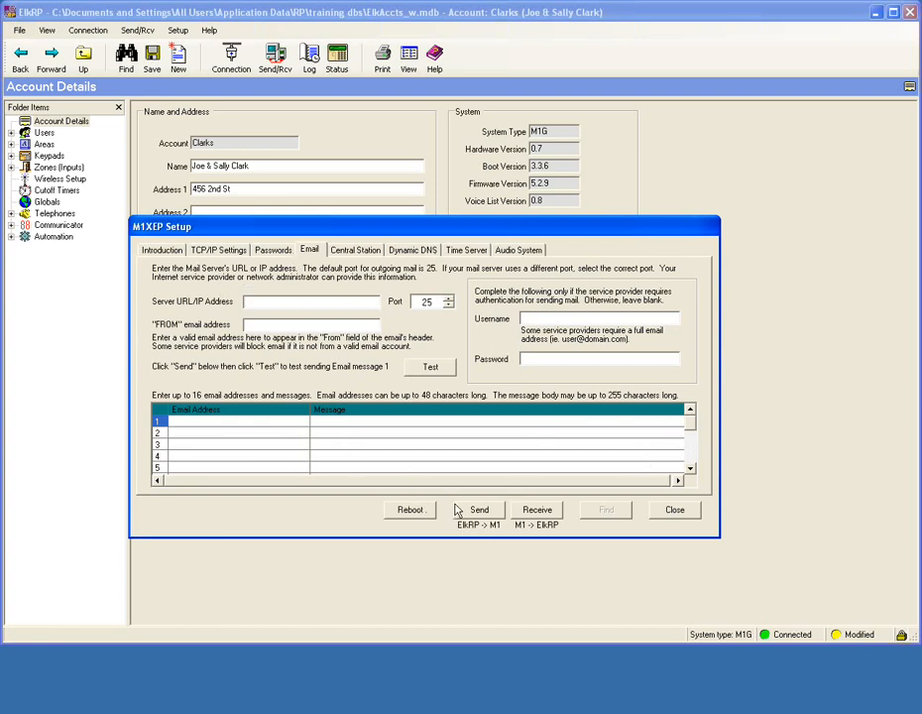
left_click(217, 250)
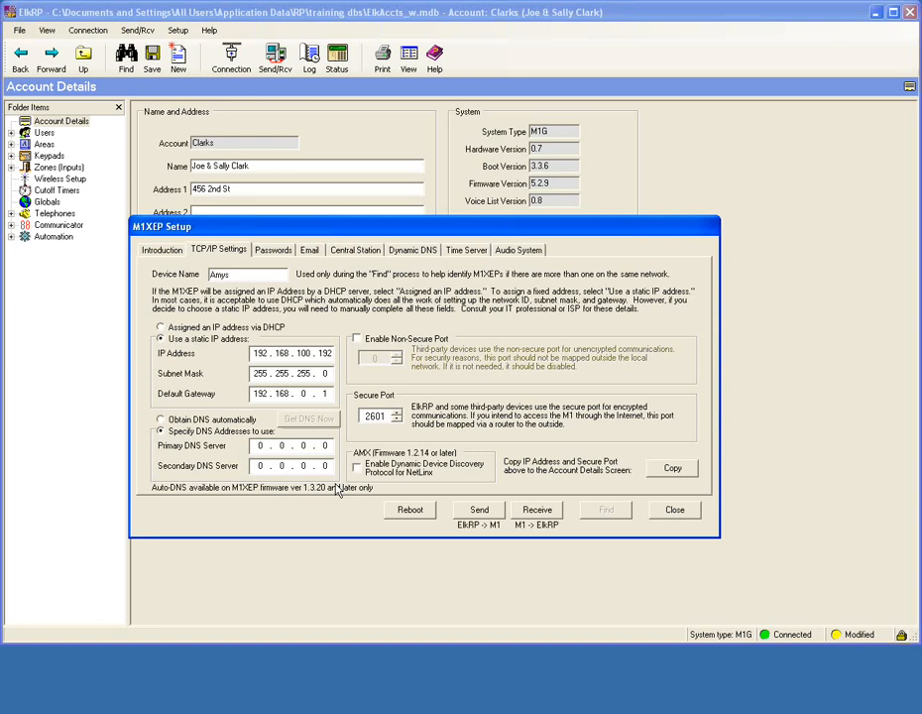
left_click(674, 511)
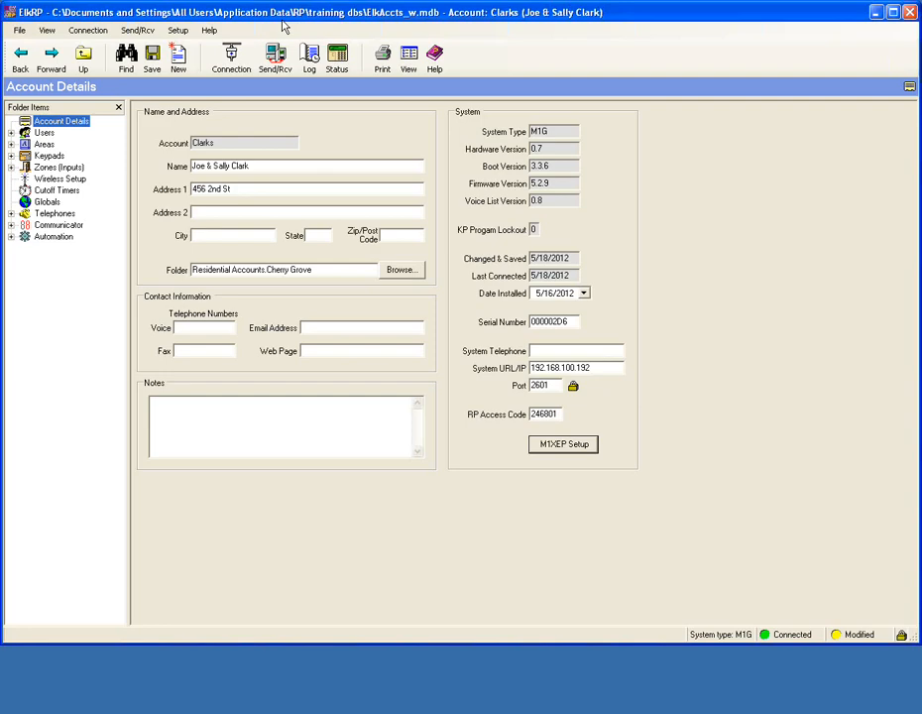
Open the account log, receive the entire log from the system and look through its events.
left_click(308, 57)
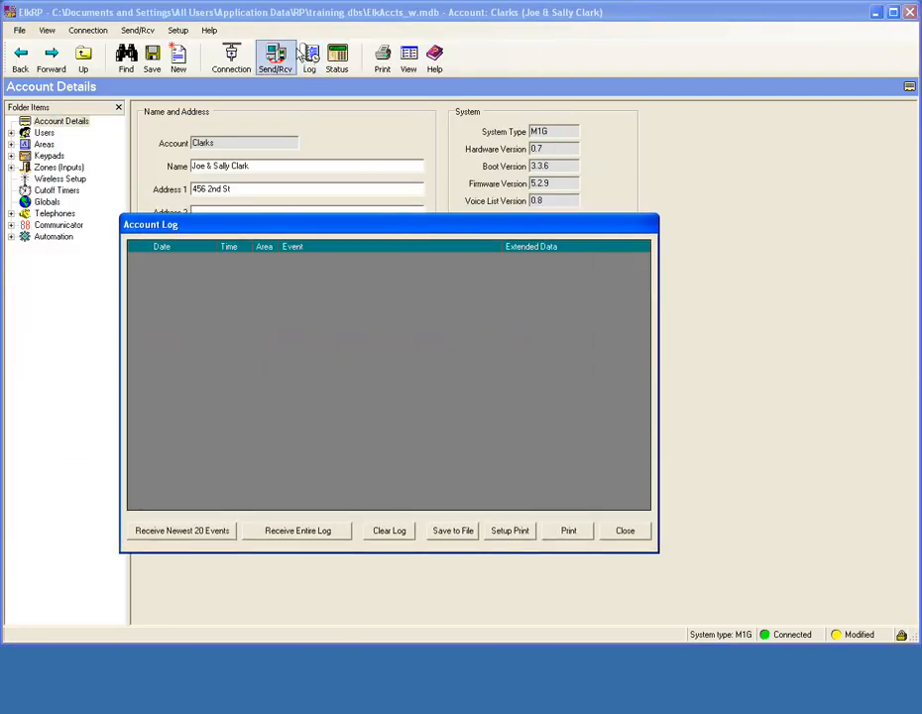
left_click_drag(318, 223, 294, 121)
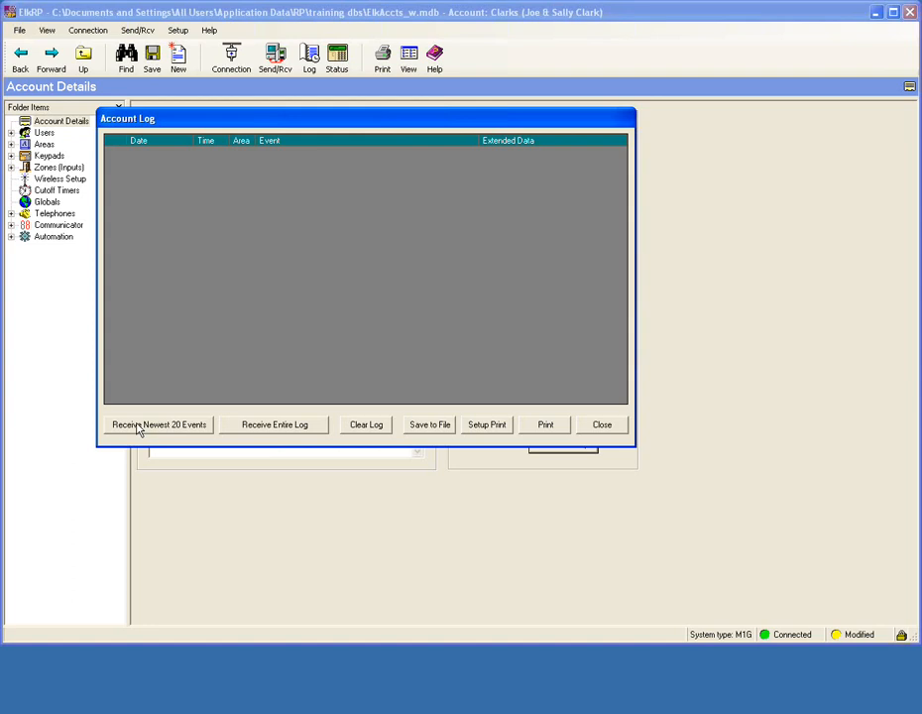
left_click(282, 429)
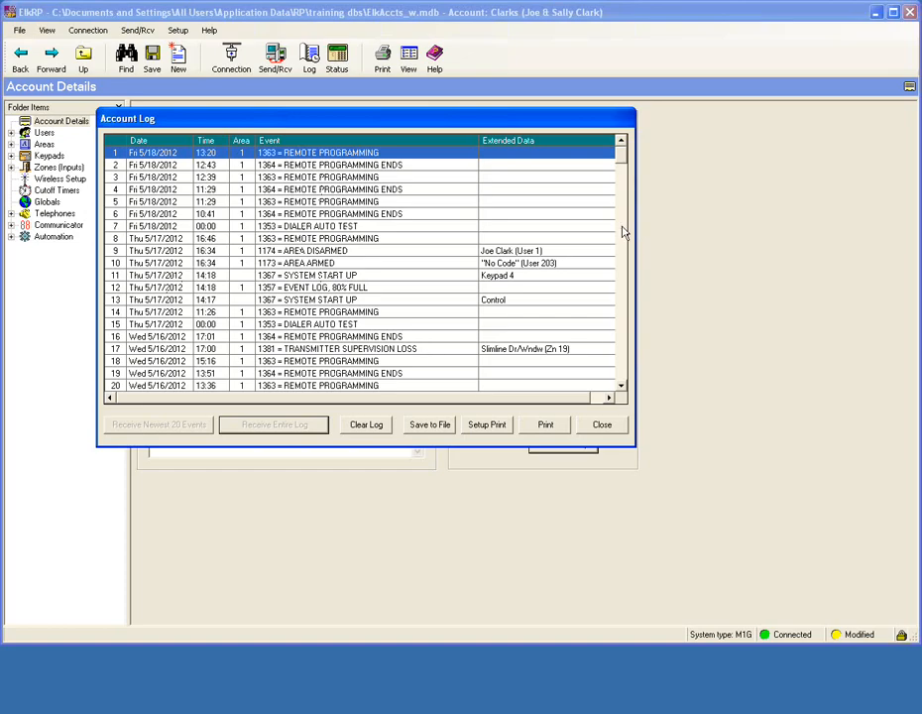
left_click_drag(625, 164, 219, 102)
Examine the file types available for saving the account log to a file, cancel the save and close the log.
left_click(430, 424)
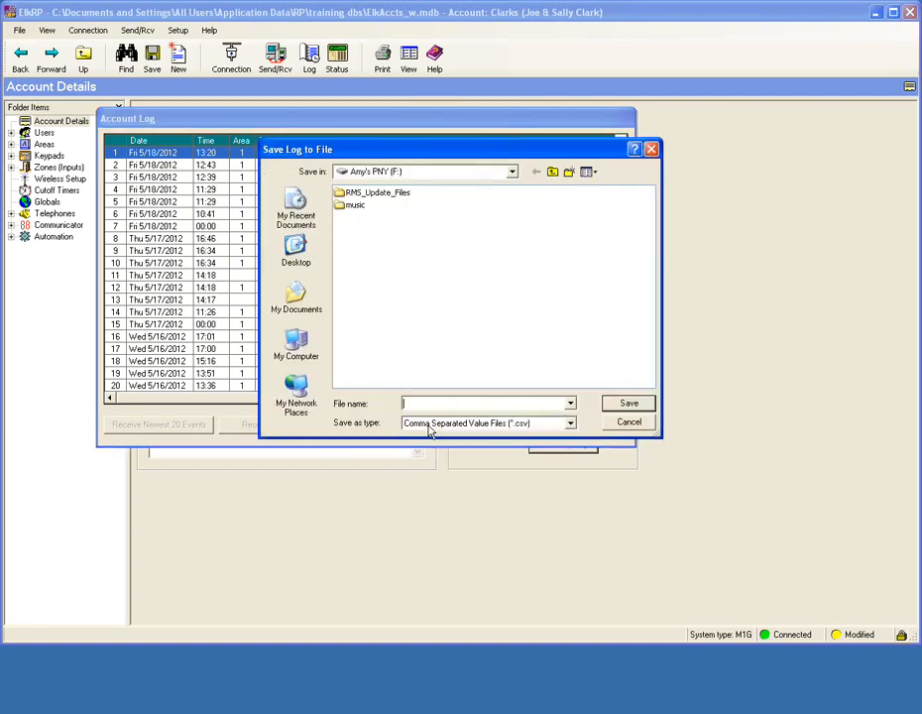
left_click(568, 428)
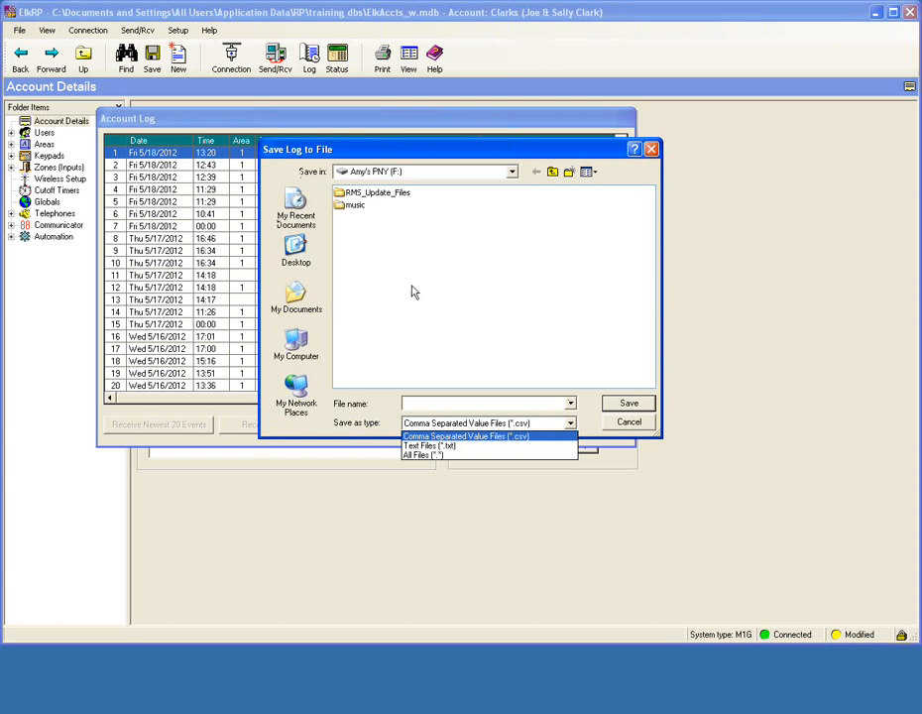
left_click(592, 409)
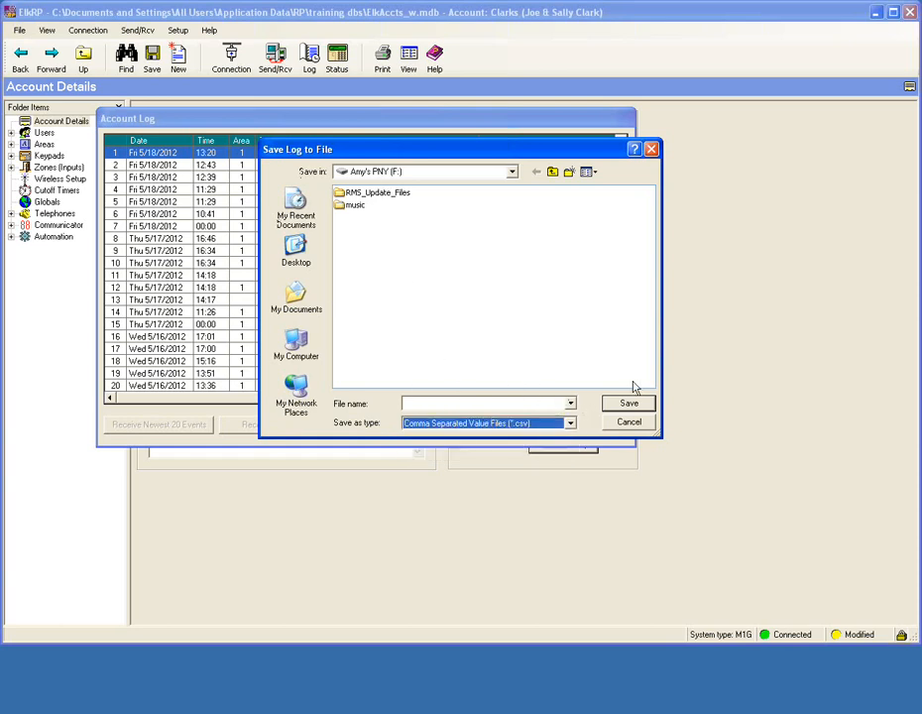
left_click(627, 424)
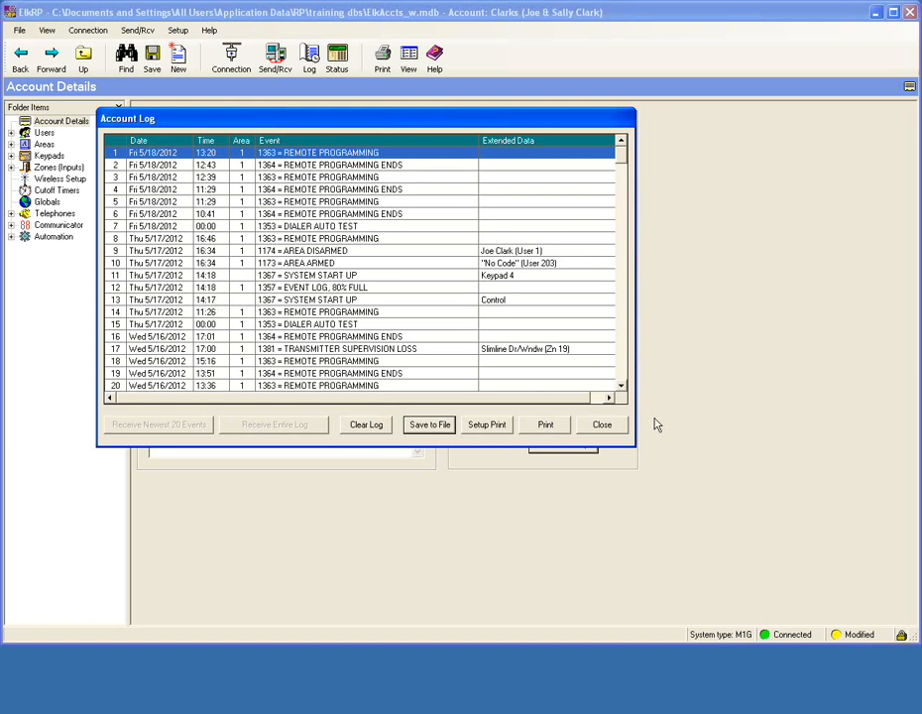
left_click(603, 424)
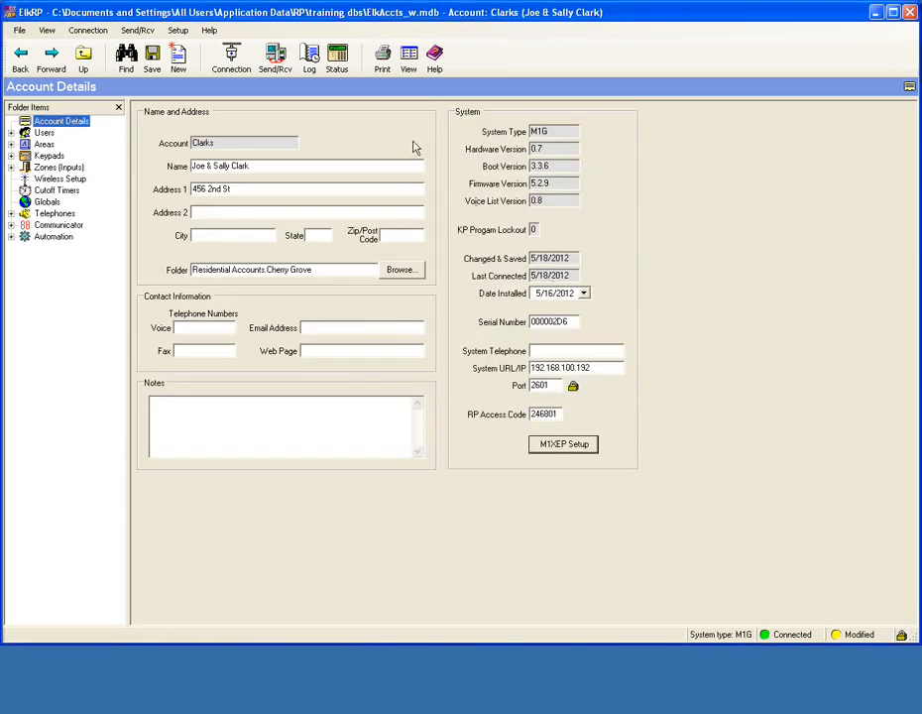
Check the system's current status, viewing the Area 1 and Area 2 zone lists and arming options, and close the status window.
left_click(337, 62)
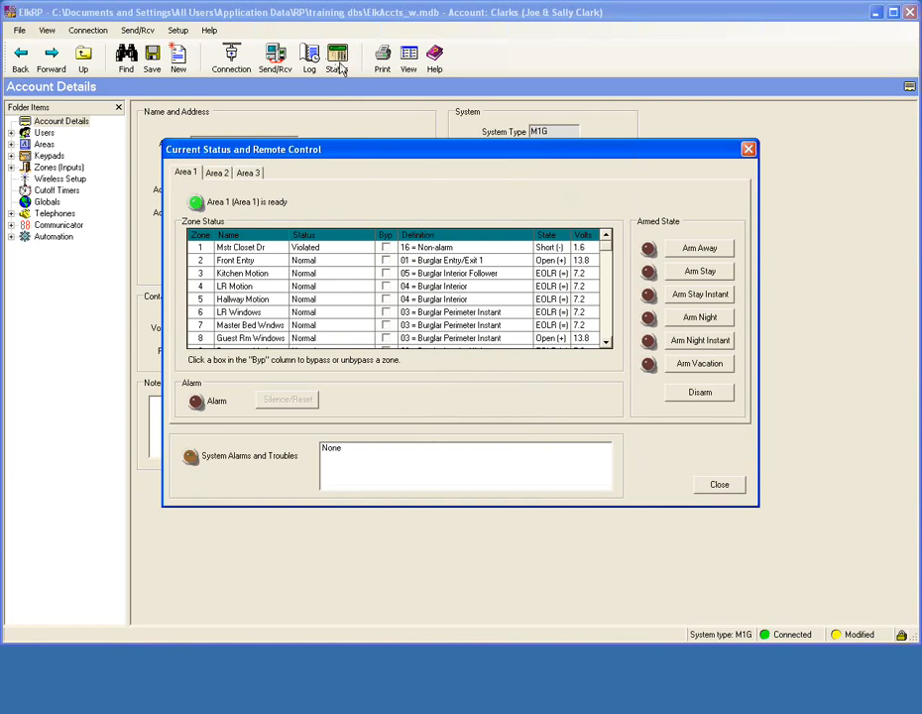
left_click(216, 173)
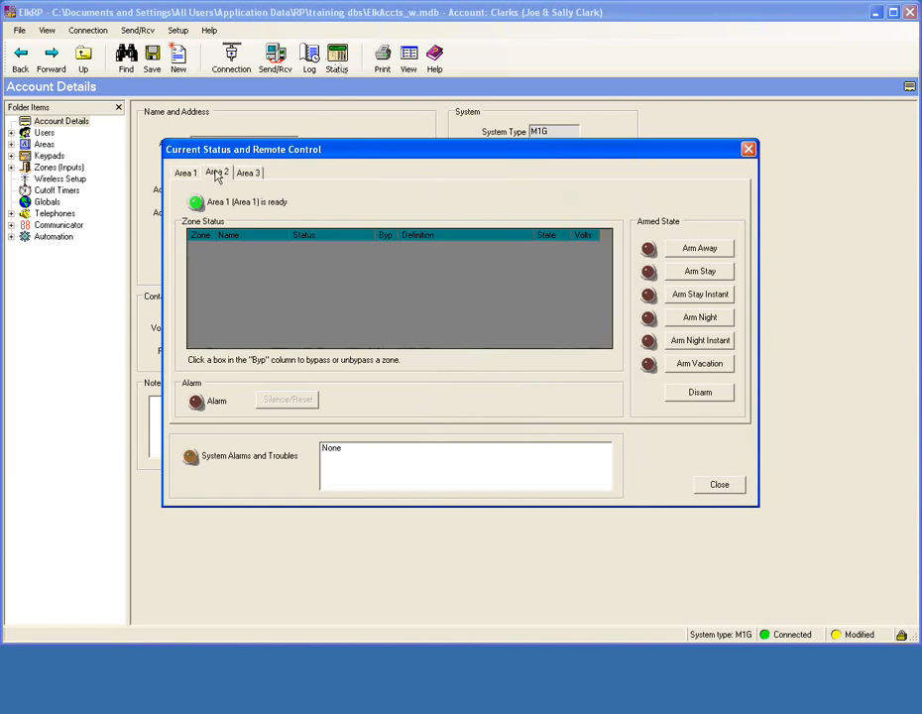
left_click(186, 174)
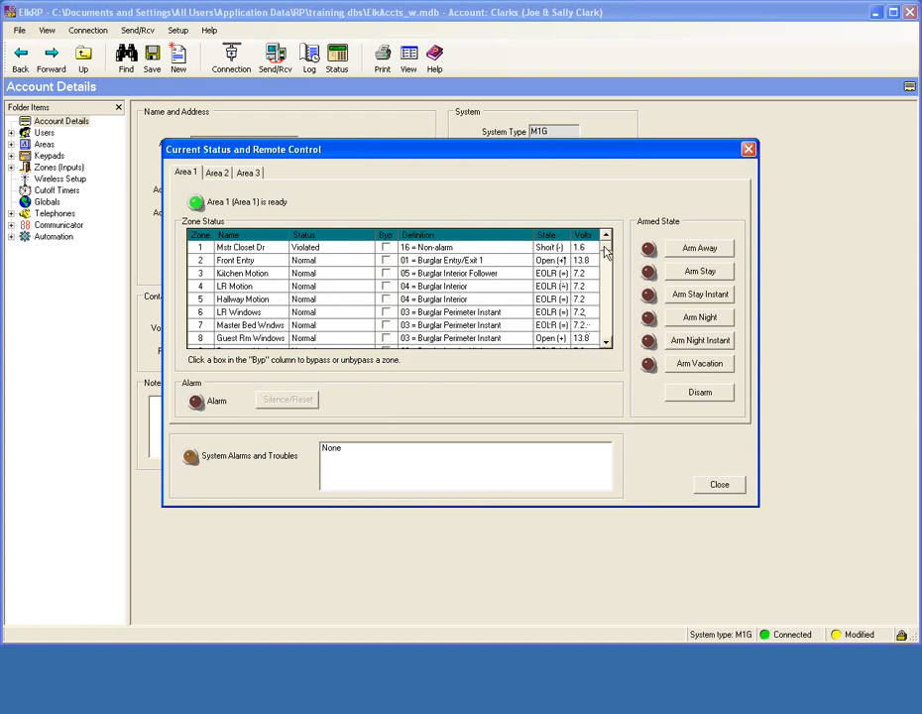
mouse_move(605, 244)
left_mouse_down()
mouse_move(608, 287)
mouse_move(605, 238)
left_mouse_up()
left_click(710, 489)
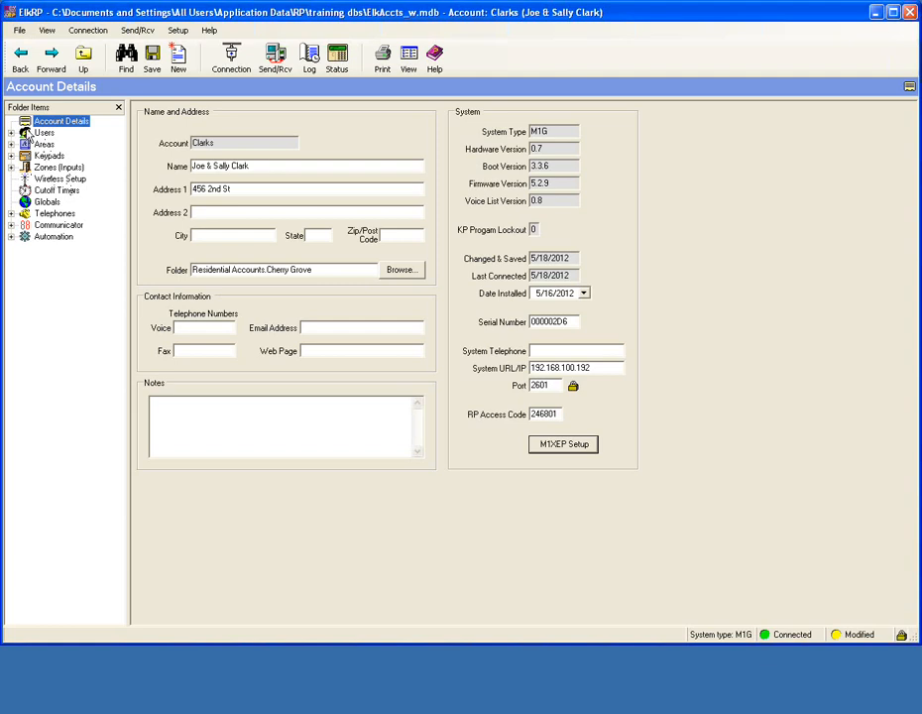
Set the FireDuration cutoff timer to 65355 seconds.
left_click(54, 192)
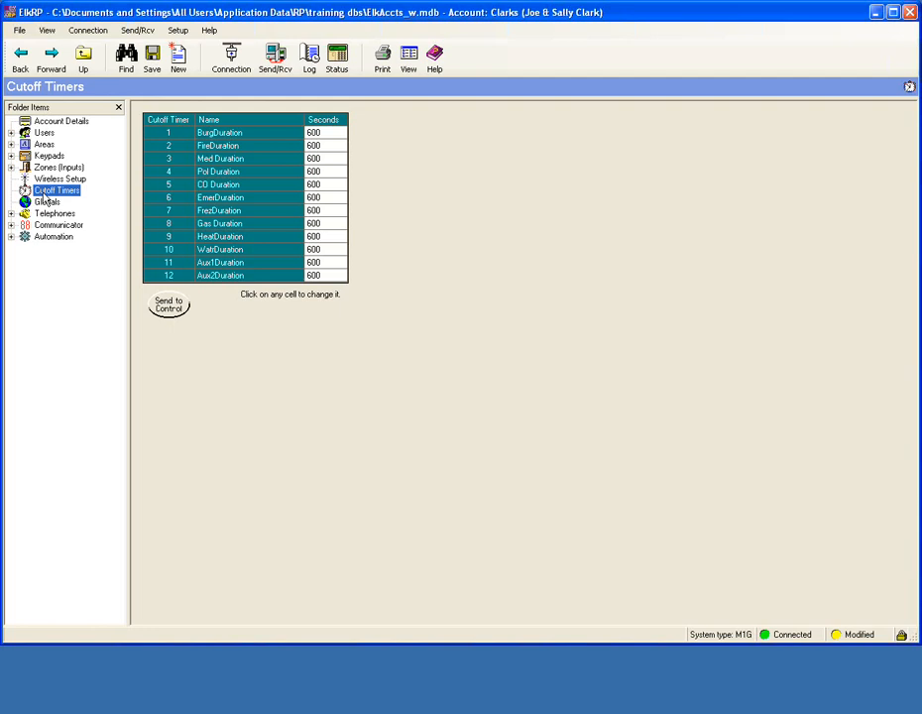
left_click(328, 146)
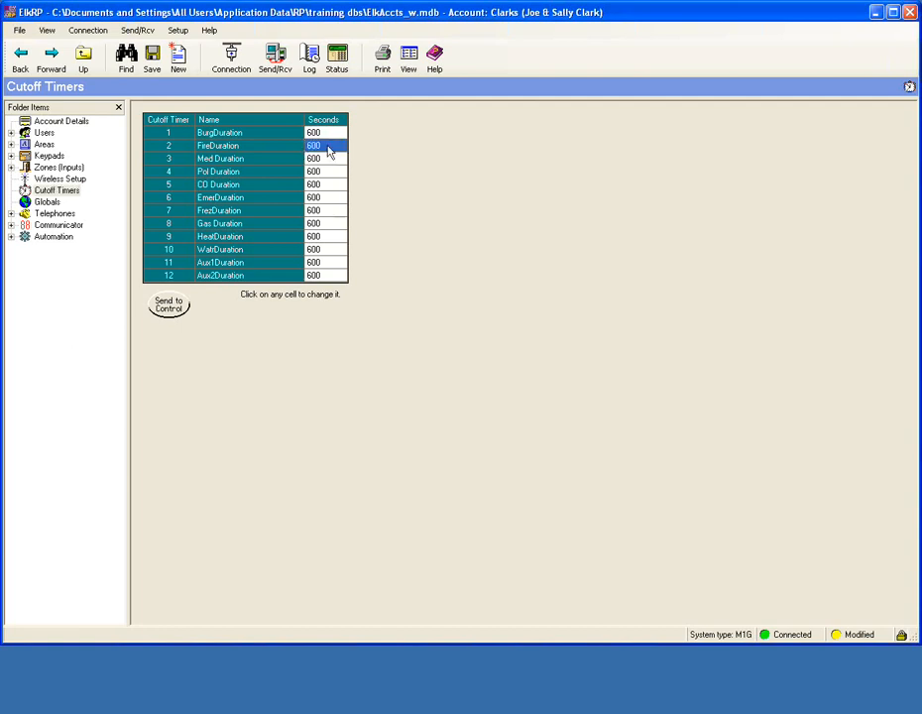
type("63553")
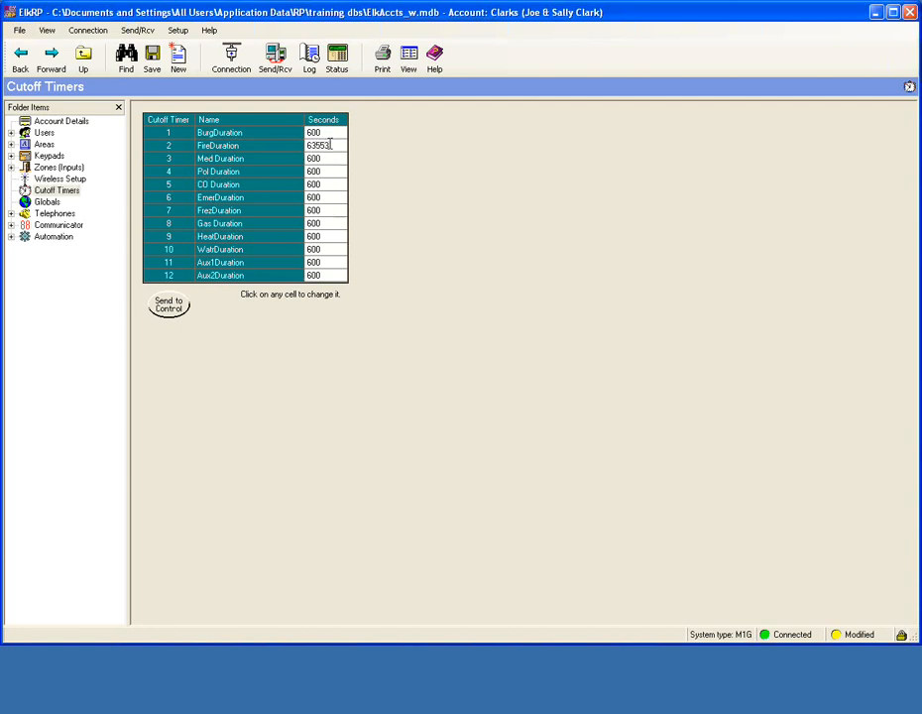
key("BackSpace")
key("BackSpace")
key("BackSpace")
key("BackSpace")
type("5535")
key("Return")
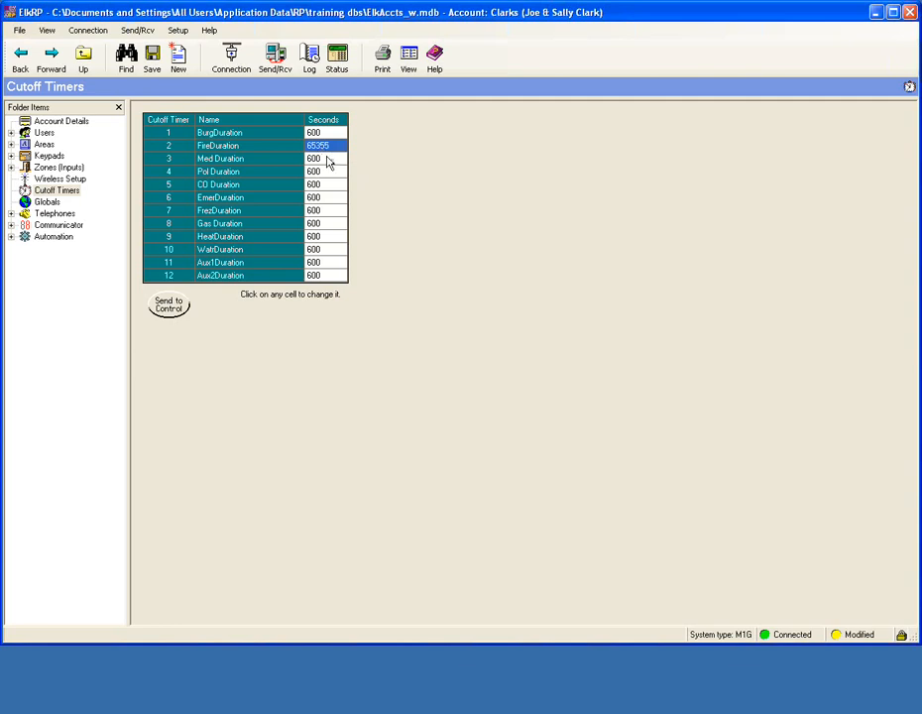
left_click(333, 145)
key("Up")
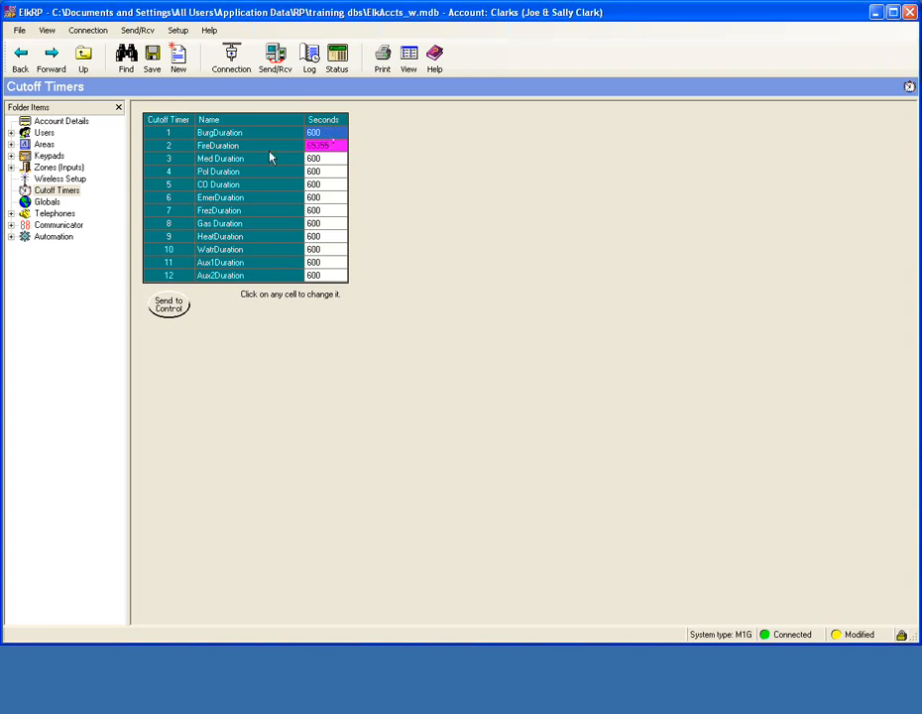
Set the WatrDuration cutoff timer to 1 second.
left_click(327, 251)
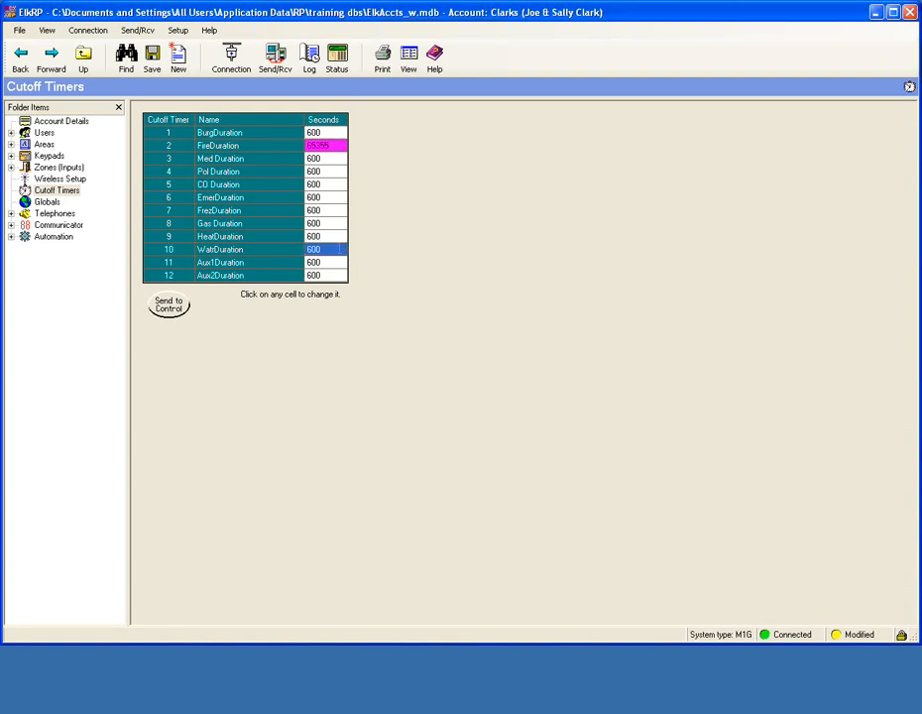
type("1")
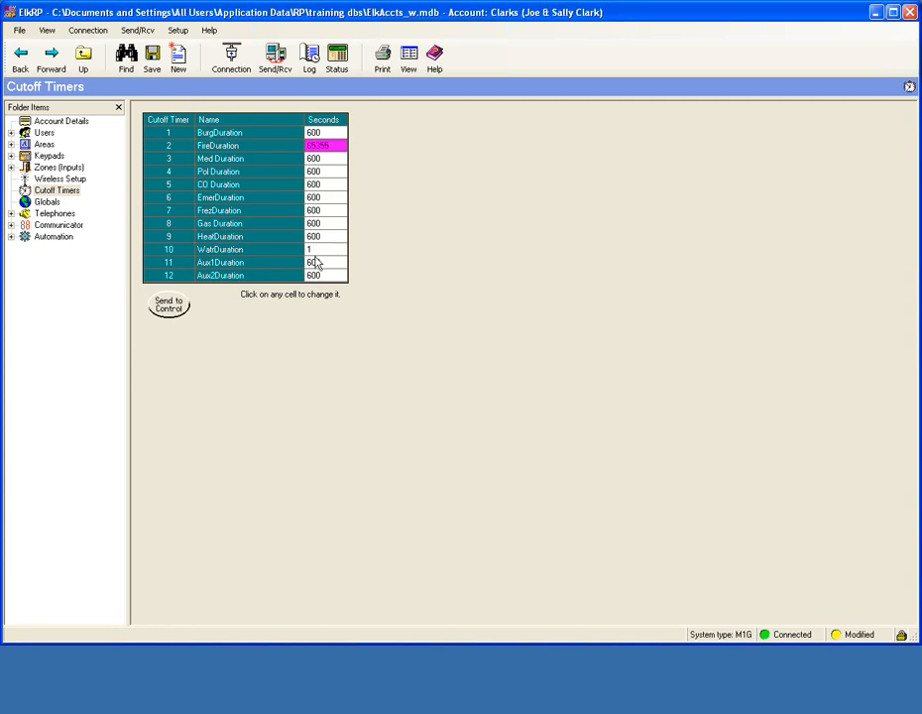
key("Return")
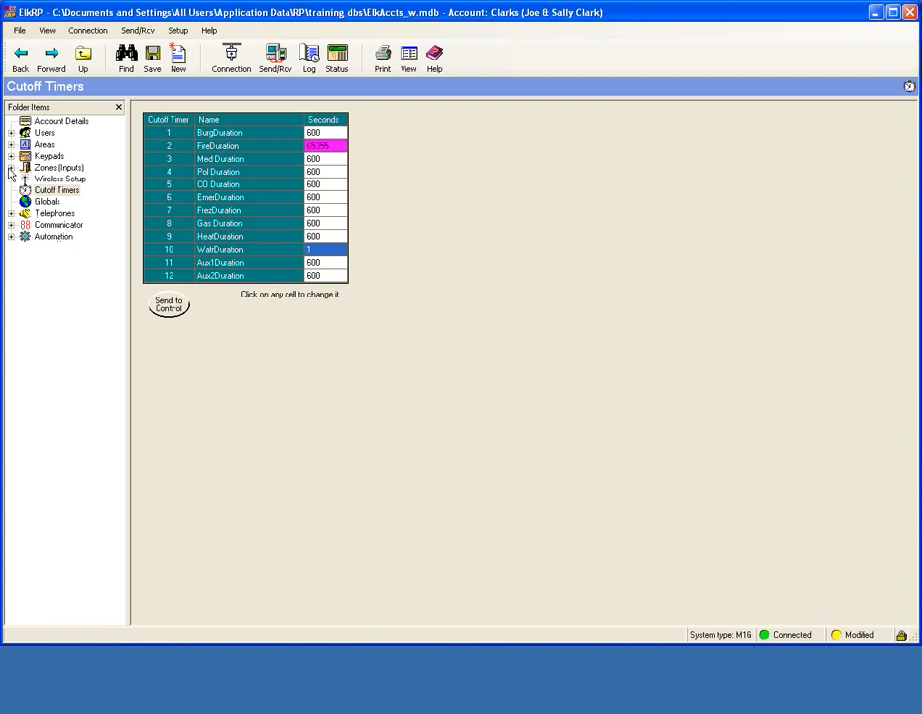
Review the global miscellaneous (G01-G05), zone (G06-G10) and common area (G13) settings.
left_click(46, 202)
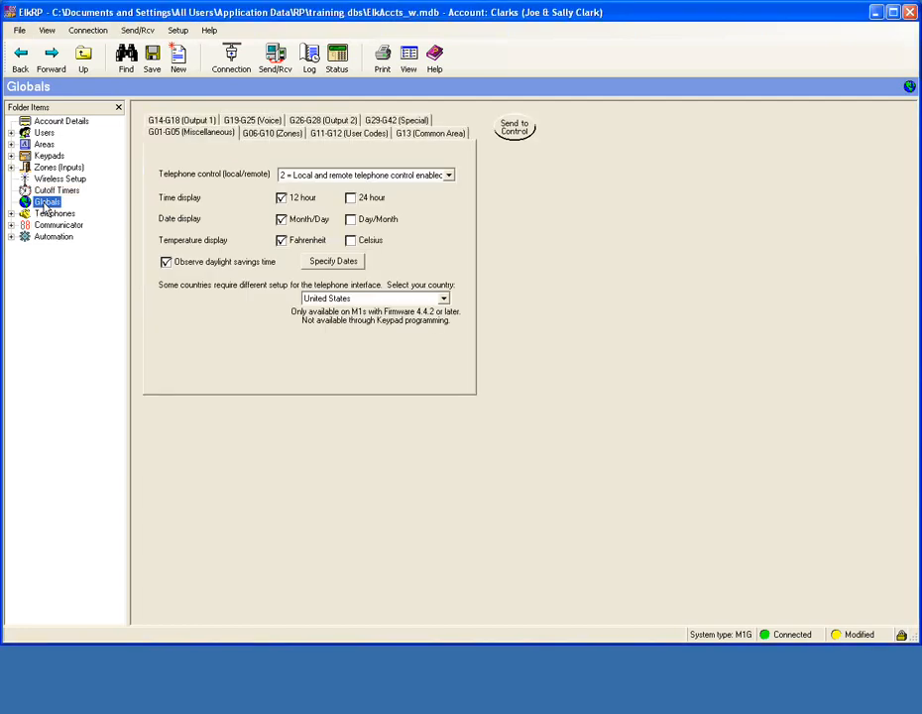
left_click(267, 135)
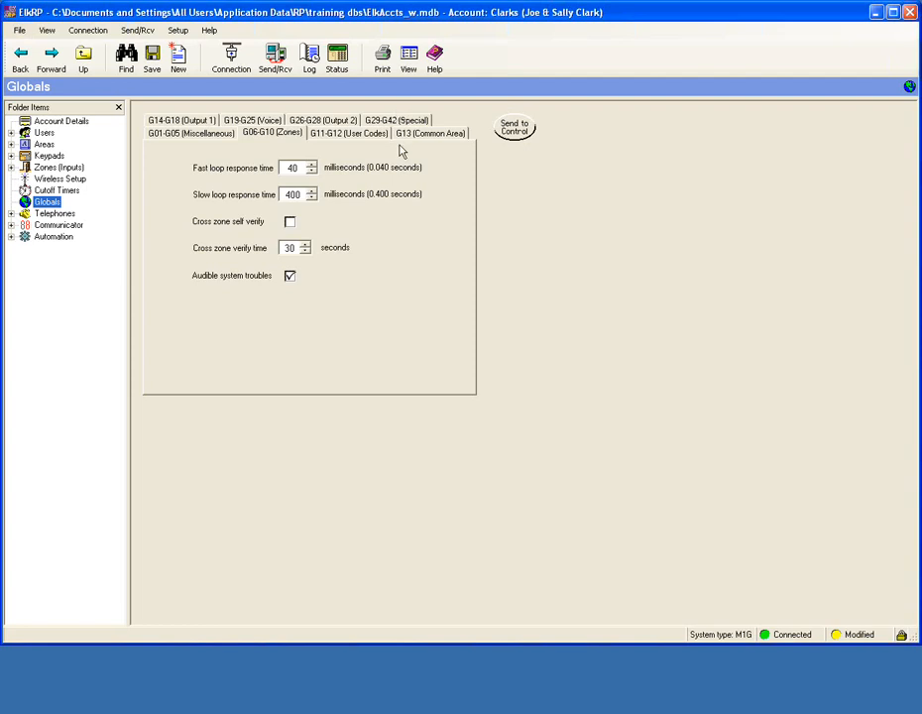
left_click(413, 138)
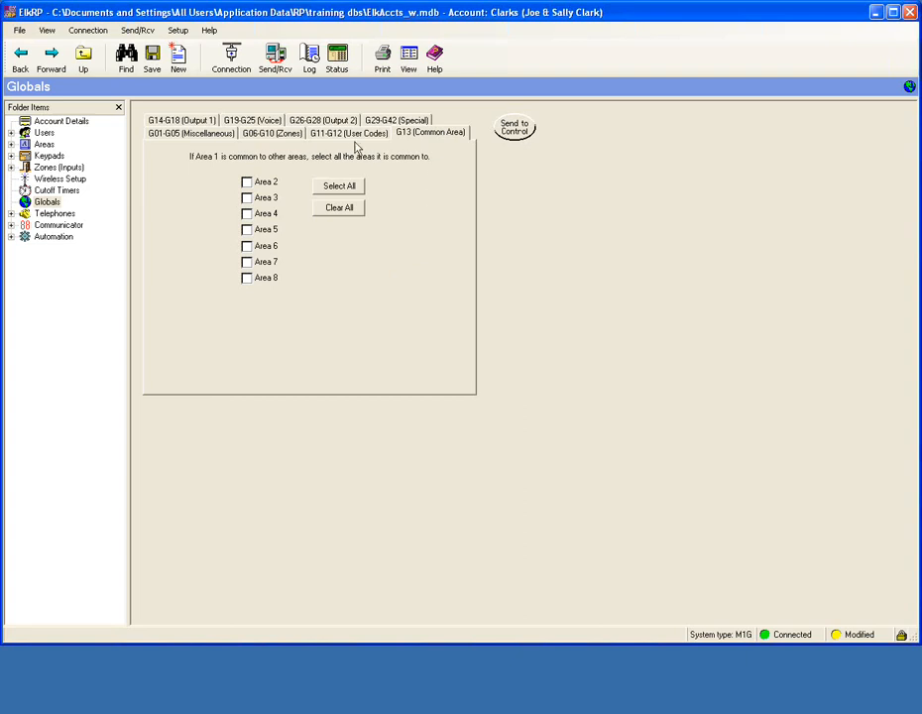
Set Output 1's maximum siren alarm volume and maximum voice alarm volume to 7 in the globals.
left_click(198, 126)
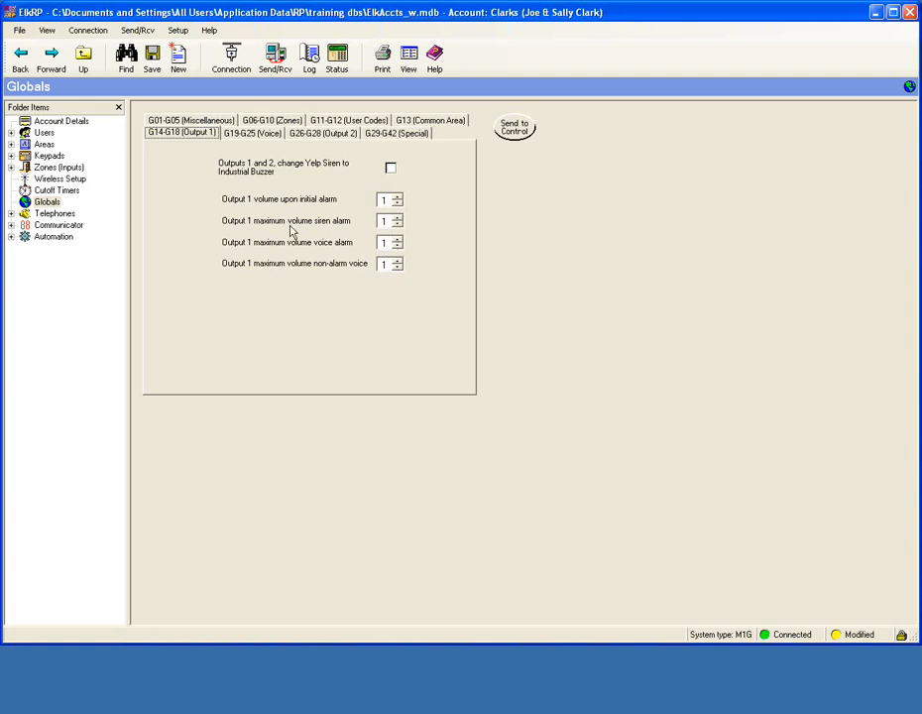
double_click(385, 220)
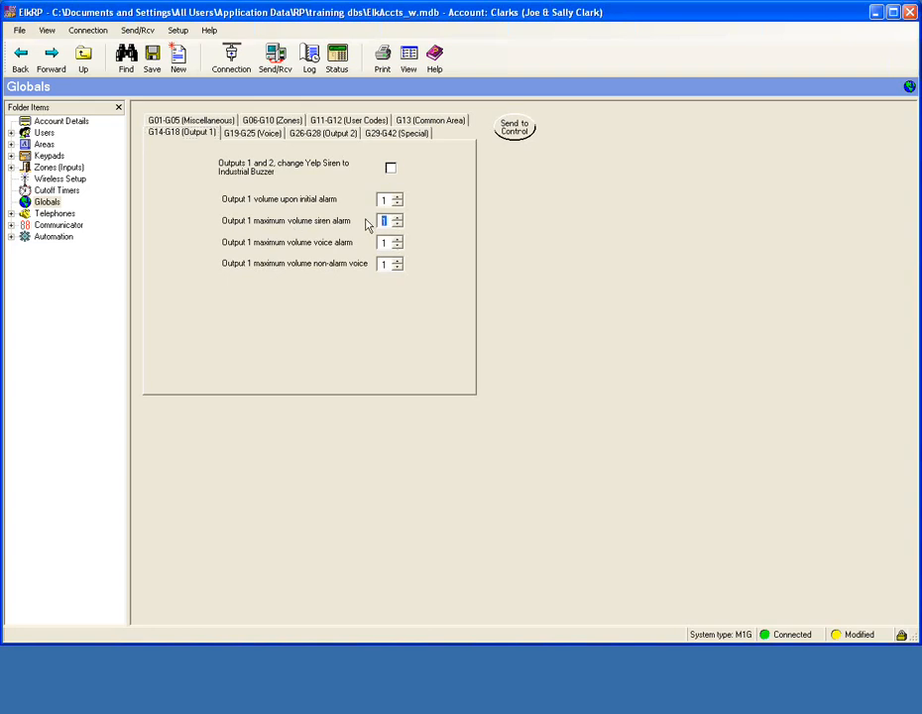
type("7")
left_click(386, 240)
type("7")
Disable chime messages in the global voice settings (G19-G25).
left_click(256, 134)
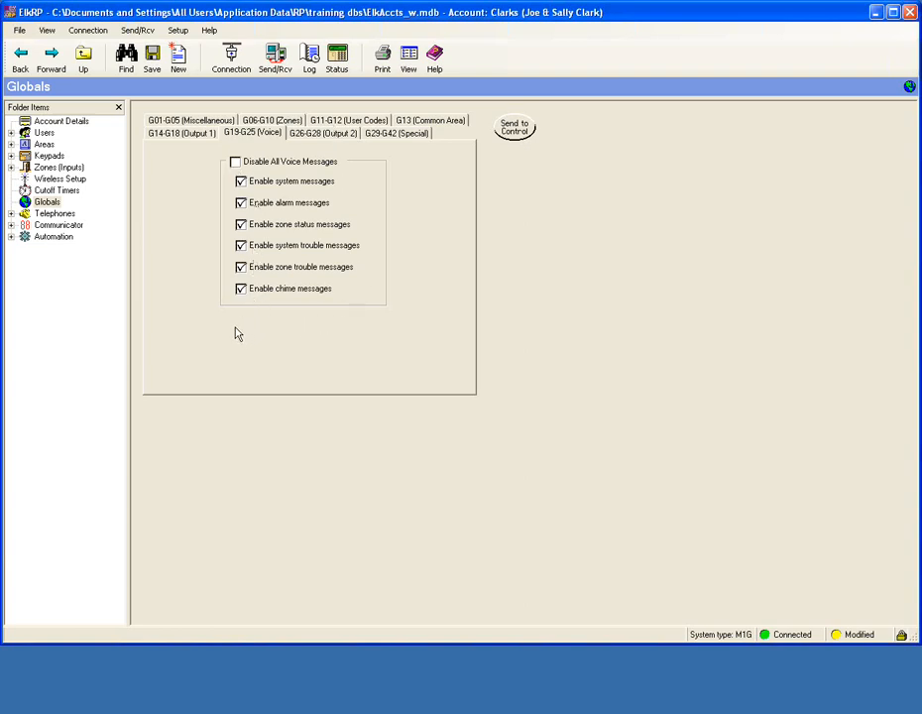
left_click(240, 289)
Try the voltage out hookup for Output 2 and restore the siren output hookup.
left_click(328, 135)
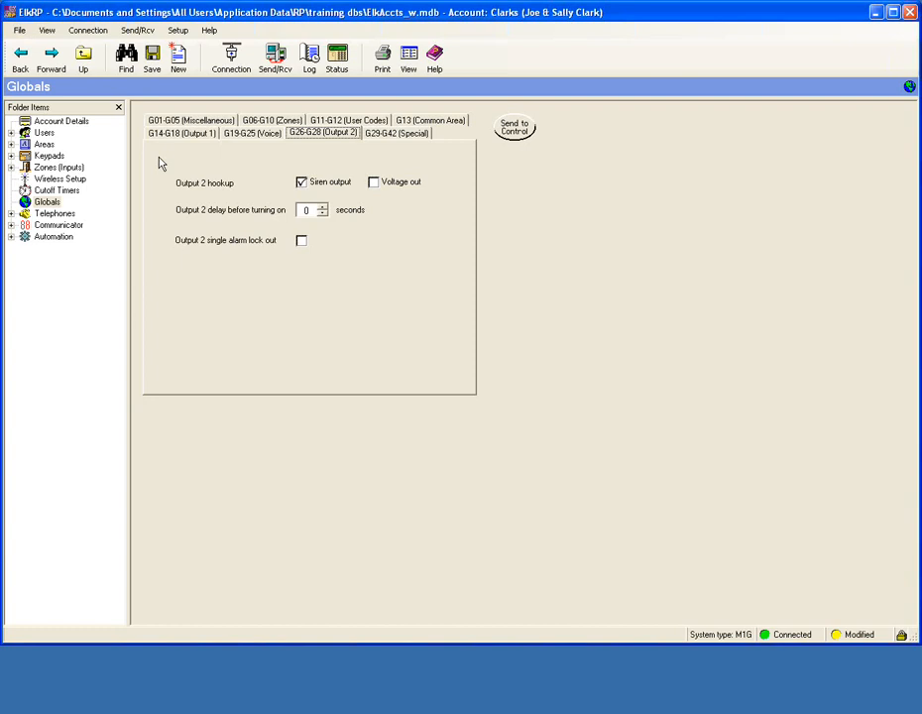
left_click(373, 185)
left_click(301, 183)
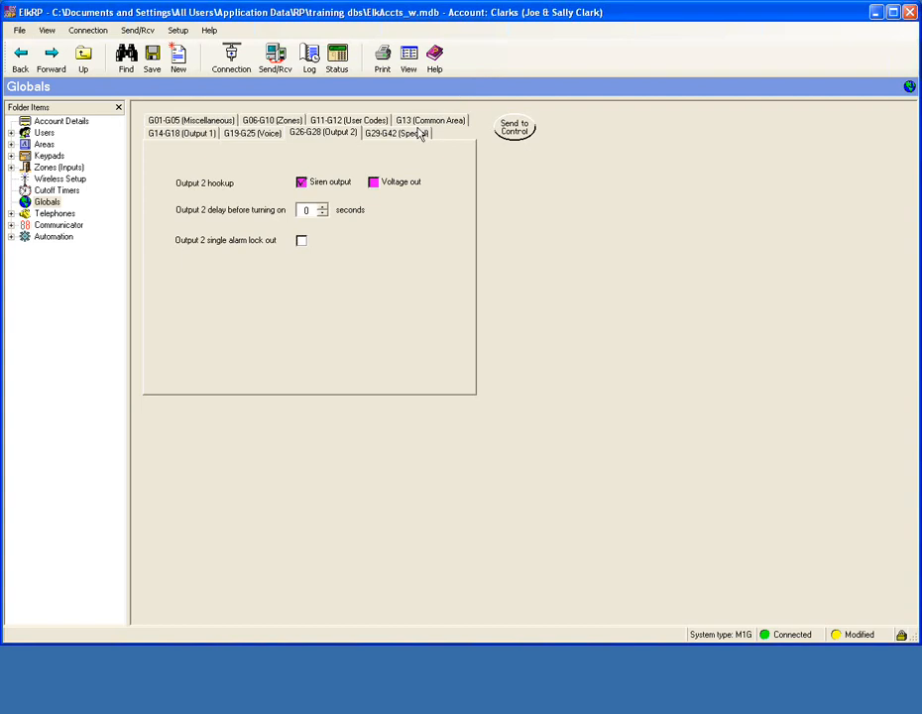
Set the rings until auto-answer to 6 and enable Ring/Hang-Up/Answer in the special globals (G29-G42).
left_click(413, 139)
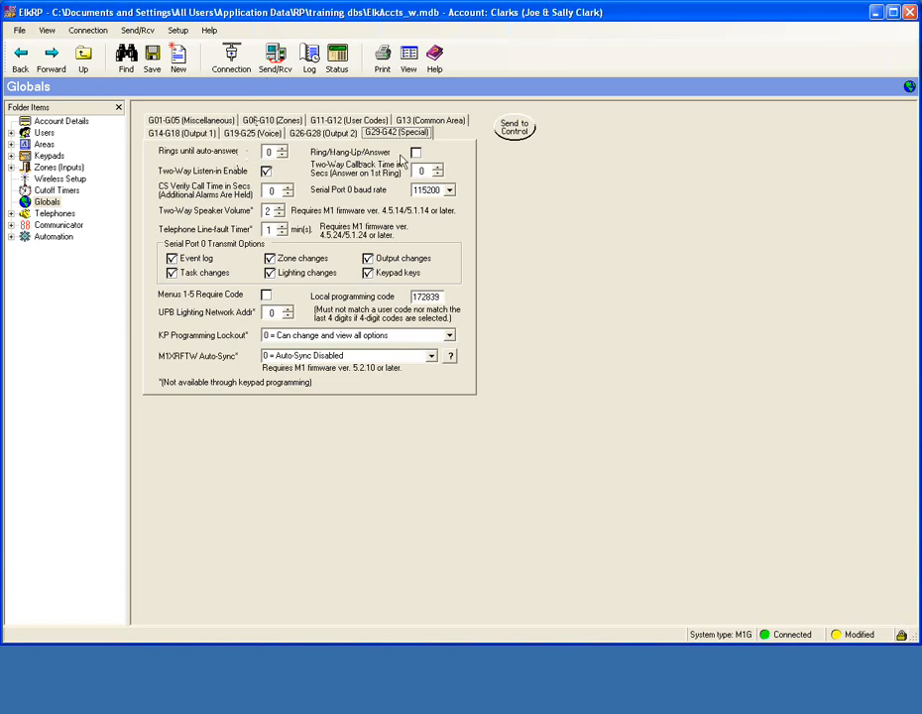
left_click(281, 148)
left_click(282, 148)
left_click(282, 148)
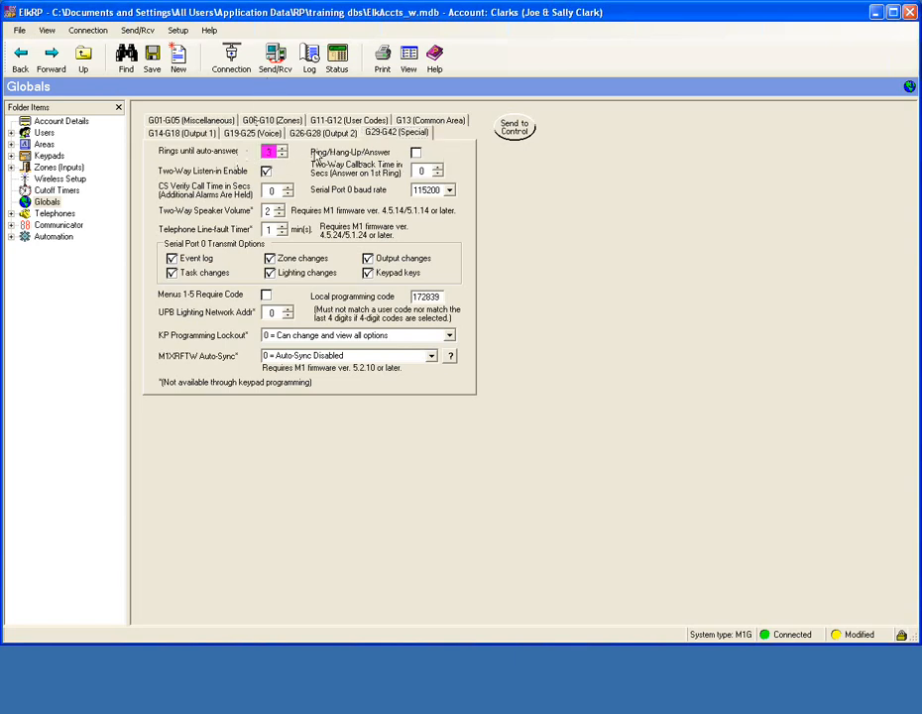
left_click(282, 148)
left_click(282, 148)
left_click(282, 148)
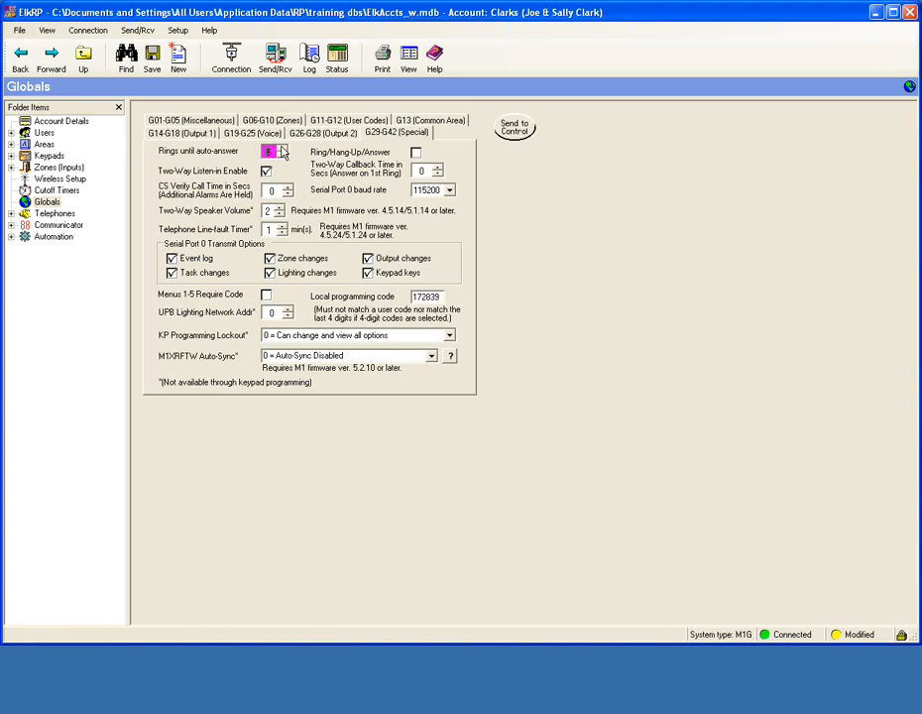
left_click(416, 153)
Examine the CS verify call time, the Serial Port 0 baud rate and the KP Programming Lockout options, keeping their current values.
left_click(271, 191)
left_click(434, 190)
left_click(449, 336)
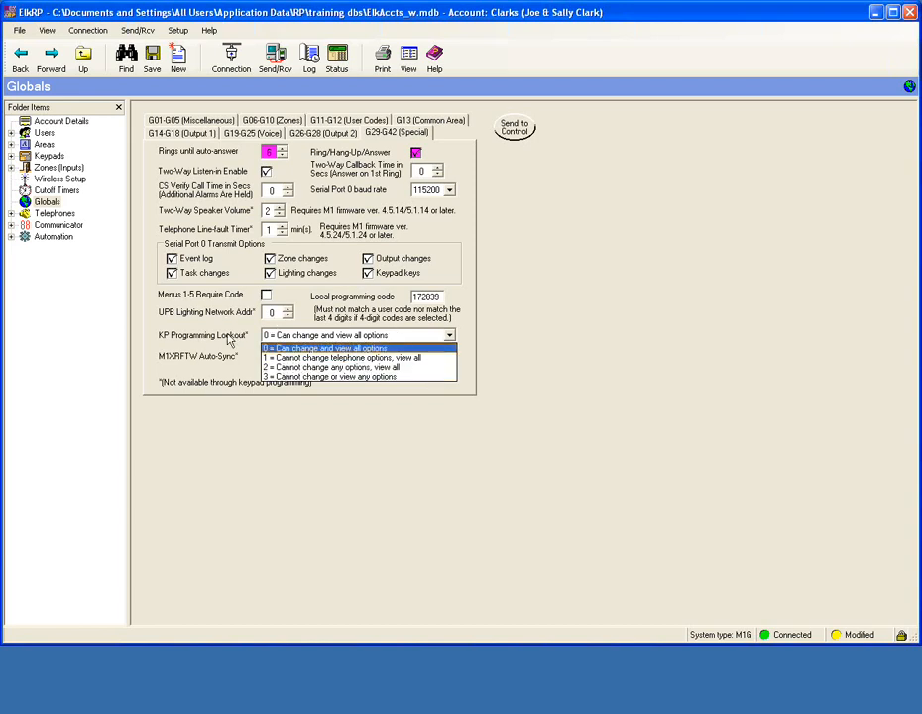
left_click(451, 339)
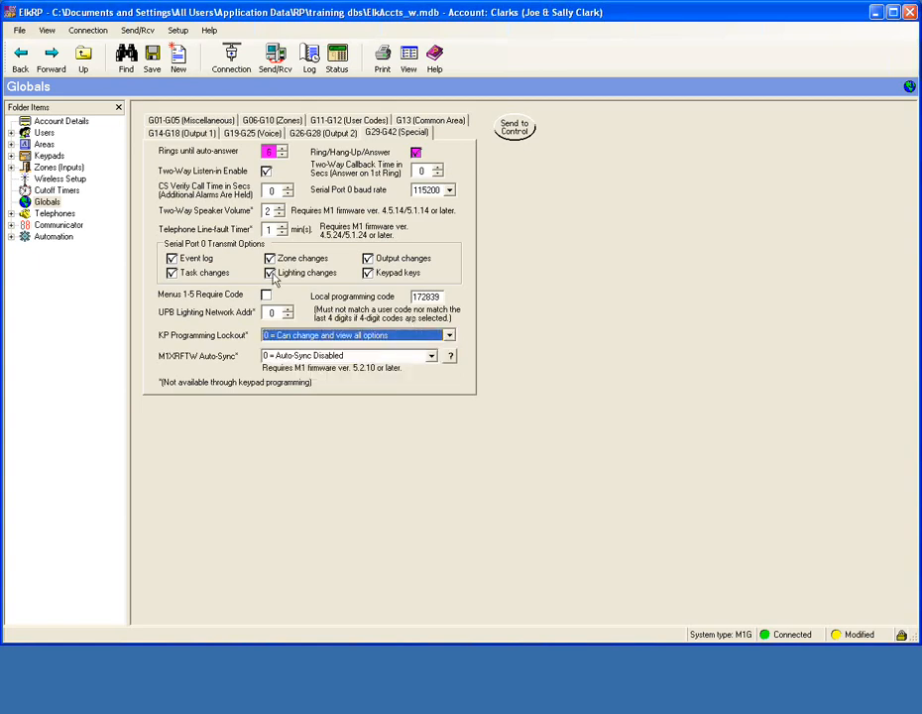
Review the automation task list and the lighting device list.
left_click(11, 237)
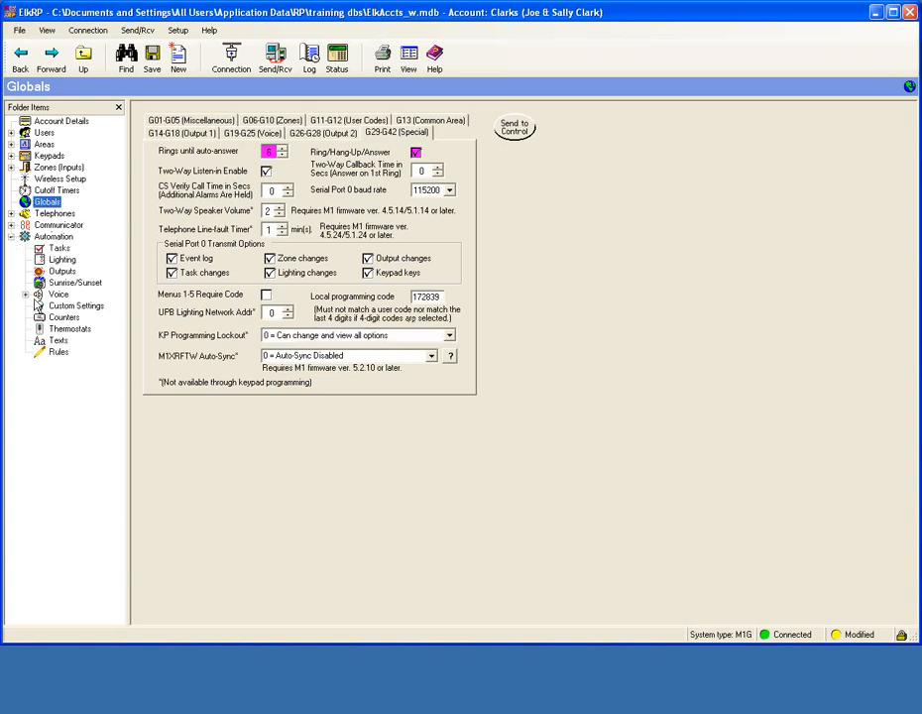
left_click(59, 248)
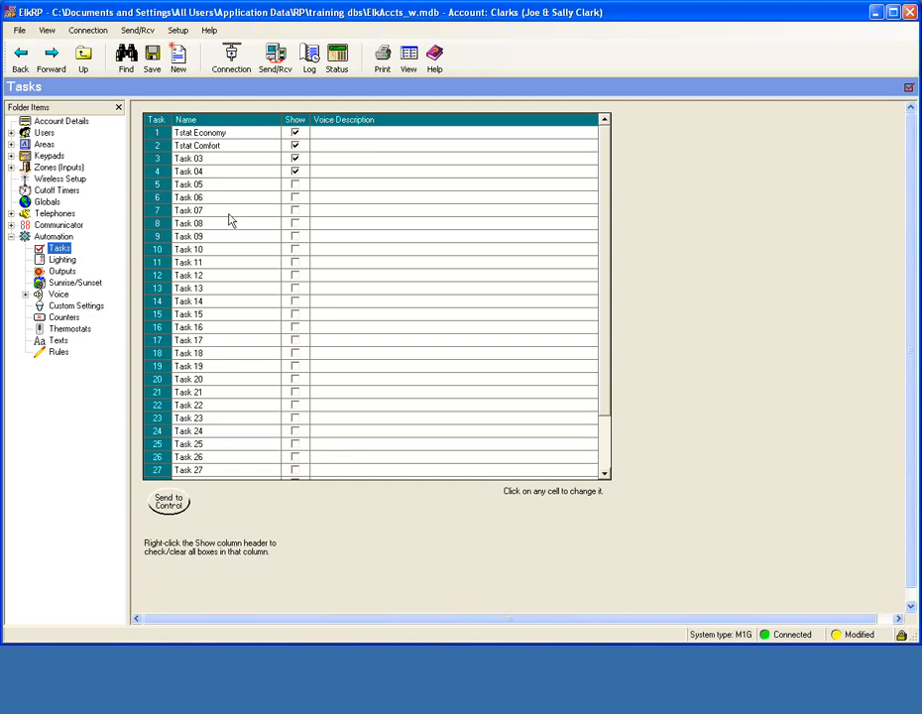
left_click(64, 260)
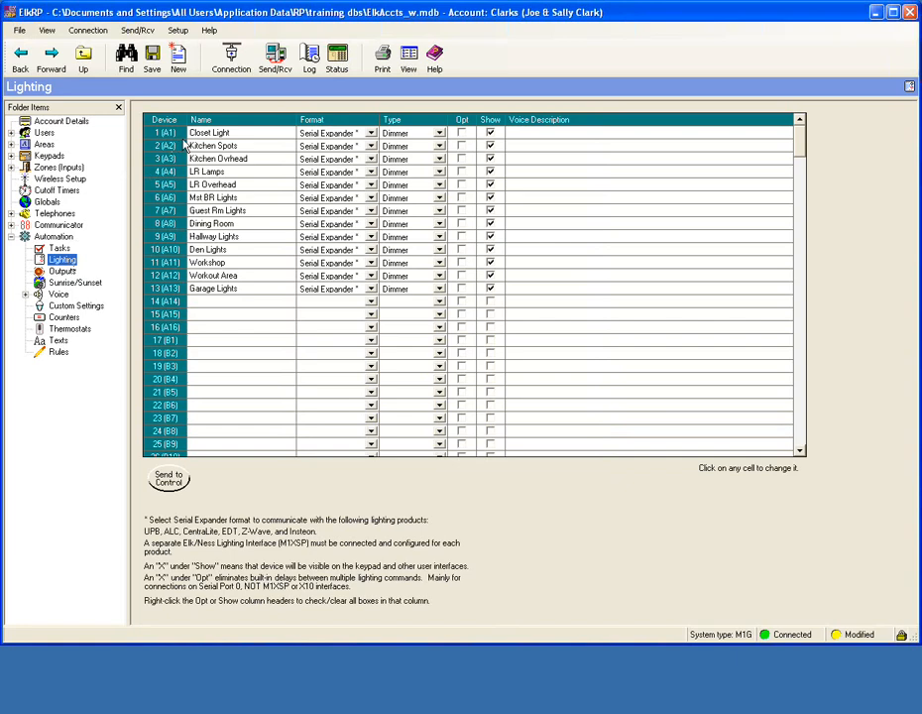
Examine the Import Lighting Data options for export file formats and data handling, leaving without importing anything.
right_click(74, 263)
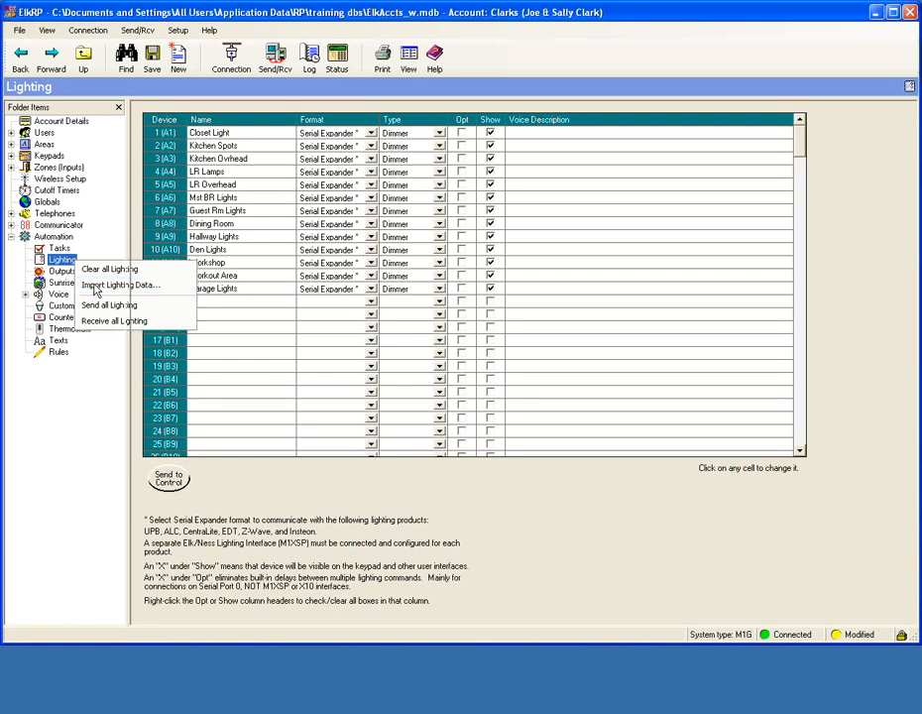
left_click(96, 286)
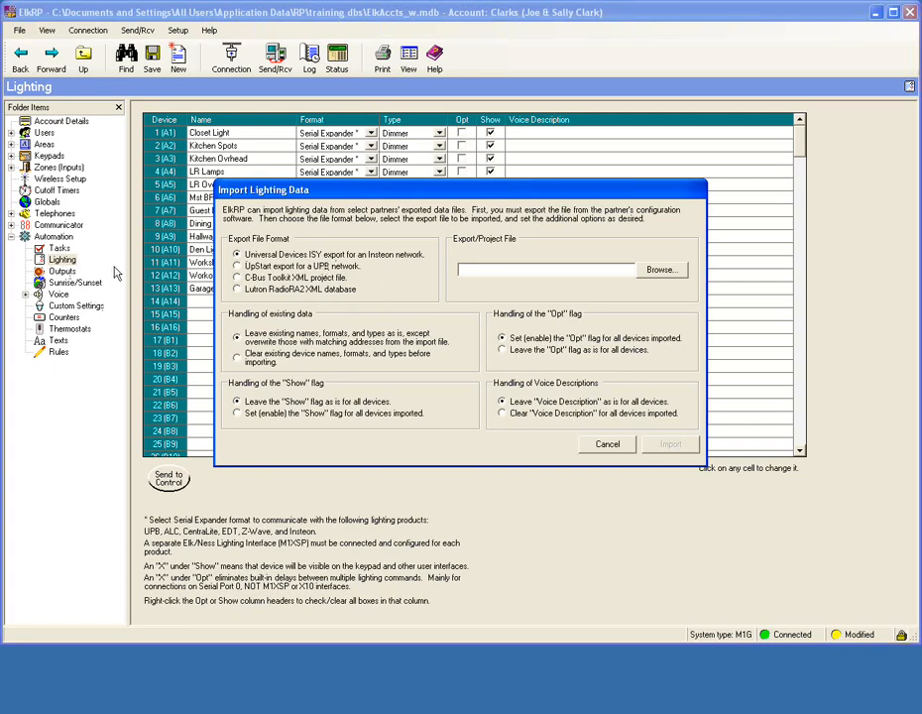
left_click(599, 444)
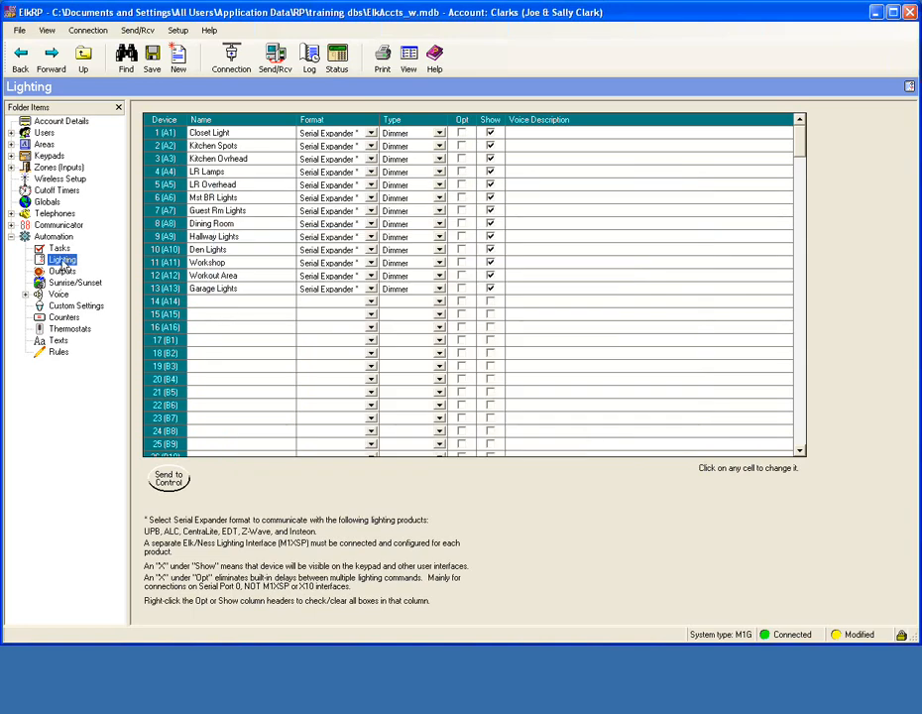
right_click(62, 264)
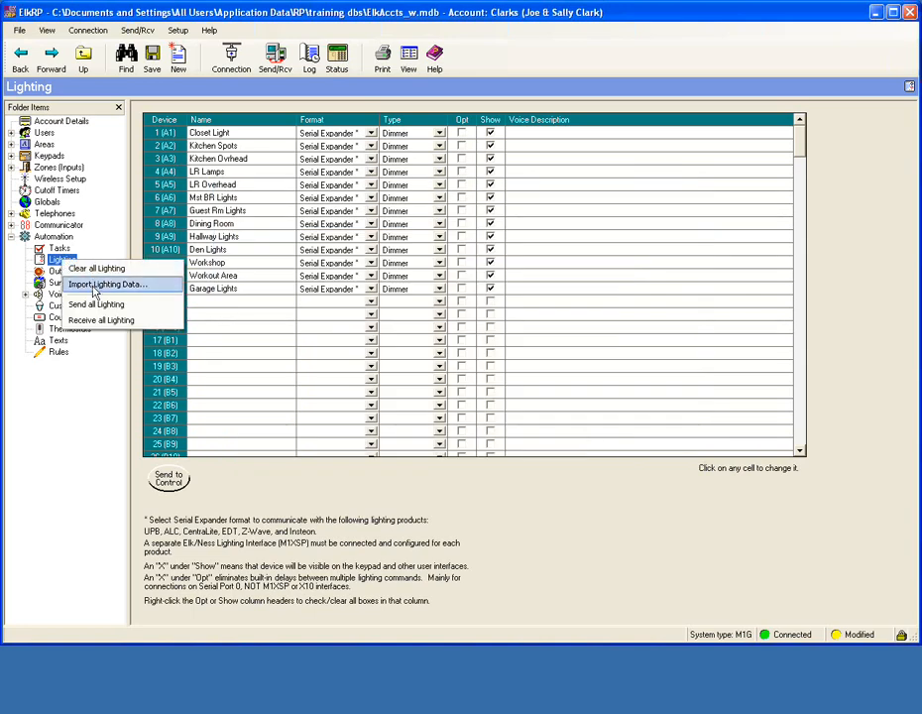
left_click(96, 286)
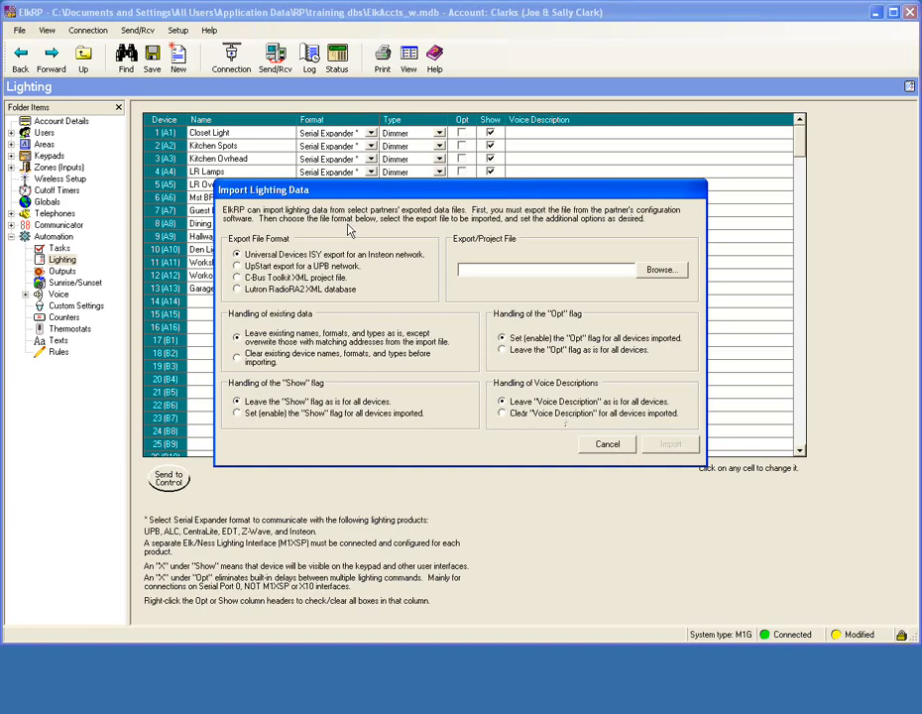
left_click(607, 445)
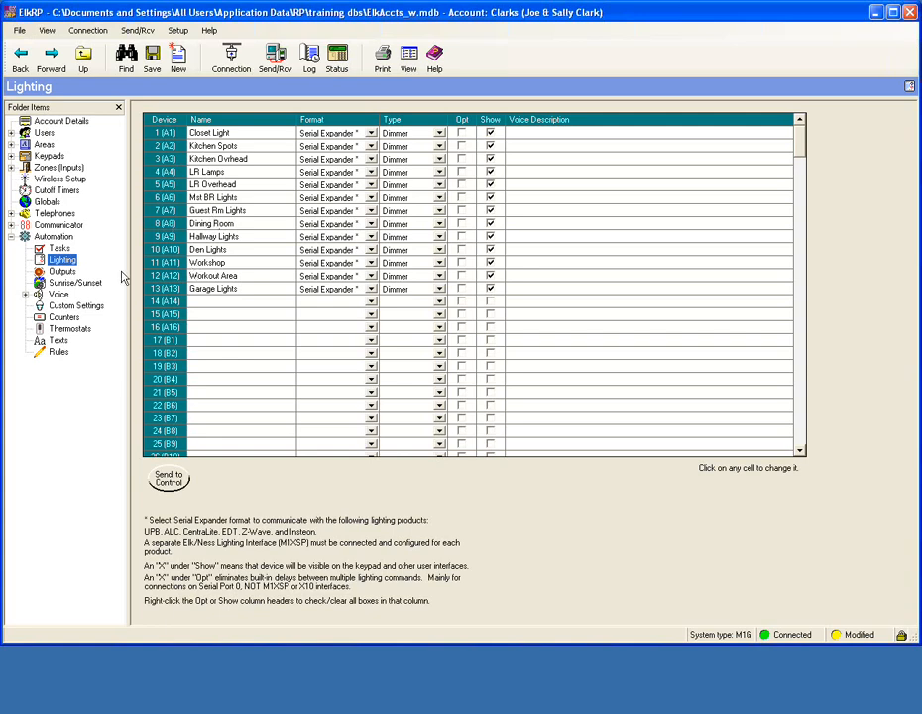
Review the names, show flags and voice descriptions in the automation outputs list down to output 64.
left_click(63, 272)
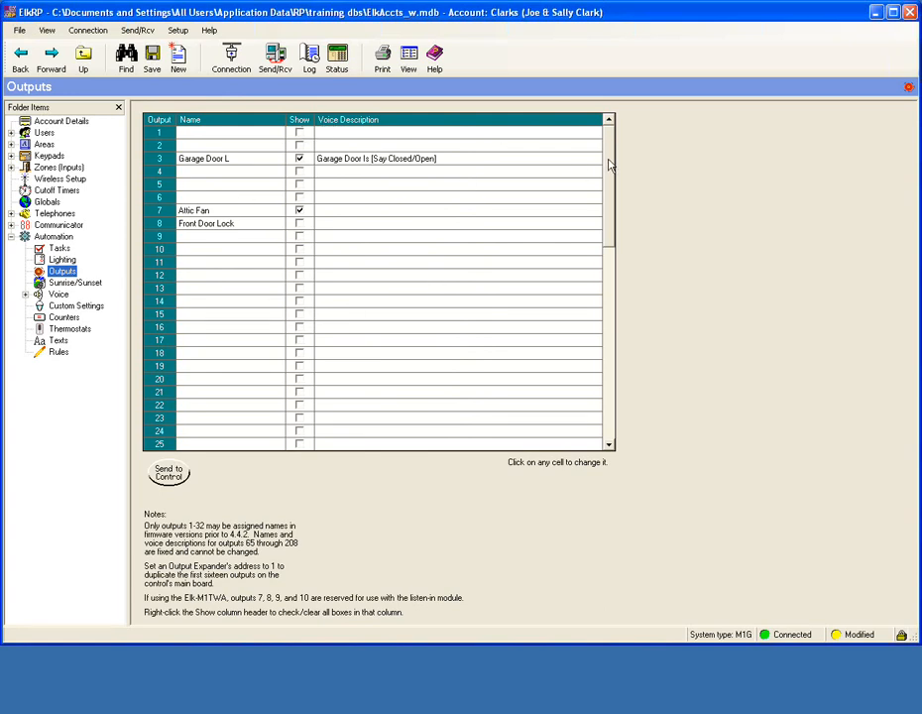
left_click_drag(608, 159, 632, 368)
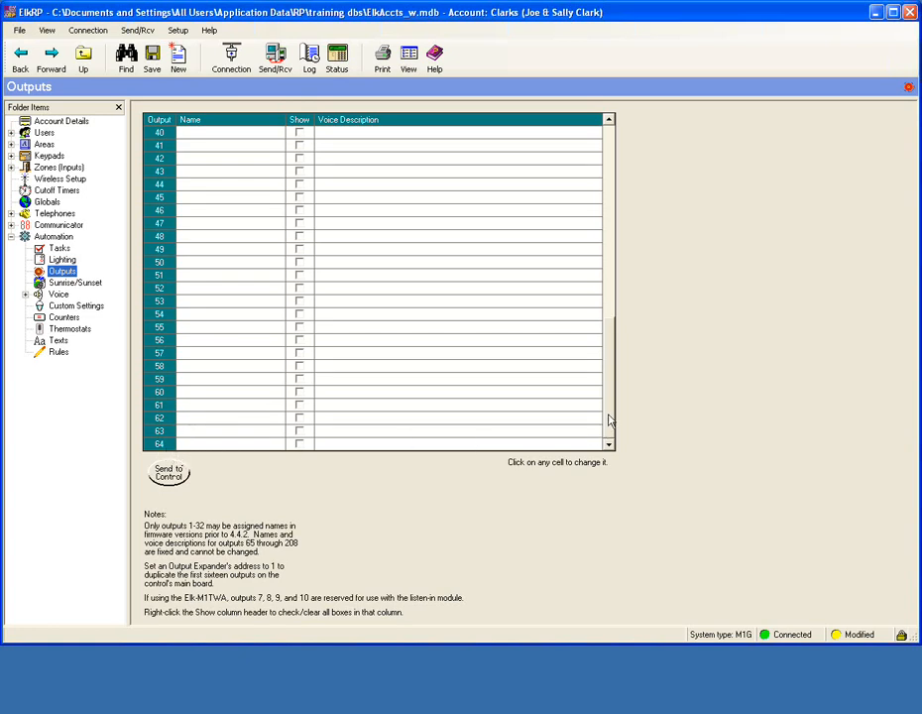
left_click_drag(609, 420, 622, 198)
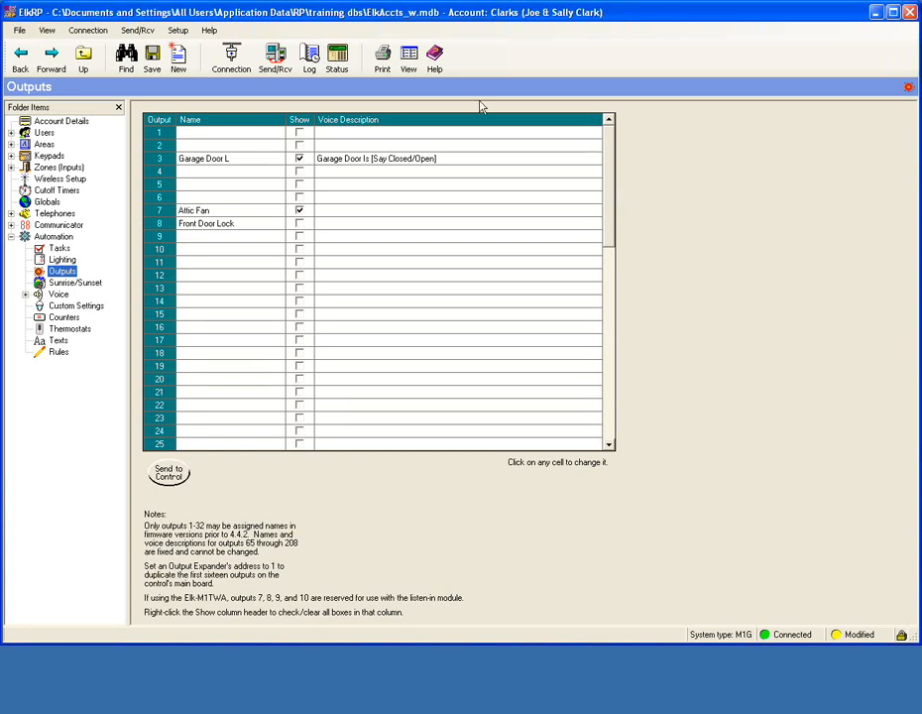
Apply the location settings for Hickory, North Carolina, United States and recalculate the sunrise/sunset times.
left_click(60, 283)
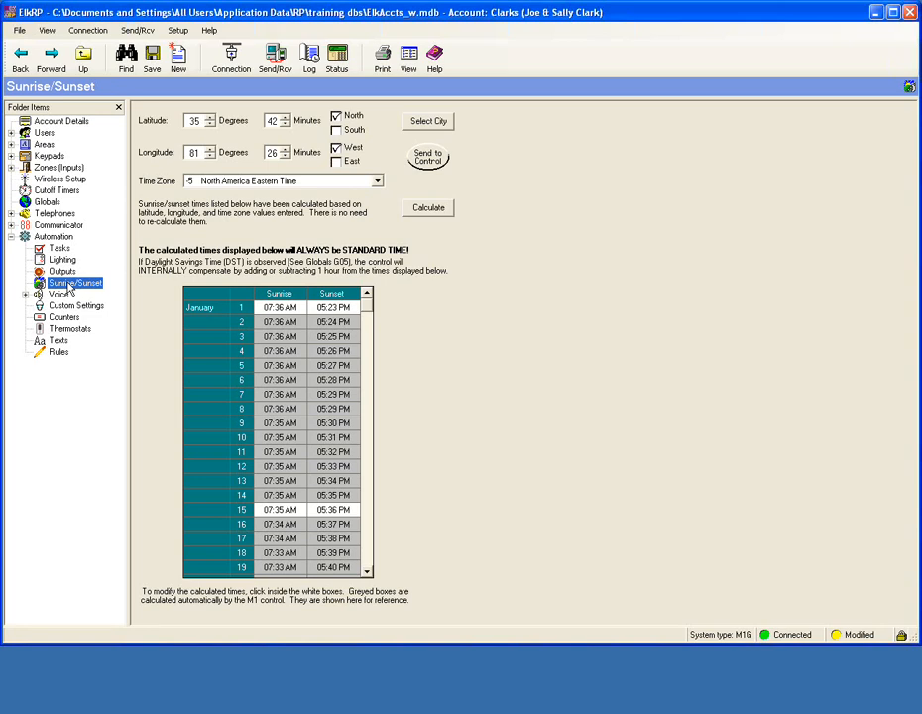
left_click(443, 122)
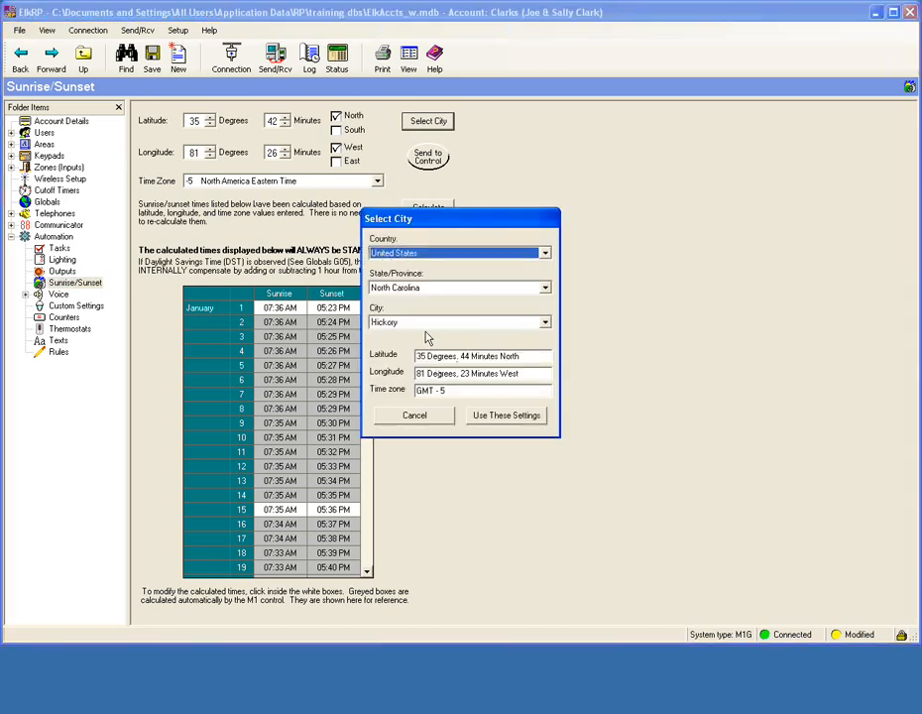
left_click(510, 415)
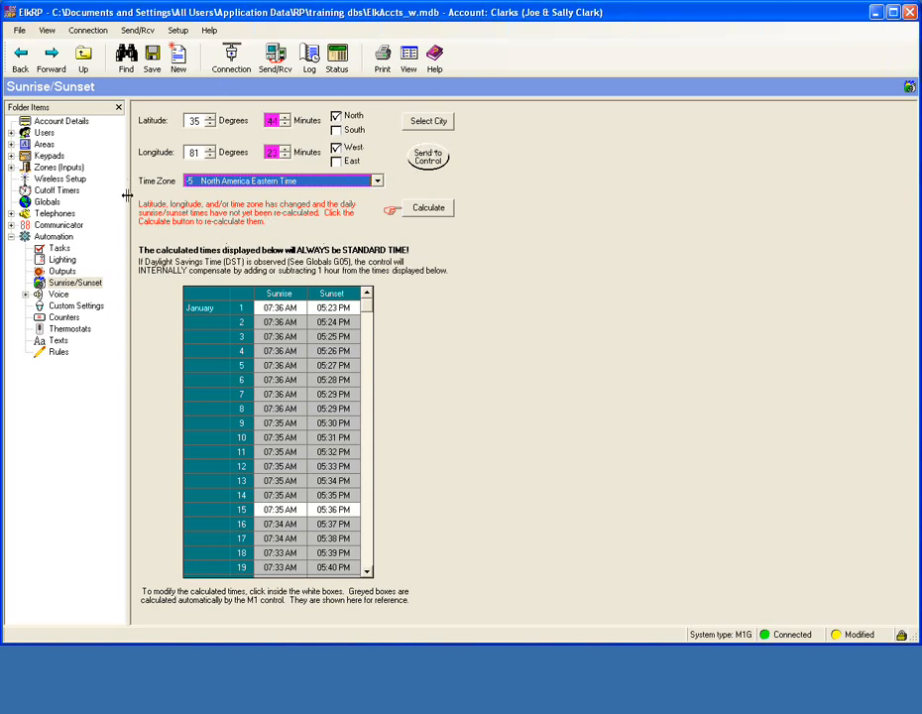
left_click(439, 213)
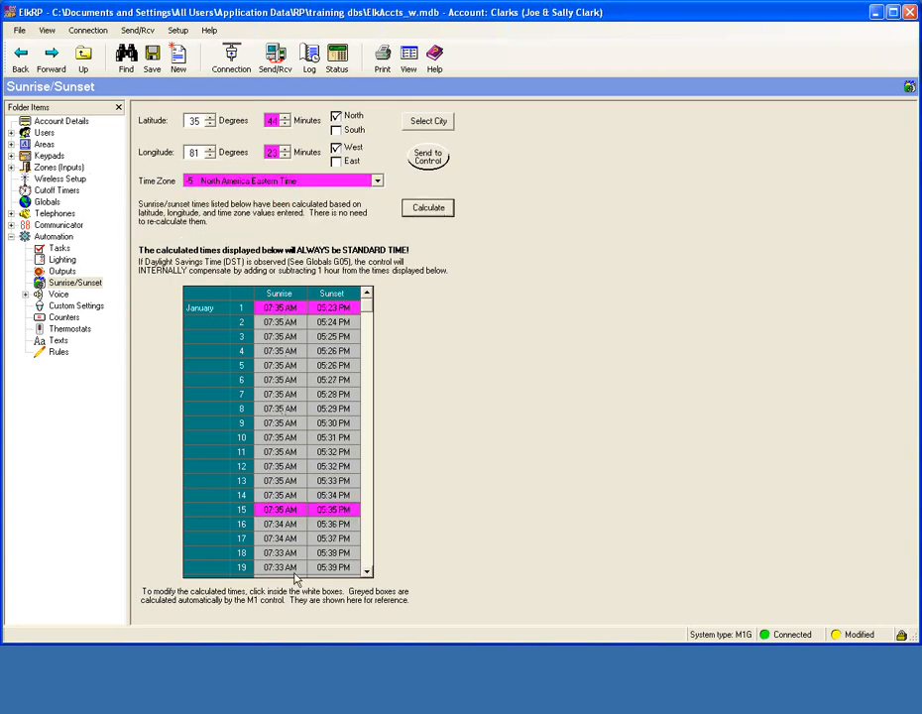
mouse_move(370, 312)
left_mouse_down()
mouse_move(372, 399)
mouse_move(367, 297)
left_mouse_up()
Silence the Chime Deactivated (vm322) system voice message by setting its first three words to {Blank}.
left_click(27, 294)
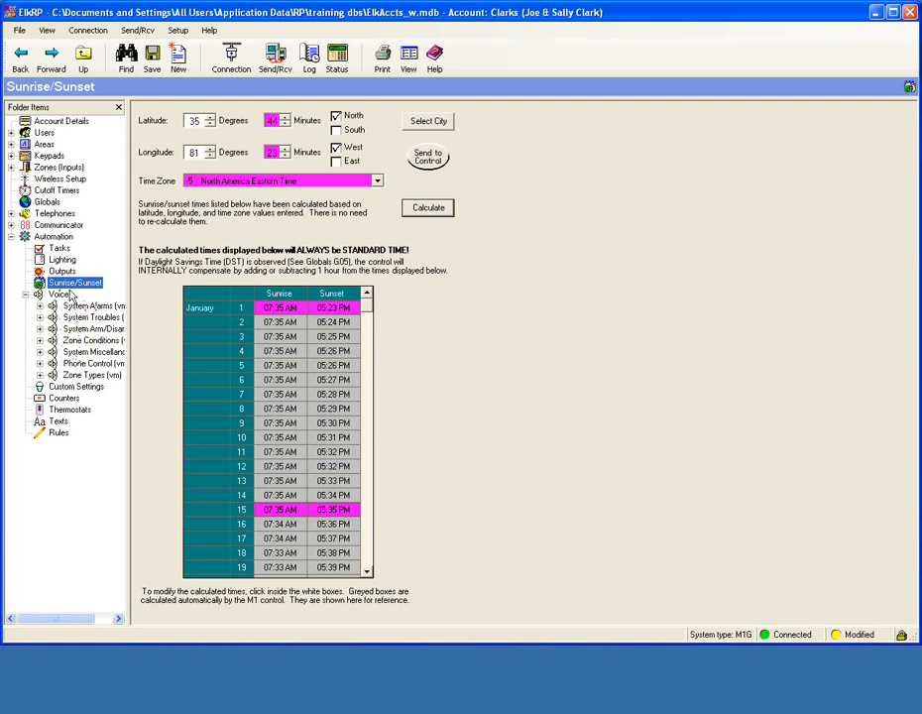
left_click(77, 355)
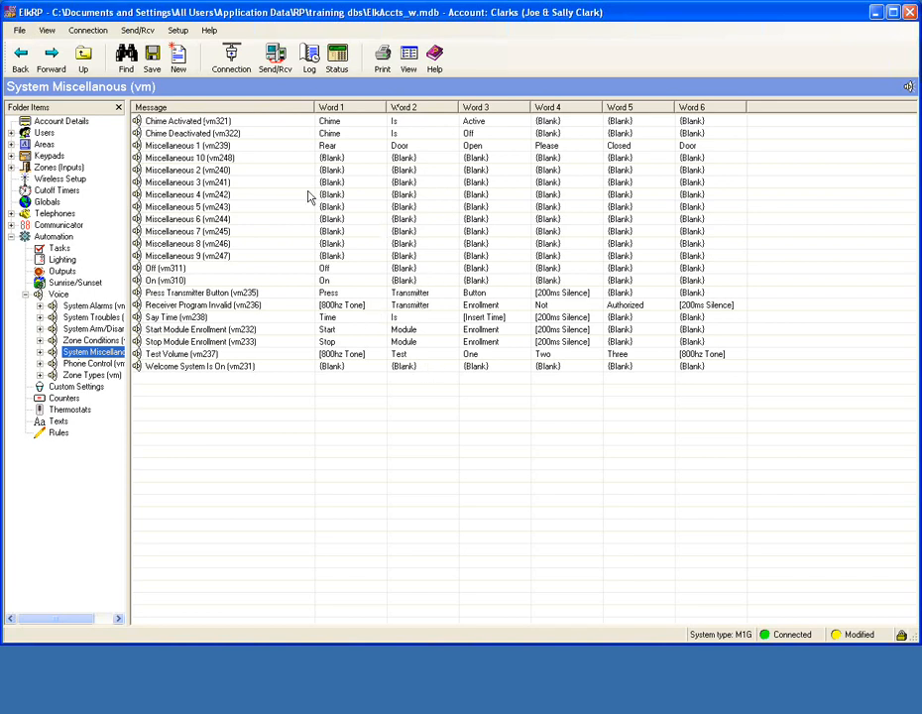
double_click(178, 134)
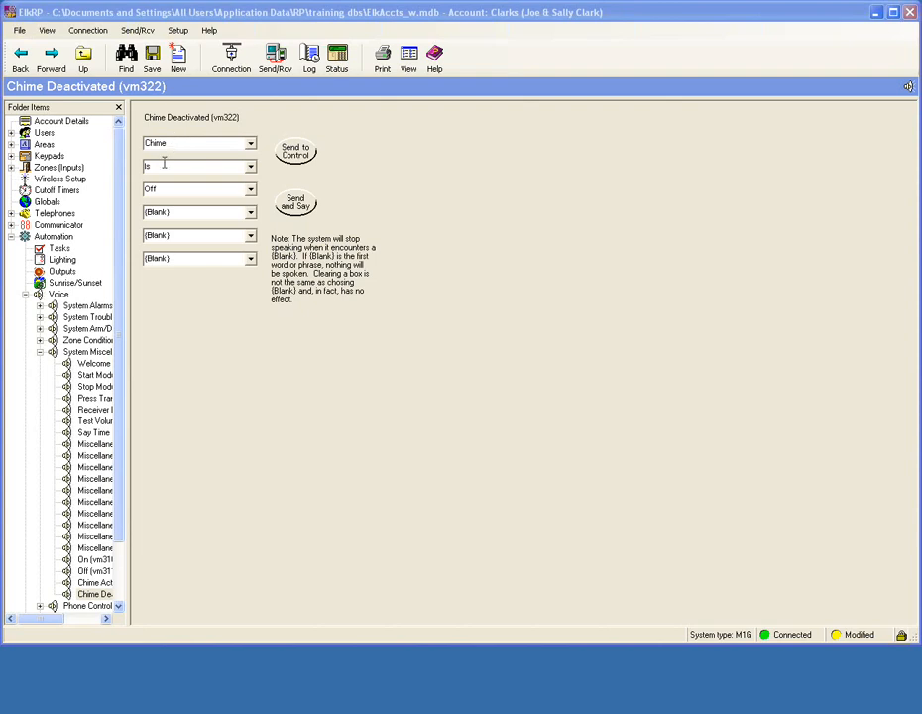
double_click(156, 145)
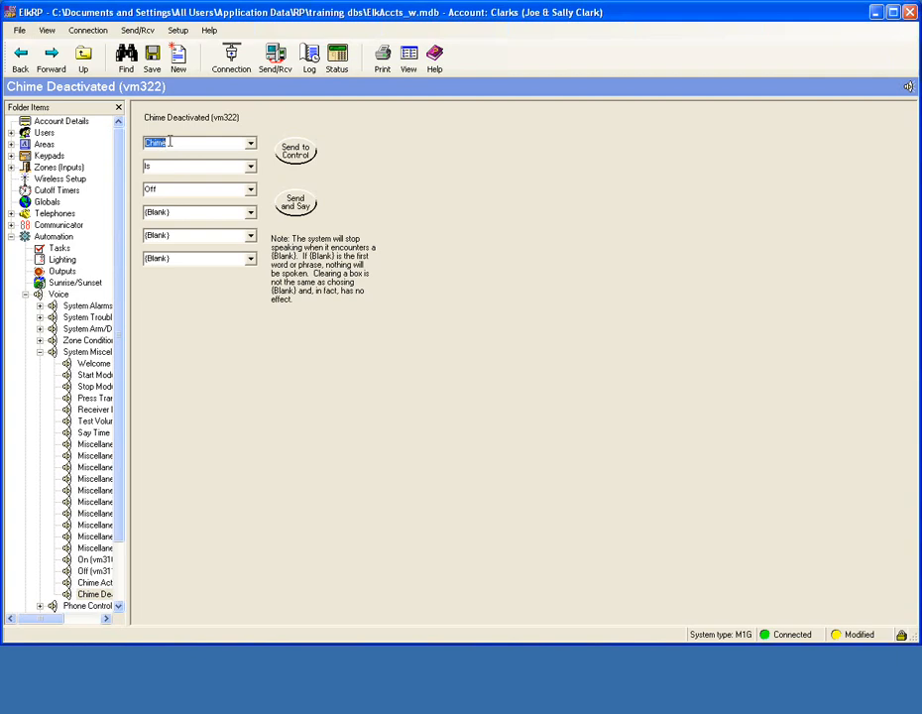
type("{Blank")
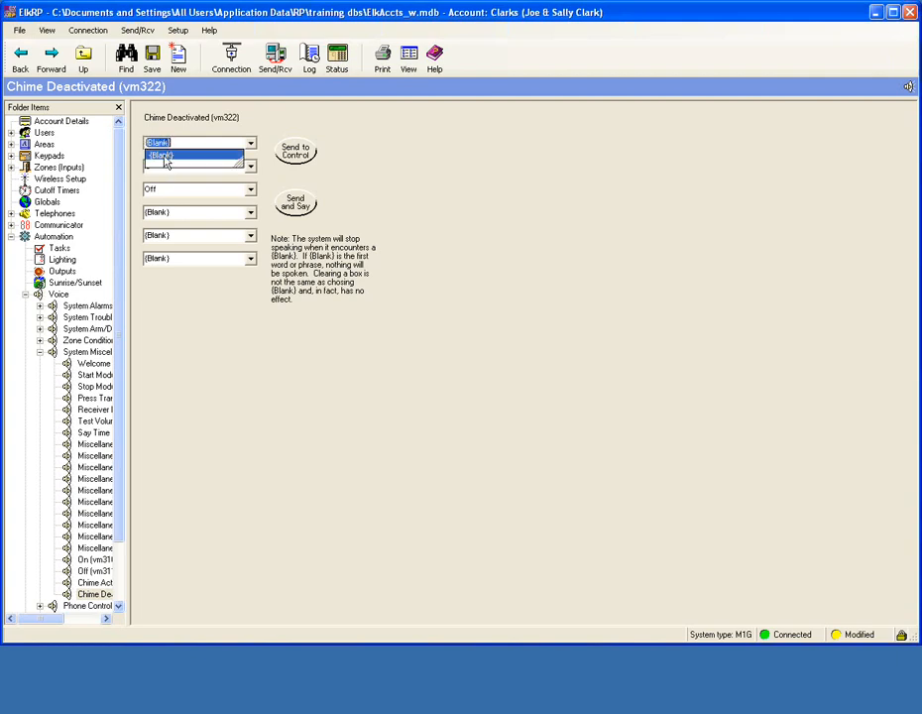
key("Tab")
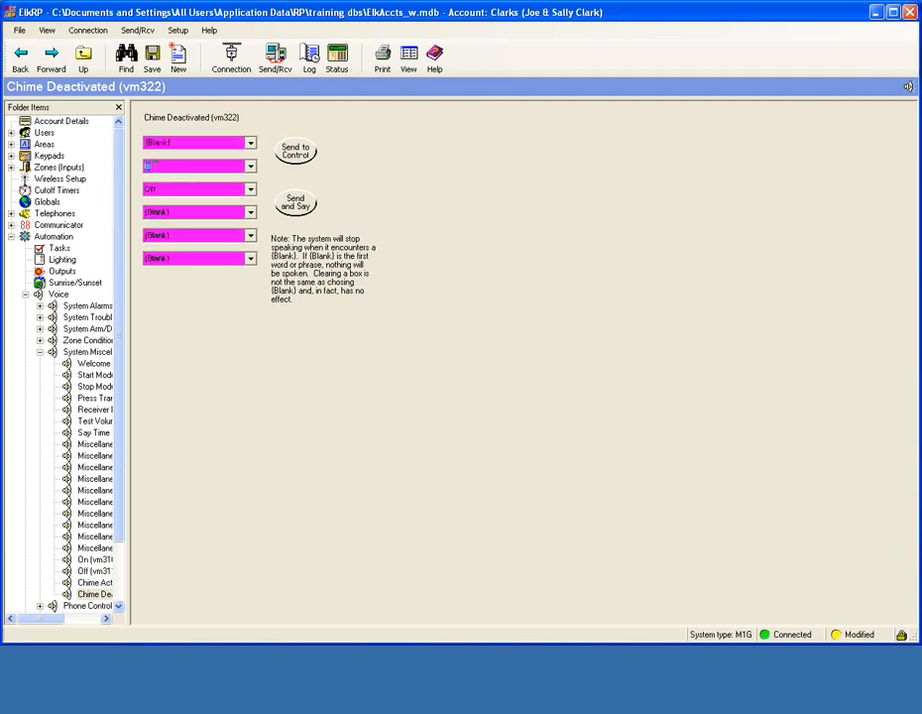
type("{Blank")
key("Tab")
type("{")
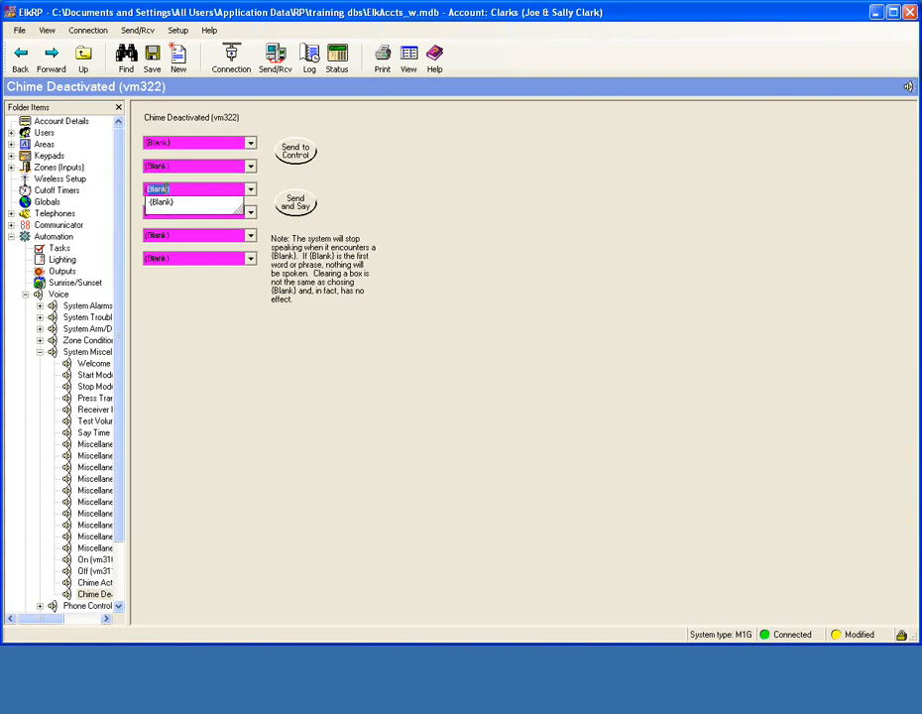
left_click(161, 203)
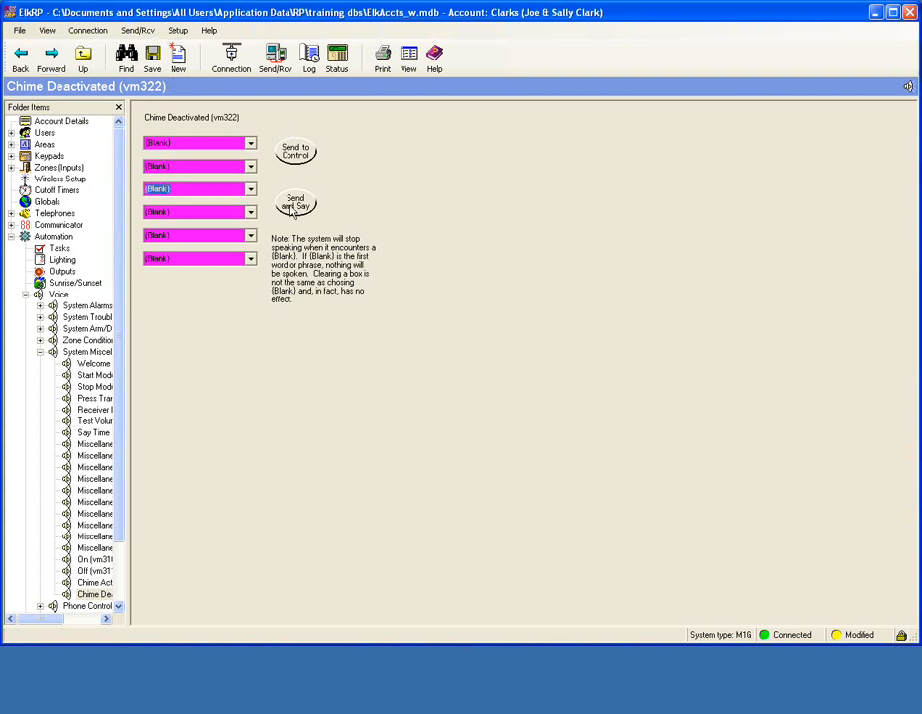
Review the custom settings, counters, thermostats and texts, including the "Replace Water Filter Today" text.
left_click(26, 295)
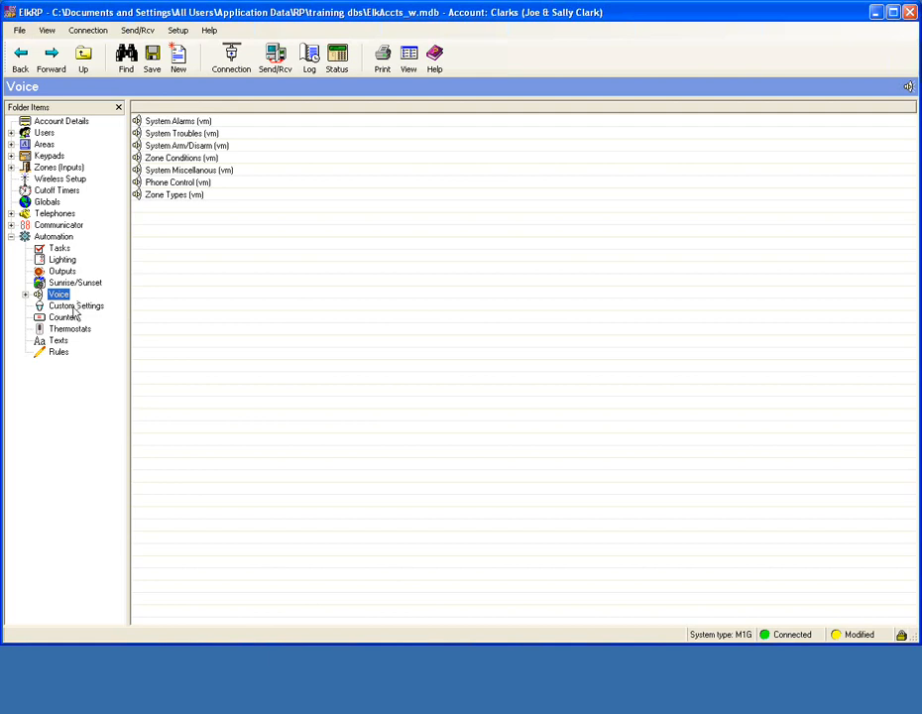
left_click(73, 308)
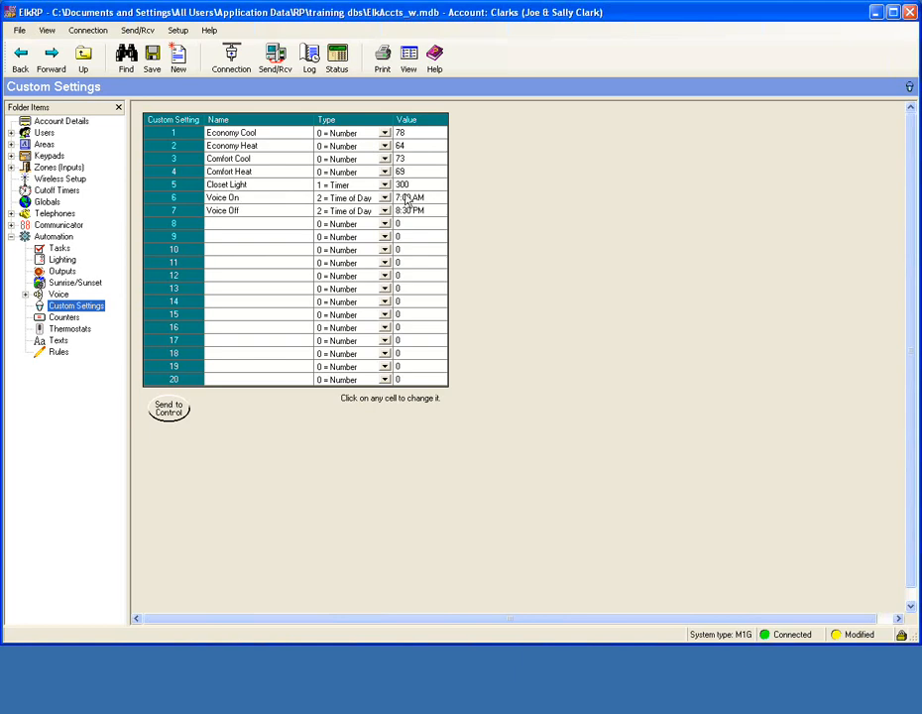
left_click(63, 317)
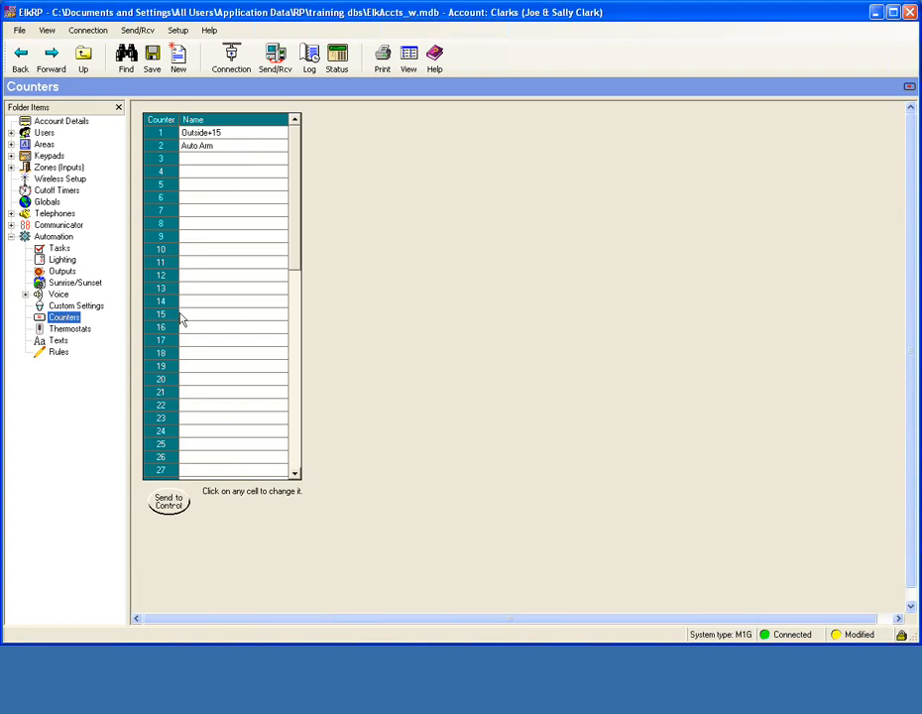
left_click(70, 329)
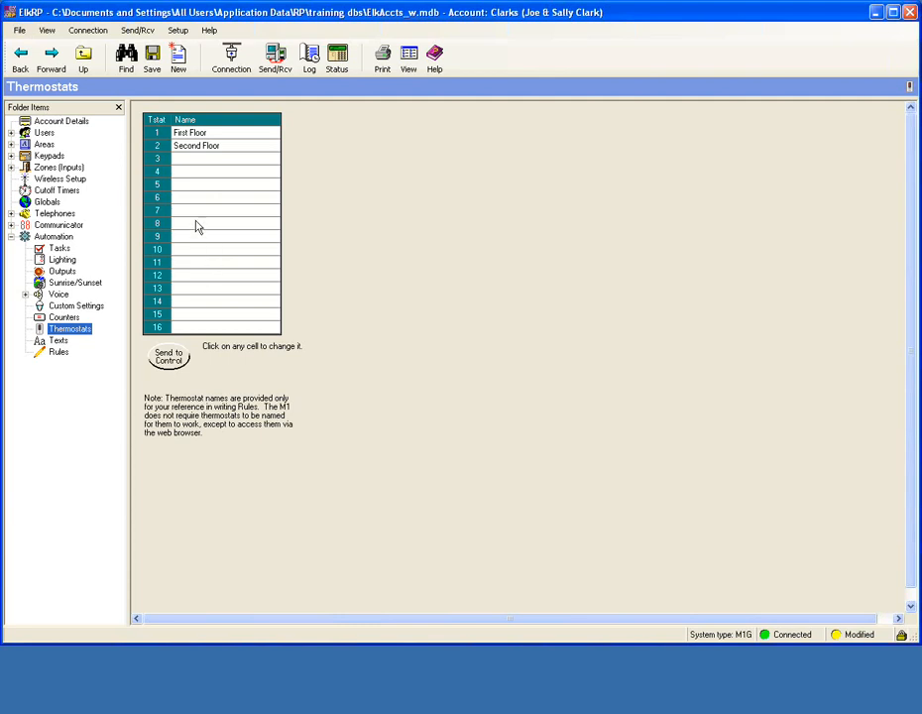
left_click(55, 342)
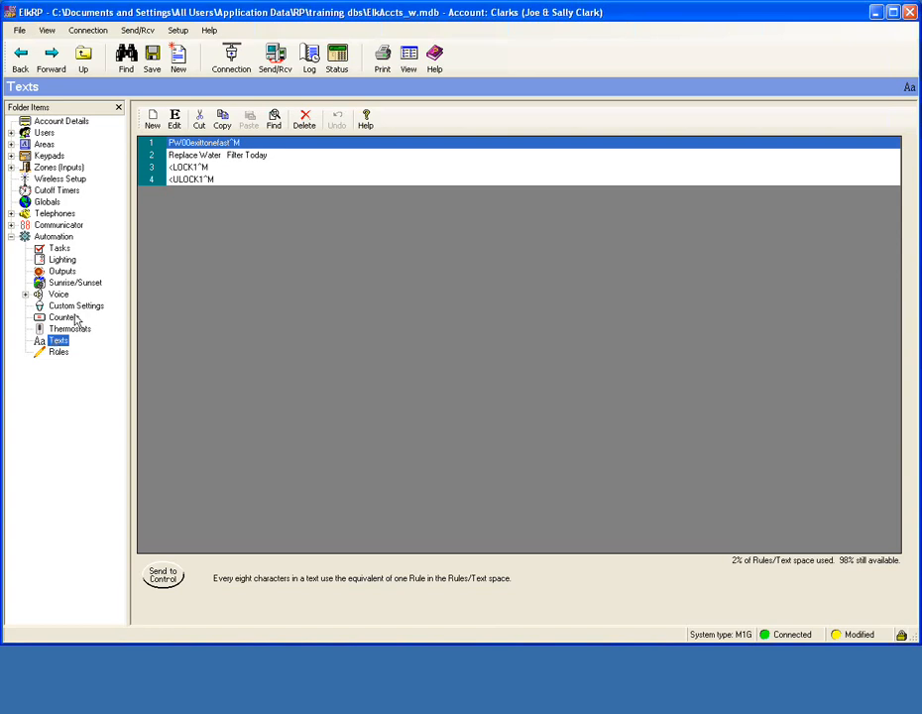
left_click(197, 155)
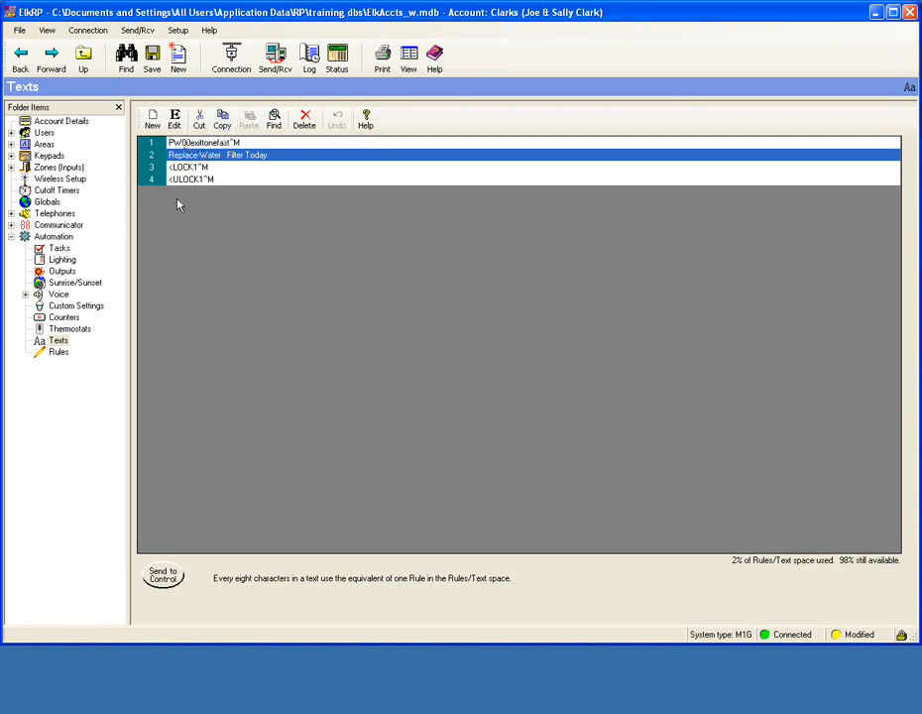
Start a new text string, try the wording "Happy Birthday" in it, and clear the entry.
left_click(152, 119)
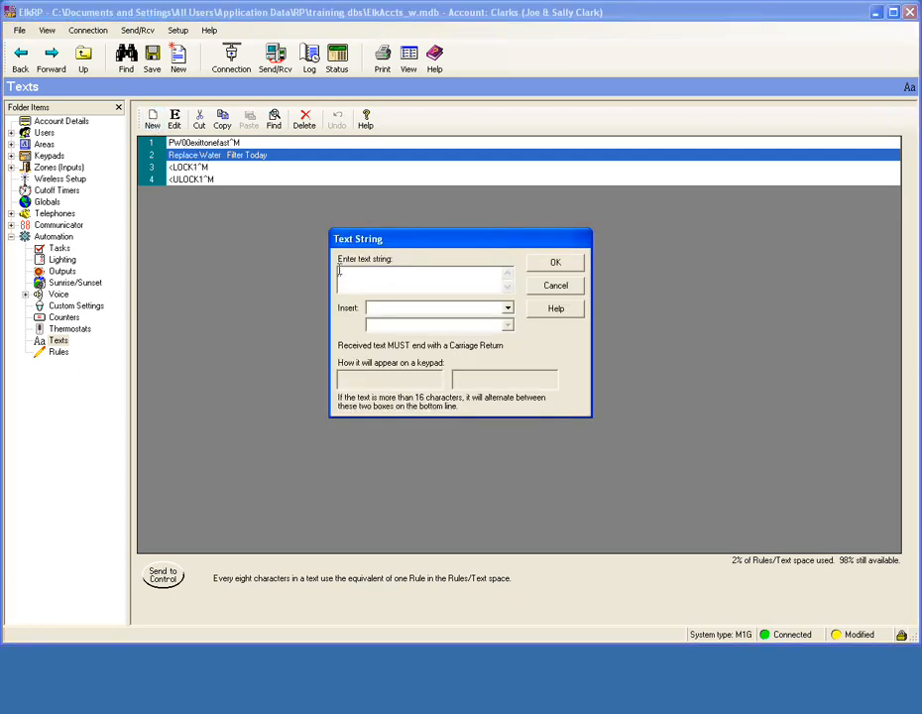
type("Happy Birthday")
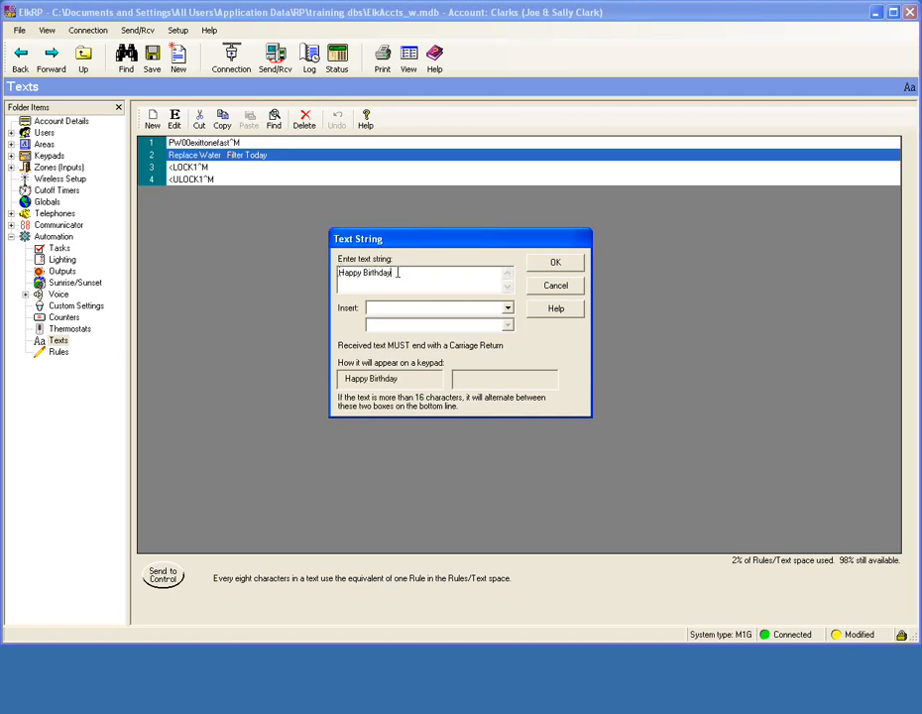
left_click_drag(398, 273, 323, 271)
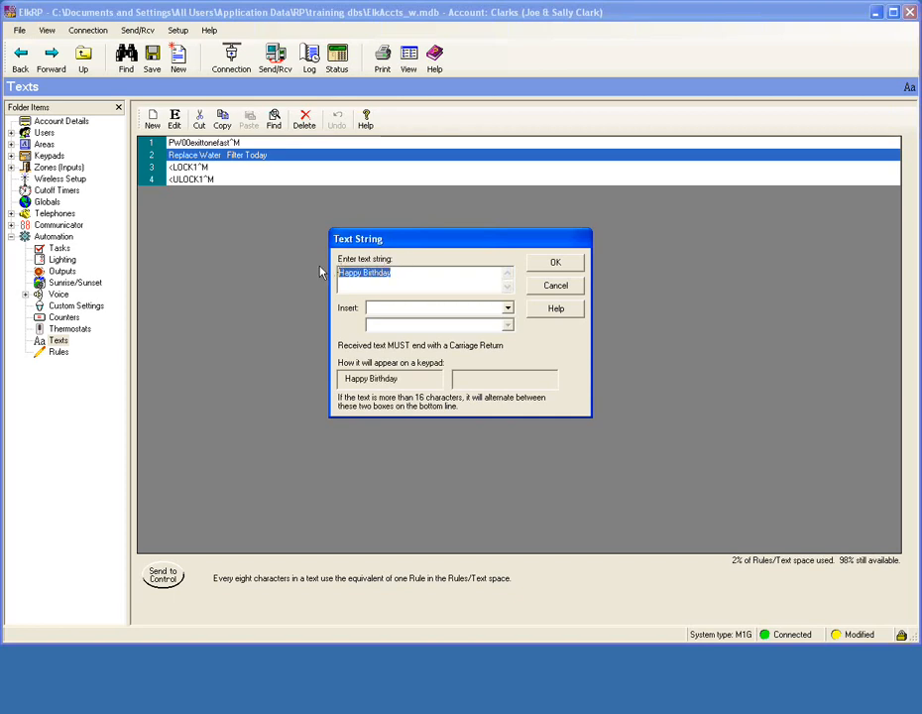
key("BackSpace")
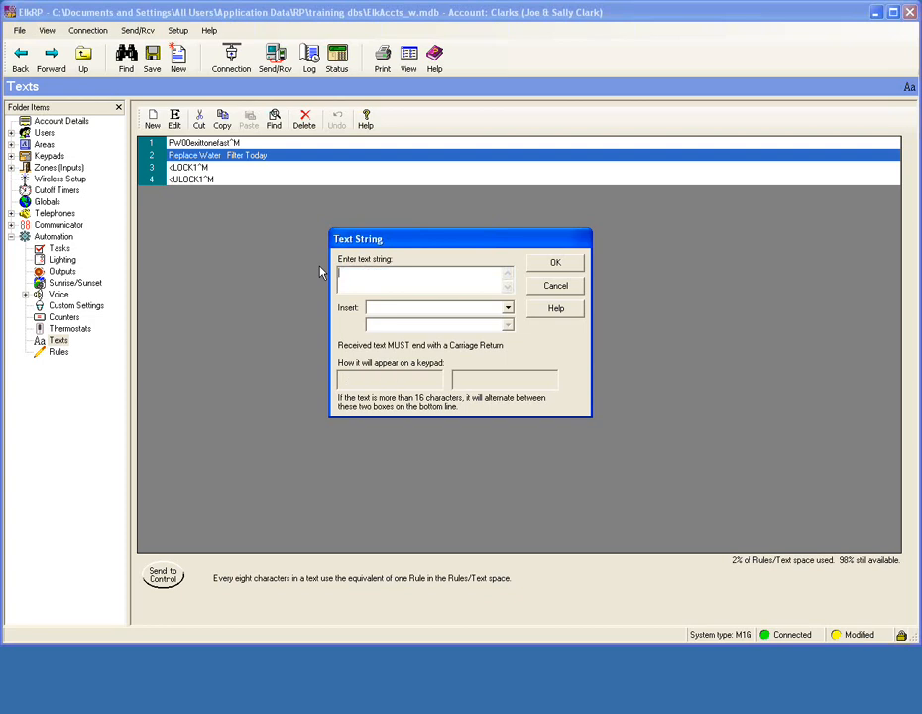
Add a text reading "Outside Temp" followed by the inserted temperature sensor reading of Outside Temp (Zn 15).
left_click(507, 307)
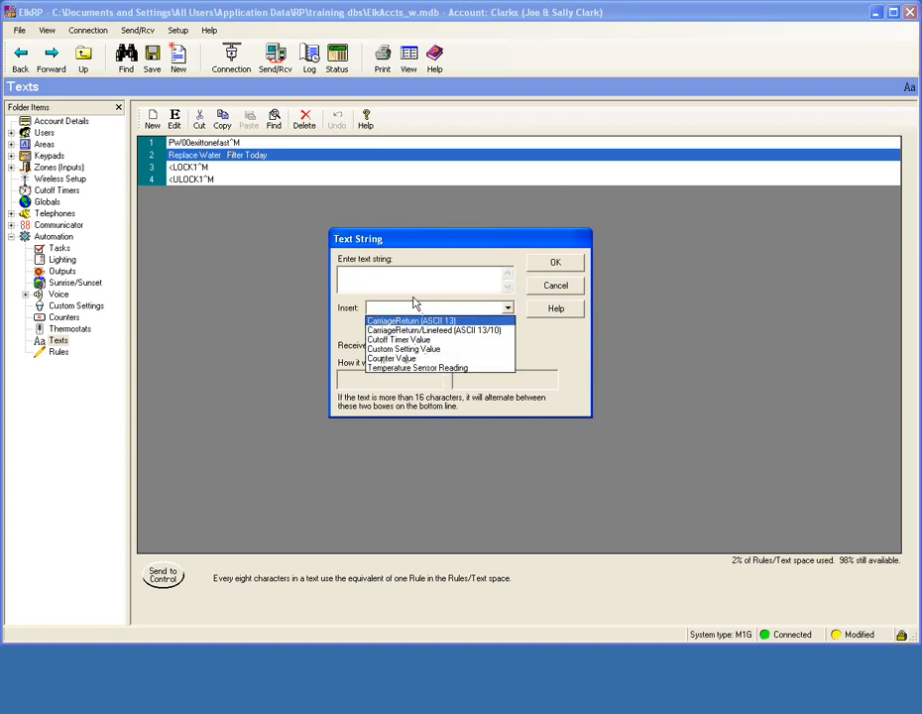
left_click(365, 277)
type("Out")
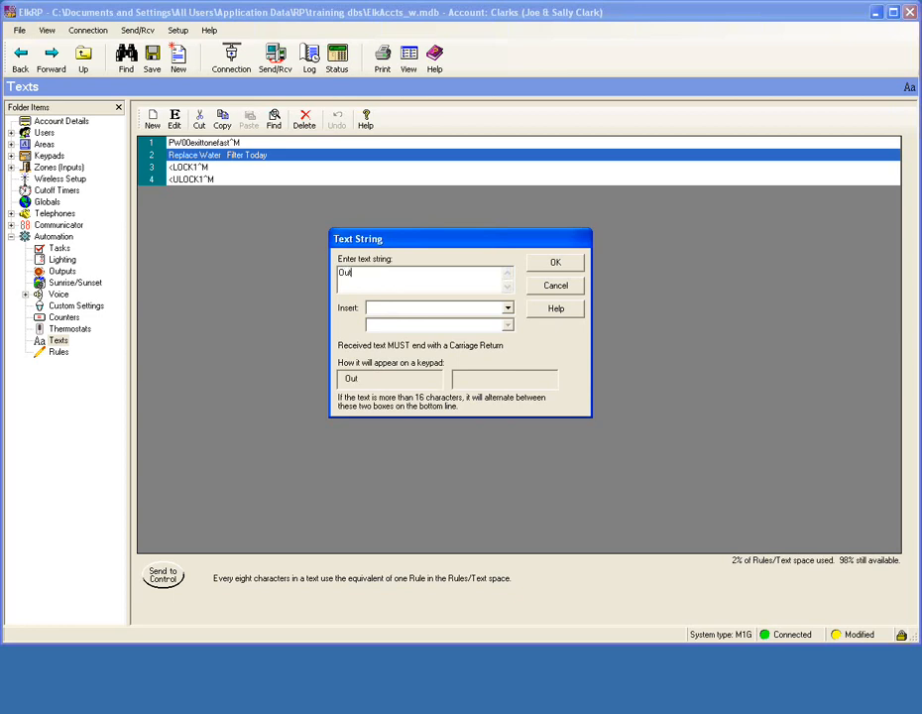
type("side Temp")
left_click(506, 307)
left_click(454, 364)
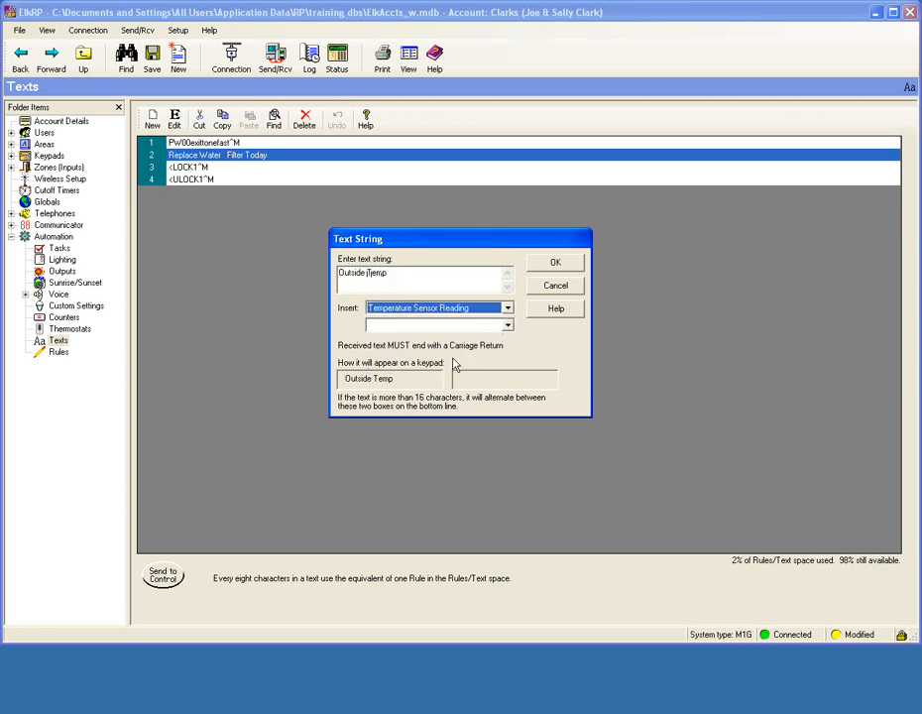
left_click(507, 325)
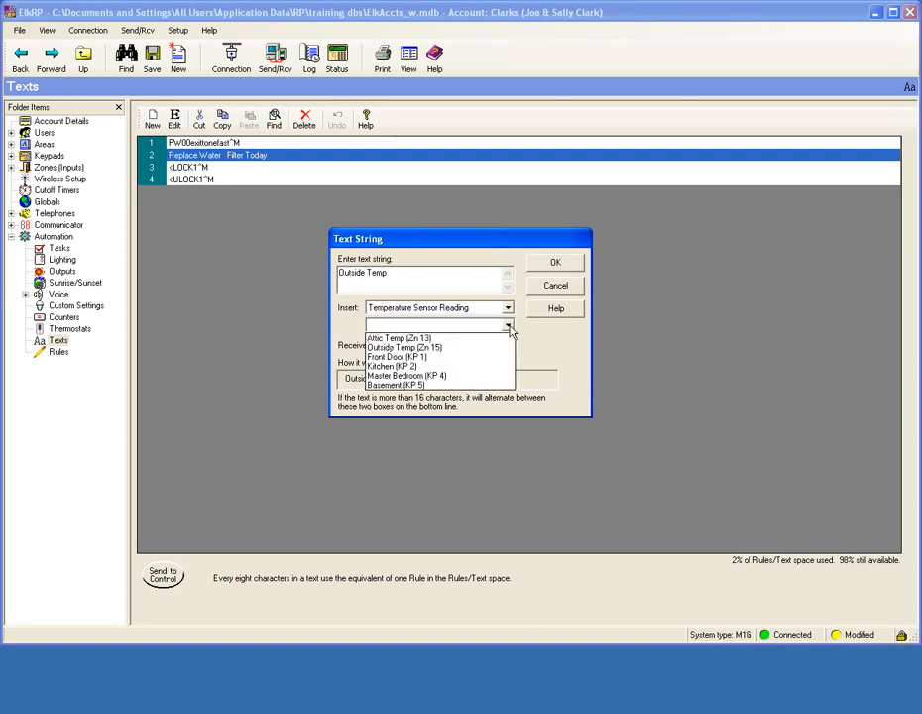
left_click(436, 346)
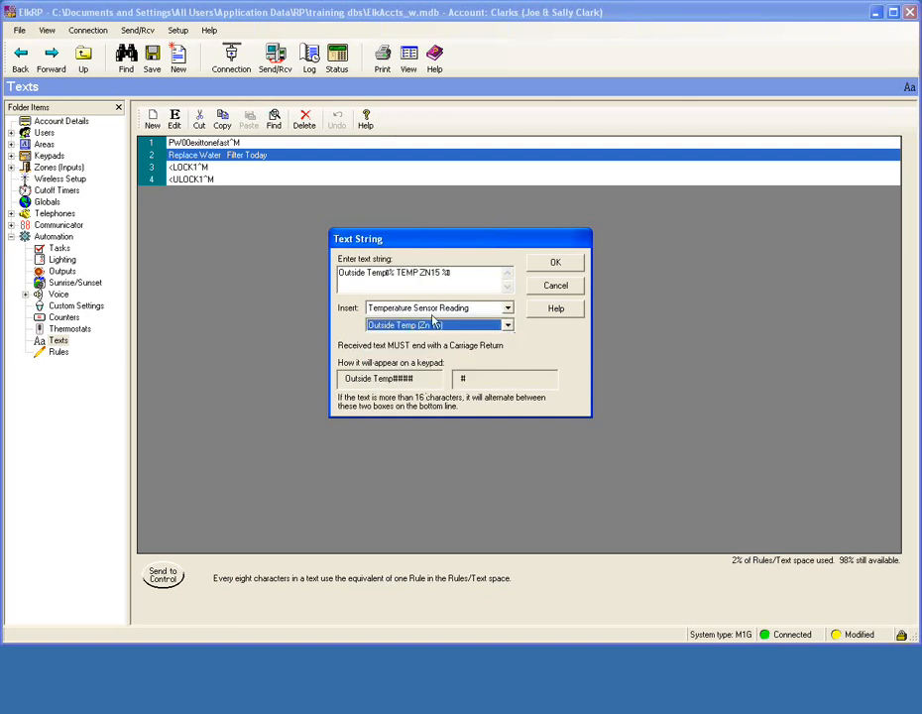
left_click(558, 263)
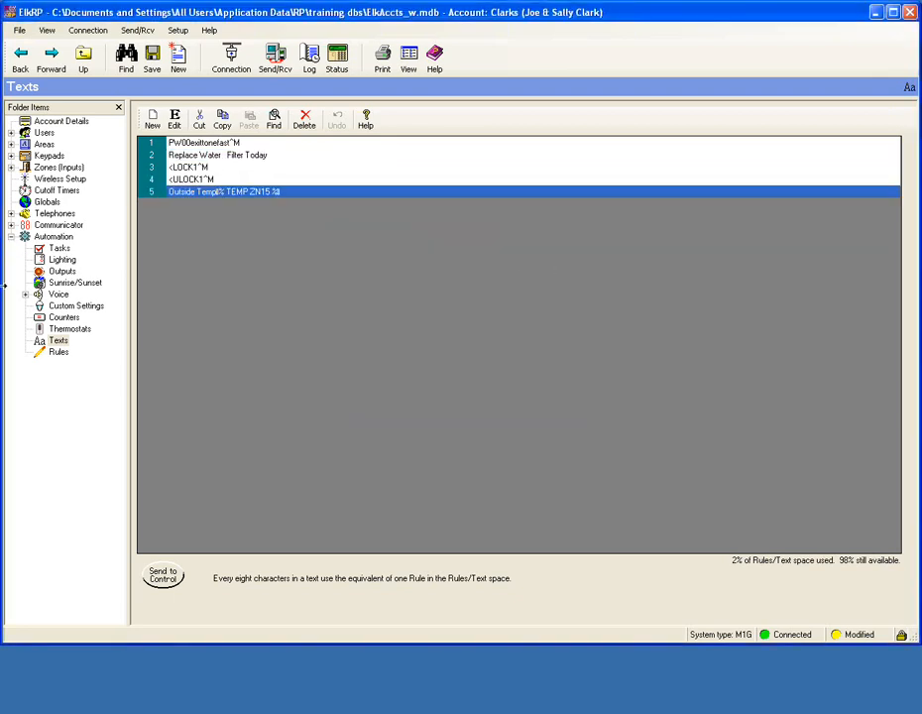
Create a new automation rule triggered whenever Area 2 is armed away.
left_click(57, 354)
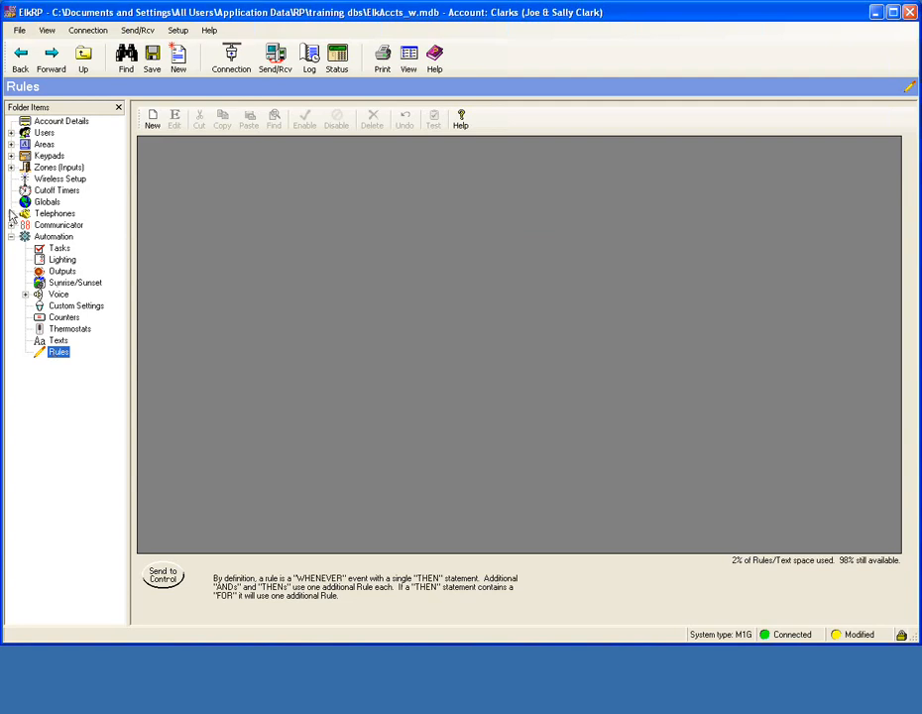
left_click(150, 124)
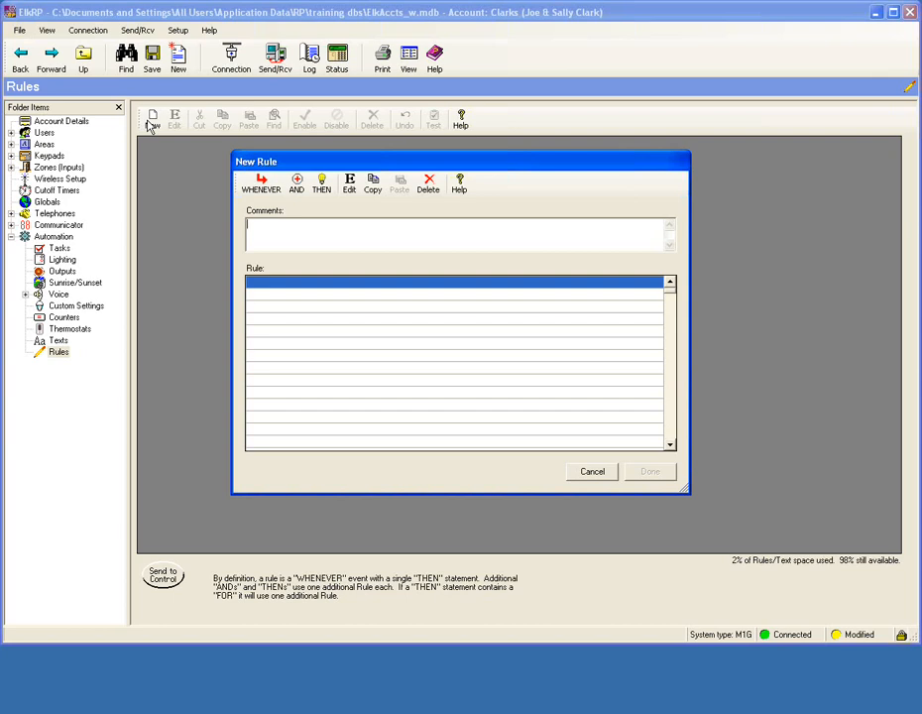
left_click(268, 190)
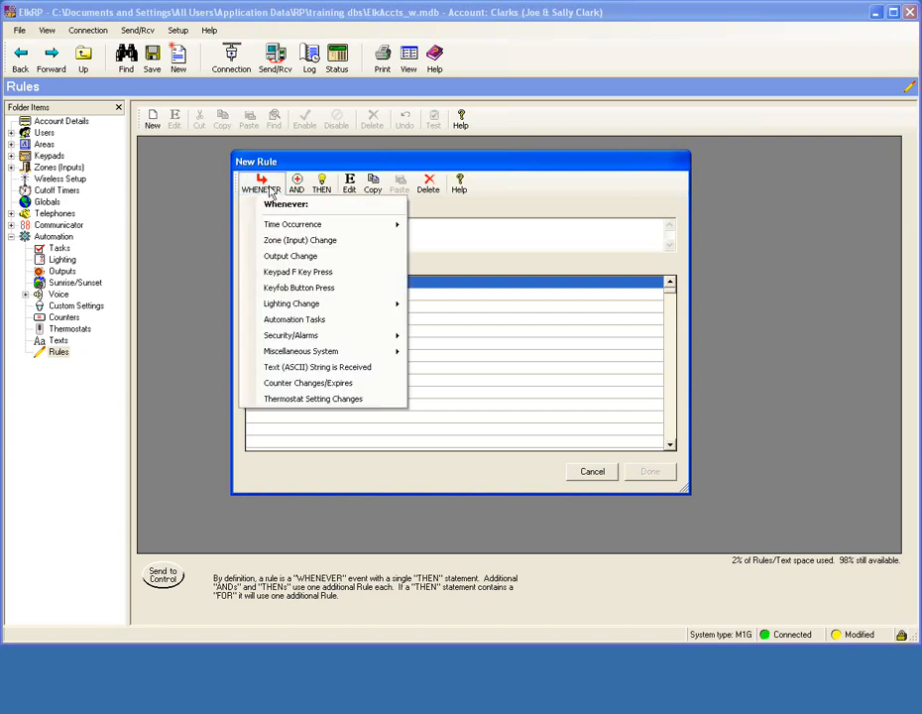
mouse_move(293, 339)
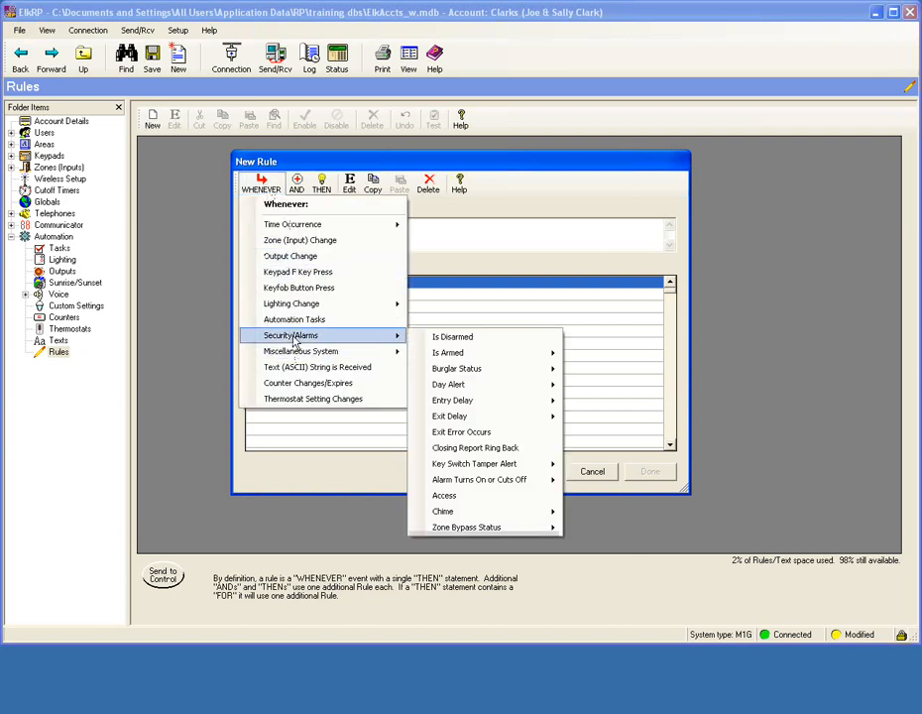
mouse_move(495, 353)
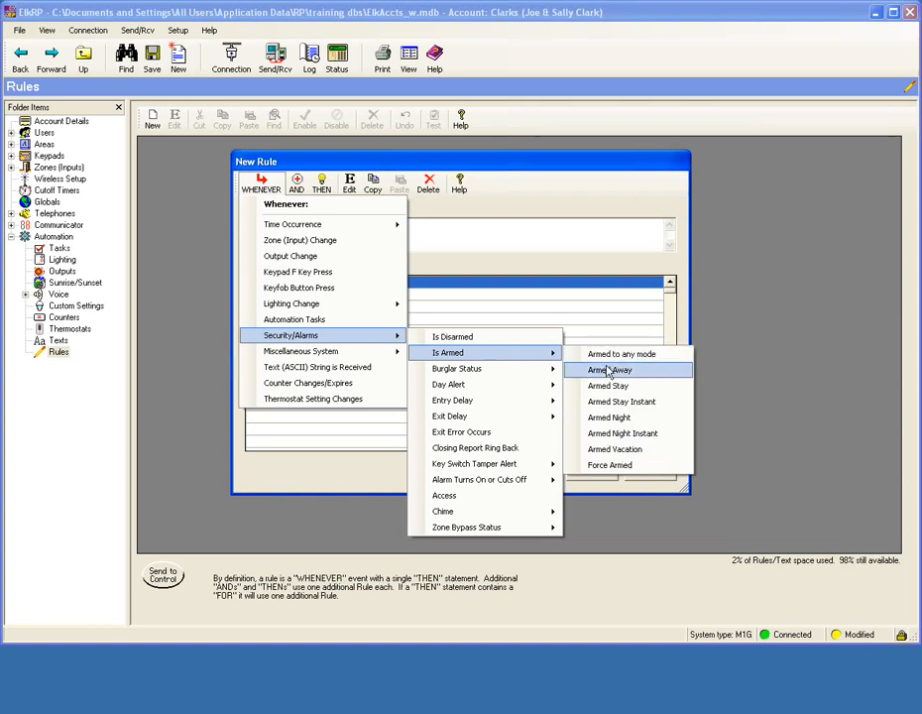
left_click(610, 370)
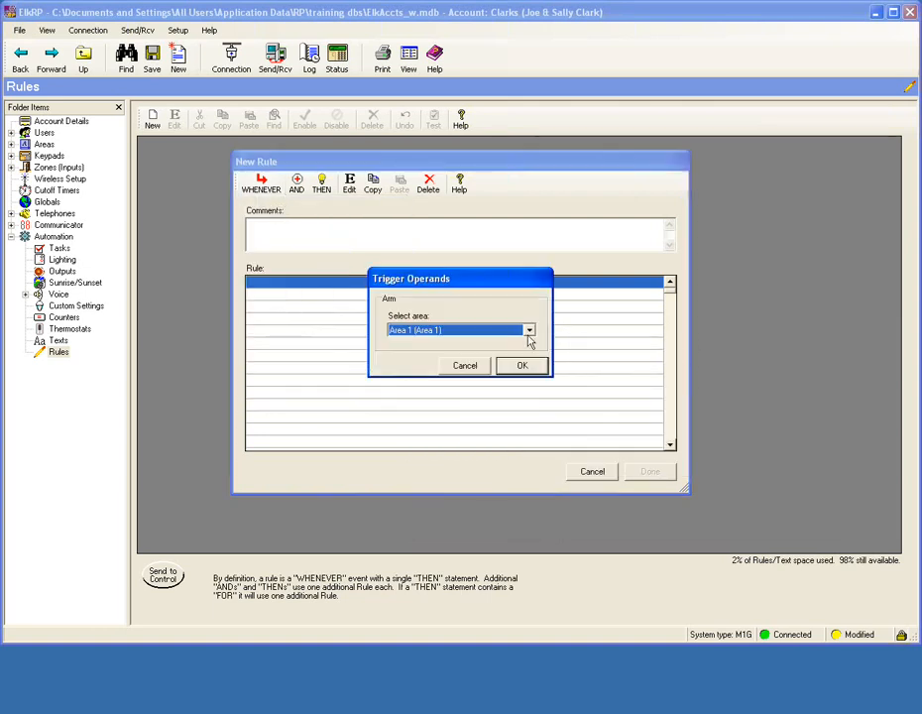
left_click(530, 334)
left_click(494, 354)
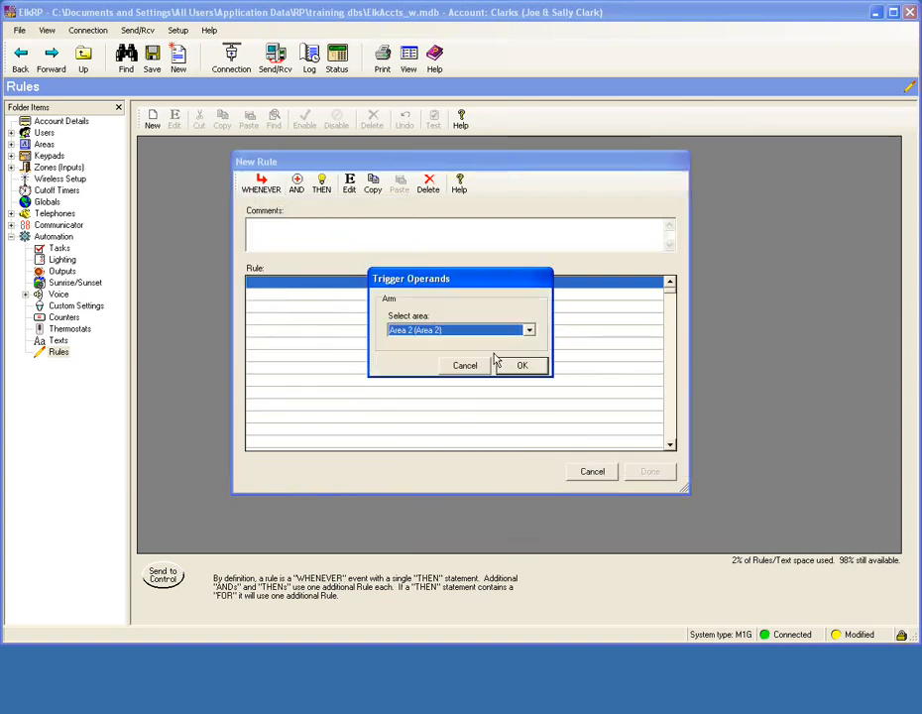
left_click(543, 364)
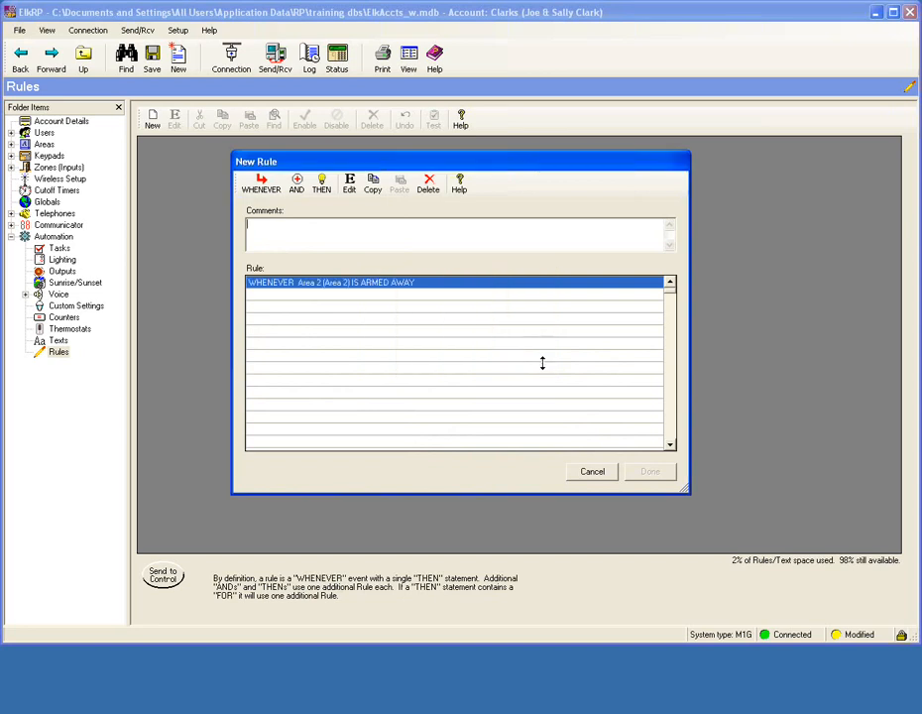
Add an AND condition to the new rule requiring Area 3 to be armed away.
left_click(297, 185)
mouse_move(354, 335)
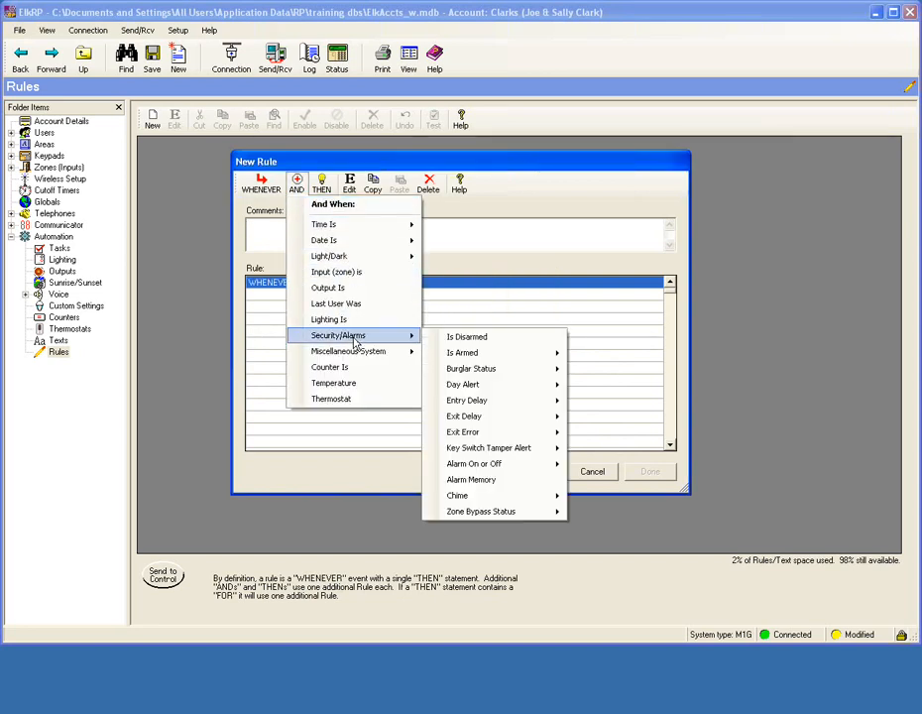
mouse_move(491, 354)
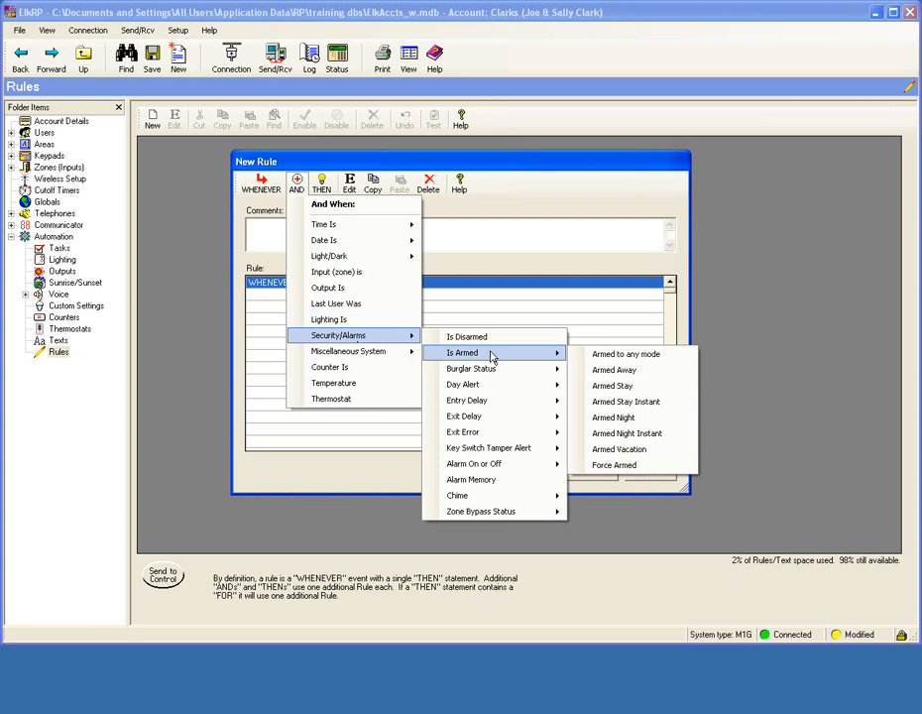
left_click(614, 370)
left_click(528, 330)
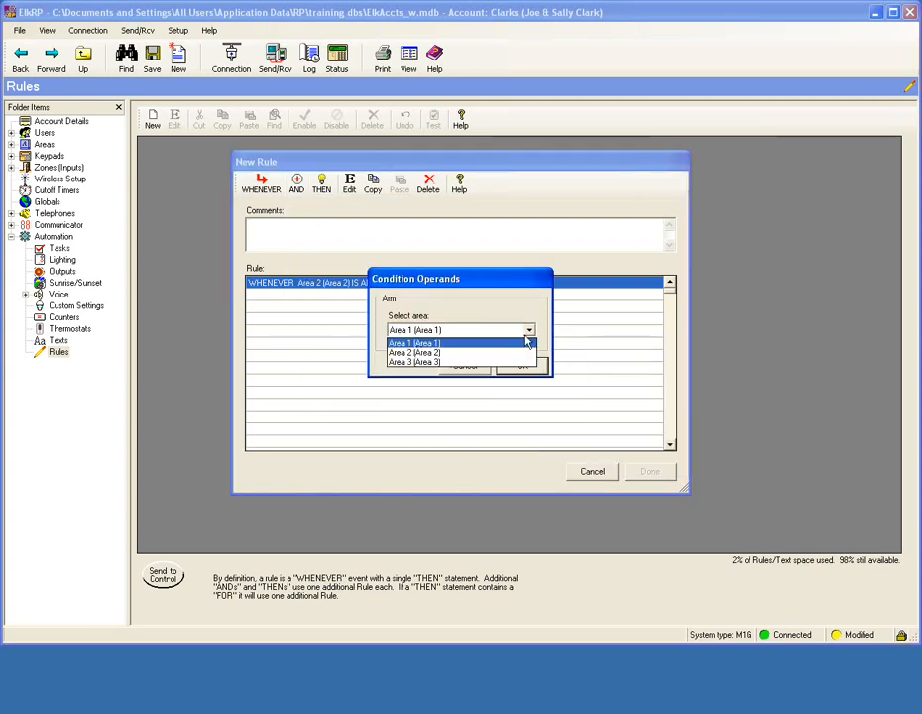
left_click(524, 361)
left_click(520, 367)
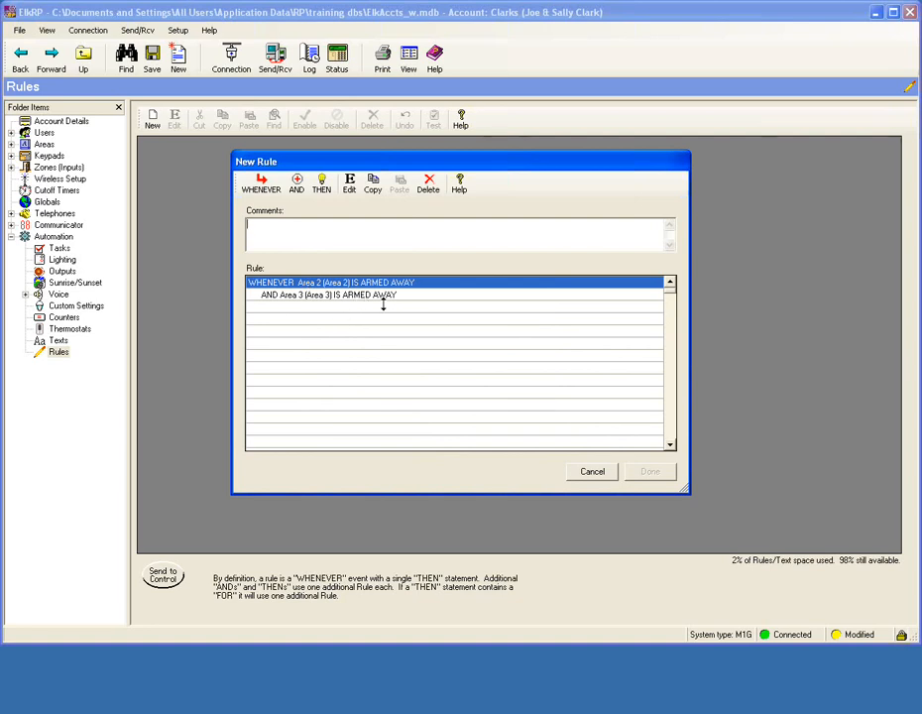
Add a THEN action that automatically arms Area 1 to away immediately, and finish the rule.
left_click(321, 183)
mouse_move(367, 242)
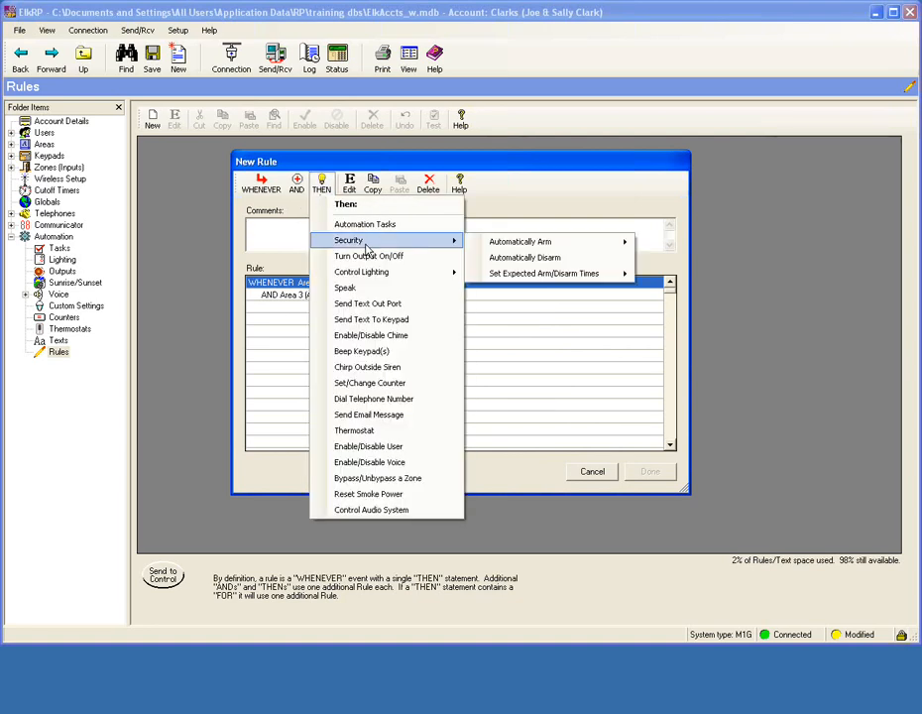
mouse_move(541, 248)
left_click(682, 245)
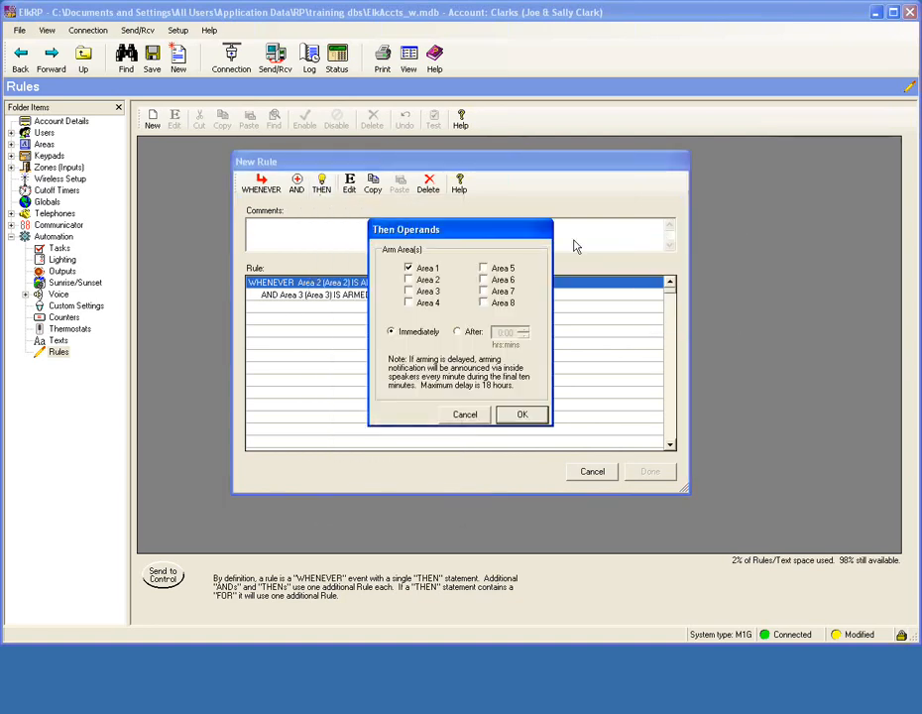
left_click(523, 414)
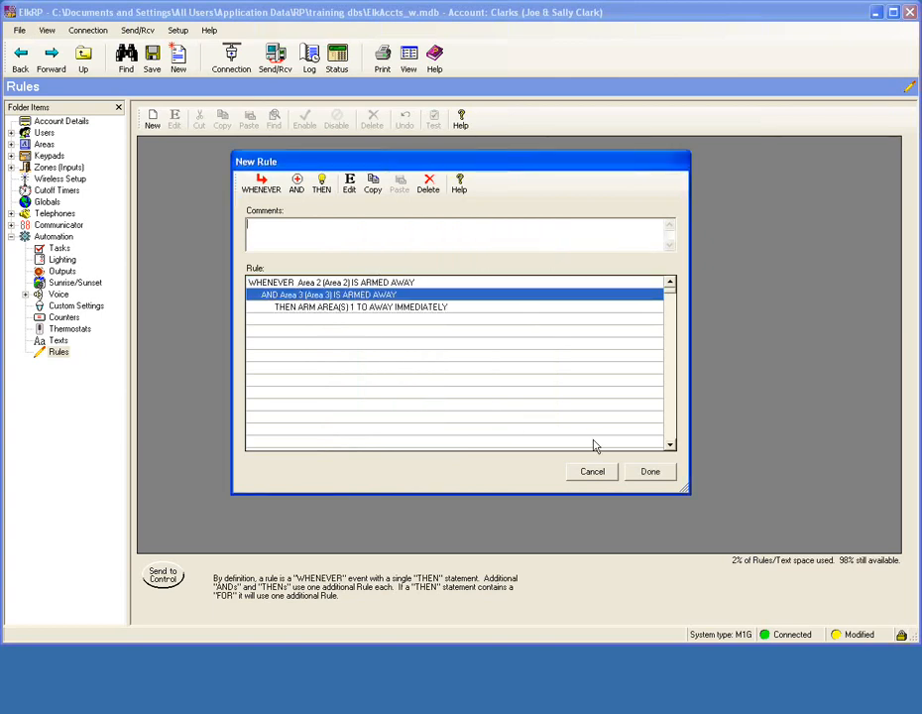
left_click(649, 472)
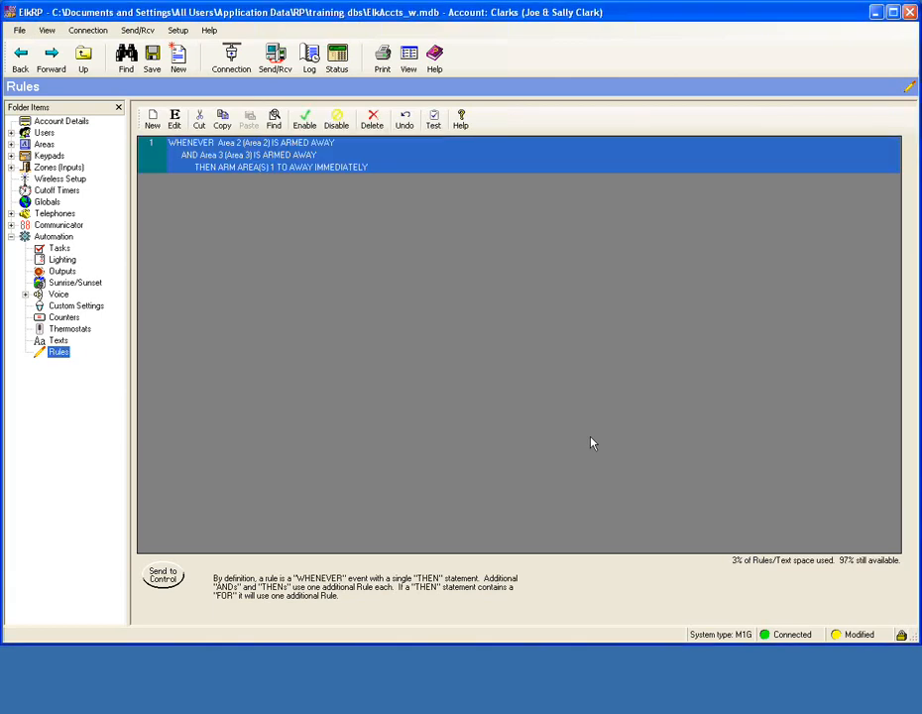
Duplicate the arming rule by copying it and pasting the copy below the original.
right_click(261, 158)
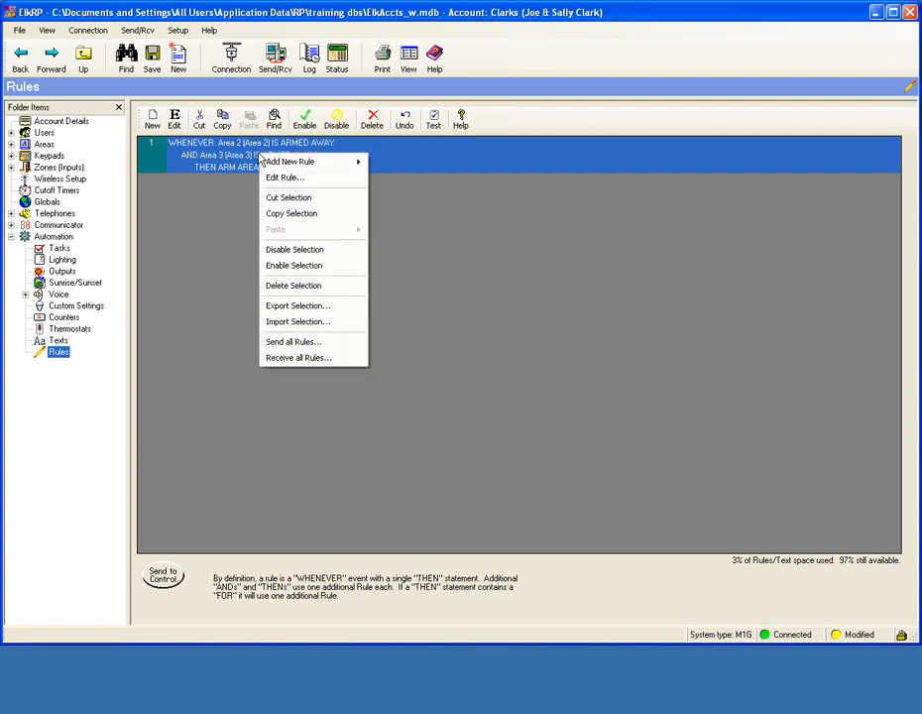
left_click(295, 213)
right_click(290, 166)
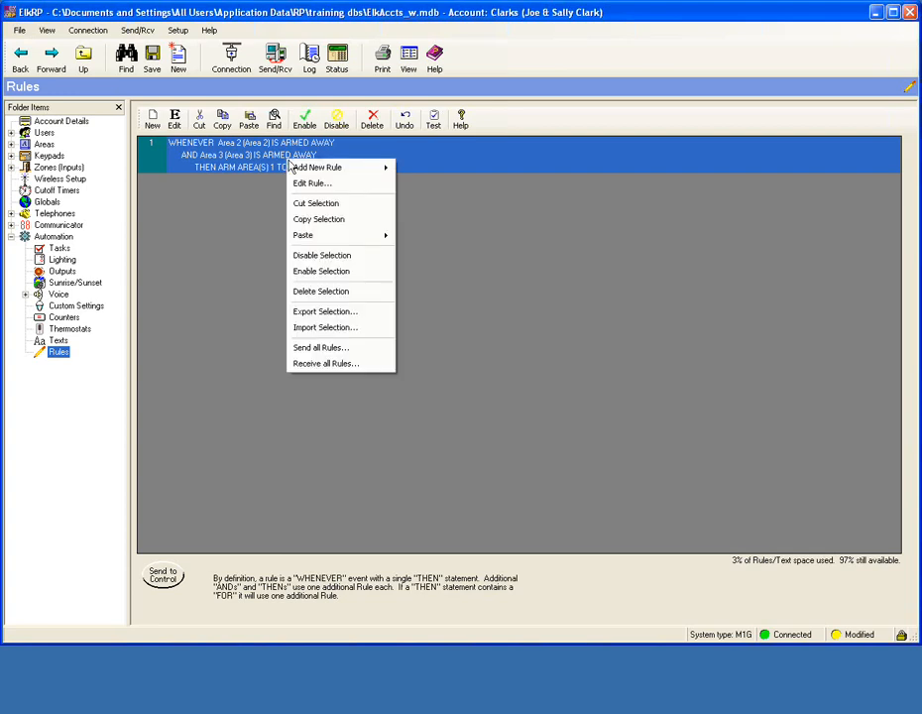
mouse_move(340, 238)
left_click(454, 244)
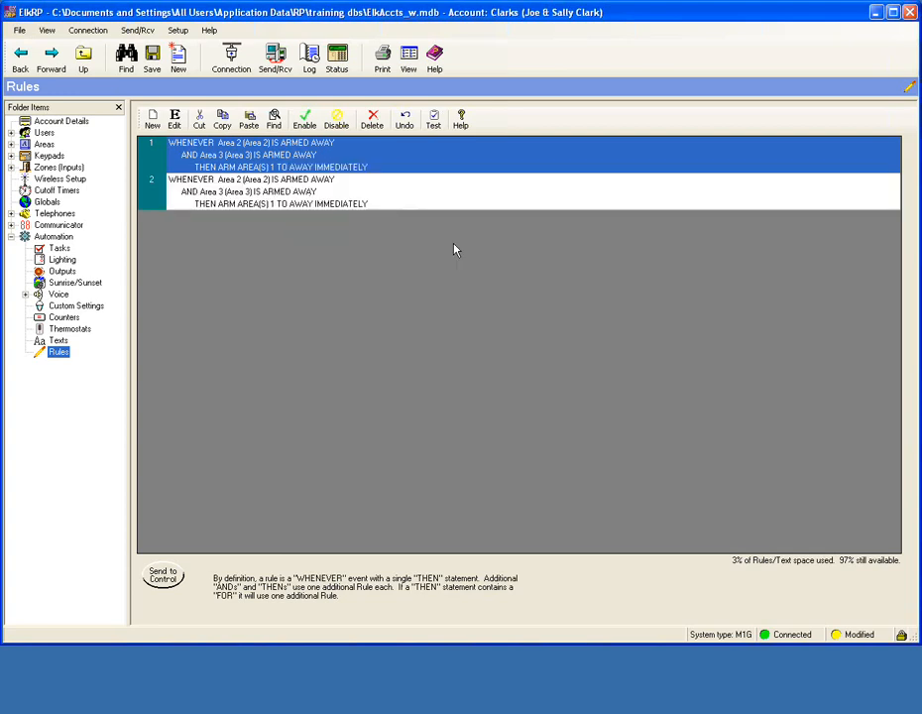
Edit the second rule and change its WHENEVER trigger area to Area 3.
double_click(275, 192)
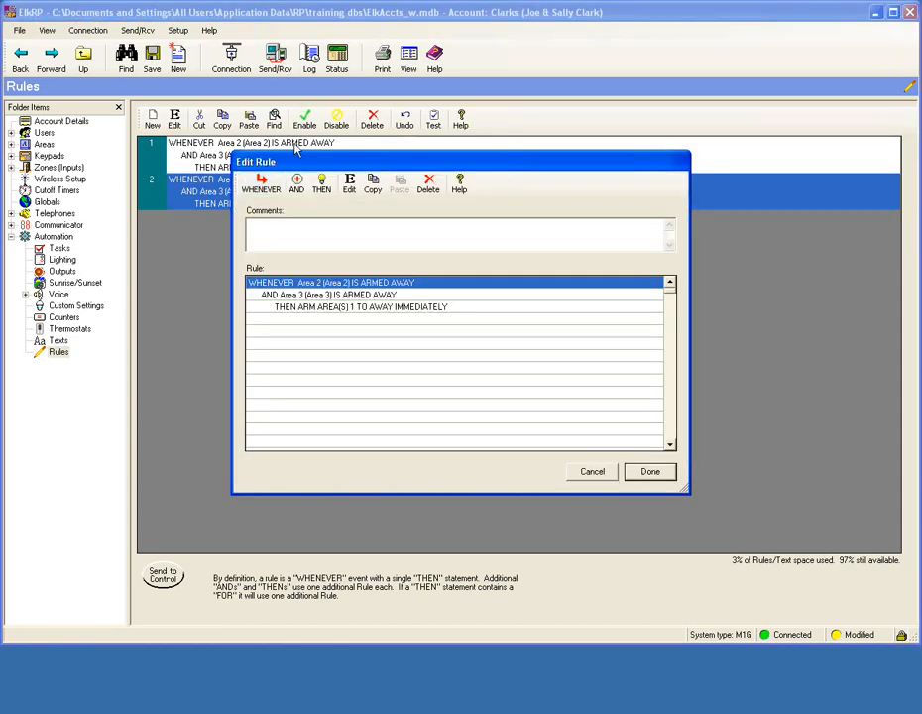
left_click_drag(297, 162, 433, 218)
double_click(432, 336)
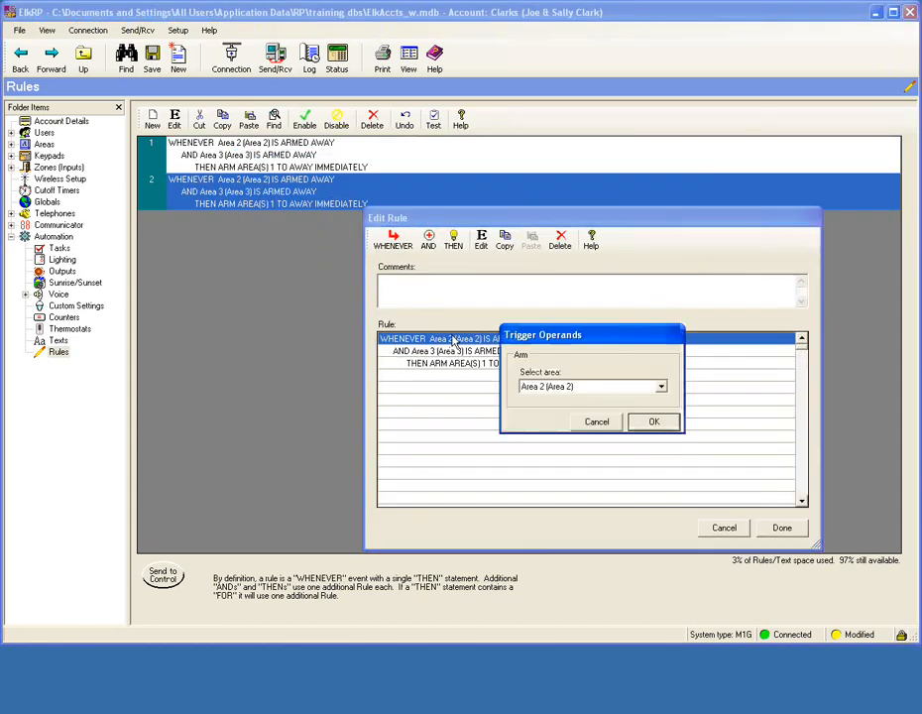
left_click(660, 386)
left_click(627, 422)
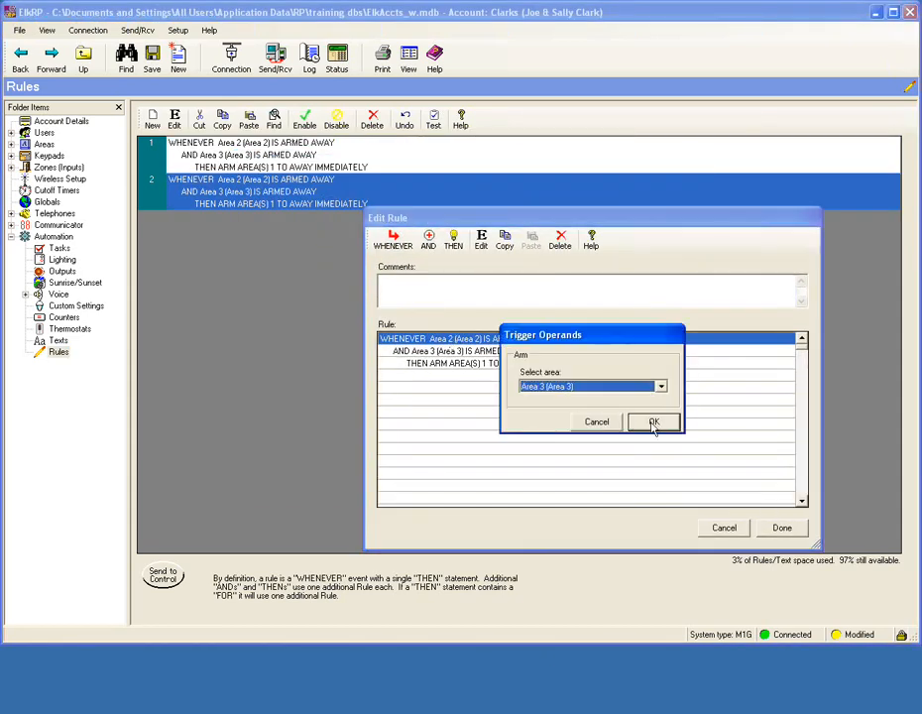
left_click(655, 425)
Change the area in the second rule's AND condition to Area 2.
left_click(513, 354)
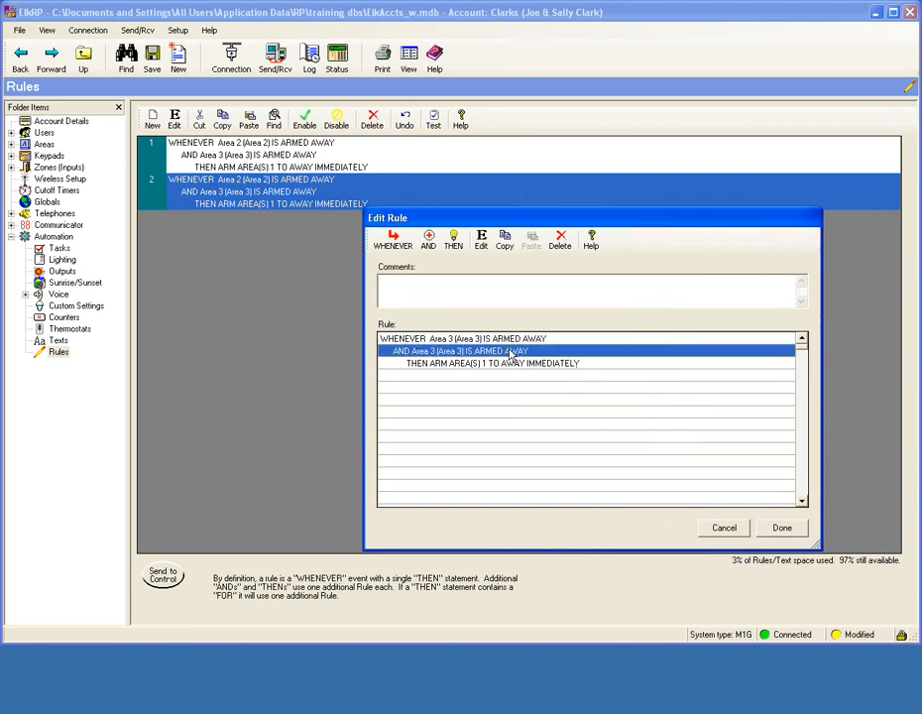
double_click(512, 354)
left_click(661, 387)
left_click(607, 410)
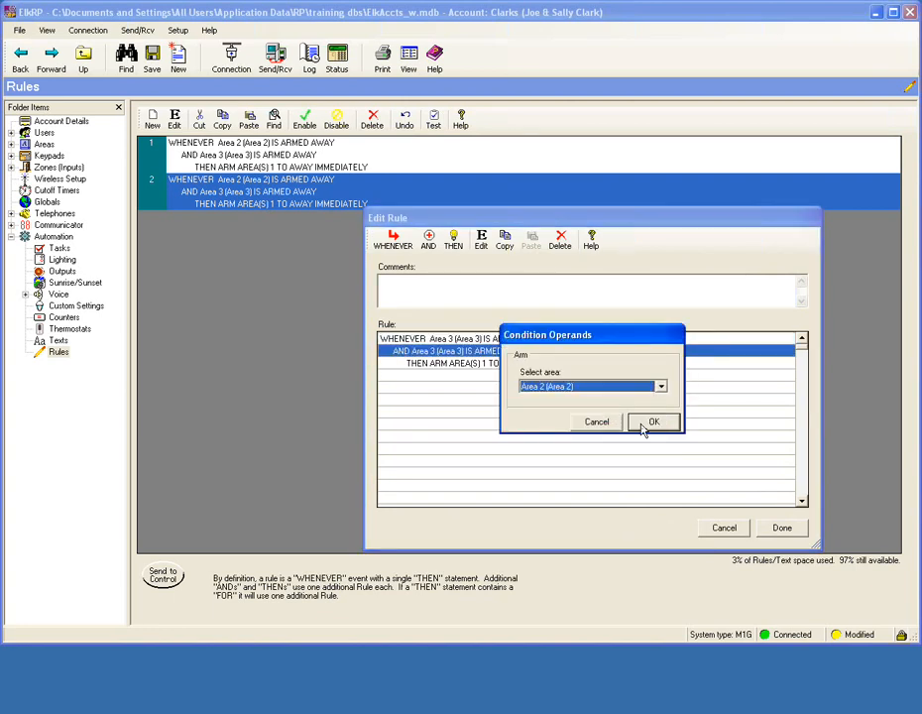
left_click(650, 424)
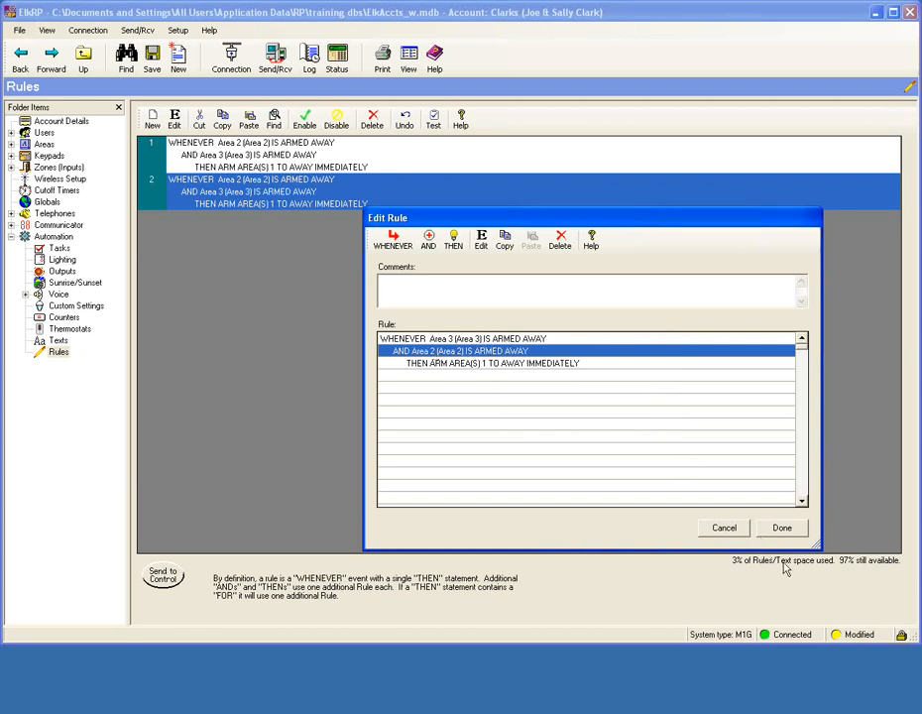
Finish the second arming rule, and start a new rule triggered at the custom-setting time Voice Off (Cust Set 7).
left_click(765, 527)
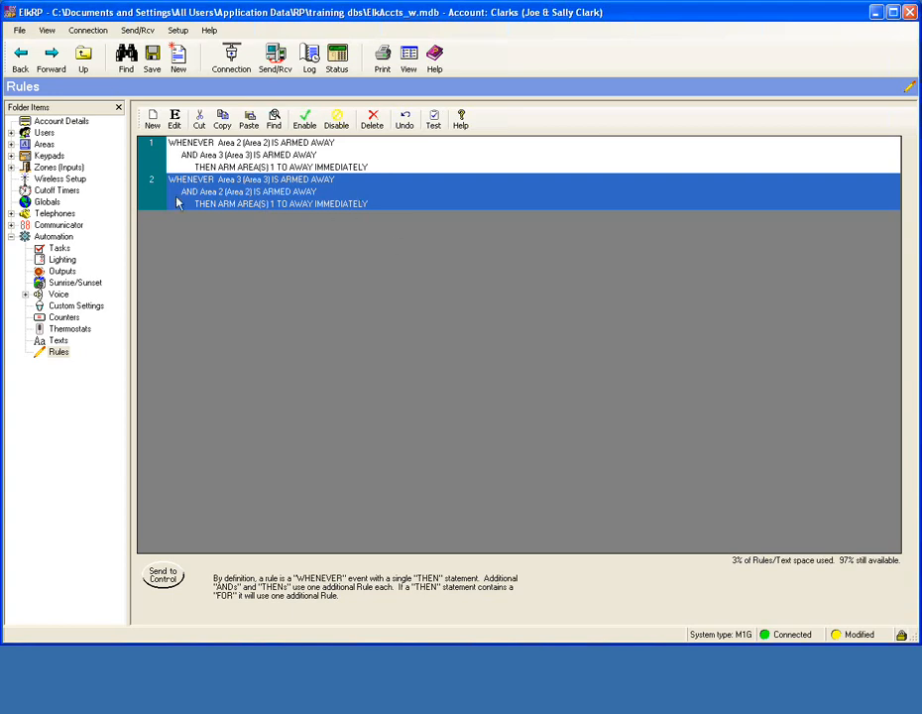
left_click(155, 118)
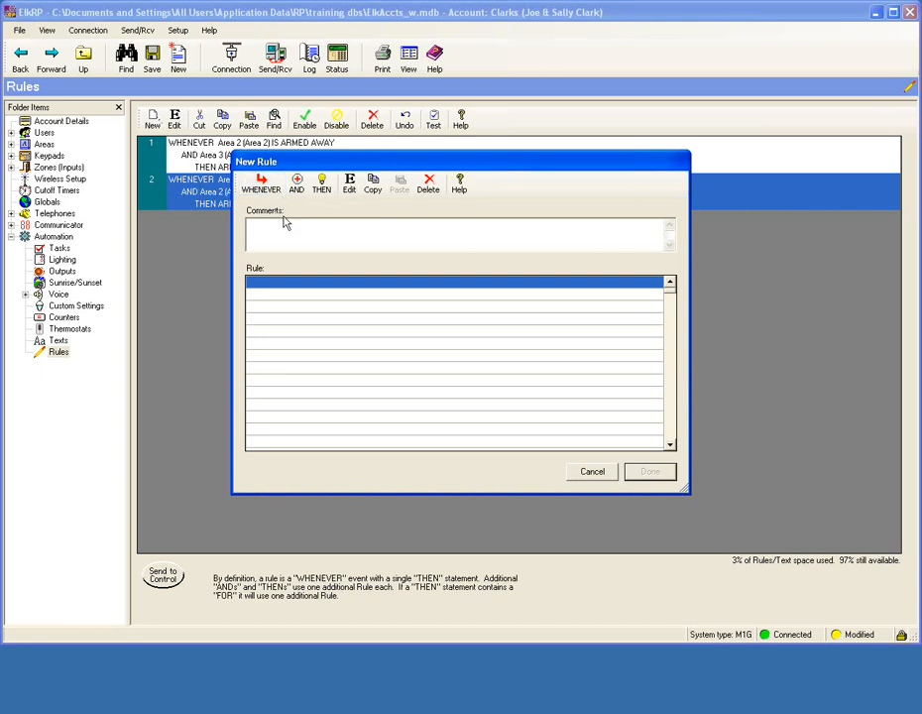
left_click(263, 189)
mouse_move(297, 224)
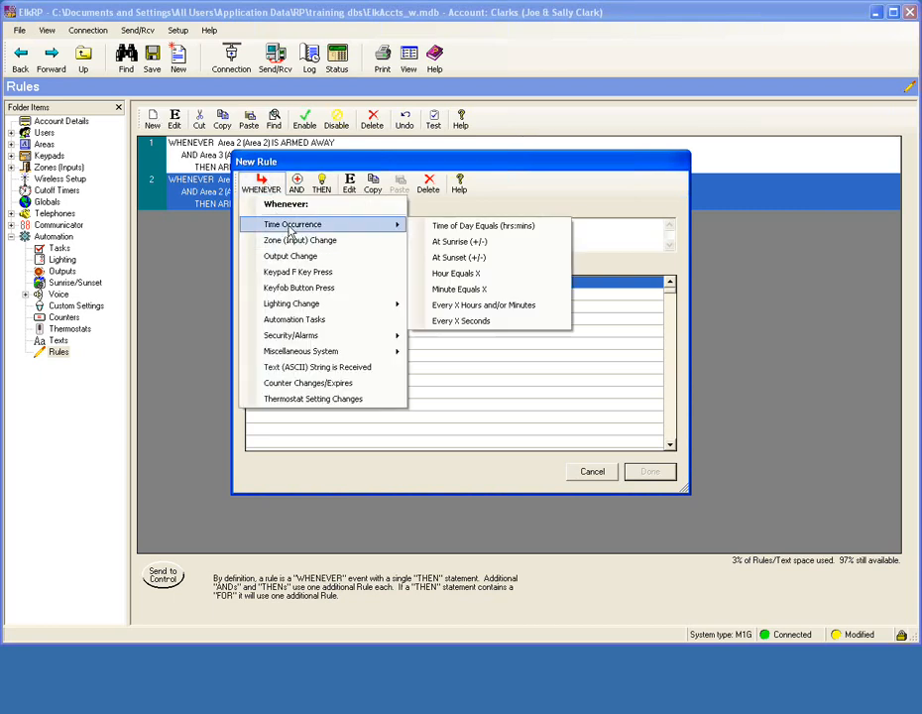
left_click(449, 228)
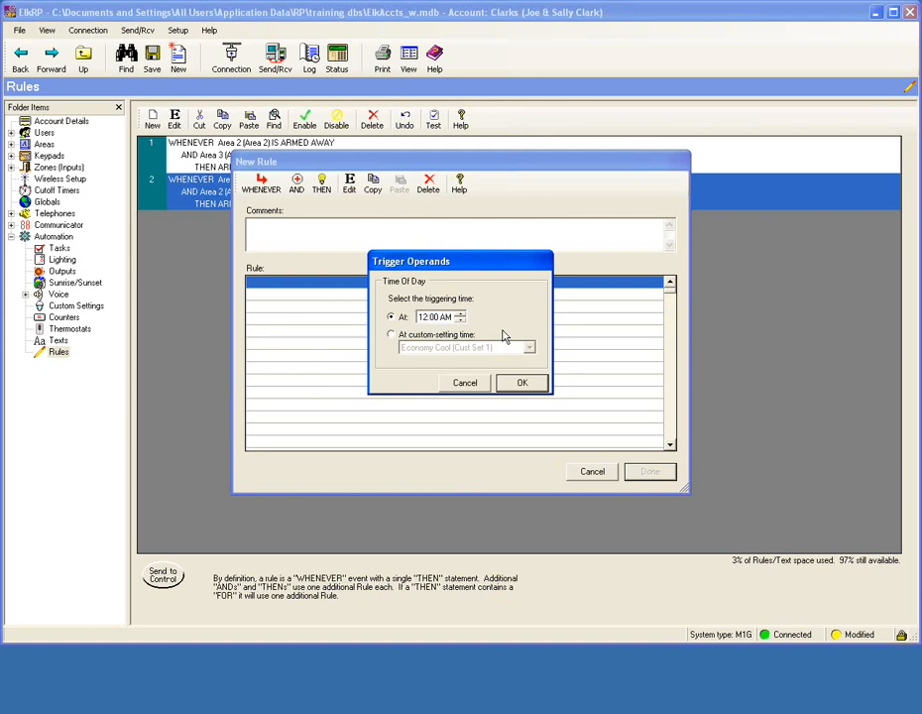
left_click(391, 336)
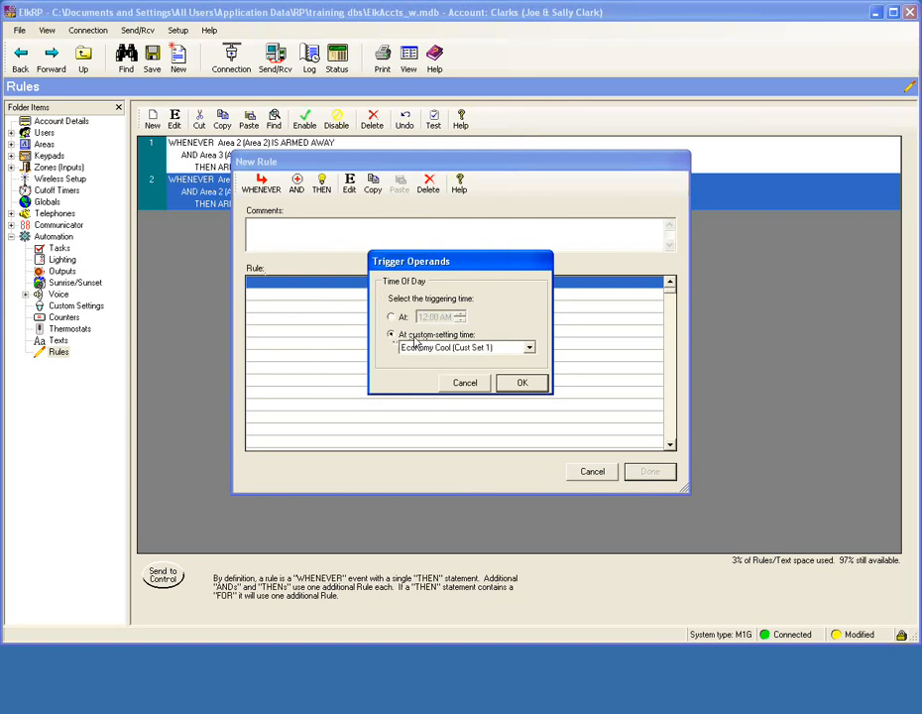
left_click(528, 347)
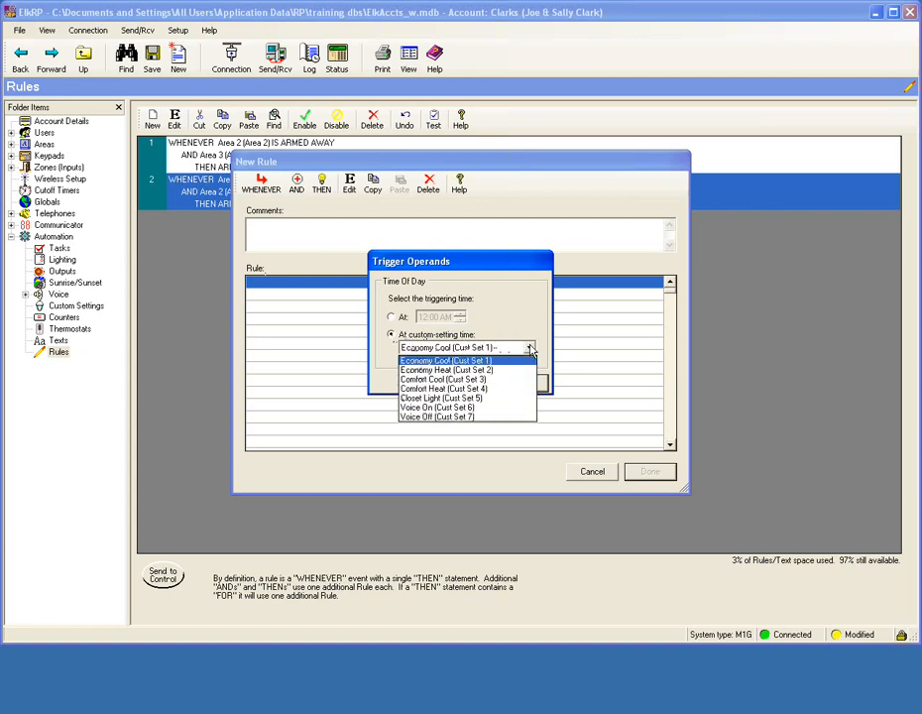
left_click(477, 416)
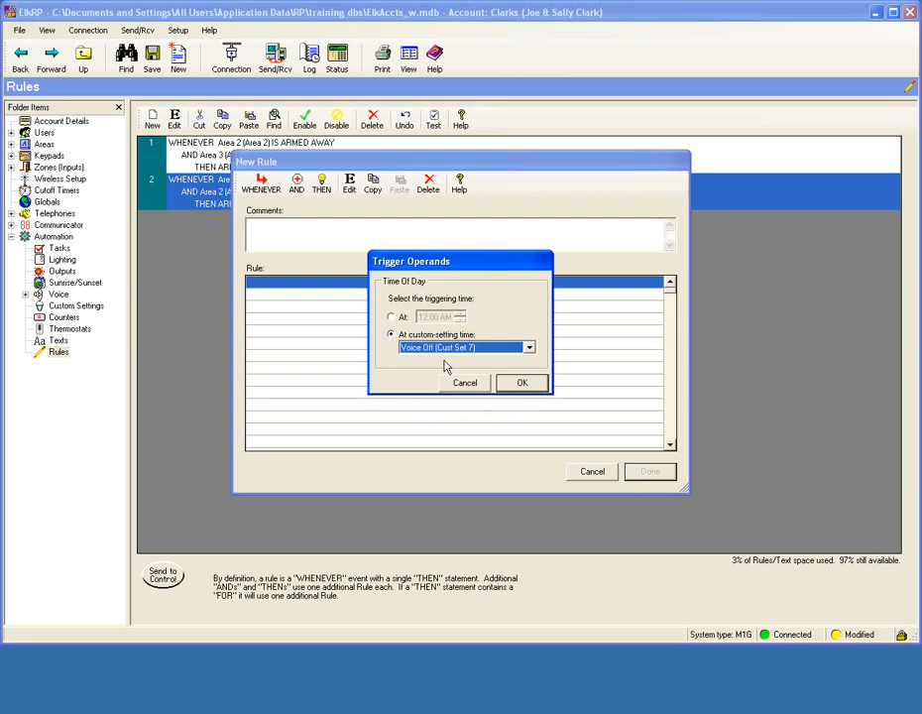
left_click(523, 383)
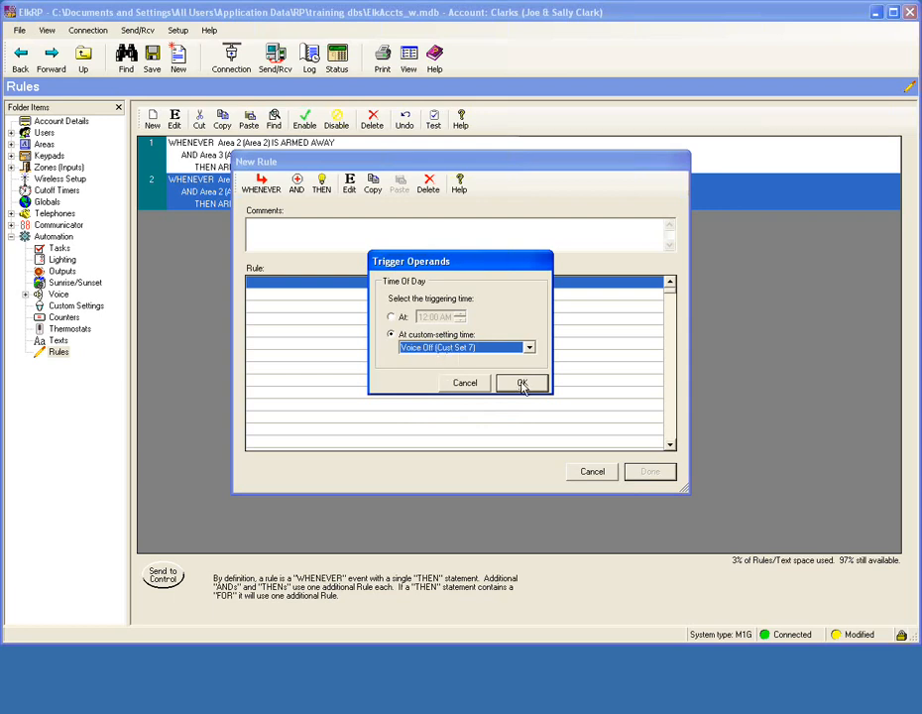
left_click(523, 384)
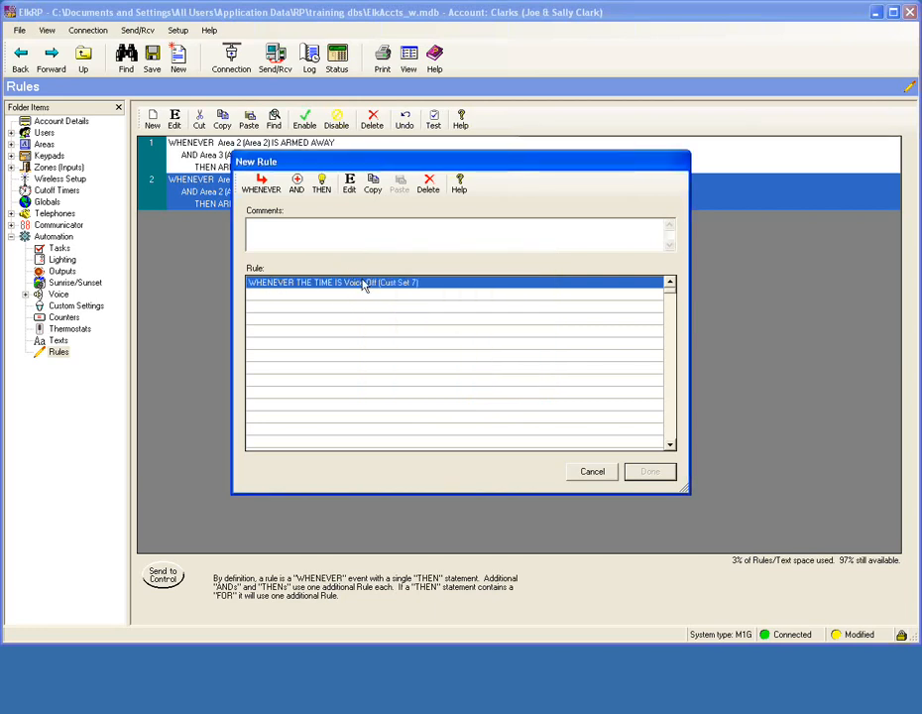
Add a THEN action that disables non-alarm voice messages, and finish the rule.
left_click(320, 186)
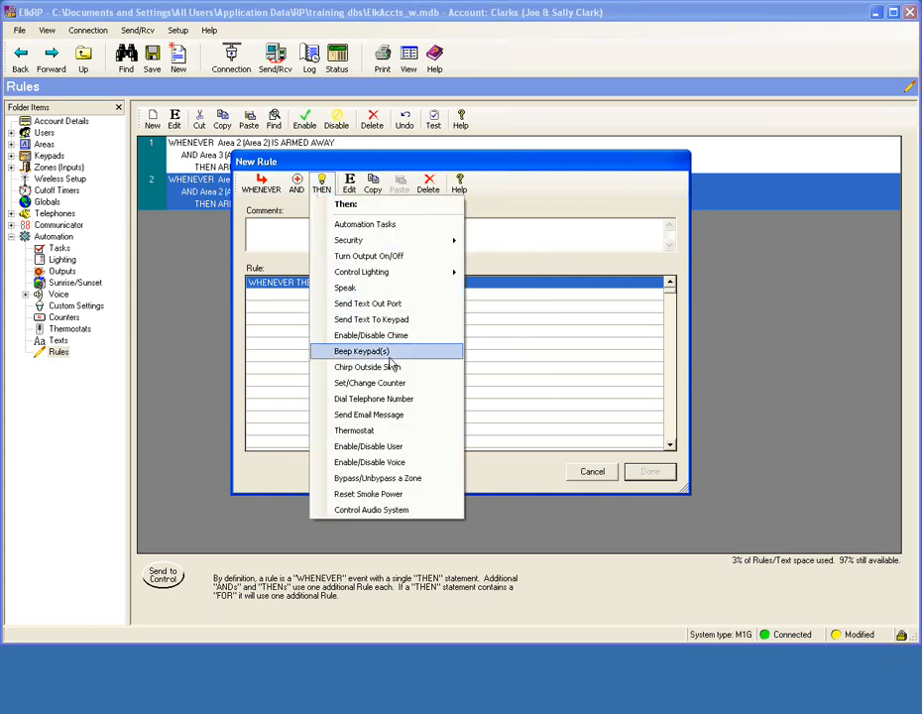
left_click(410, 464)
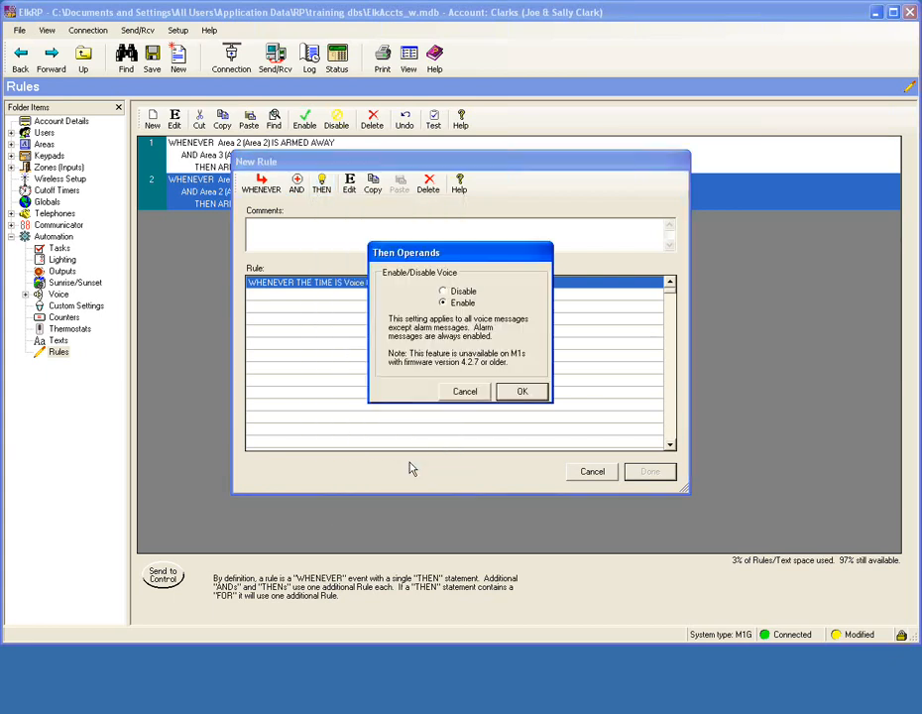
left_click(455, 293)
left_click(526, 394)
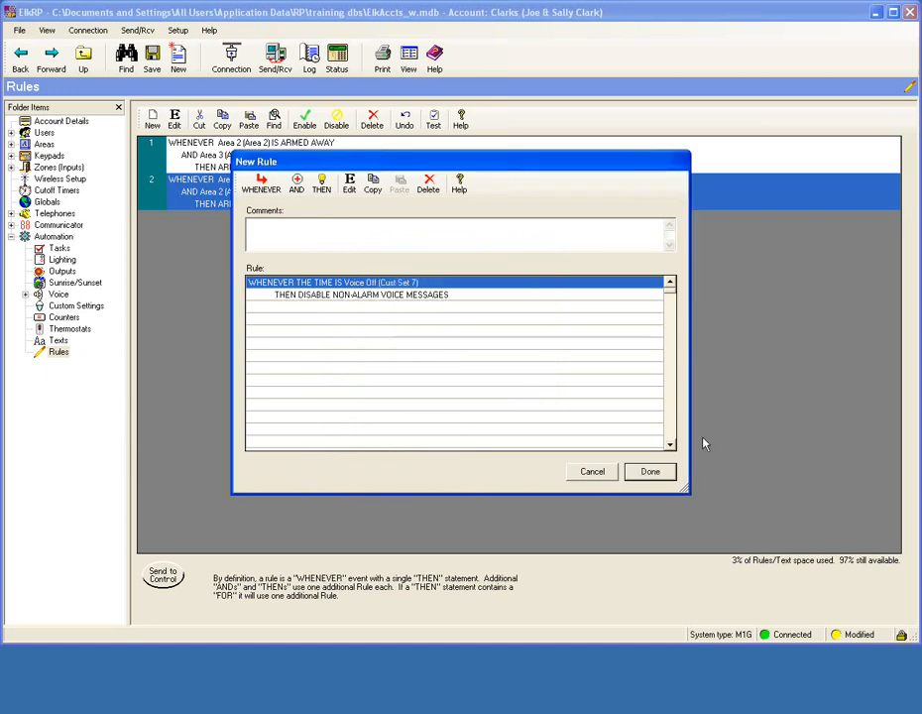
left_click(652, 471)
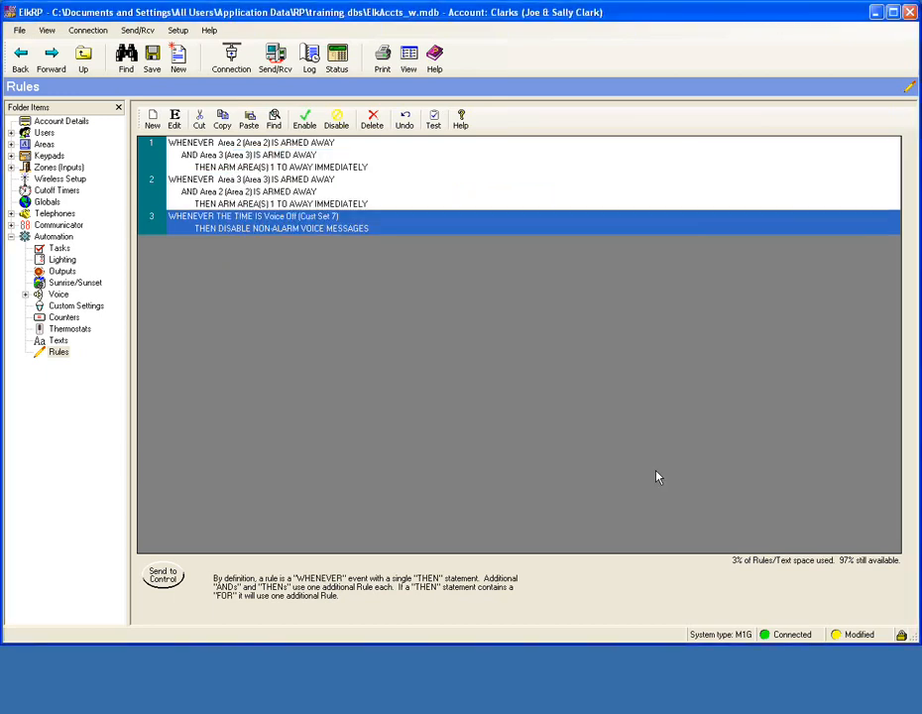
Duplicate the Voice Off rule by copying it and inserting the copy before the selection.
right_click(282, 227)
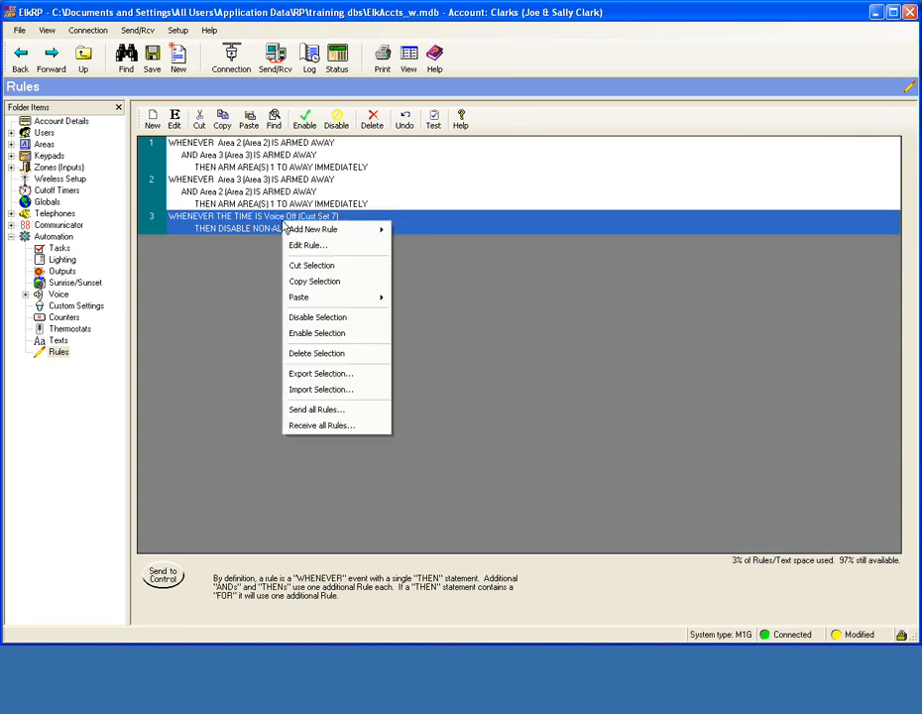
left_click(325, 287)
right_click(309, 227)
mouse_move(367, 310)
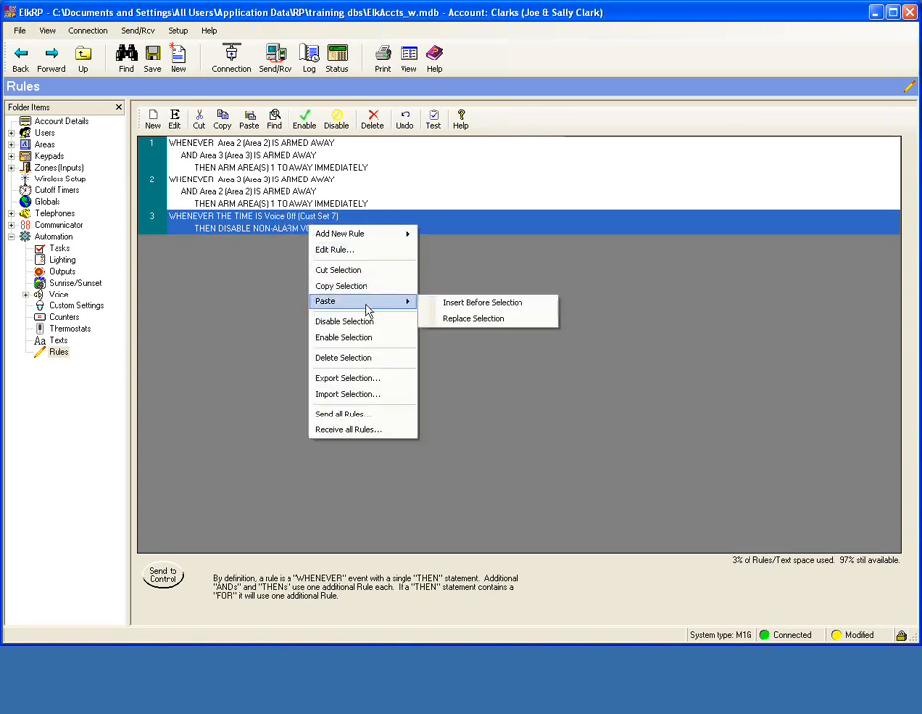
left_click(436, 303)
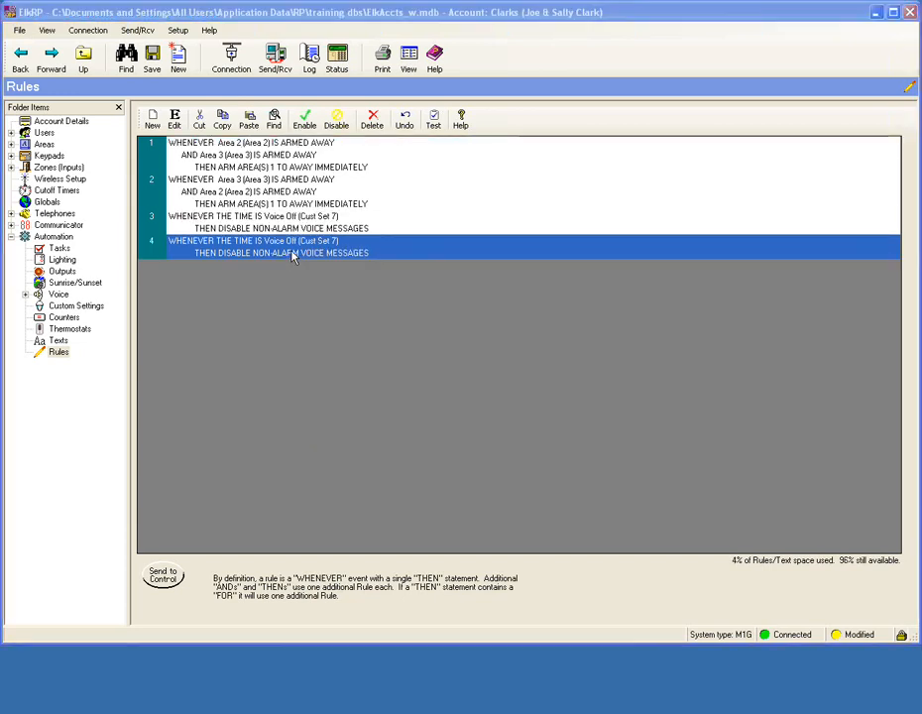
Edit the fourth rule and change its trigger to the custom-setting time Voice On (Cust Set 6).
double_click(293, 254)
double_click(353, 284)
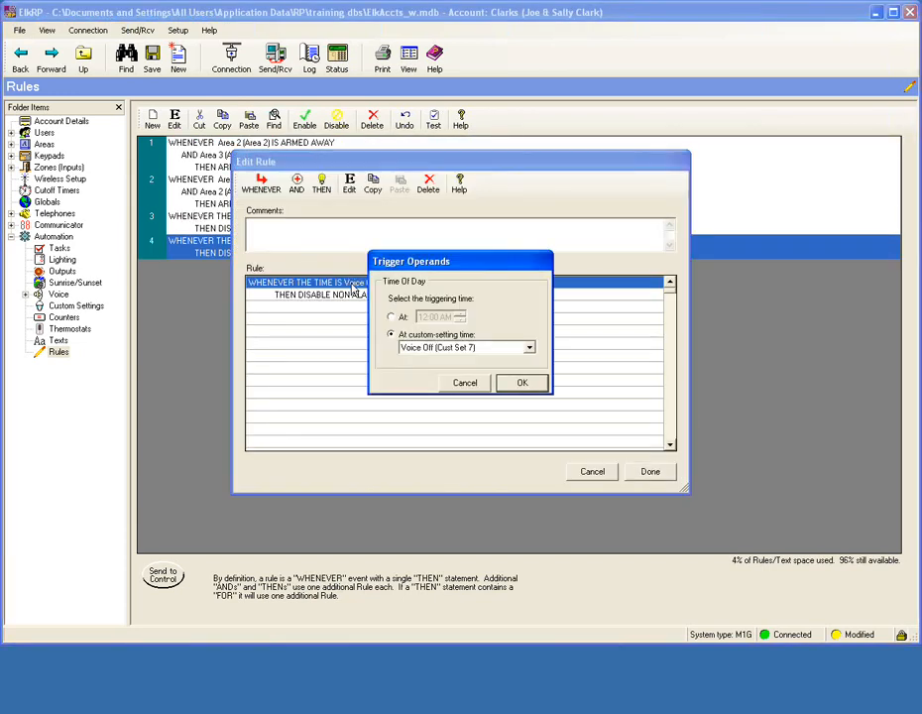
left_click(529, 347)
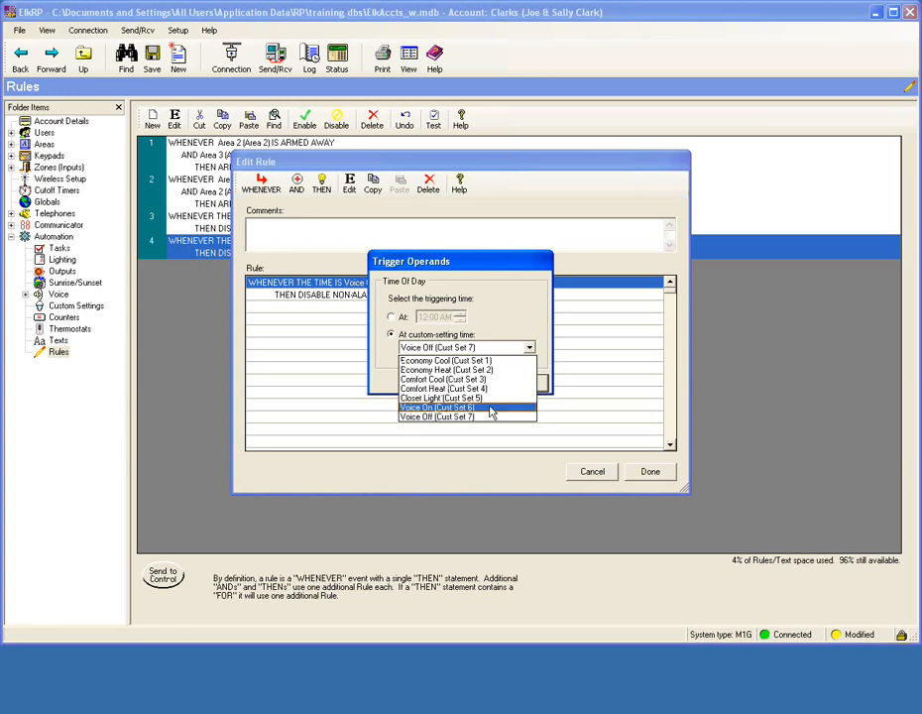
left_click(490, 407)
left_click(528, 384)
Change the fourth rule's THEN action to enable voice messages, and finish the rule.
double_click(375, 296)
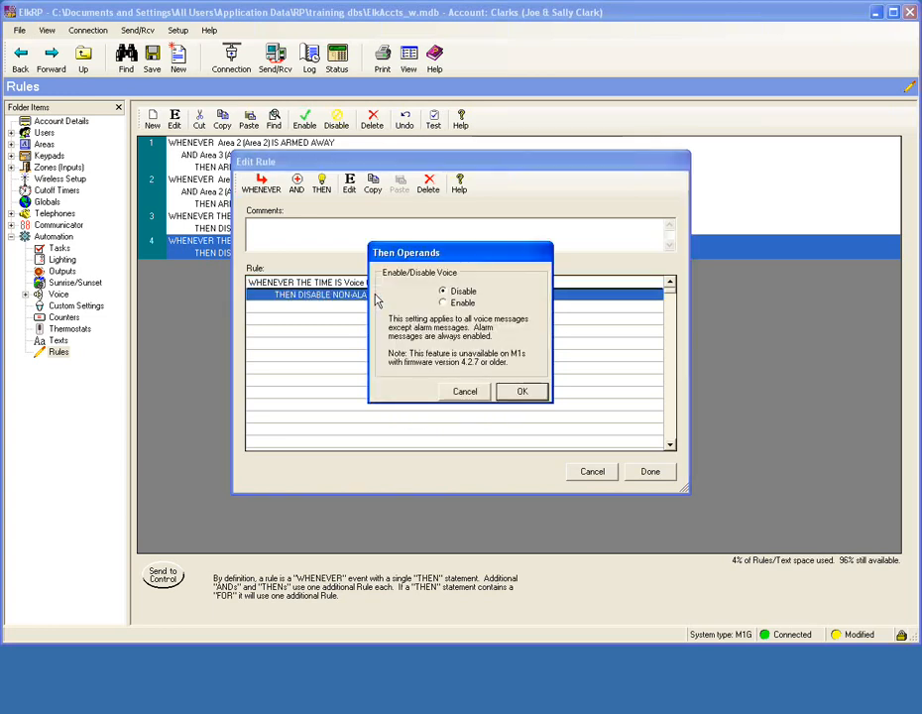
left_click(442, 302)
left_click(522, 391)
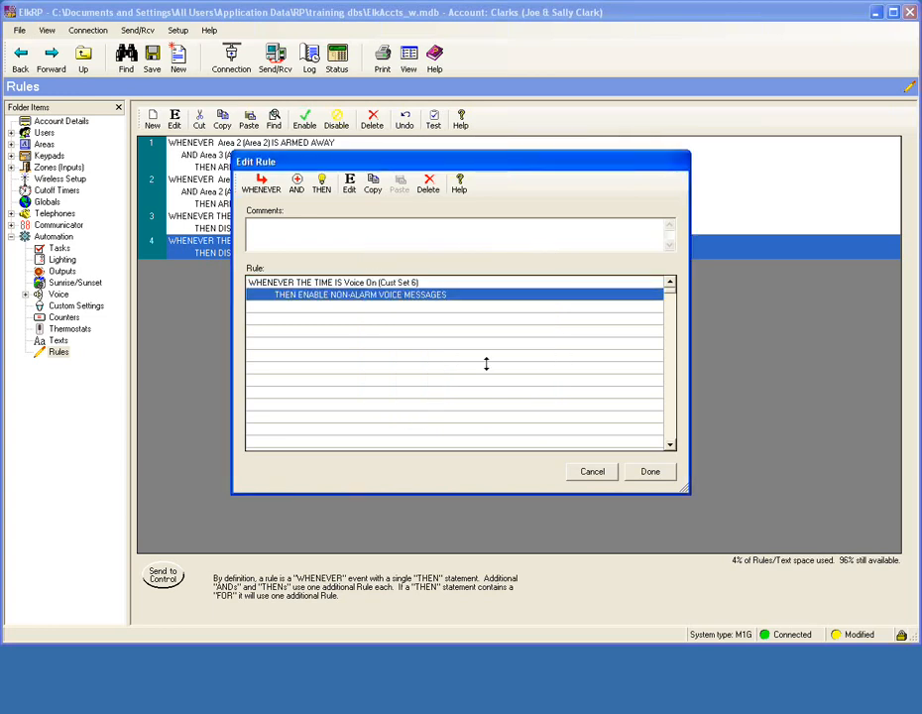
left_click(659, 474)
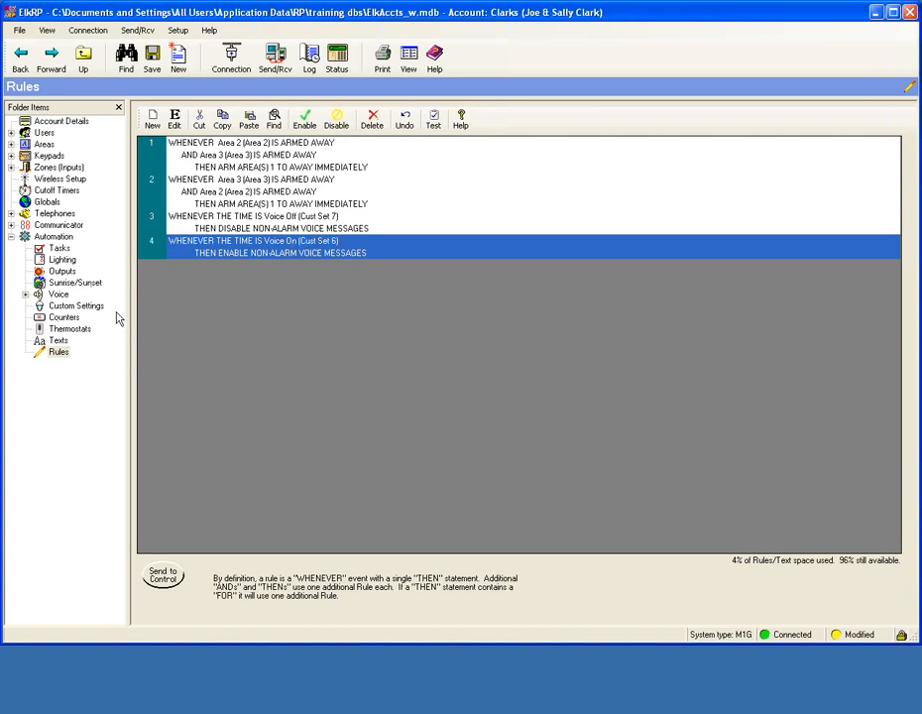
Start a new rule with a WHENEVER trigger for the F4 key on any keypad.
left_click(152, 125)
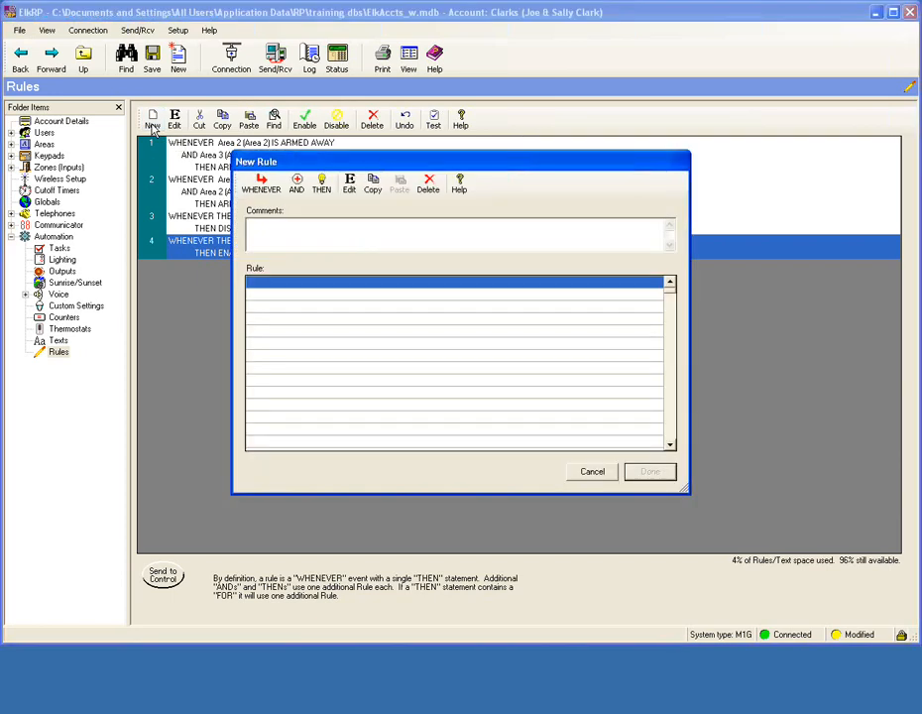
left_click(295, 184)
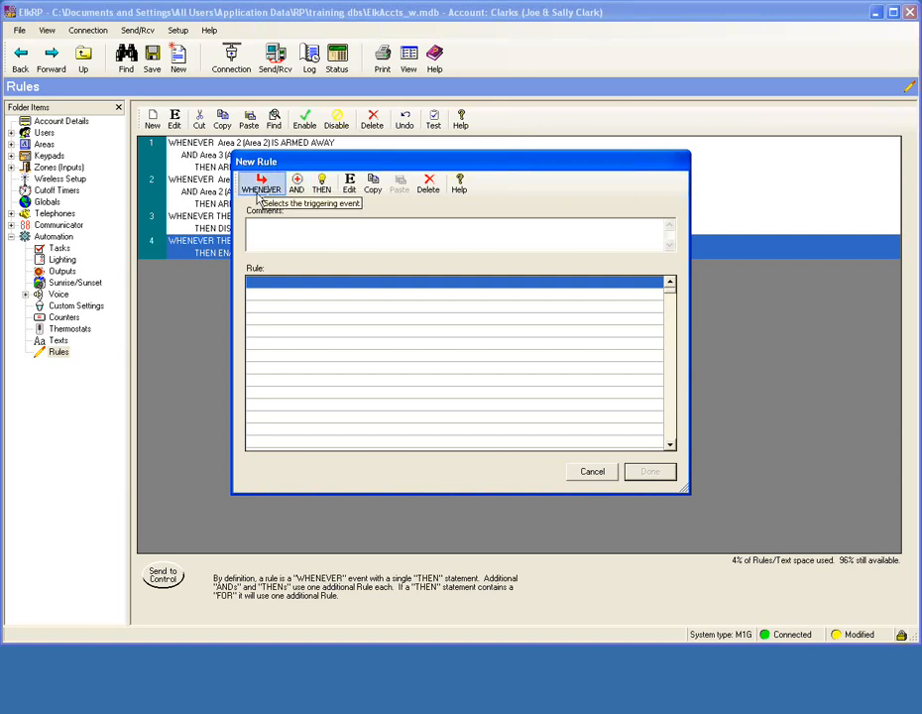
left_click(263, 186)
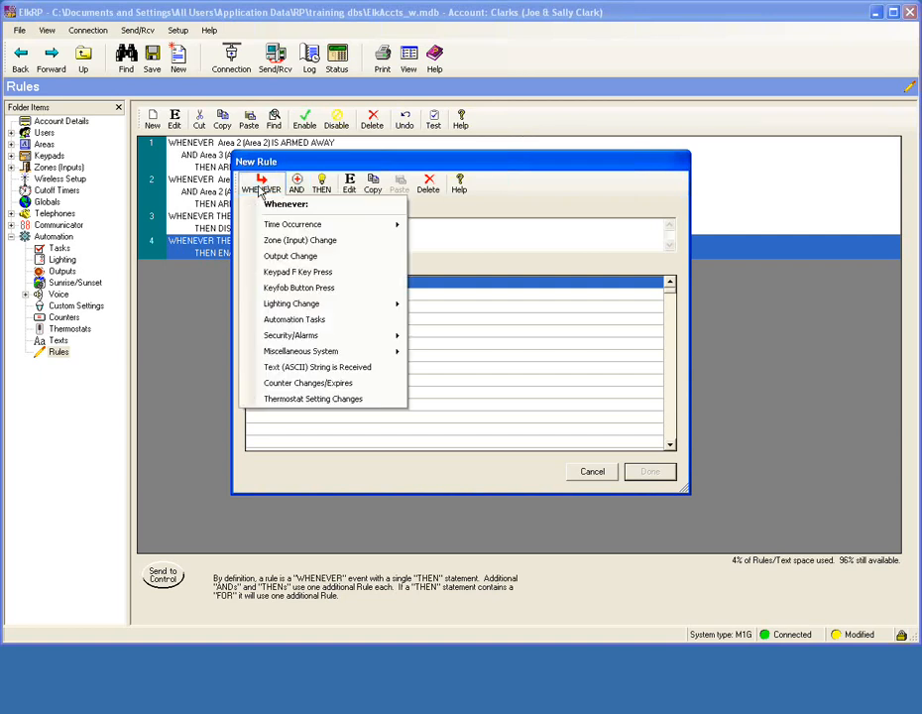
left_click(294, 273)
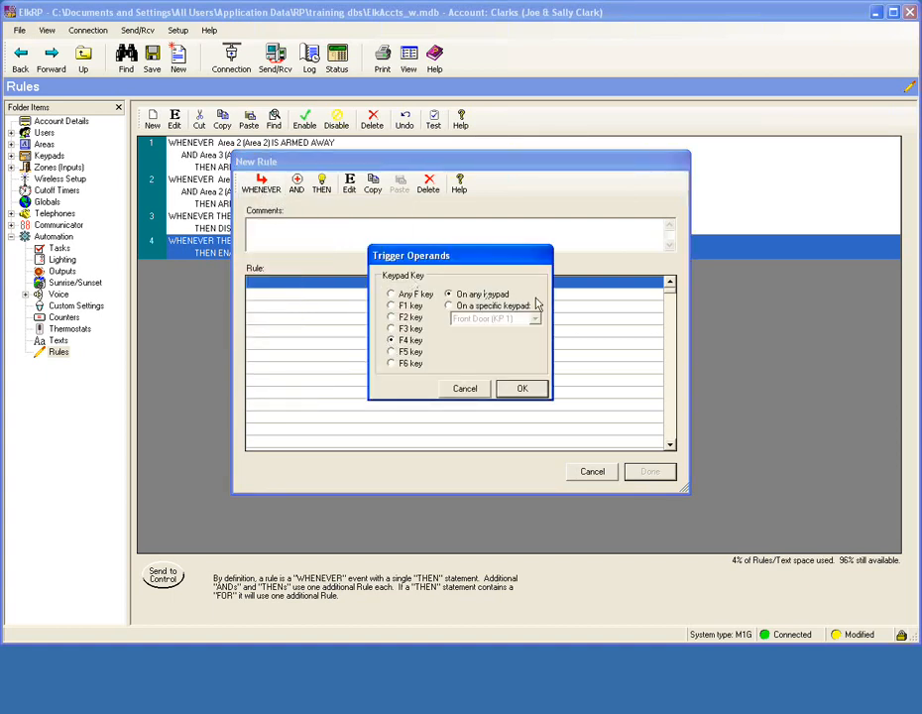
left_click(521, 387)
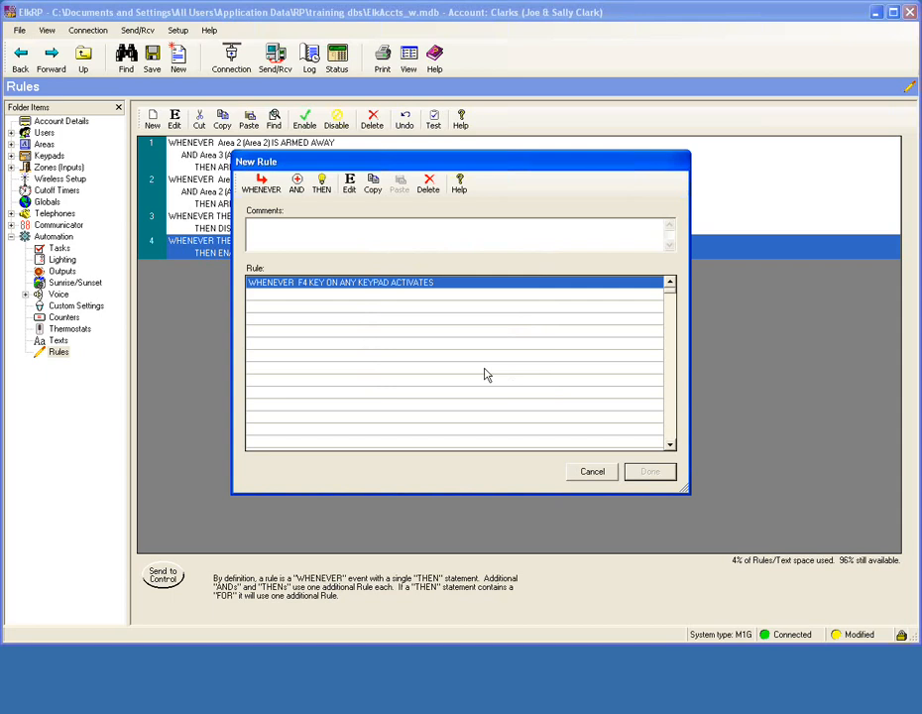
Add a THEN action that toggles Output 100, and finish the F4 key rule.
left_click(315, 191)
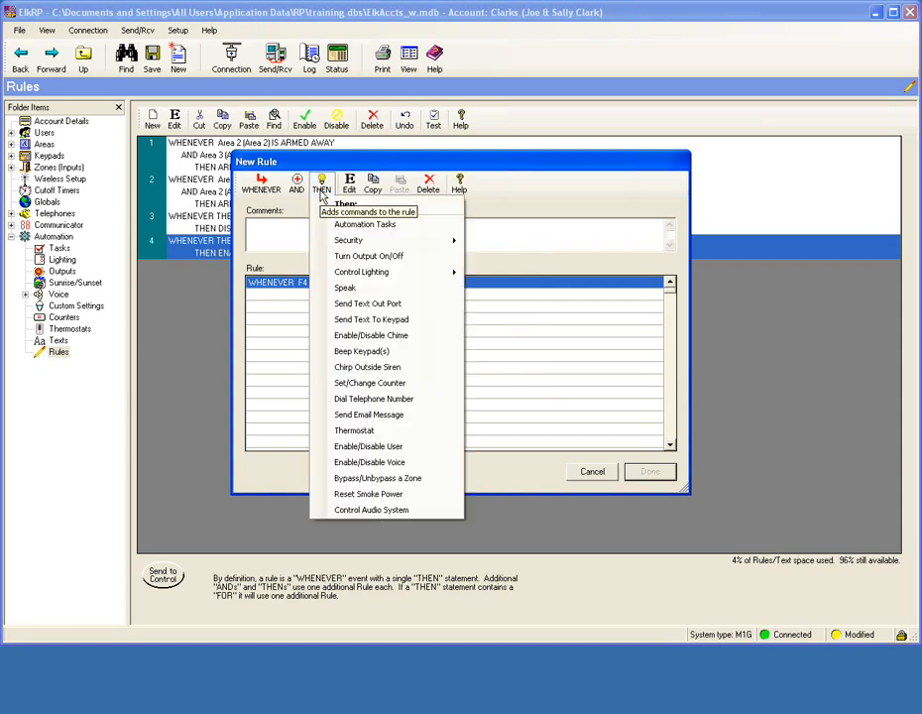
left_click(364, 256)
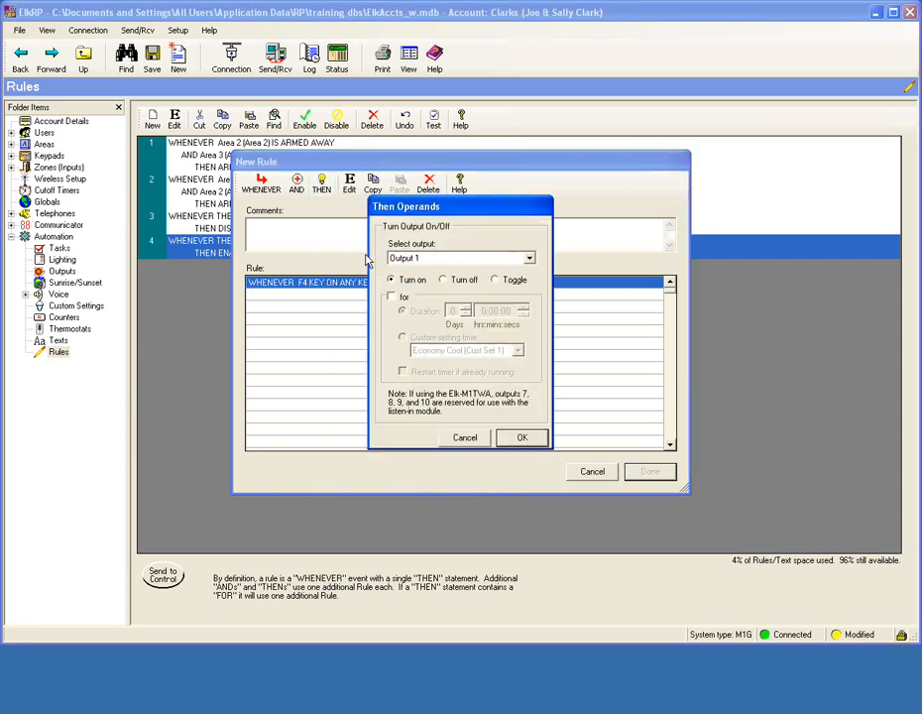
left_click(529, 258)
scroll(535, 290, "down", 10)
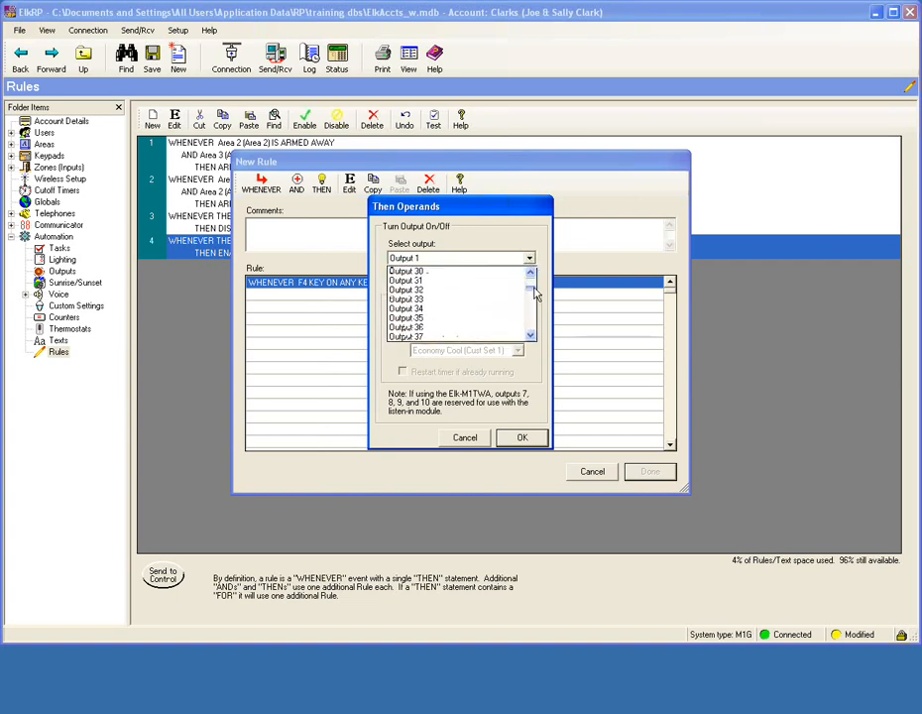
scroll(535, 293, "down", 20)
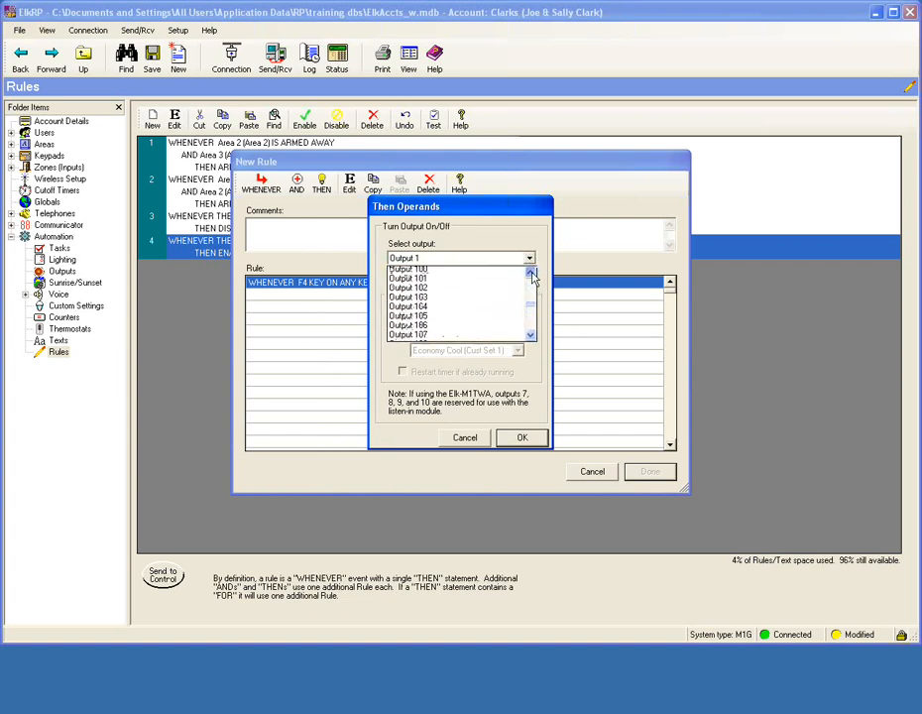
left_click(409, 269)
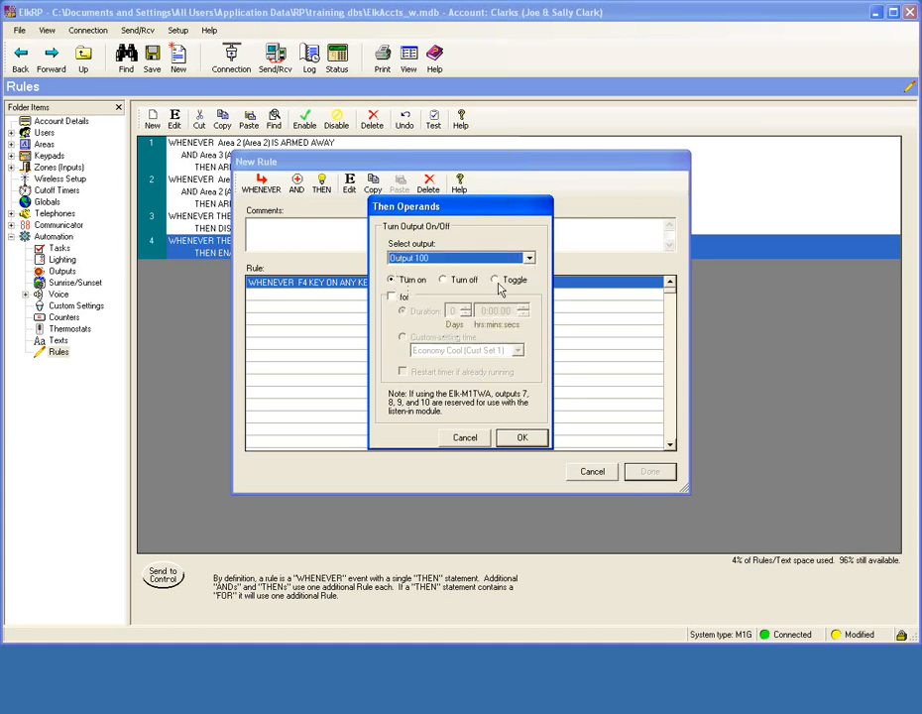
left_click(499, 284)
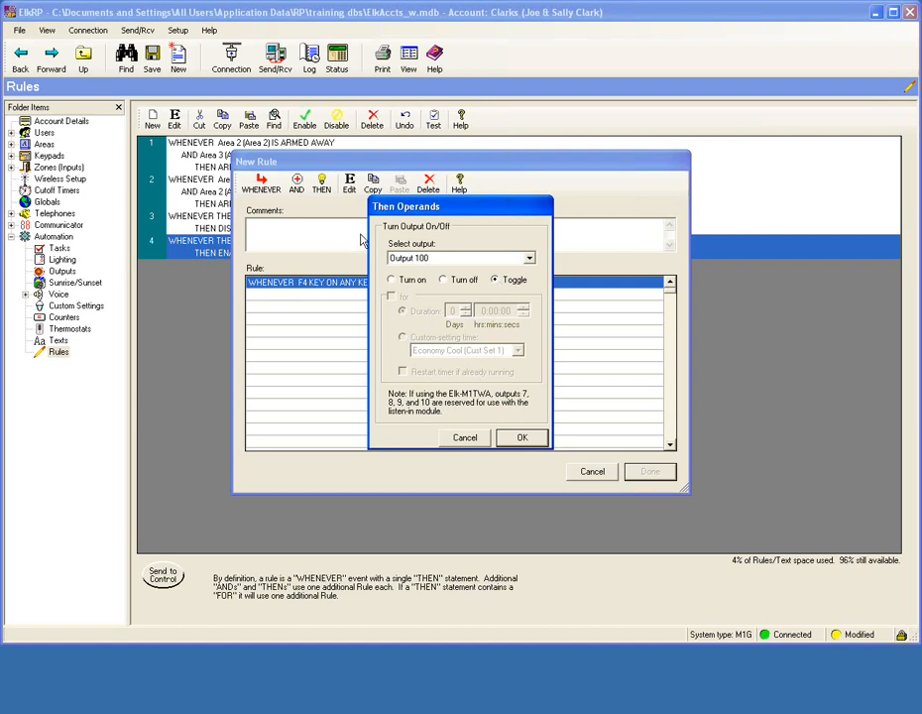
left_click(520, 436)
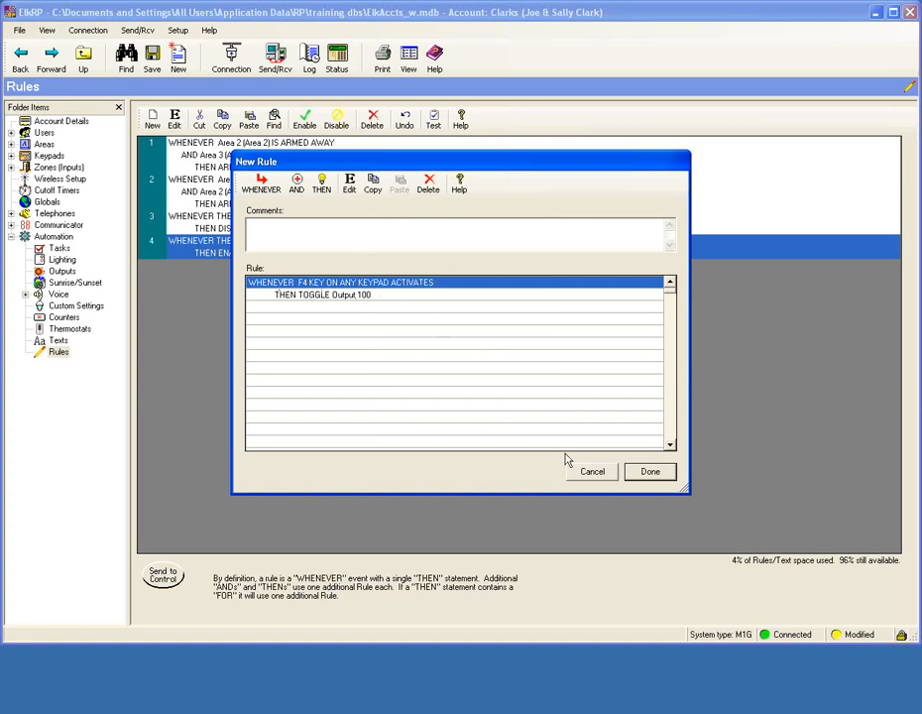
left_click(651, 472)
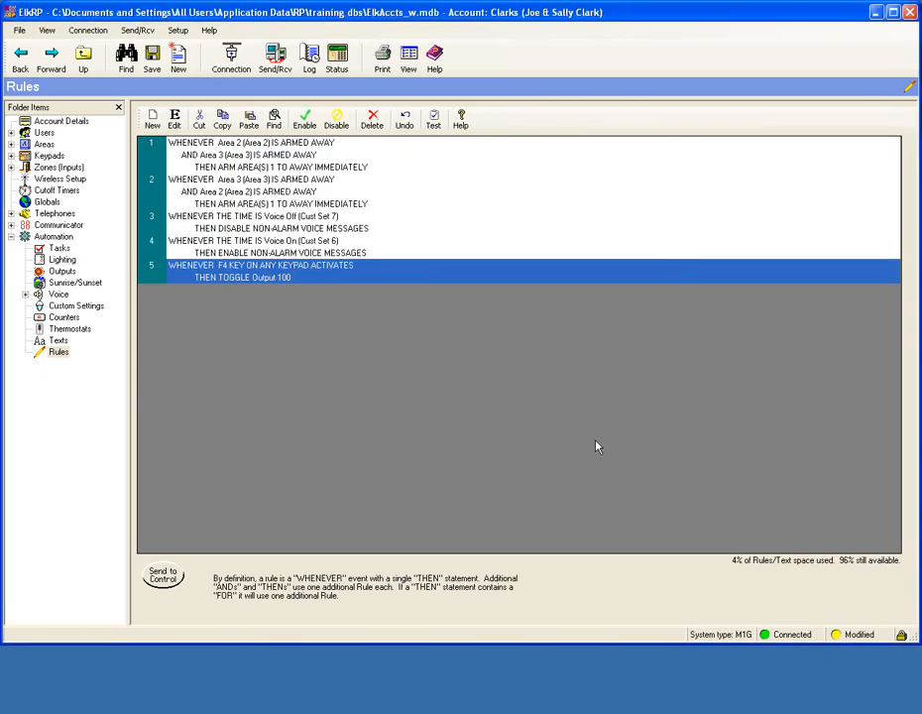
Start a new rule with a WHENEVER trigger for Output 100 being turned on.
left_click(152, 124)
left_click(262, 184)
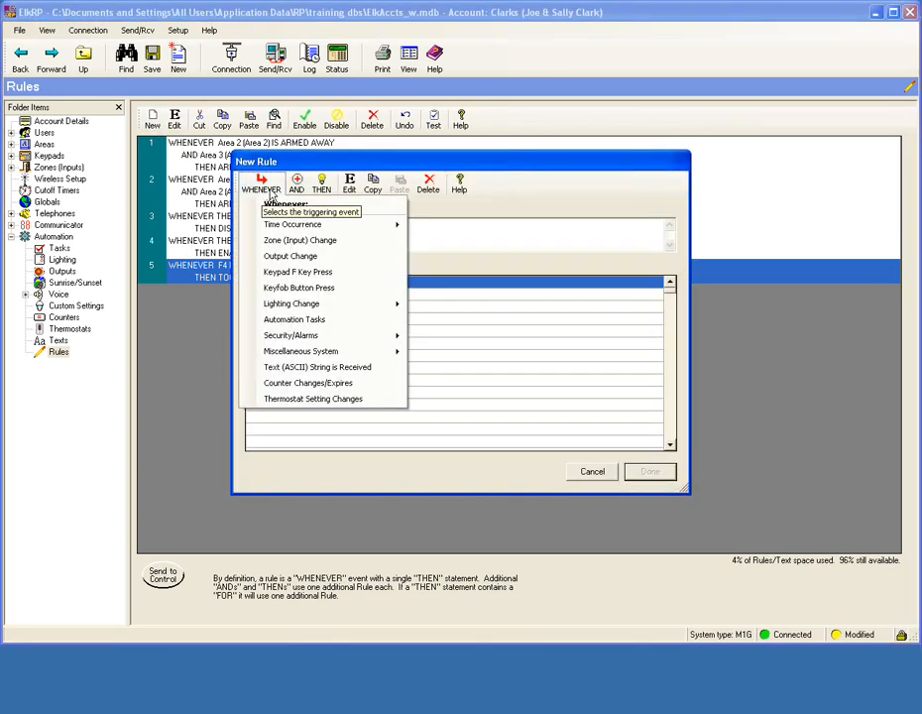
left_click(296, 254)
left_click(529, 324)
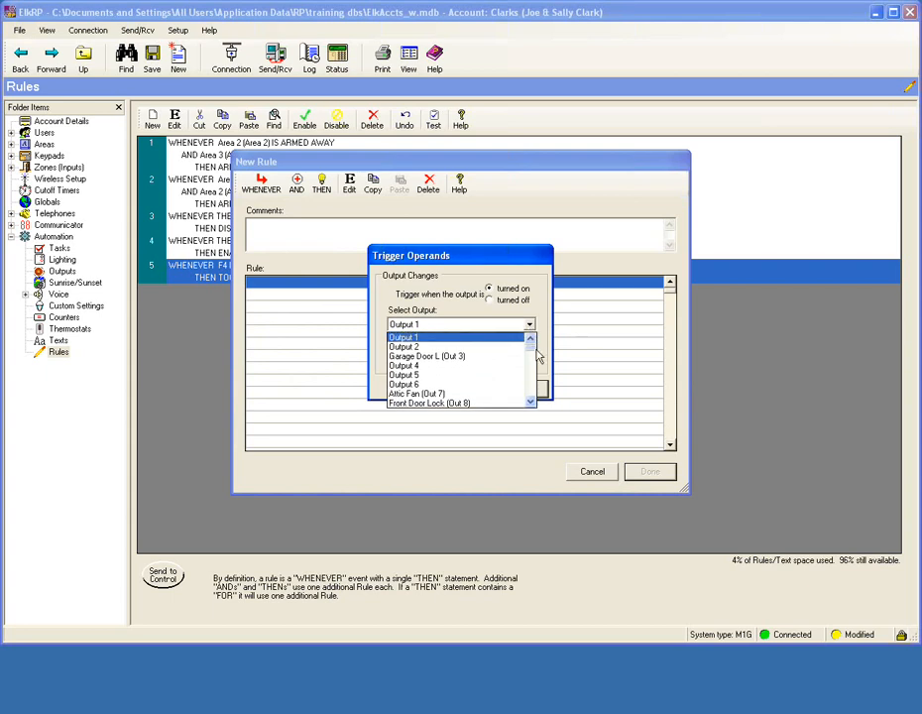
left_click_drag(531, 344, 531, 370)
left_click(530, 338)
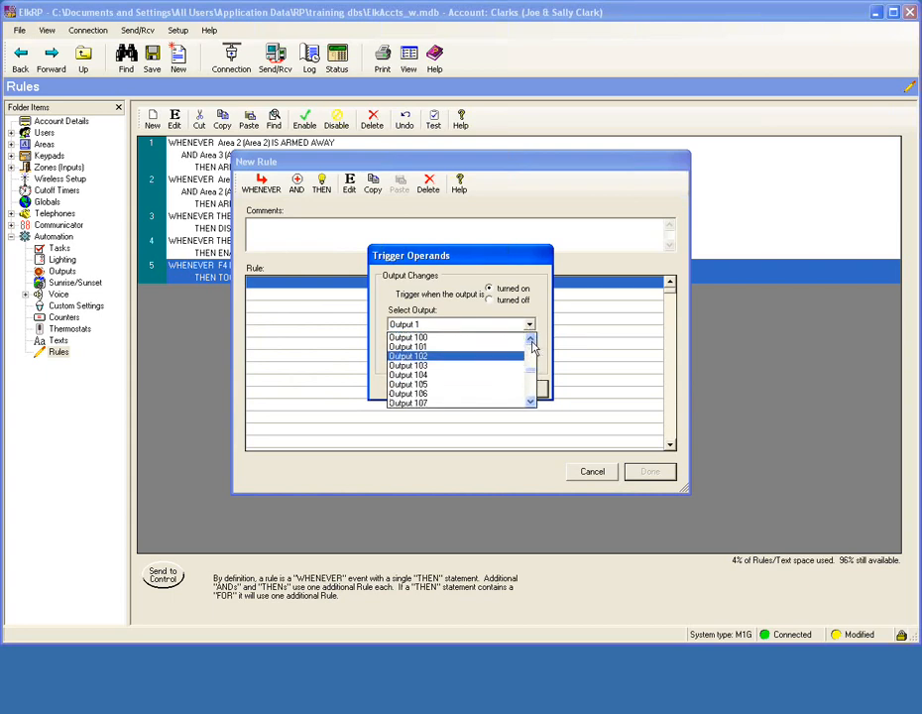
left_click(461, 340)
left_click(535, 386)
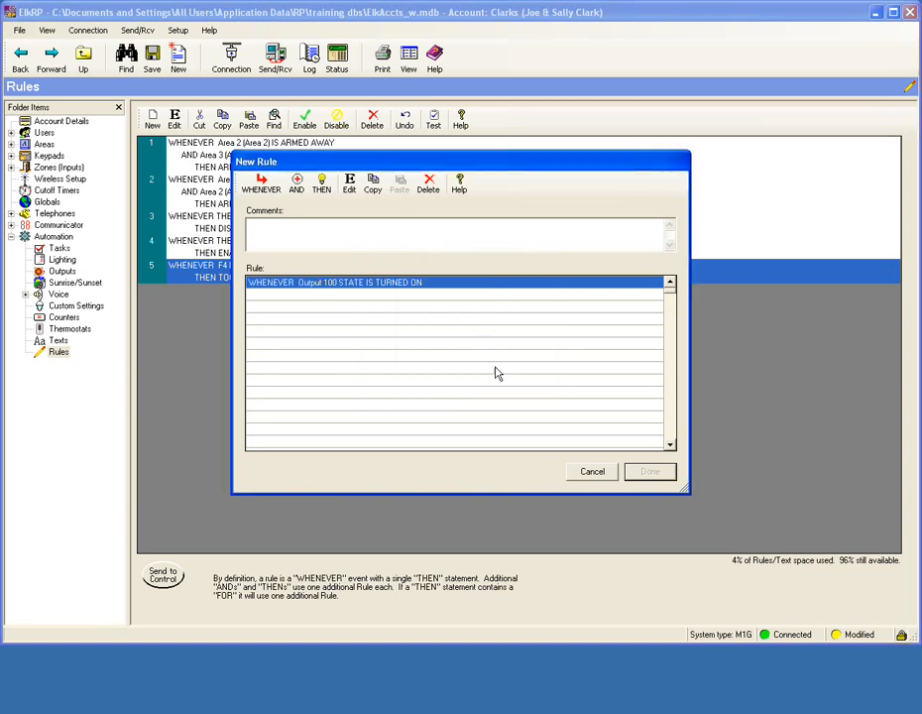
Add a THEN action that disables voice messages, and finish the Output 100 rule.
left_click(321, 188)
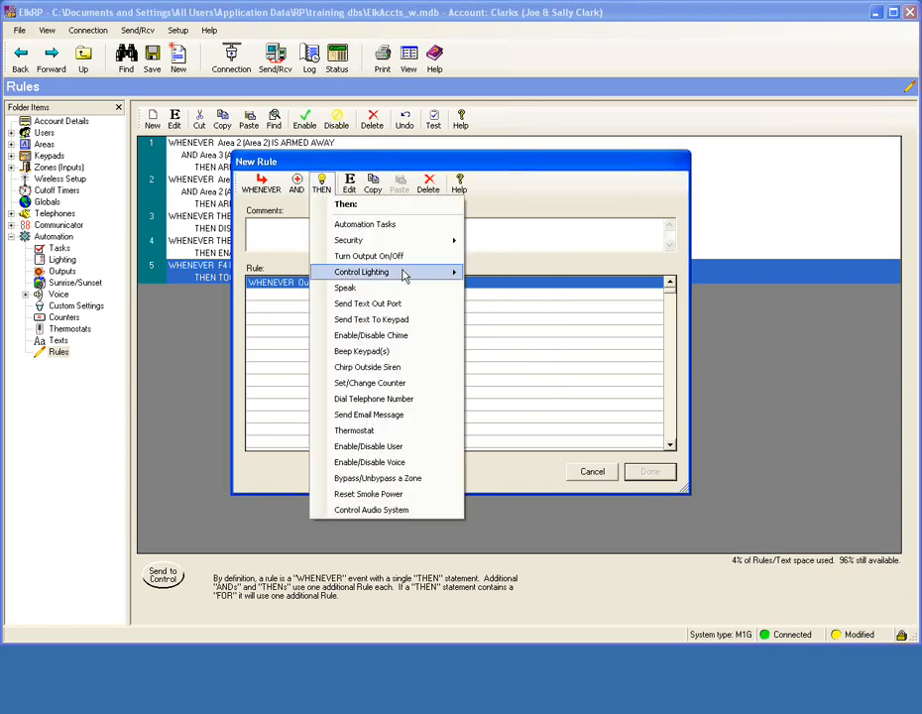
left_click(407, 463)
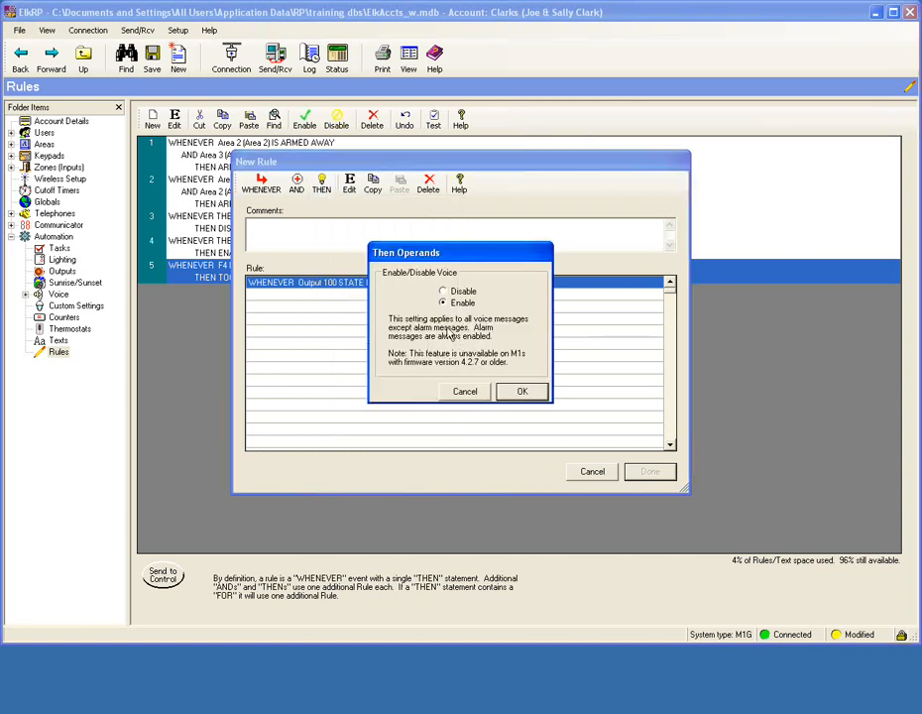
left_click(443, 290)
left_click(534, 395)
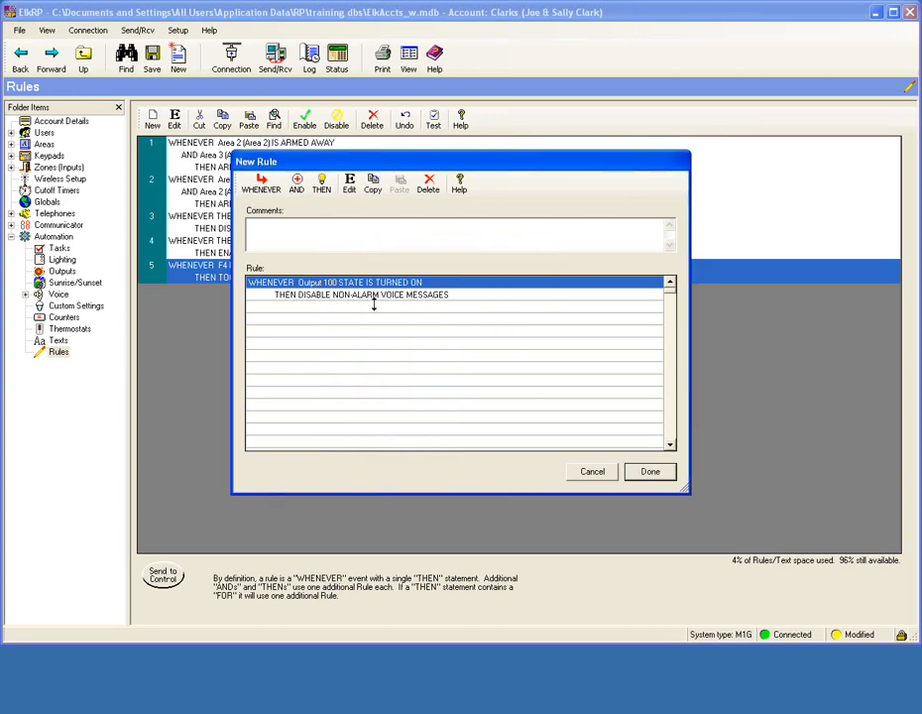
left_click(651, 472)
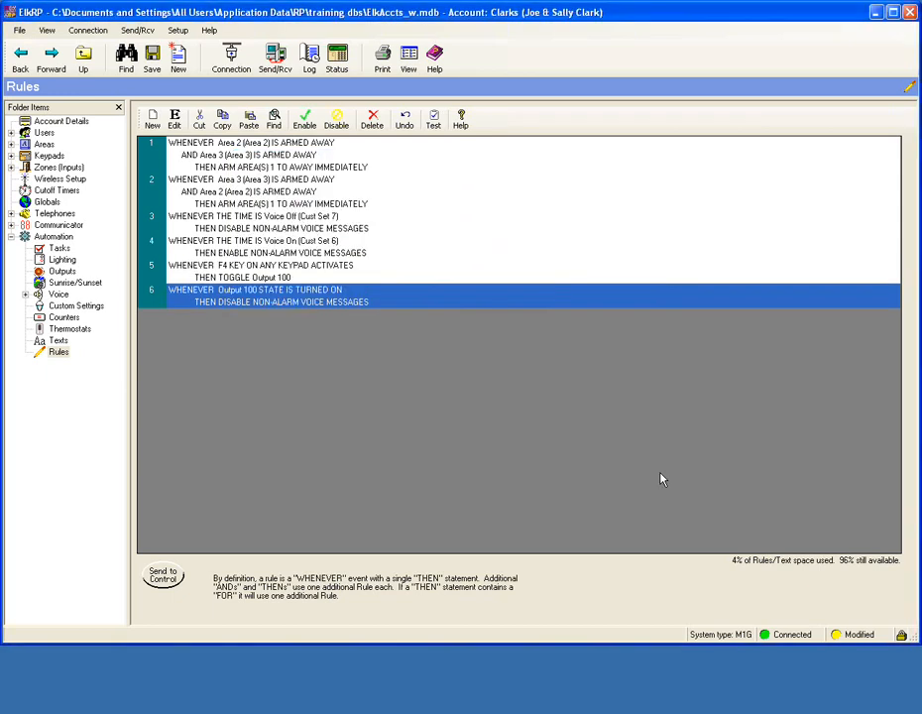
Copy the sixth rule and paste the duplicate below it as the seventh rule.
right_click(277, 296)
left_click(309, 354)
right_click(312, 297)
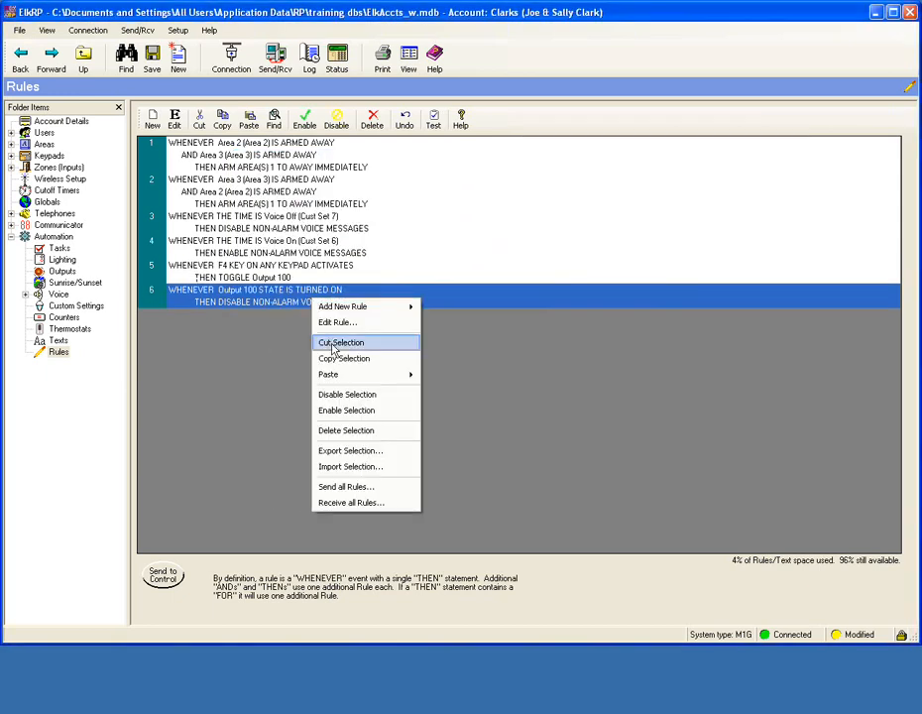
mouse_move(333, 373)
left_click(481, 374)
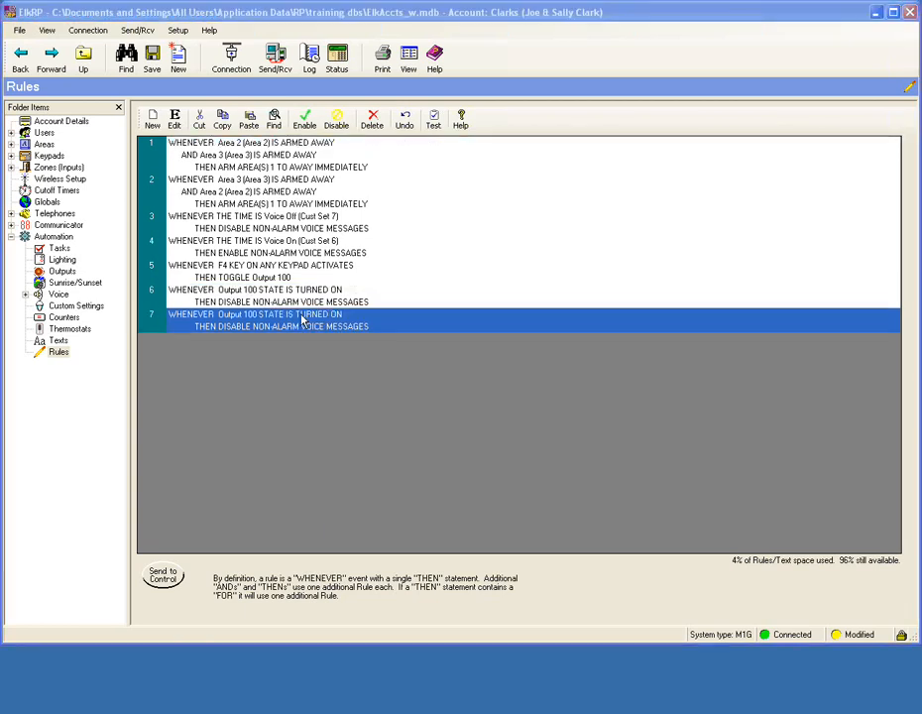
Edit the seventh rule and change its trigger to Output 100 being turned off.
double_click(302, 319)
left_click(402, 283)
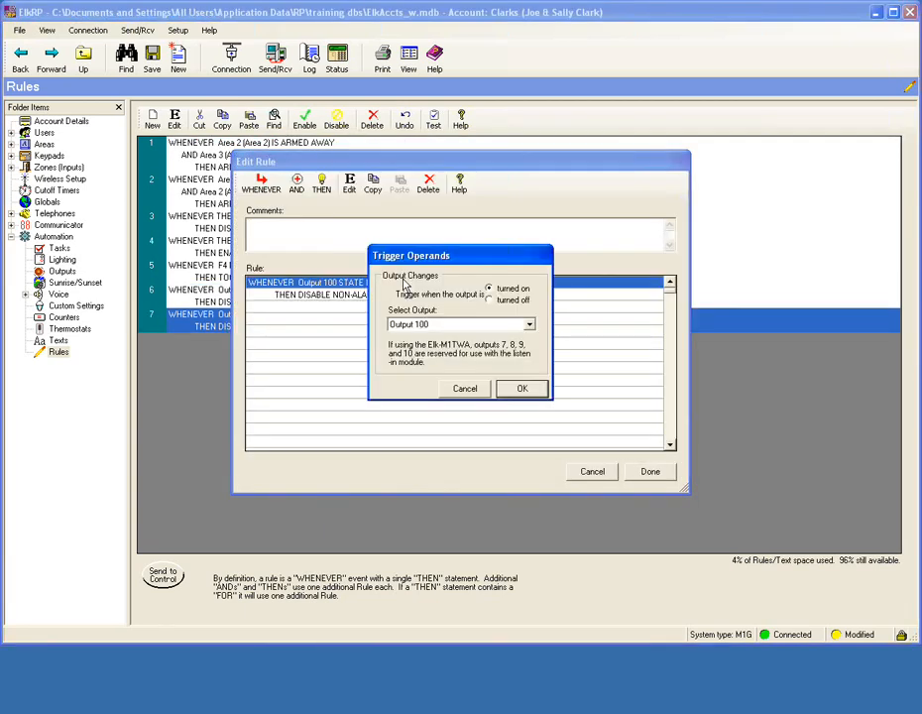
left_click(501, 301)
left_click(519, 389)
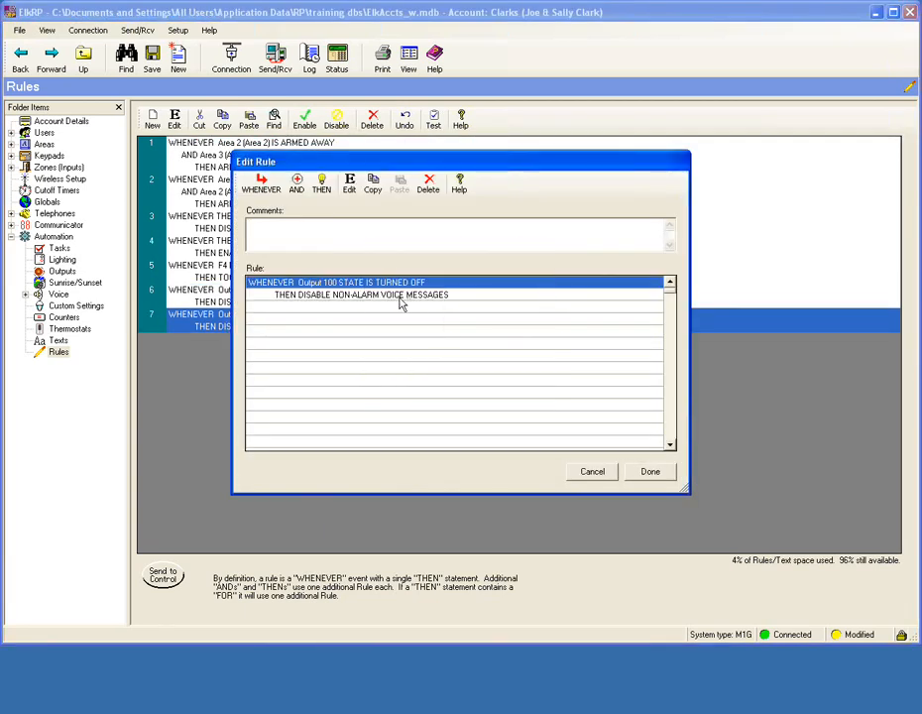
Change the seventh rule's THEN action to enable voice messages, and finish the rule.
left_click(400, 295)
left_click(401, 296)
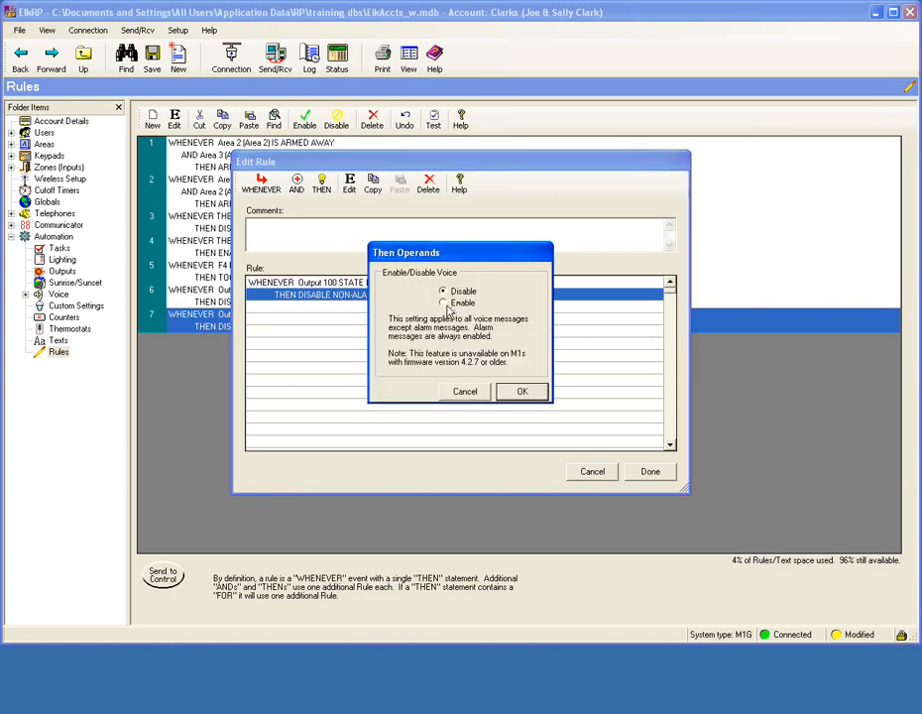
left_click(443, 302)
left_click(521, 391)
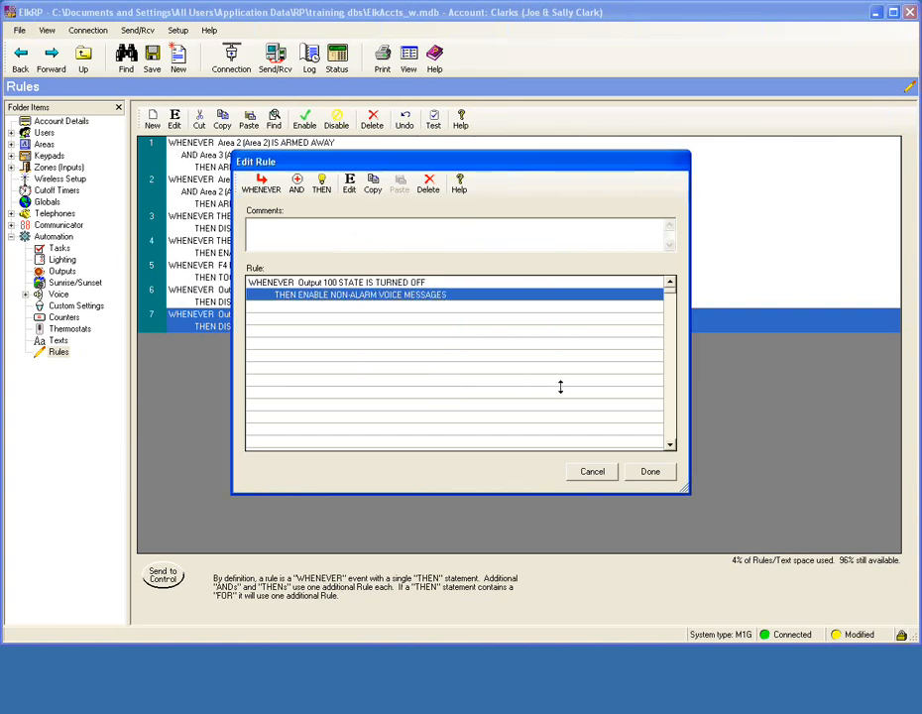
left_click(650, 471)
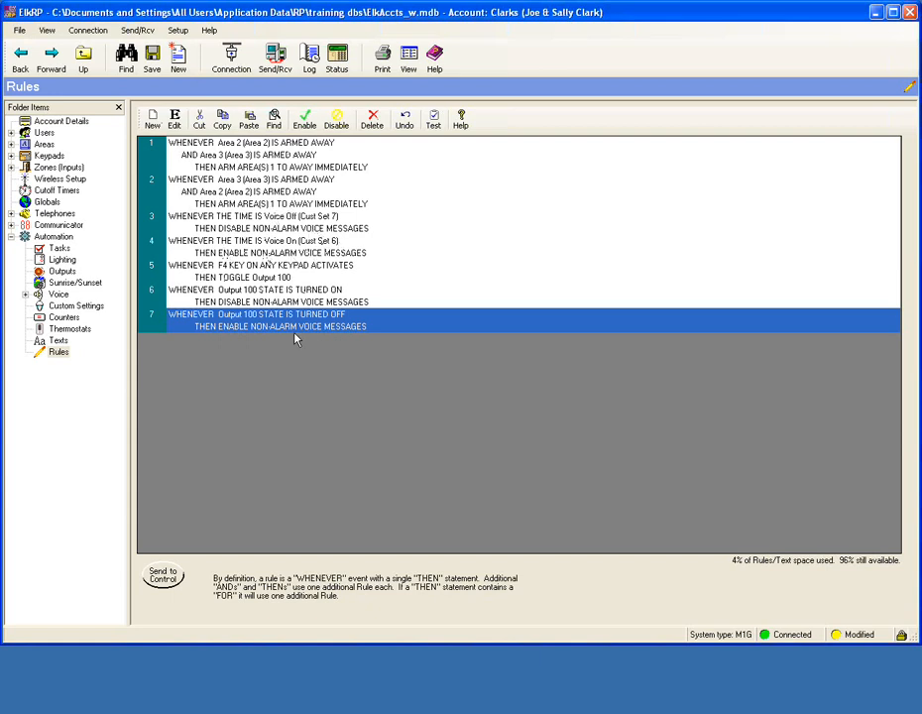
Start a new rule with a WHENEVER trigger for the automation task Tstat Economy (Task 1).
left_click(154, 120)
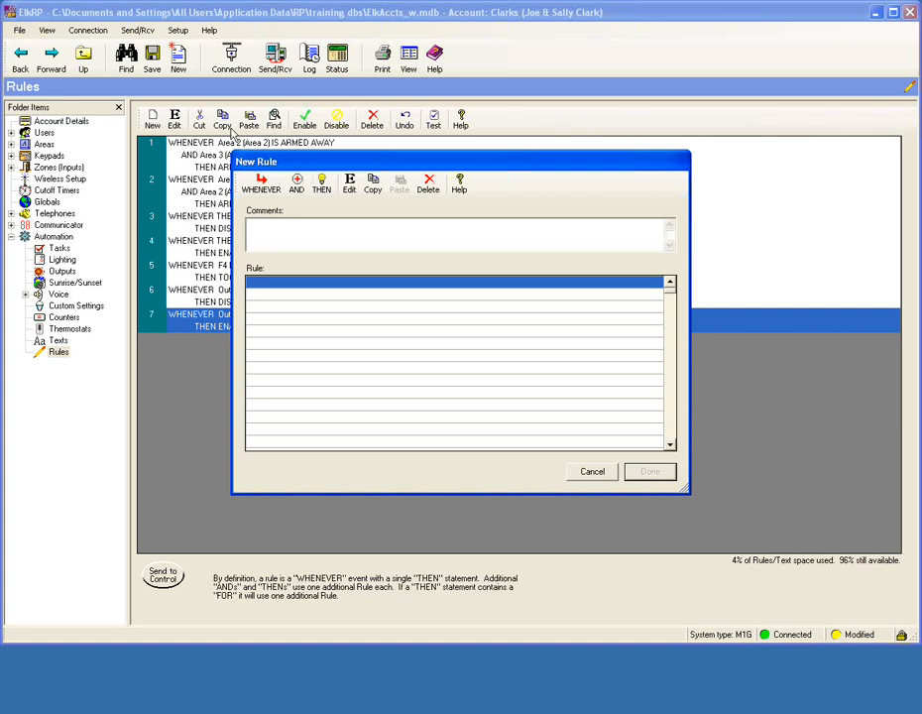
left_click(260, 186)
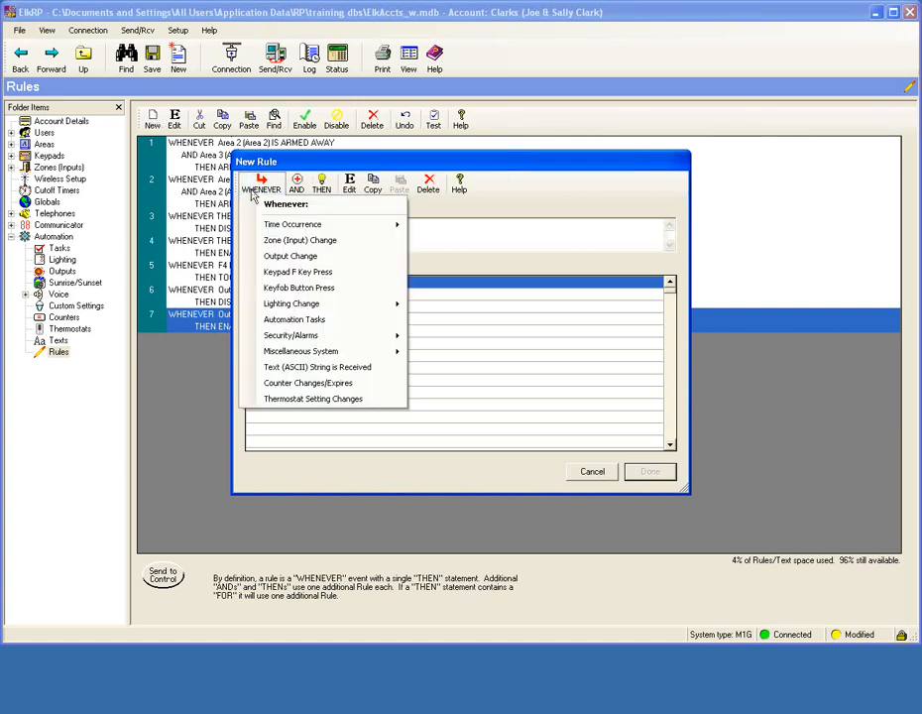
left_click(318, 322)
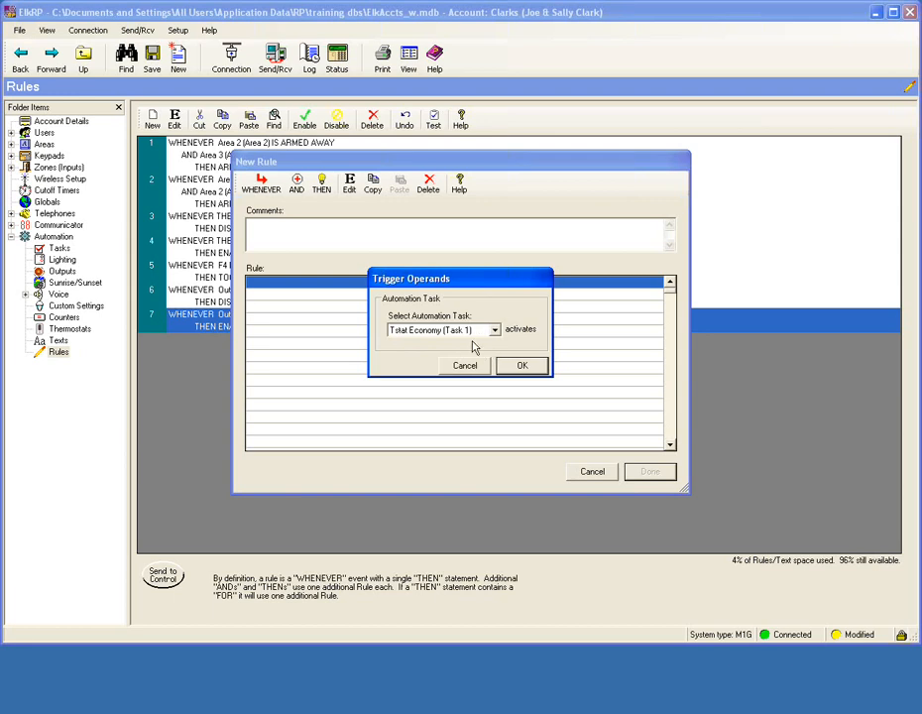
left_click(523, 366)
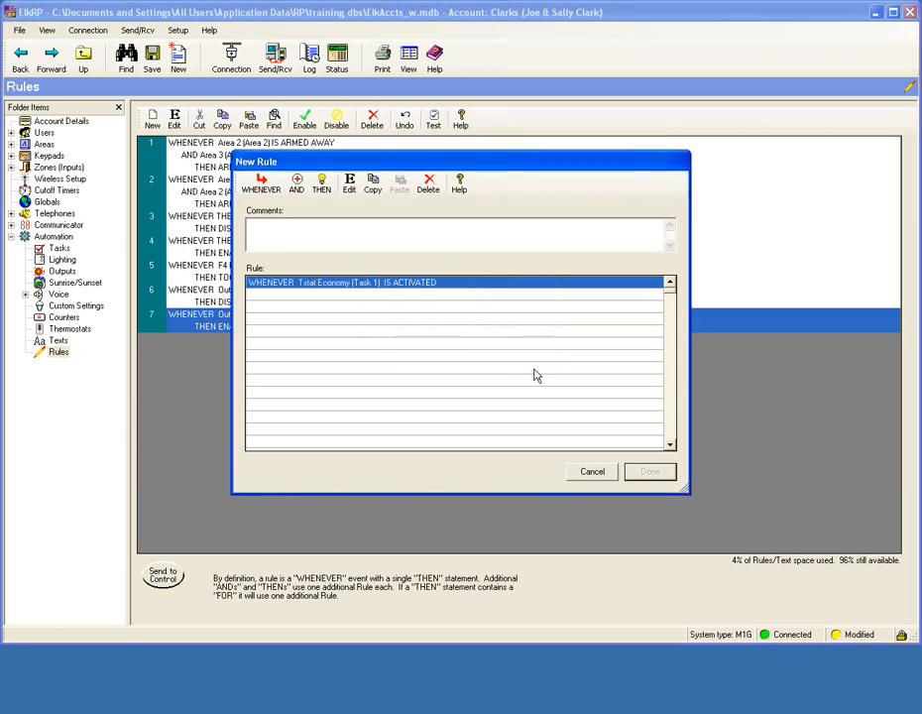
Add a THEN action setting the First Floor (Tstat 1) cooling temperature to the custom setting Economy Cool (Cust Set 1).
left_click(321, 184)
left_click(383, 432)
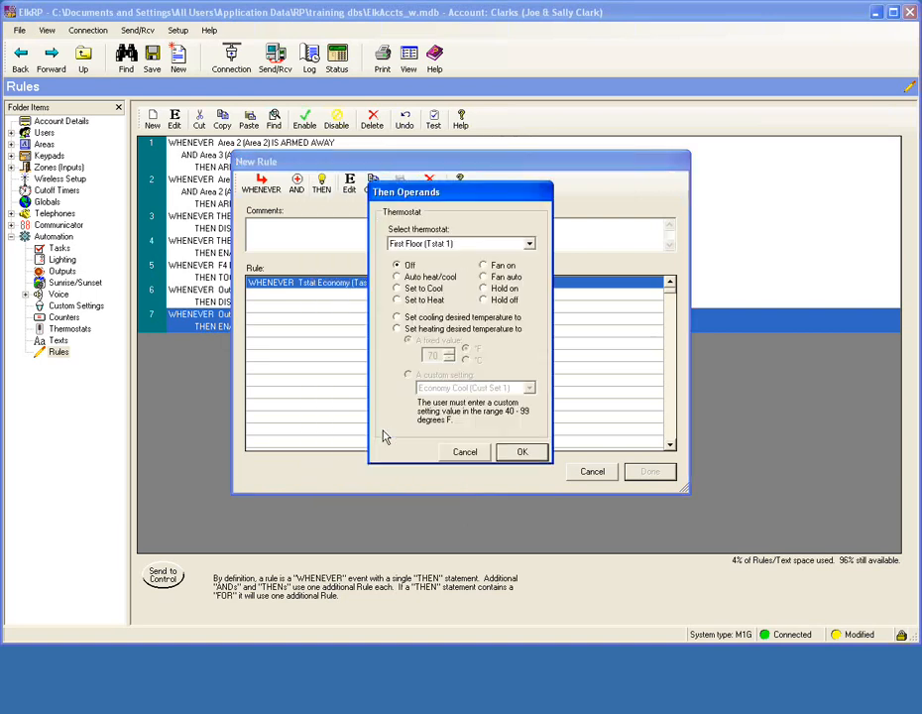
left_click(404, 318)
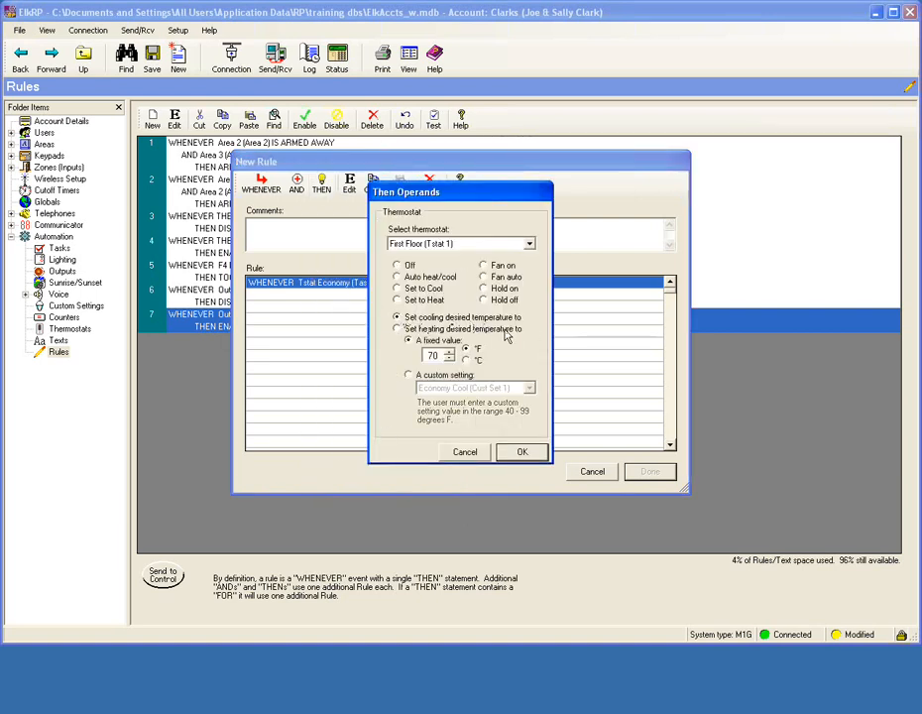
left_click(408, 376)
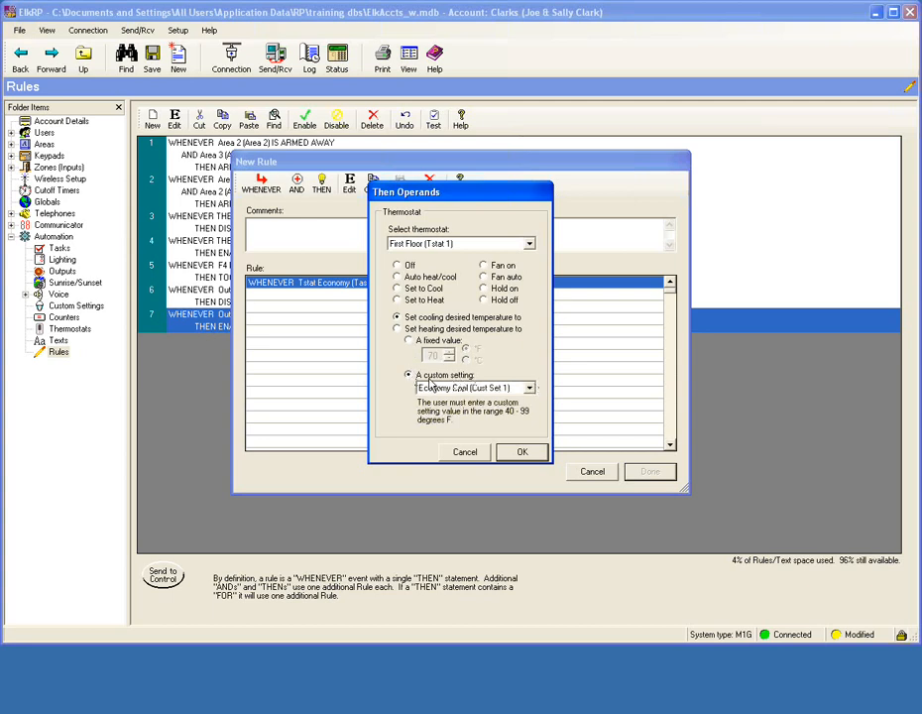
left_click(528, 388)
left_click(478, 382)
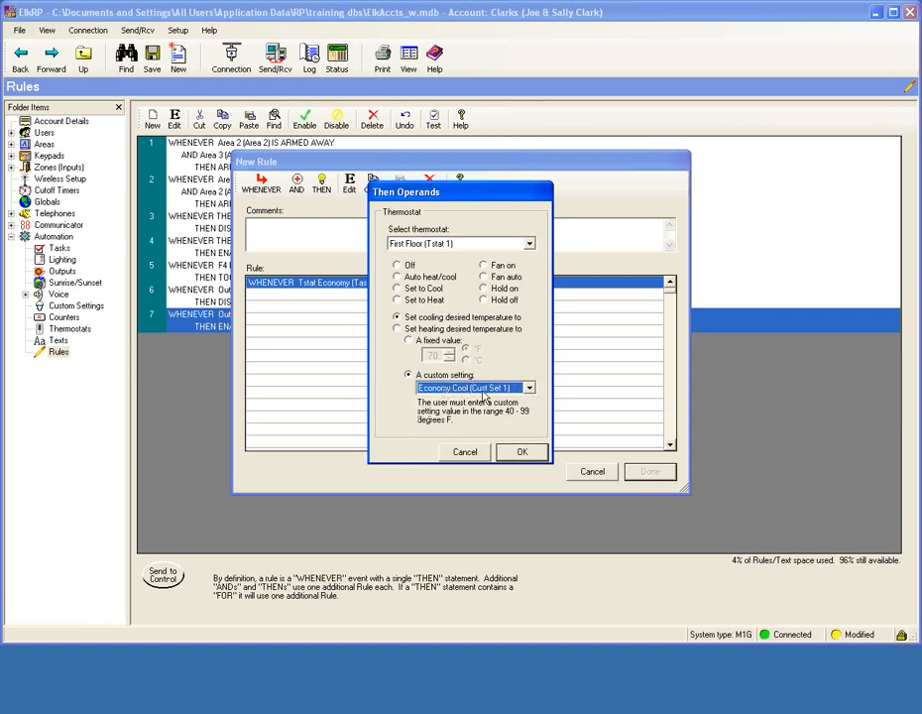
left_click(523, 452)
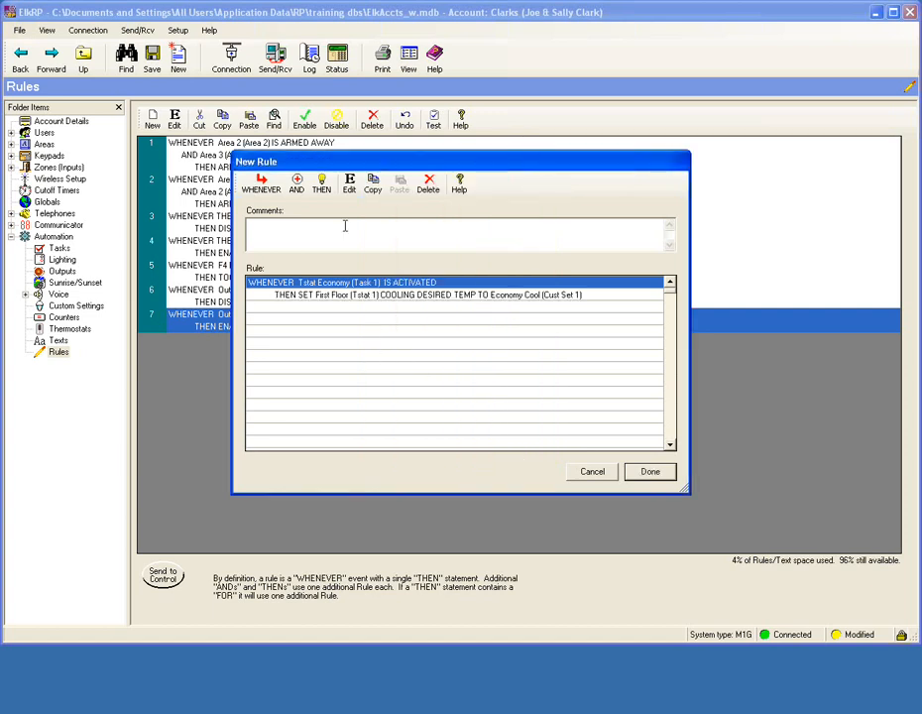
Add a THEN action setting the First Floor (Tstat 1) heating temperature to custom setting Economy Heat (Cust Set 2), and finish the rule.
left_click(323, 187)
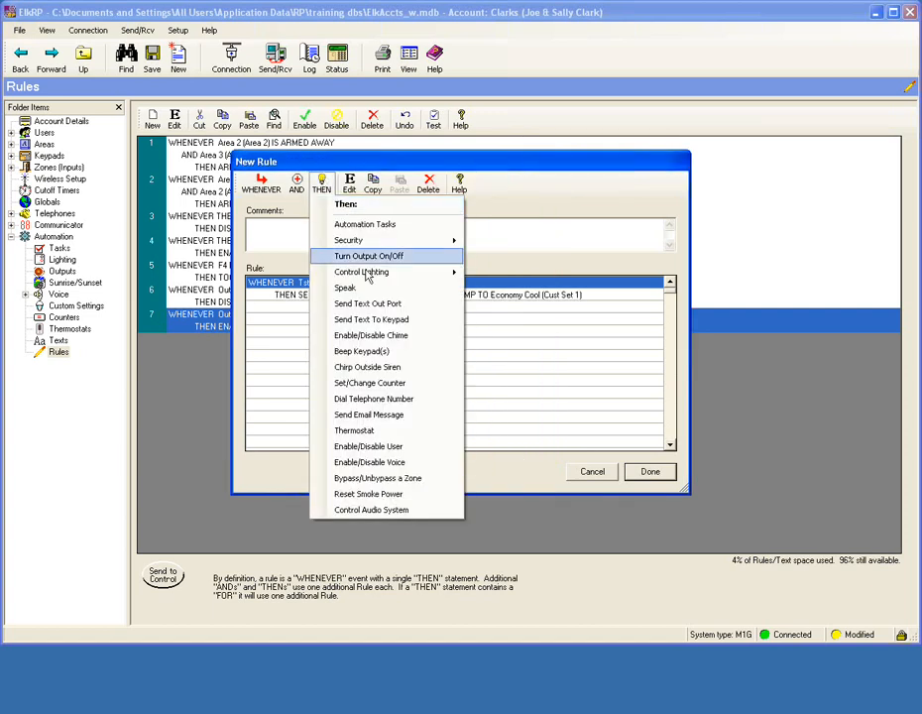
left_click(387, 431)
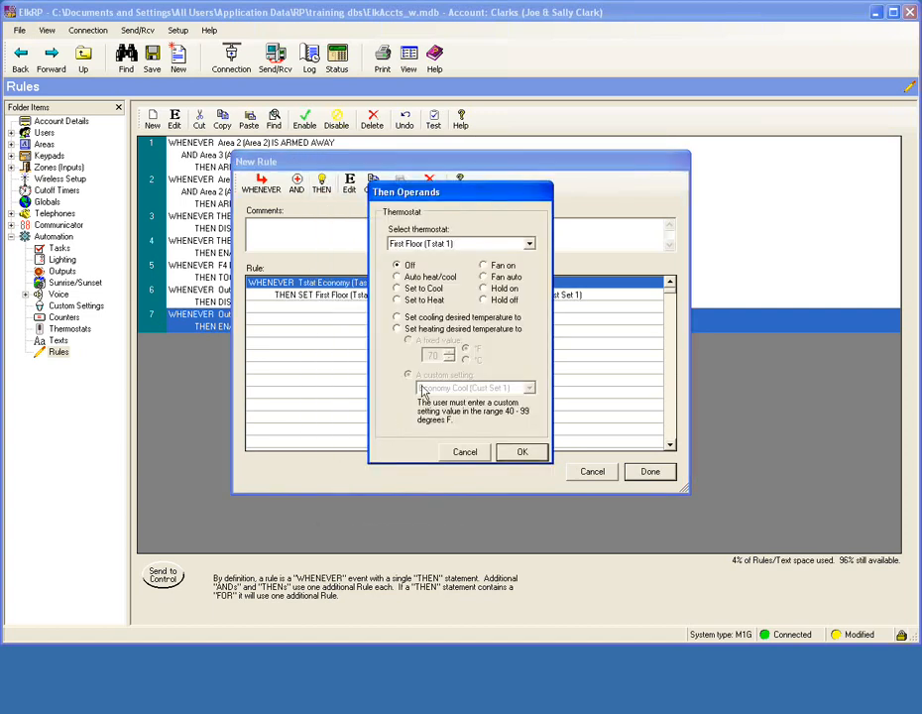
left_click(398, 330)
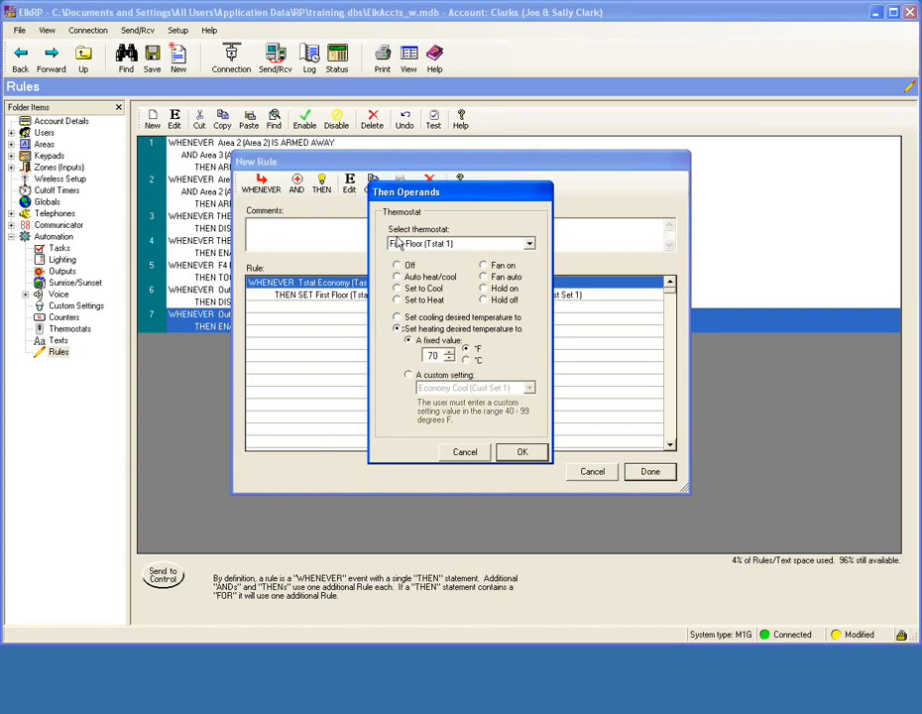
left_click(407, 375)
left_click(528, 386)
left_click(495, 408)
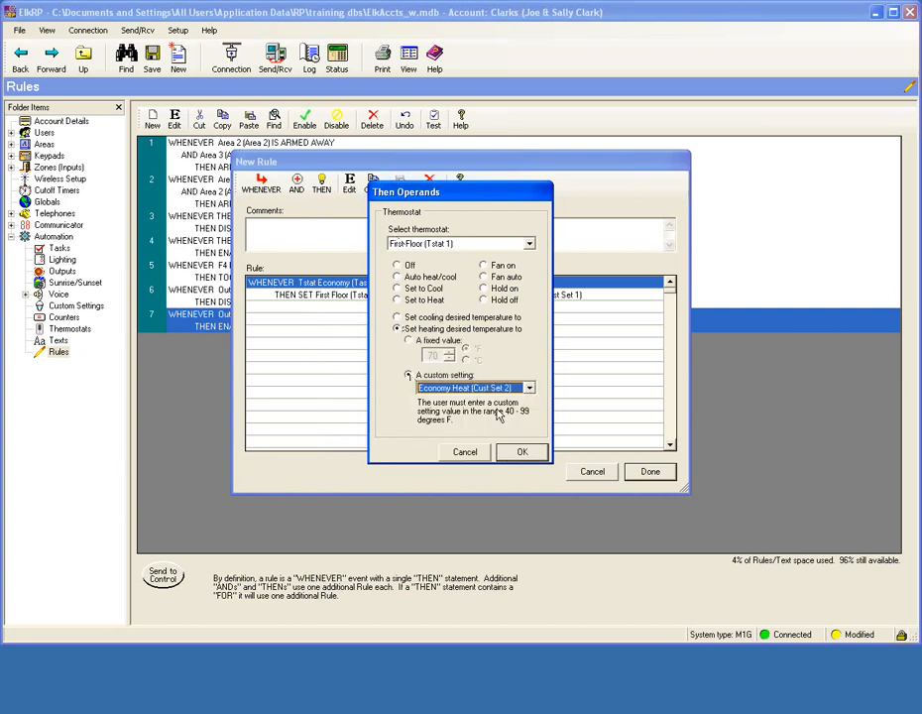
left_click(522, 451)
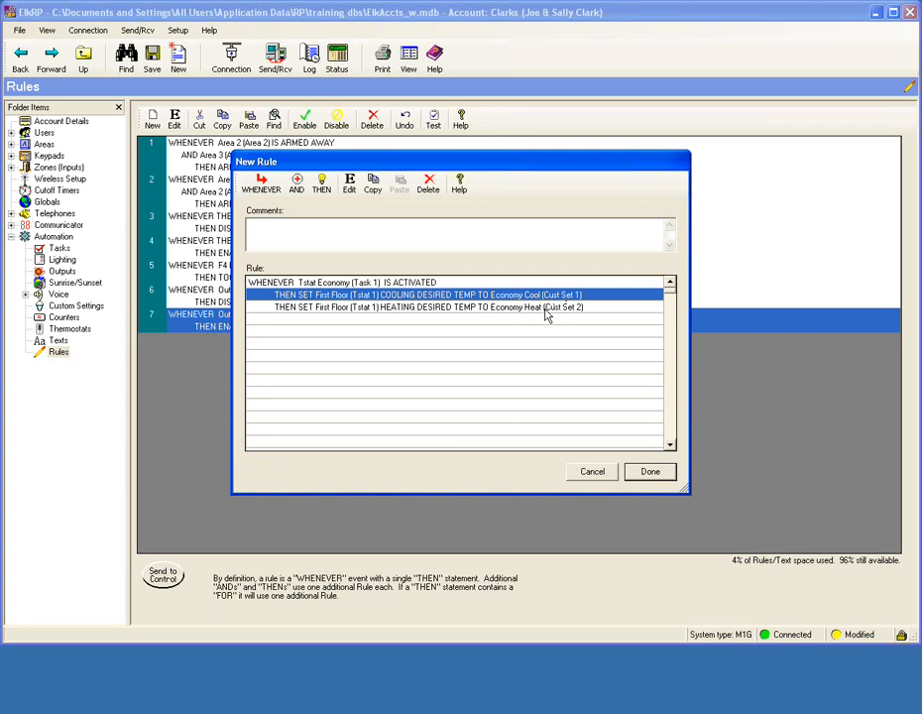
left_click(650, 472)
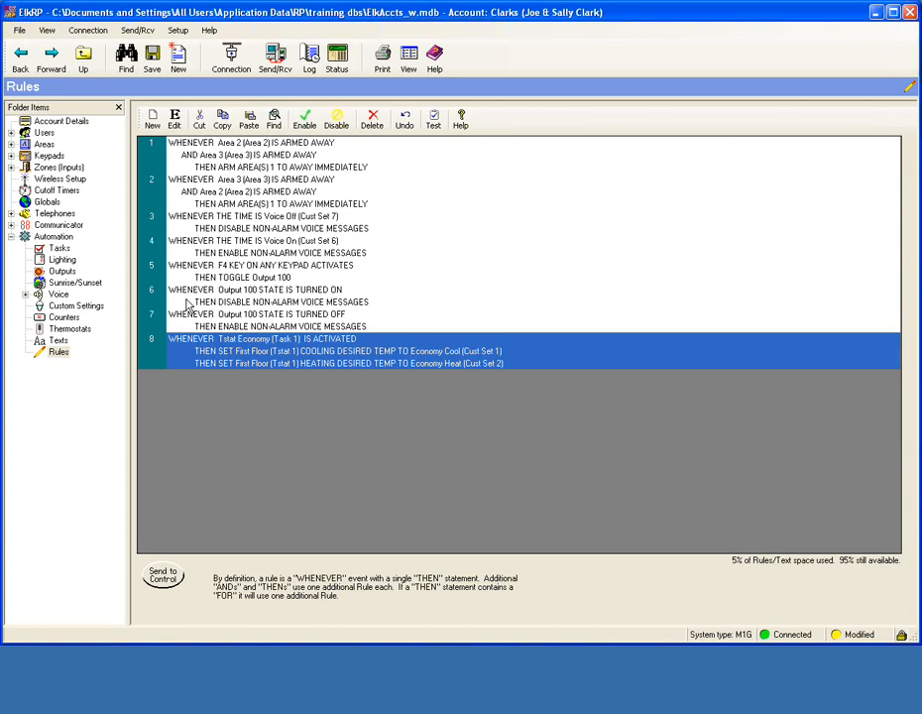
Start a new rule with a WHENEVER trigger for Mstr Closet Dr (Zn 1) becoming Not Secure.
left_click(156, 123)
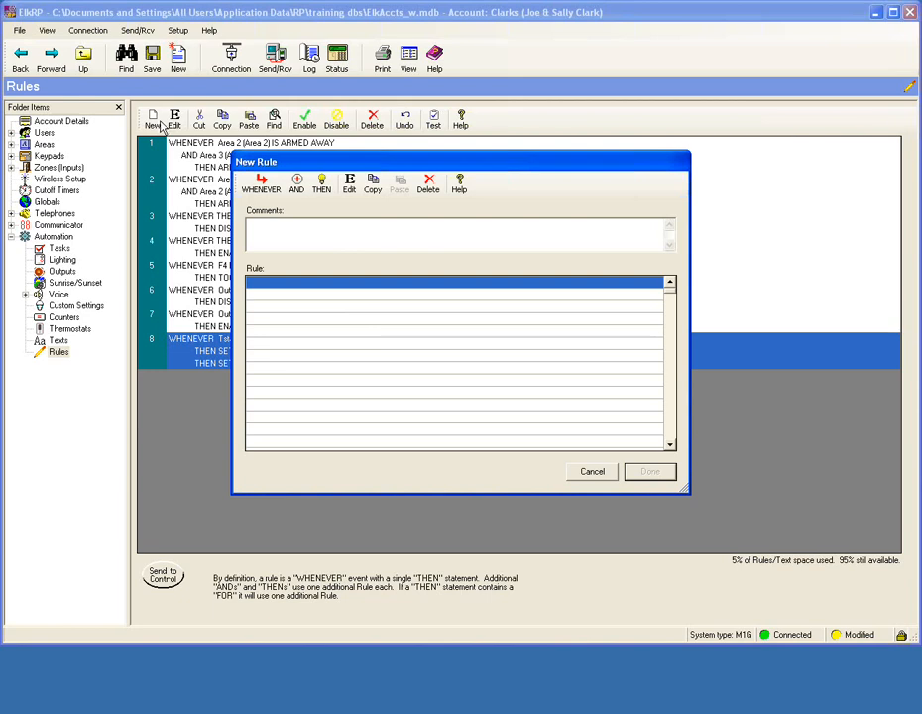
left_click(260, 184)
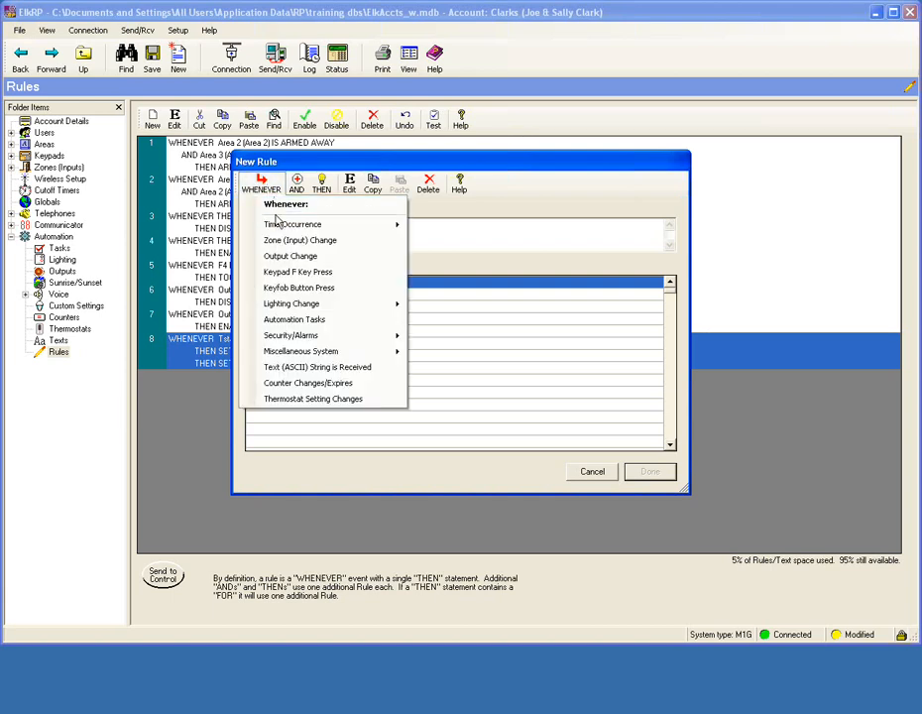
left_click(280, 241)
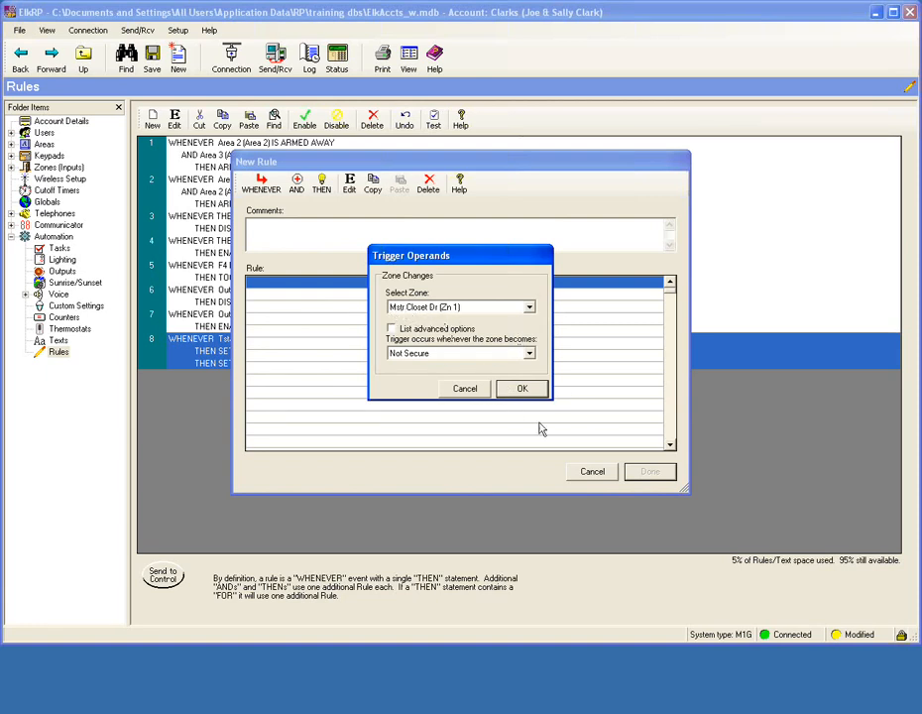
left_click(523, 390)
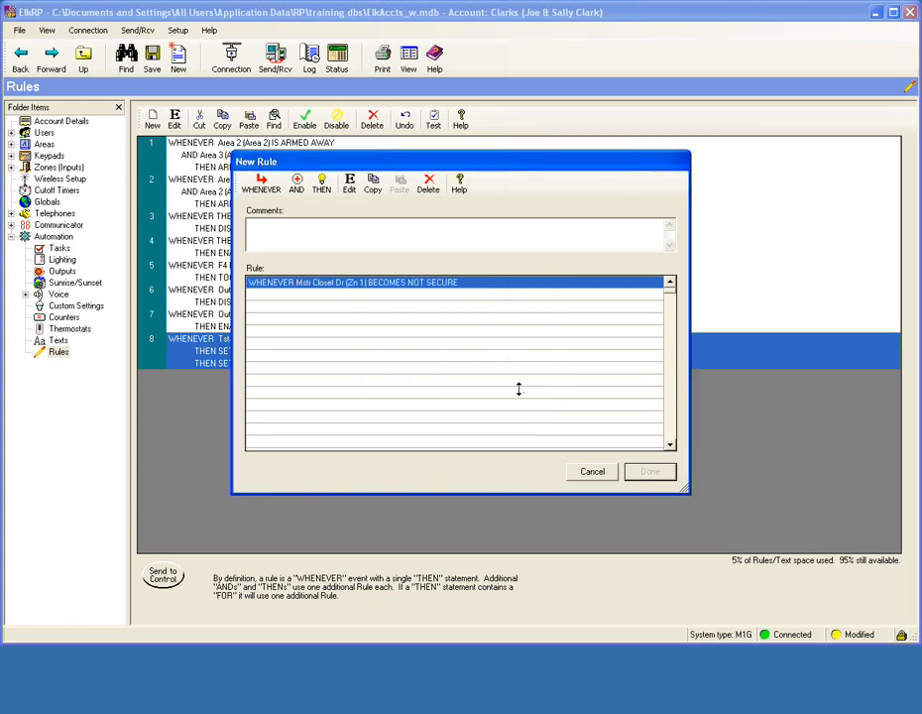
Add a THEN action turning on Closet Light [1 (A1)] for the custom-setting time Closet Light (Cust Set 5), and finish the rule.
left_click(322, 186)
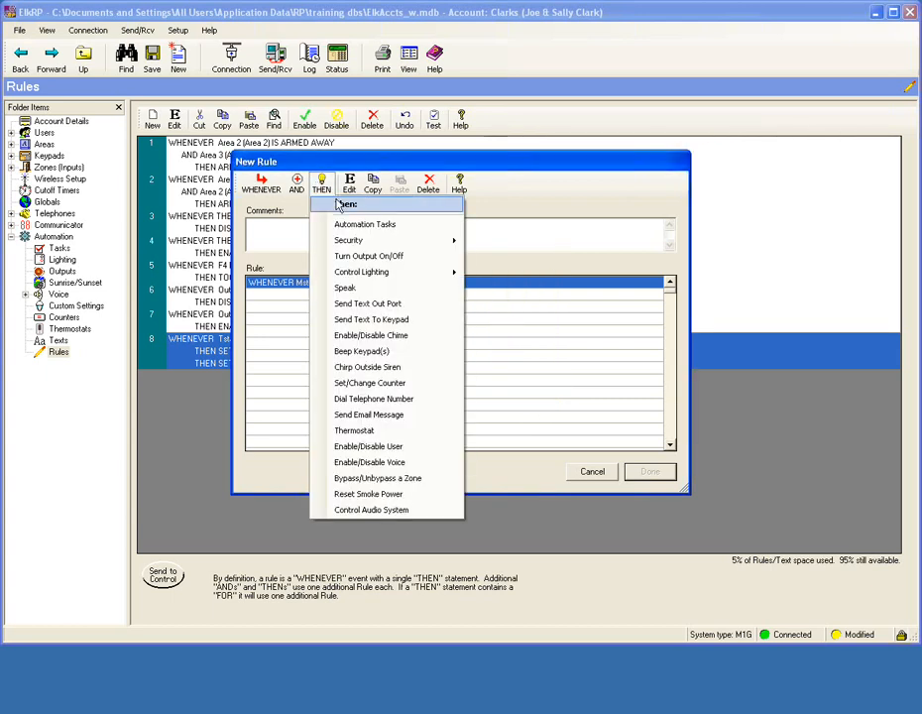
mouse_move(451, 272)
left_click(507, 275)
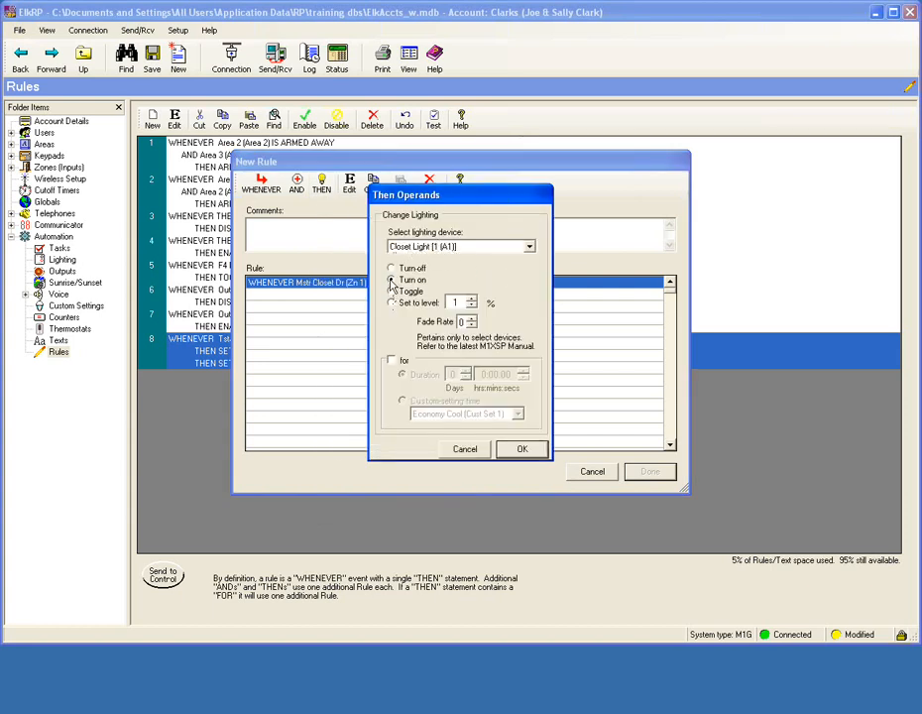
left_click(392, 361)
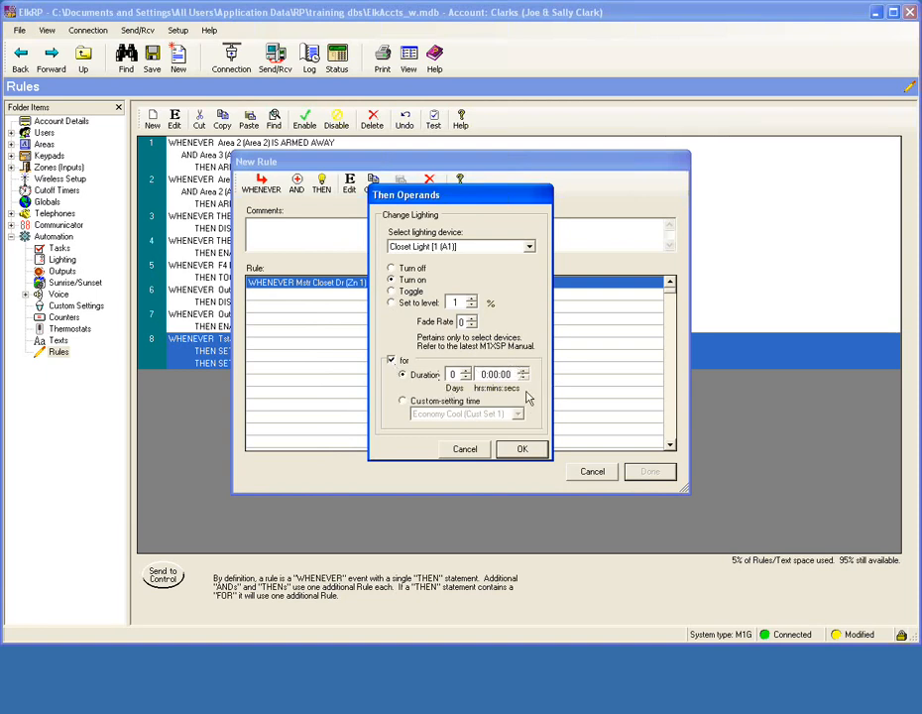
left_click(403, 400)
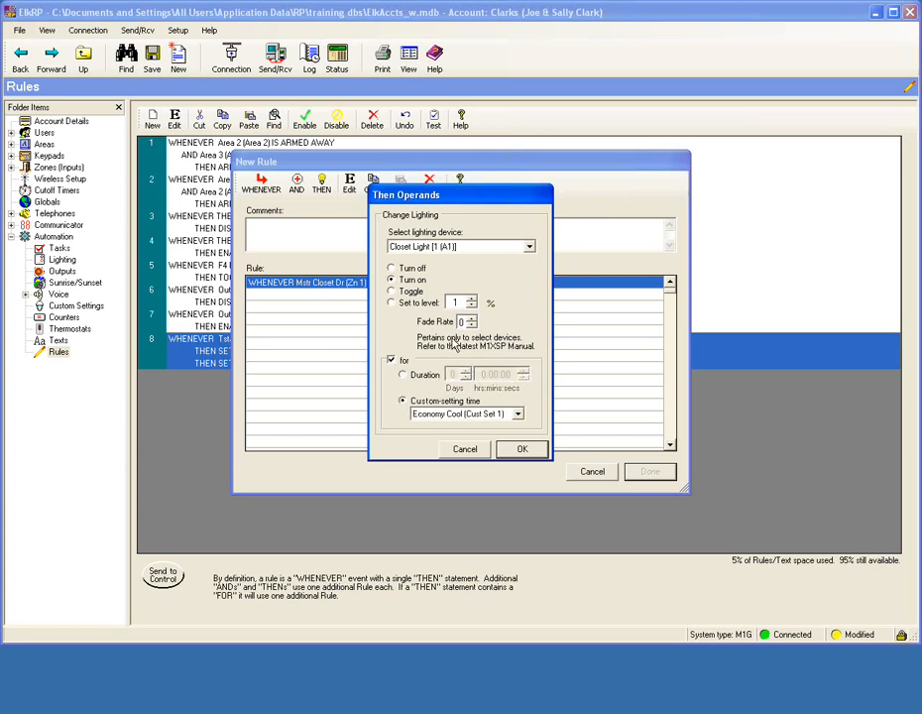
left_click(518, 415)
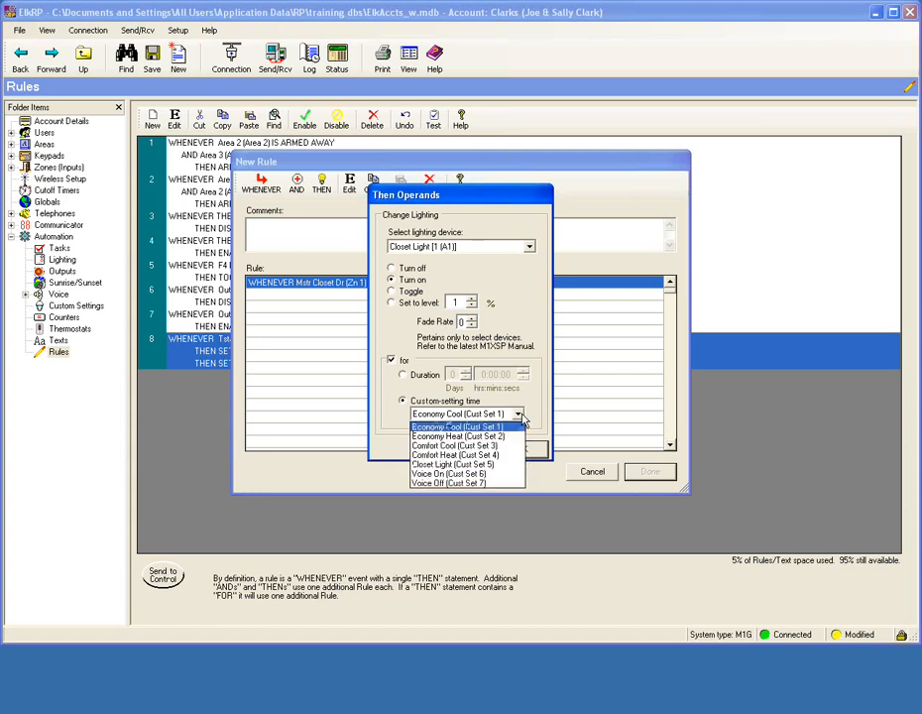
left_click(496, 464)
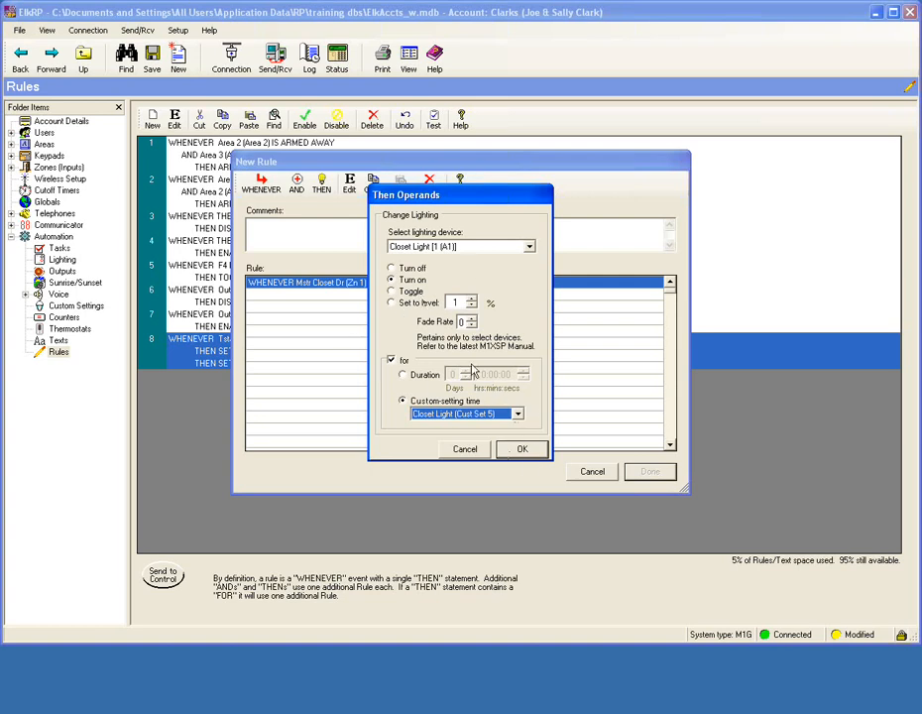
left_click(522, 450)
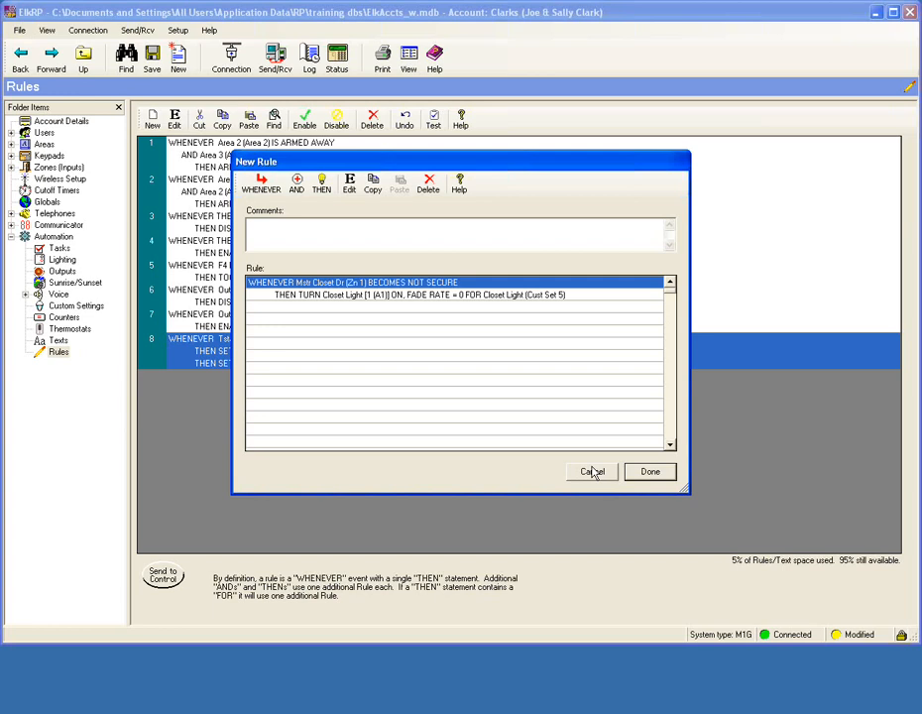
left_click(649, 472)
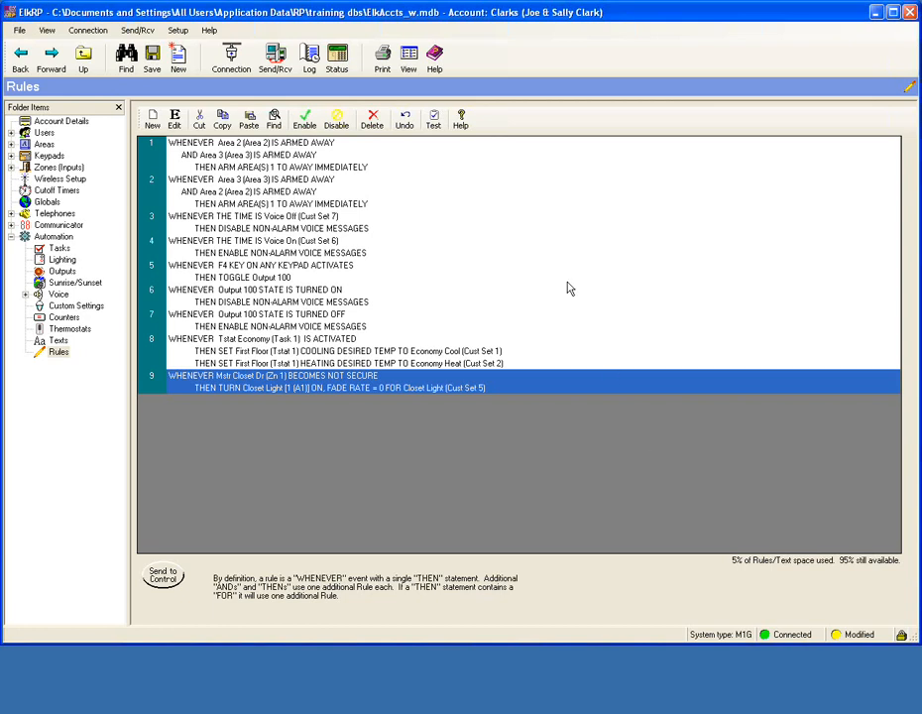
Start a new rule with a WHENEVER trigger for Rear Door (Zn 65) becoming Not Secure.
left_click(154, 121)
left_click(261, 188)
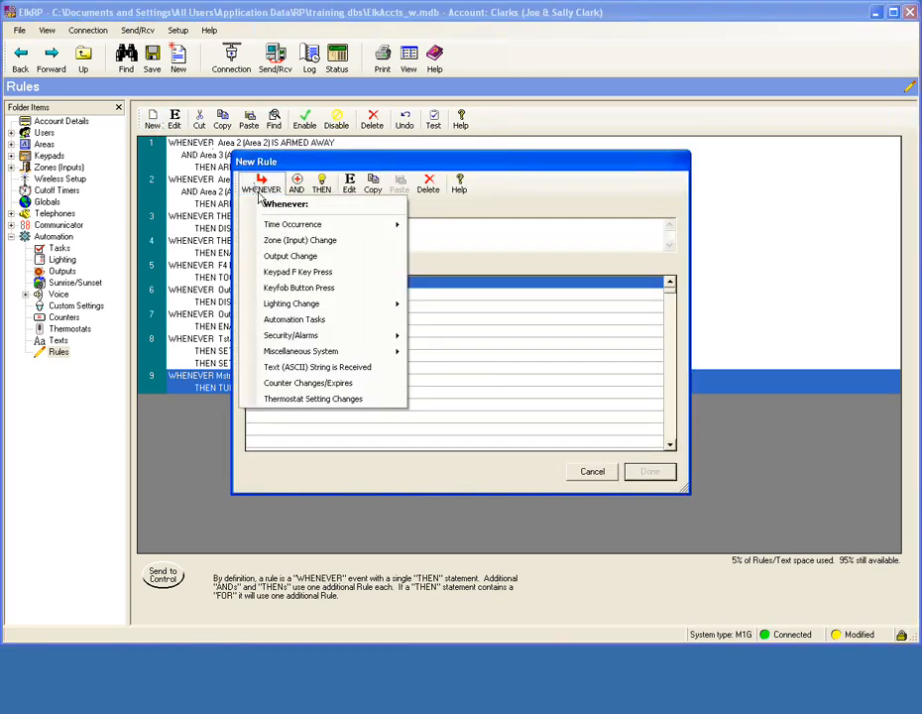
left_click(296, 240)
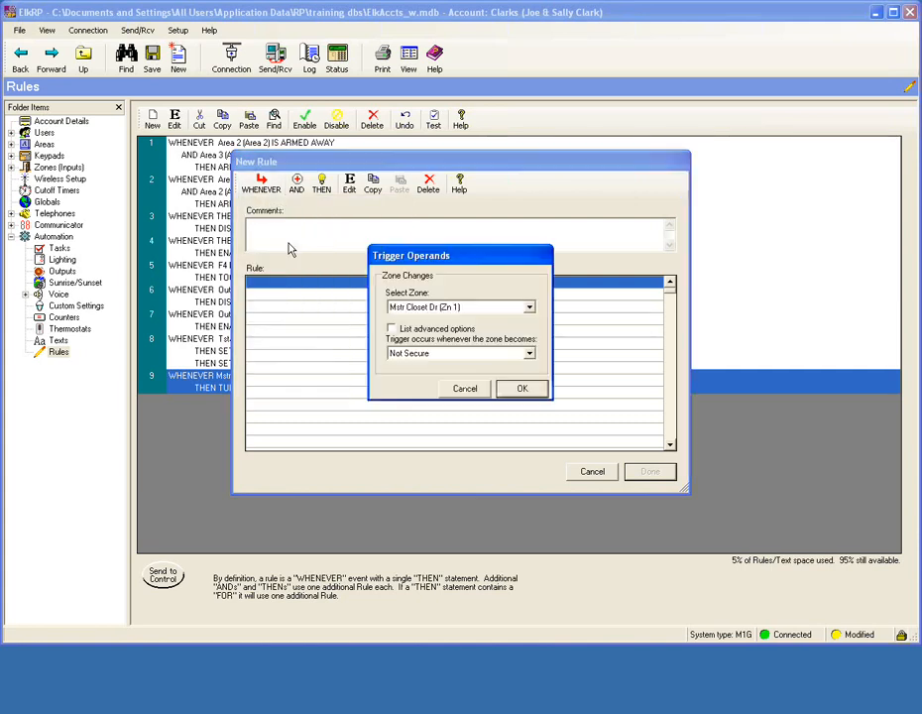
left_click(529, 308)
left_click_drag(531, 319, 530, 375)
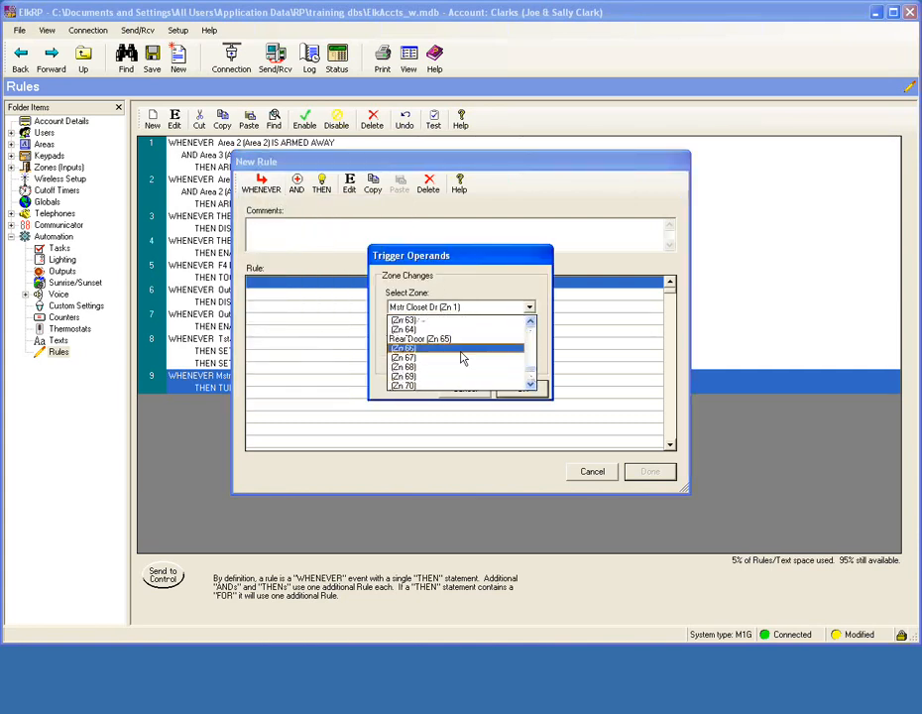
left_click(437, 338)
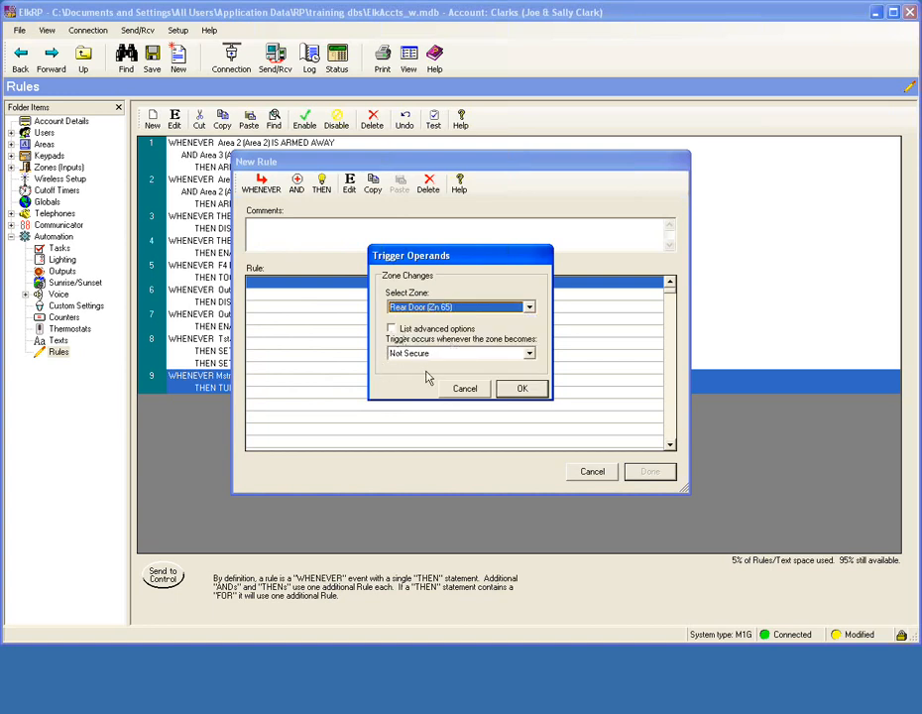
left_click(530, 390)
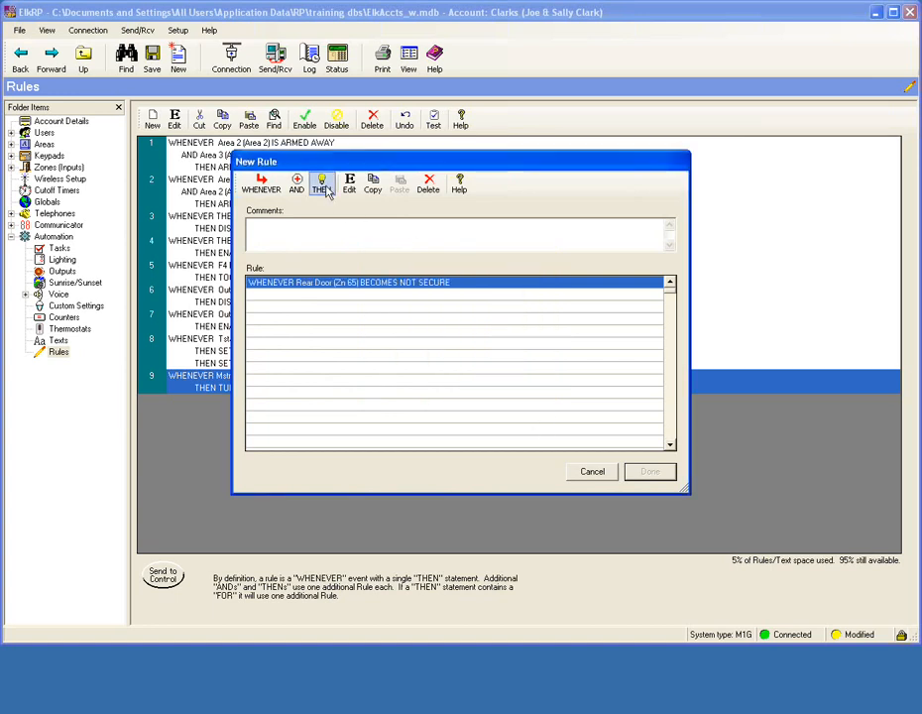
Add a THEN action turning Output 65 on for a duration of 5 minutes, and finish the rule.
left_click(326, 192)
left_click(381, 256)
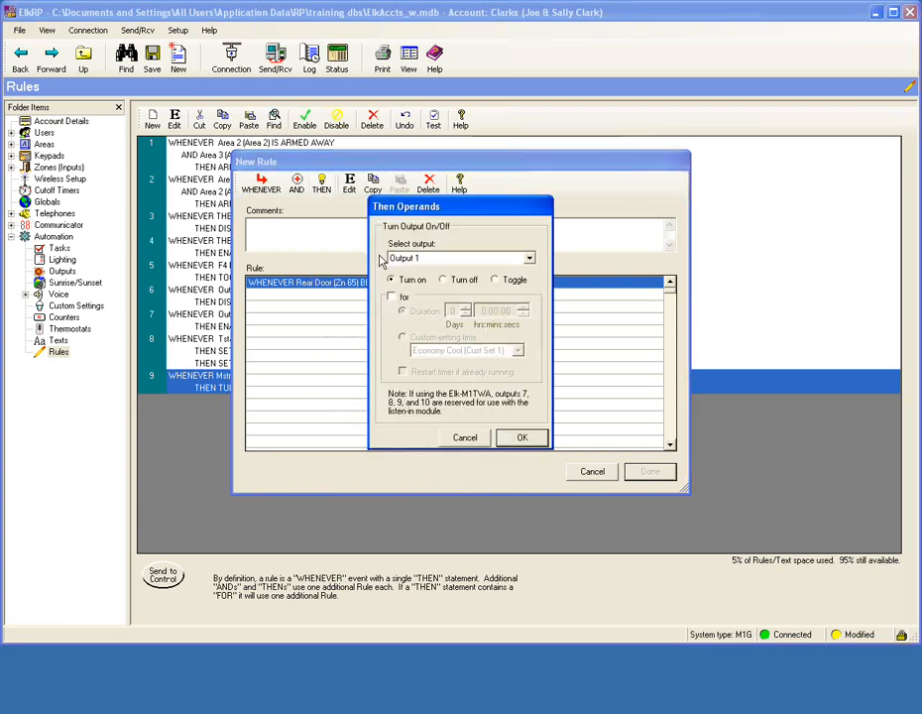
left_click(528, 259)
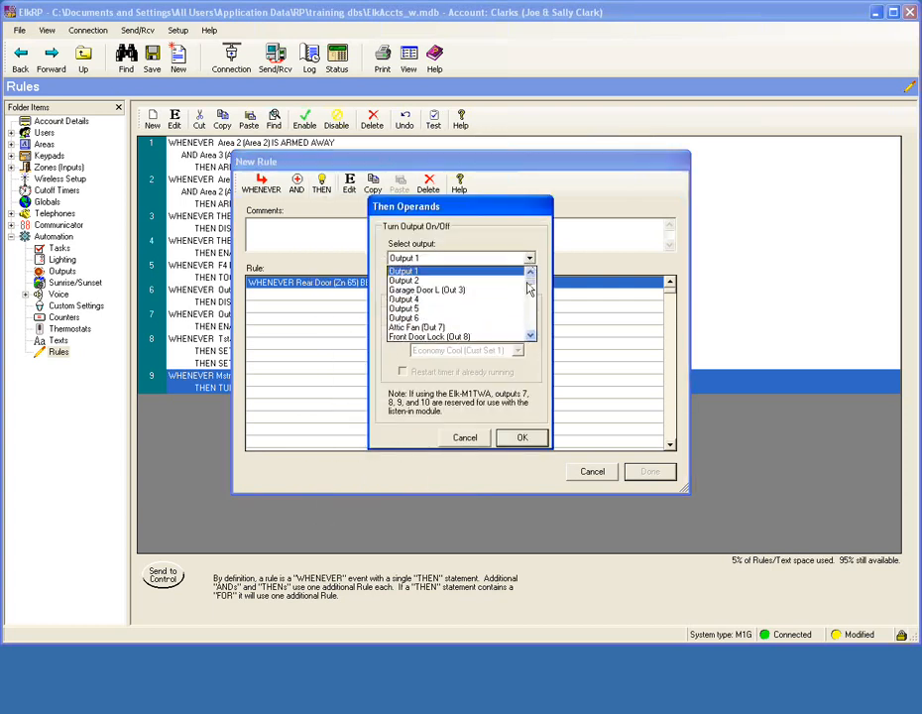
left_click(529, 294)
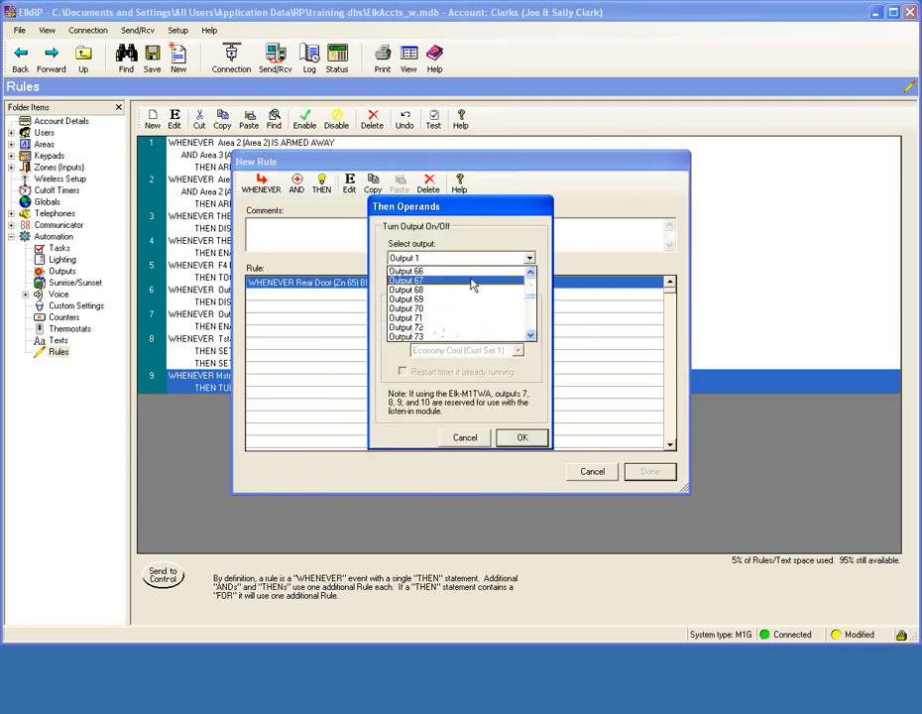
left_click(529, 272)
left_click(436, 271)
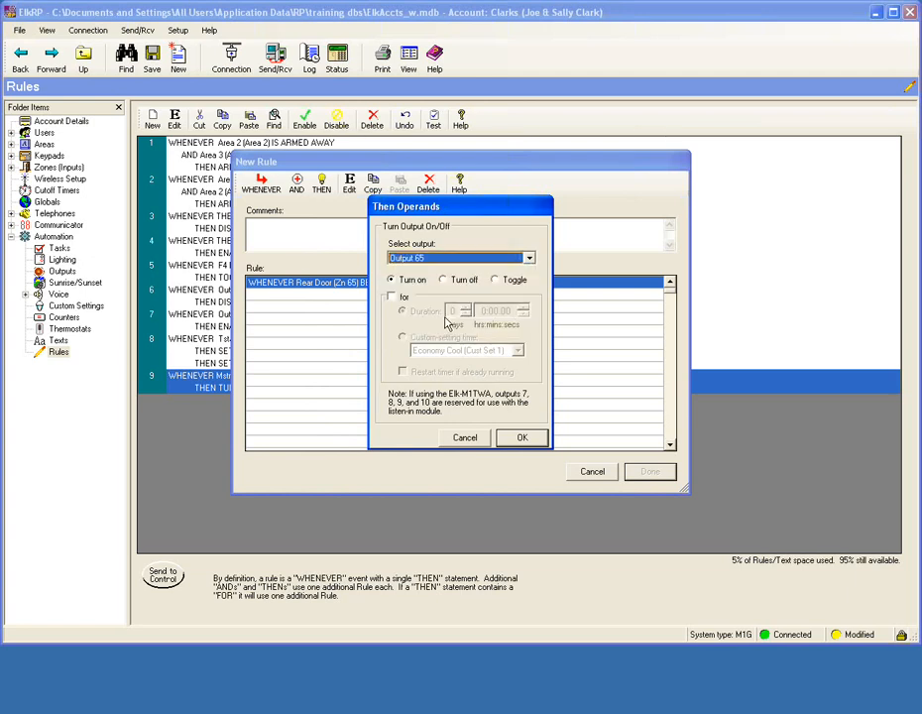
left_click(394, 297)
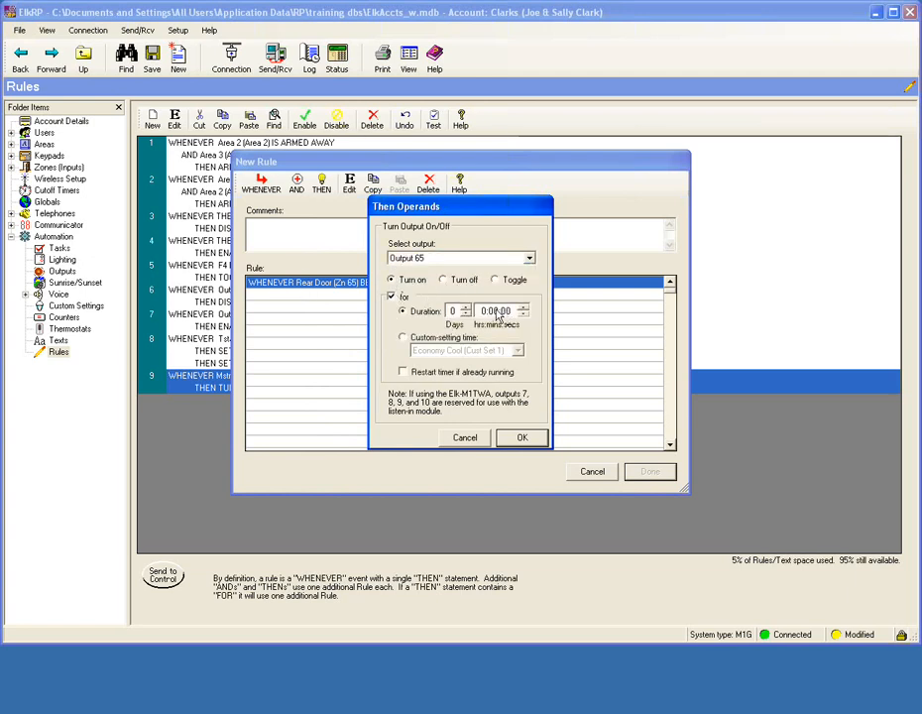
left_click(496, 311)
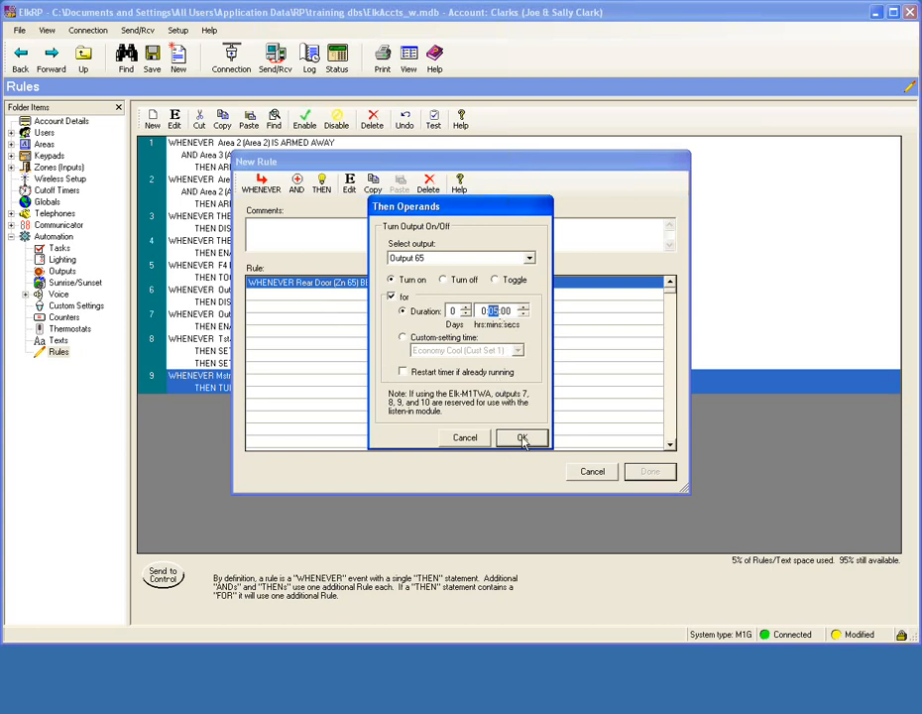
left_click(522, 437)
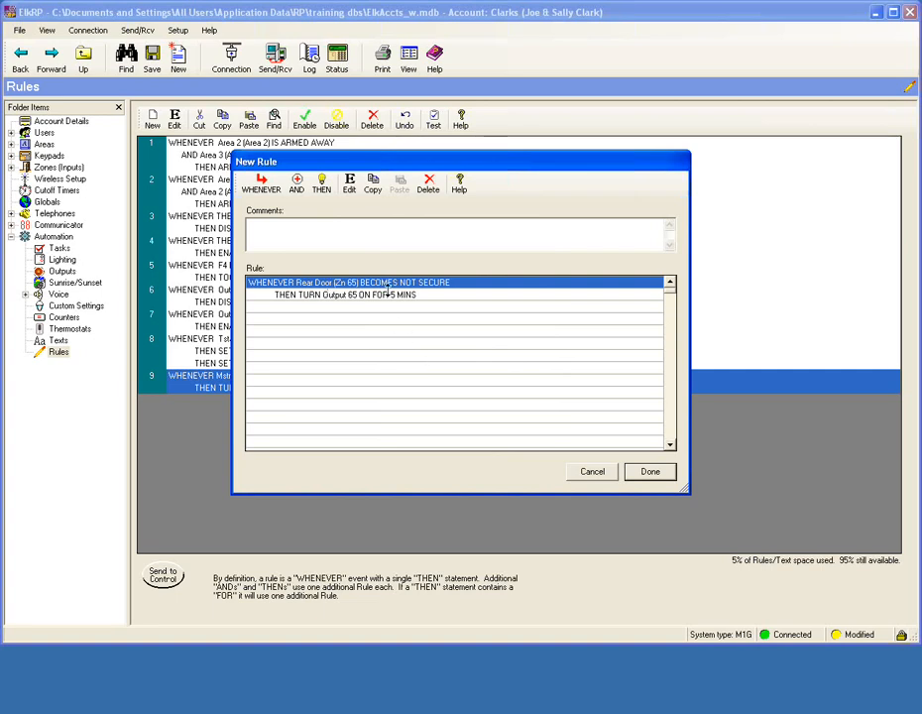
left_click(649, 473)
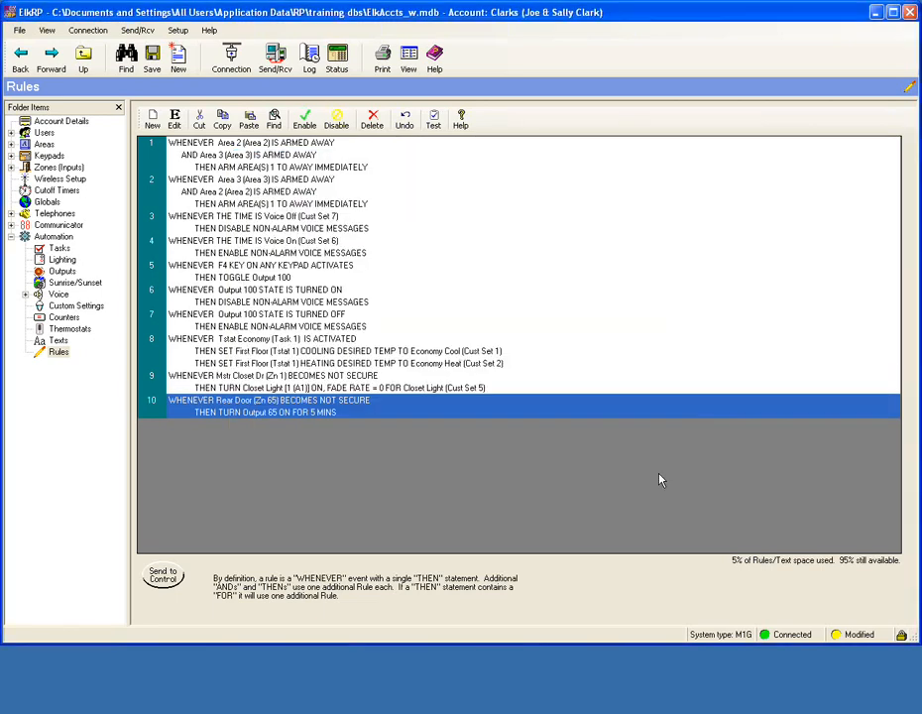
Start a new rule with a WHENEVER trigger for Output 65 being turned off.
left_click(153, 121)
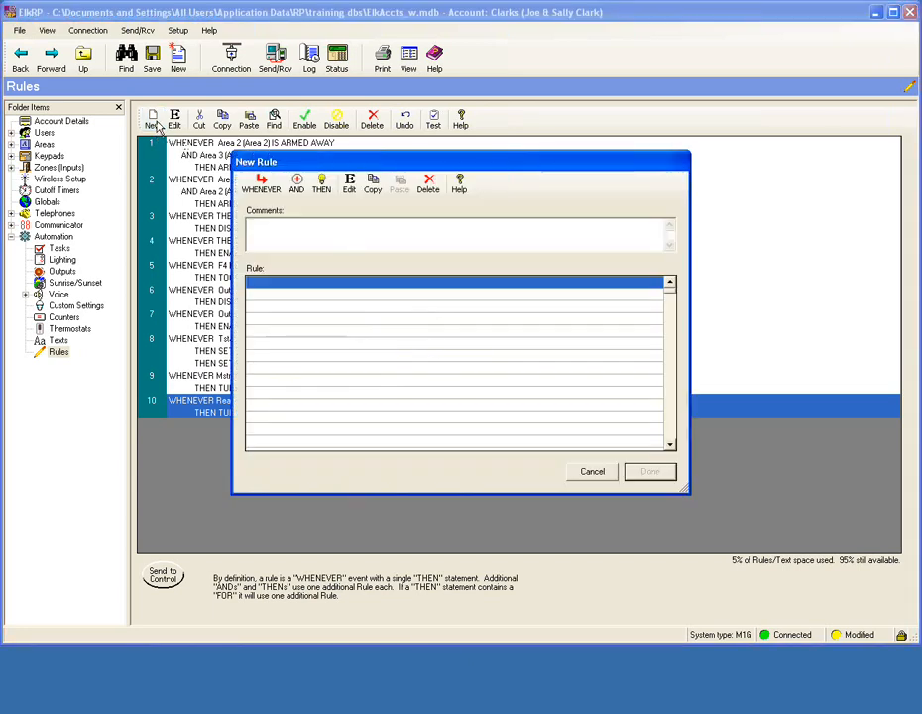
left_click(268, 183)
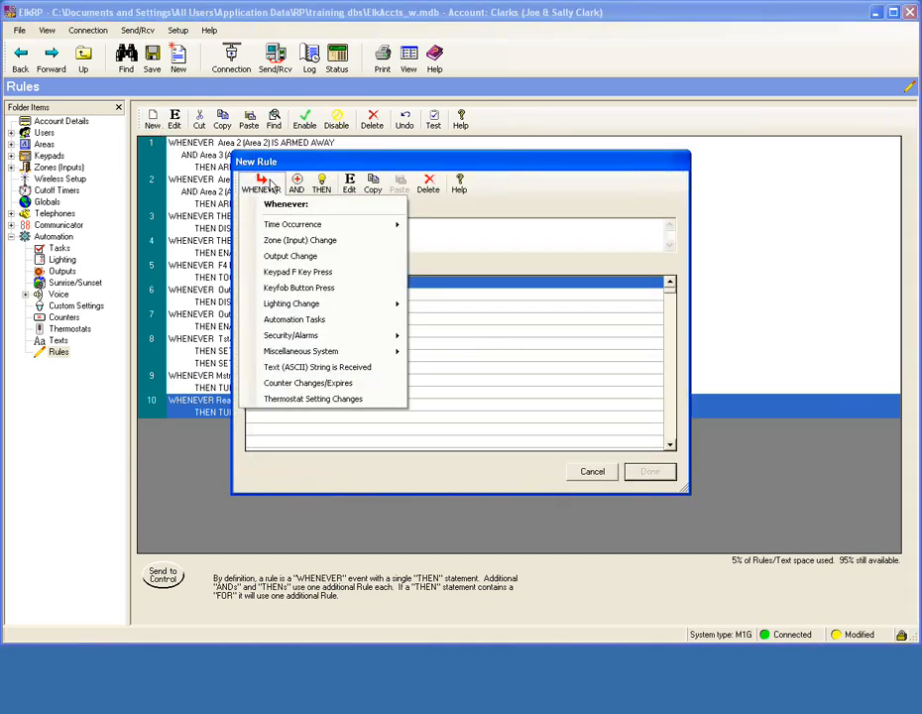
left_click(270, 184)
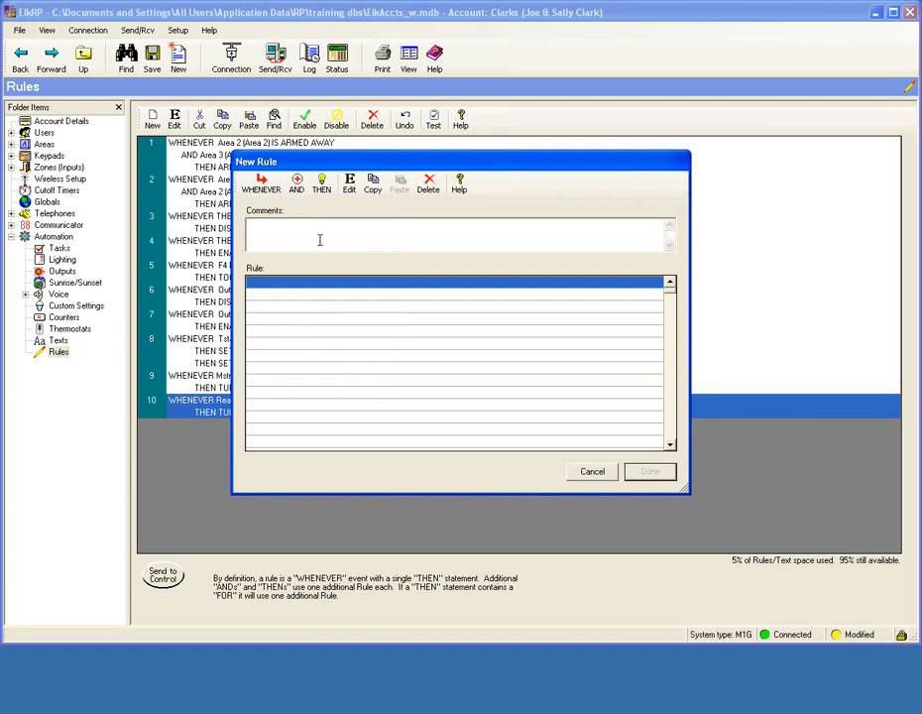
left_click(261, 184)
left_click(281, 252)
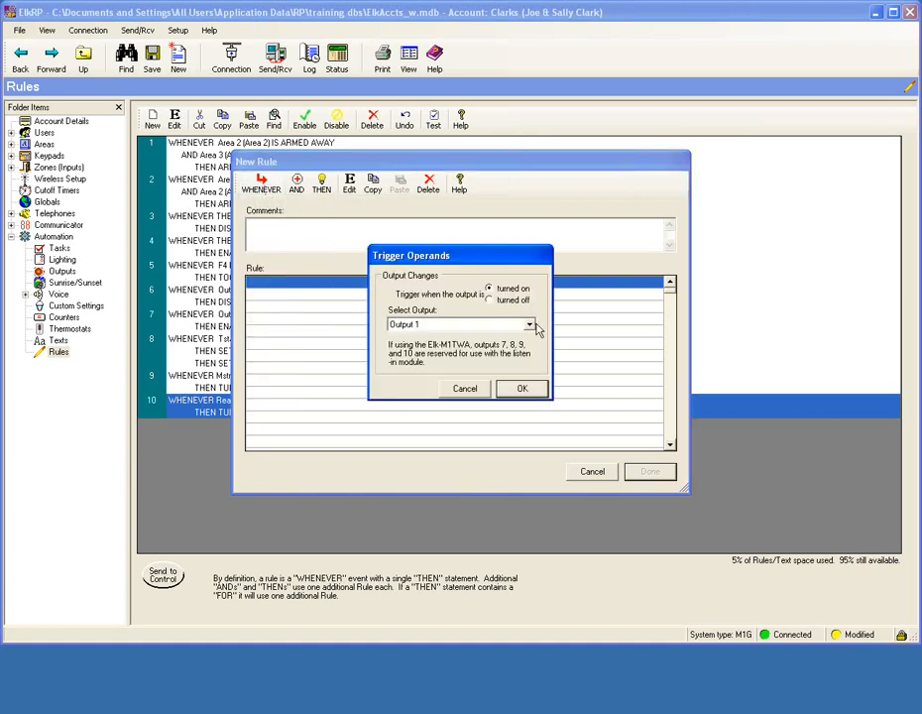
left_click(529, 324)
left_click_drag(530, 343, 531, 367)
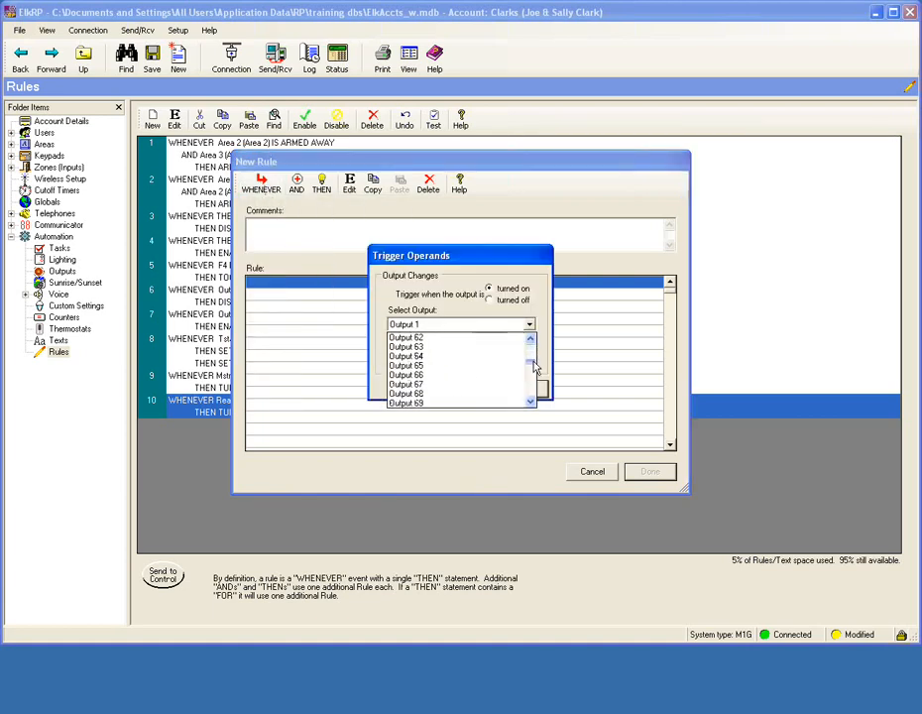
left_click(454, 367)
left_click(512, 299)
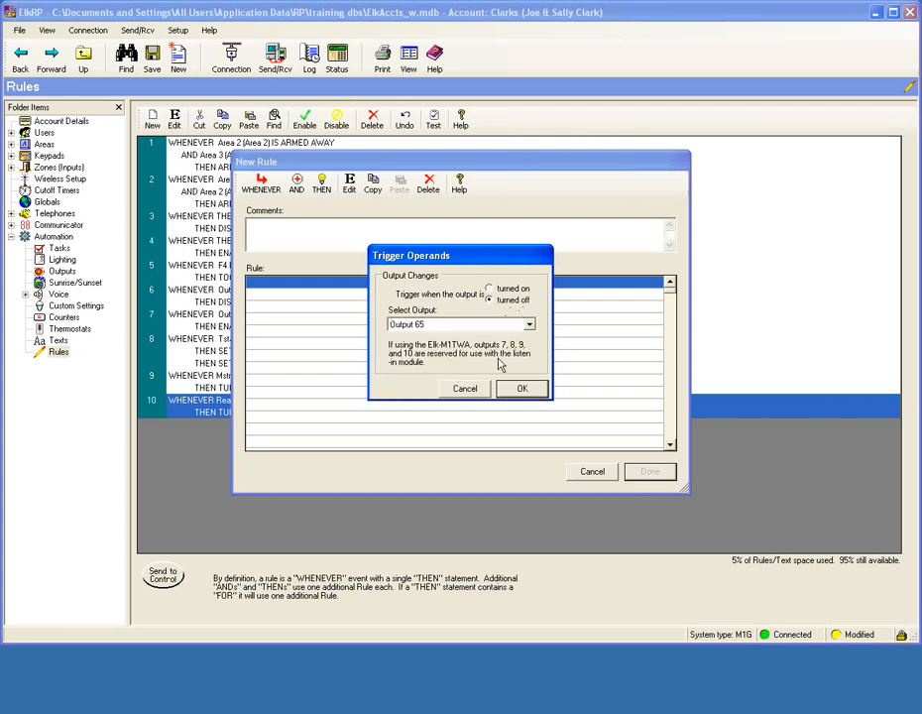
left_click(522, 390)
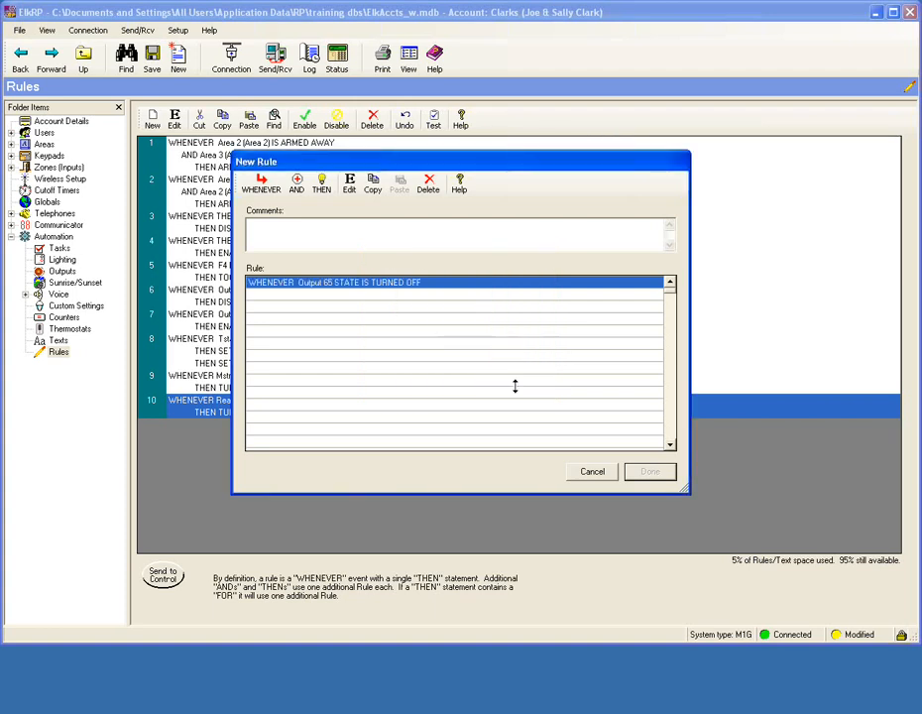
Add an AND condition to the Output 65 rule requiring Rear Door (Zn 65) to be Not Secure.
left_click(298, 179)
left_click(299, 180)
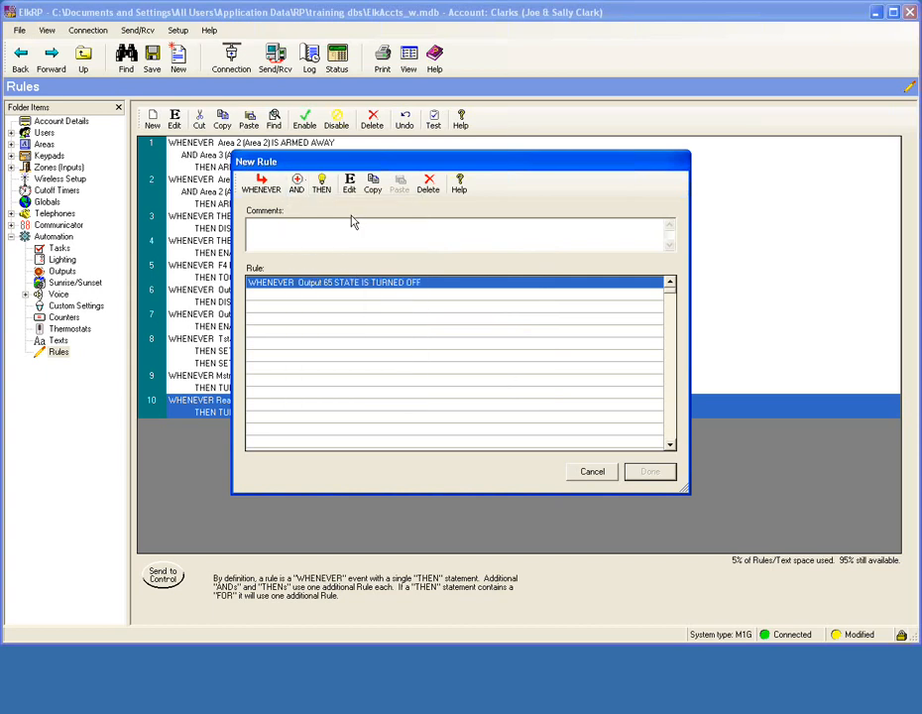
left_click(297, 184)
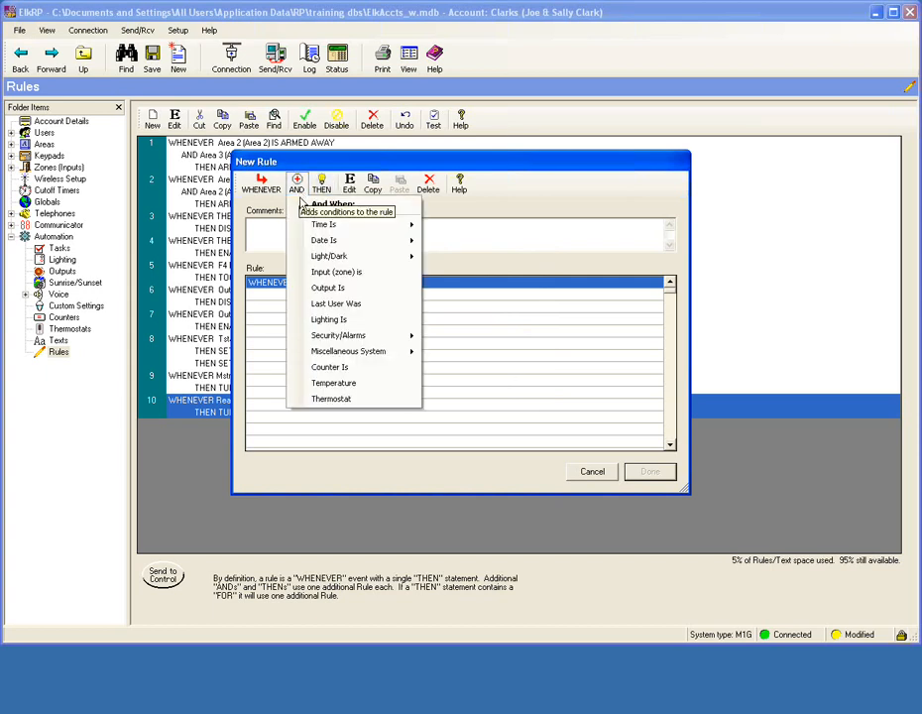
left_click(340, 273)
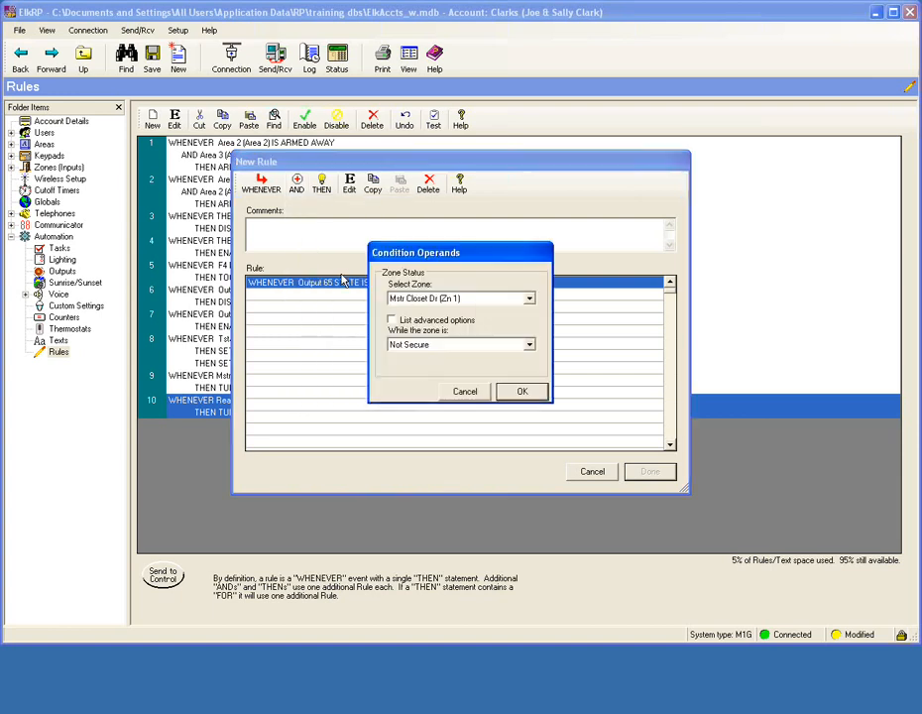
left_click(532, 300)
left_click_drag(532, 322, 531, 367)
left_click(446, 377)
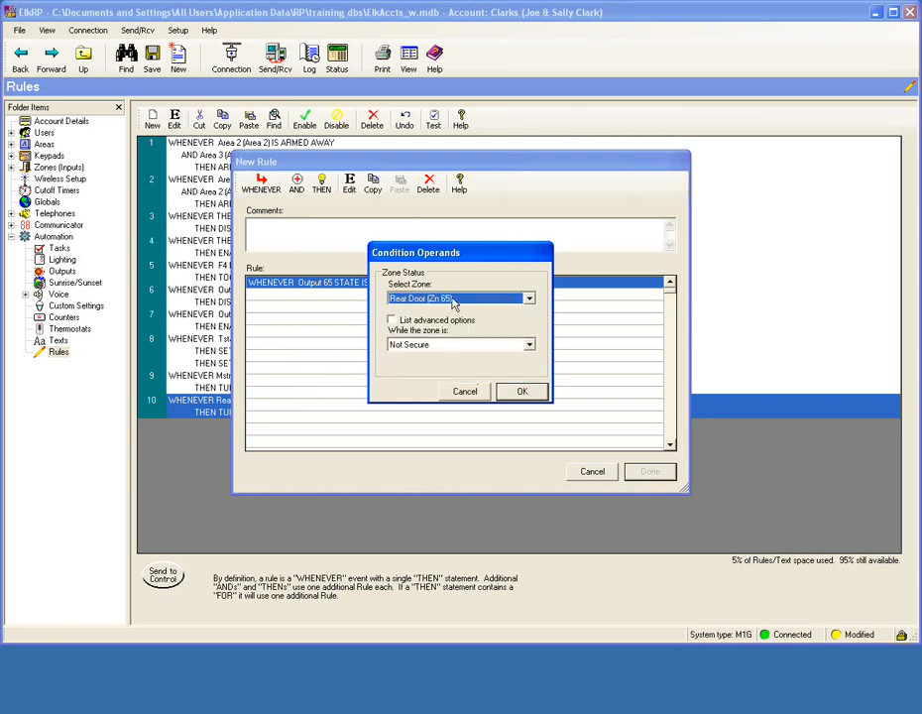
left_click(504, 387)
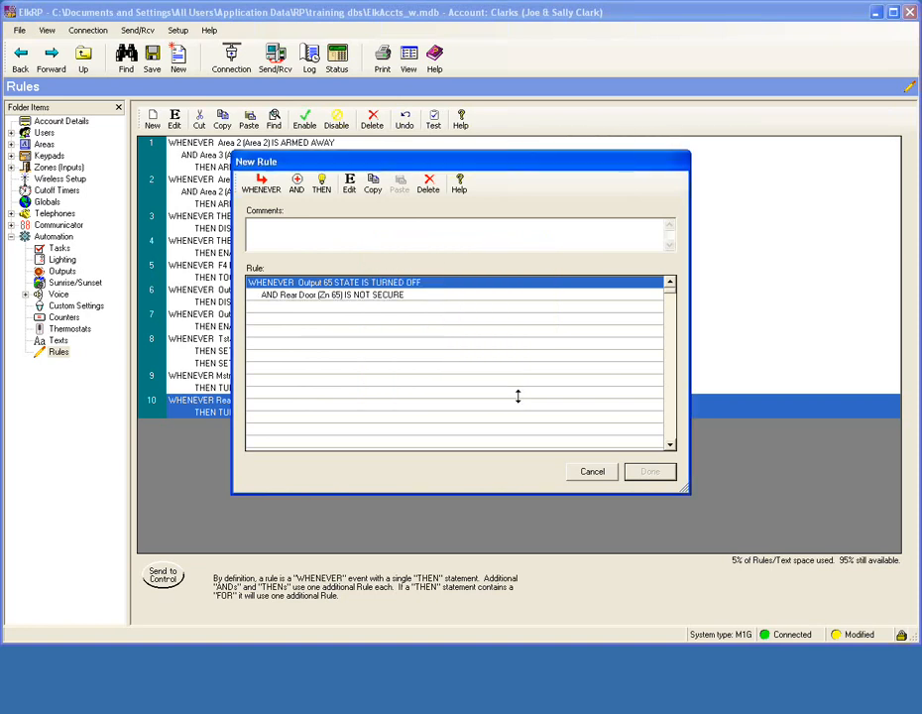
Add a THEN action that speaks the voice message Miscellaneous 1 (vm239).
left_click(321, 186)
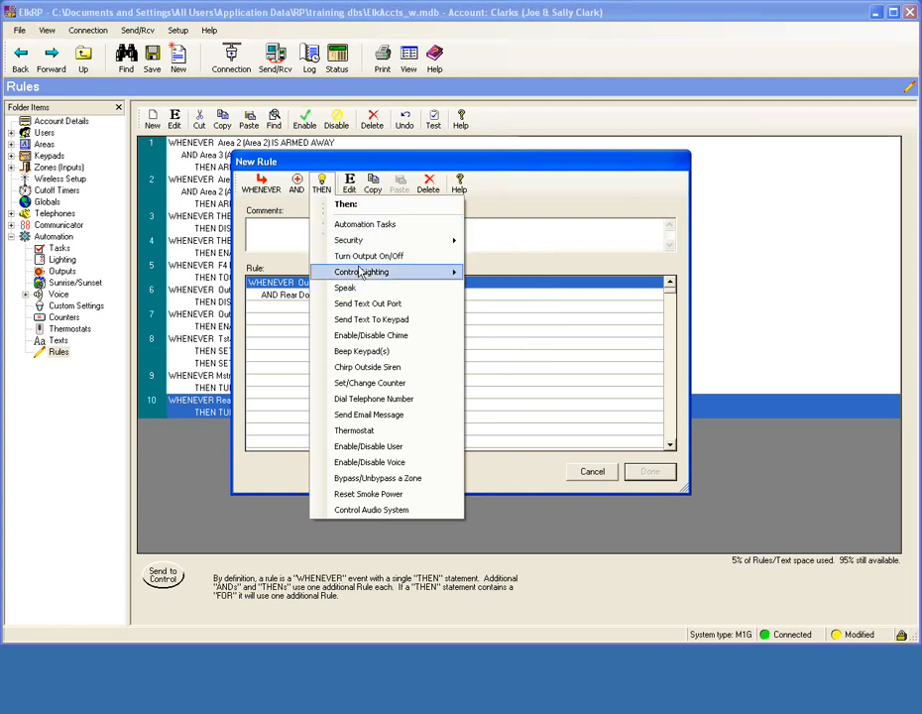
left_click(345, 288)
left_click(534, 315)
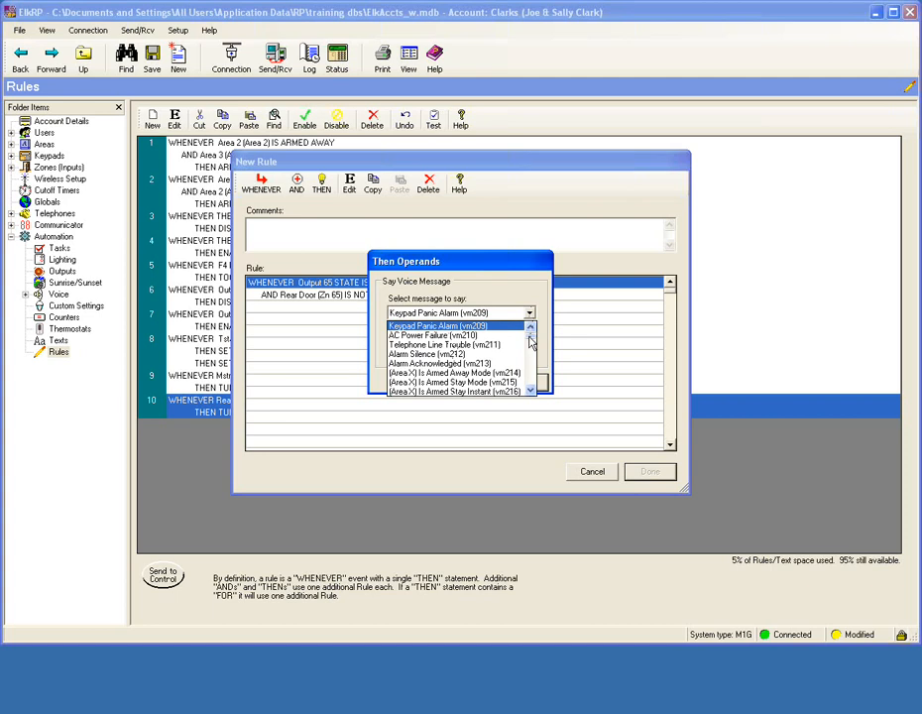
left_click_drag(529, 337, 531, 343)
left_click(533, 327)
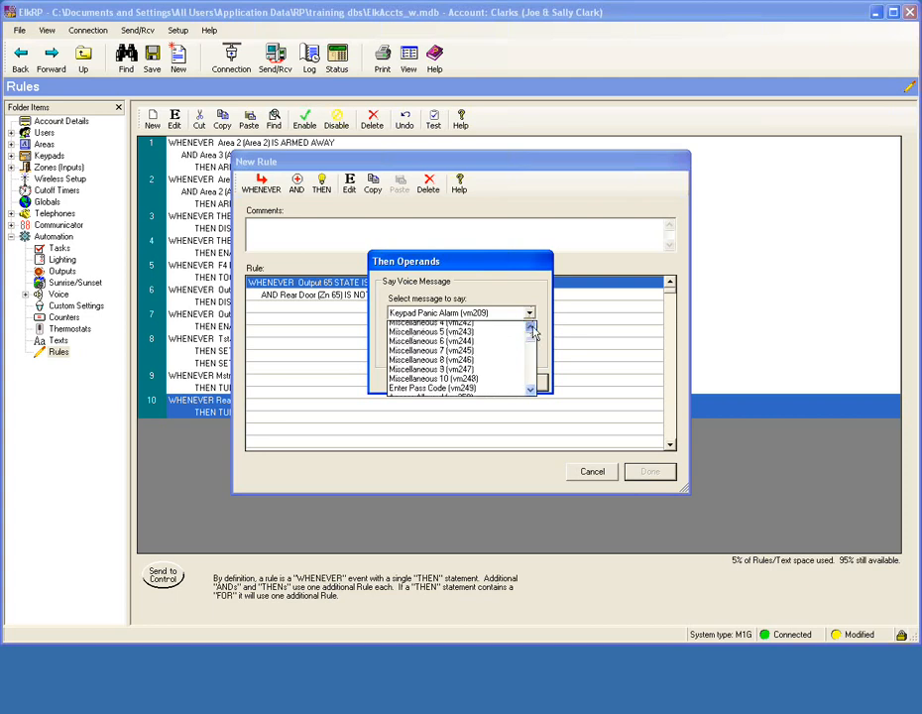
left_click(531, 328)
left_click(531, 328)
left_click(531, 328)
left_click(532, 328)
left_click(532, 328)
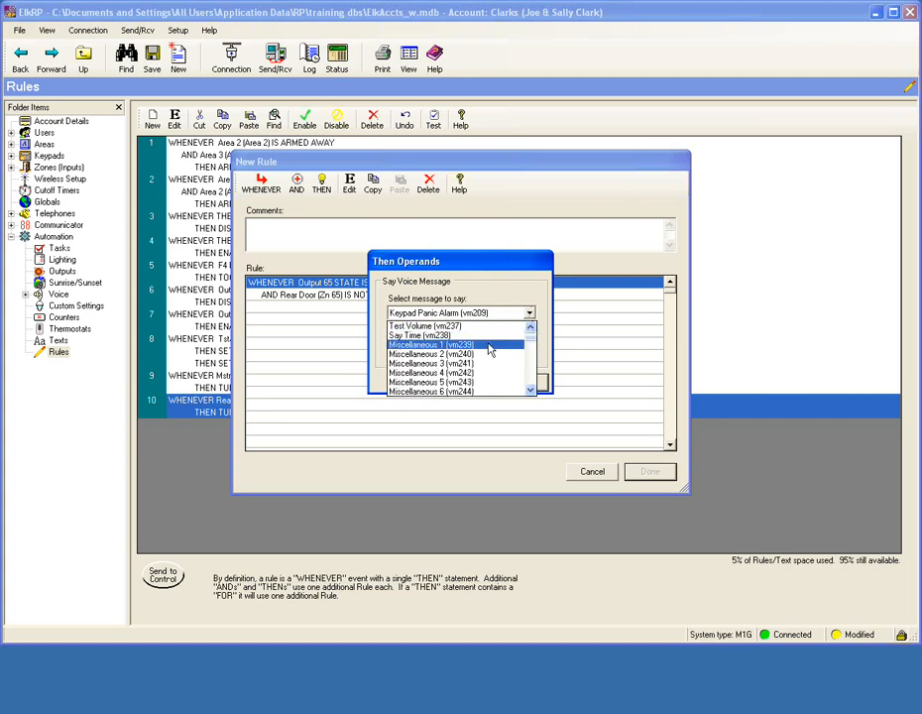
left_click(489, 345)
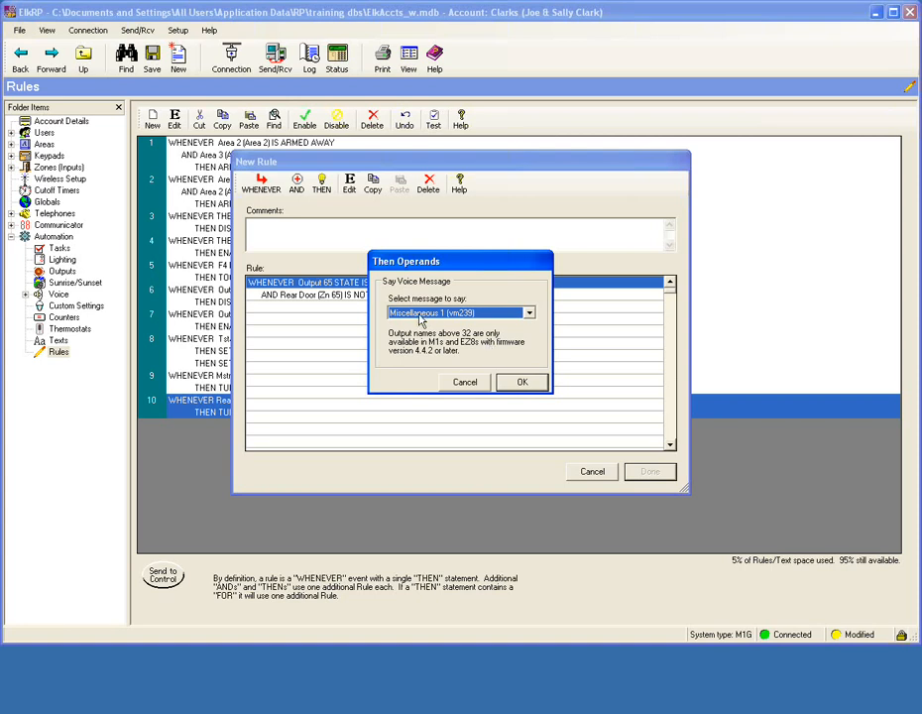
left_click(531, 384)
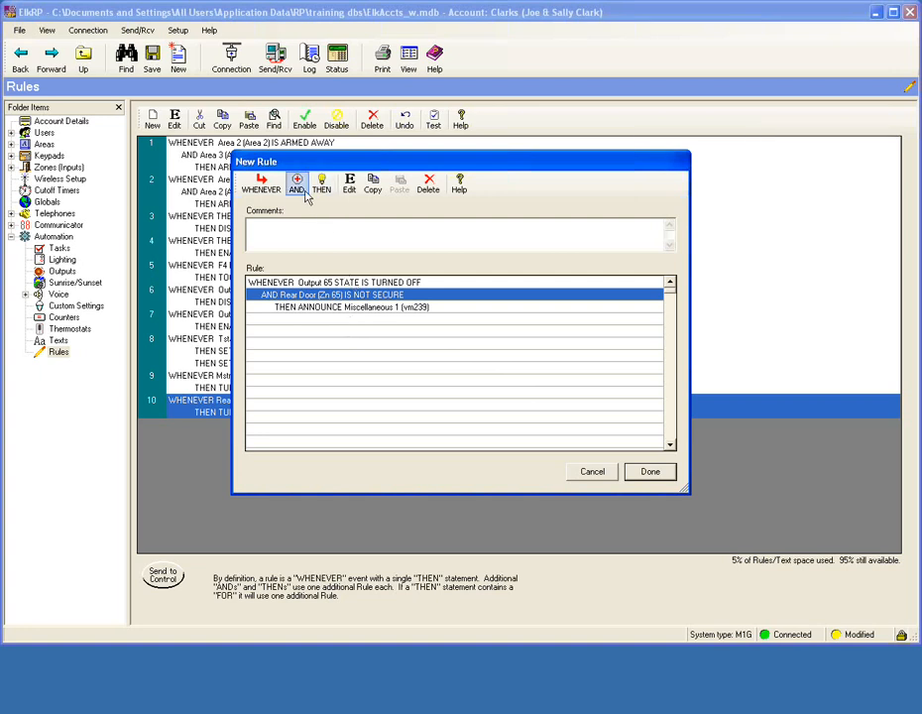
Add a THEN action turning Output 65 on for a duration of 30 seconds, and finish the rule.
left_click(319, 190)
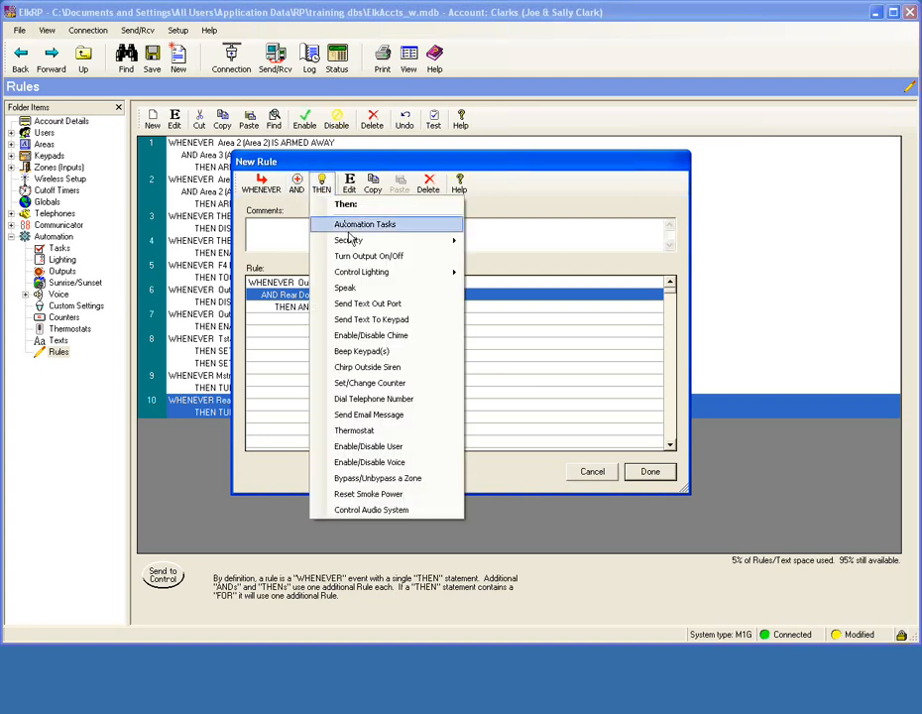
left_click(362, 261)
left_click(528, 258)
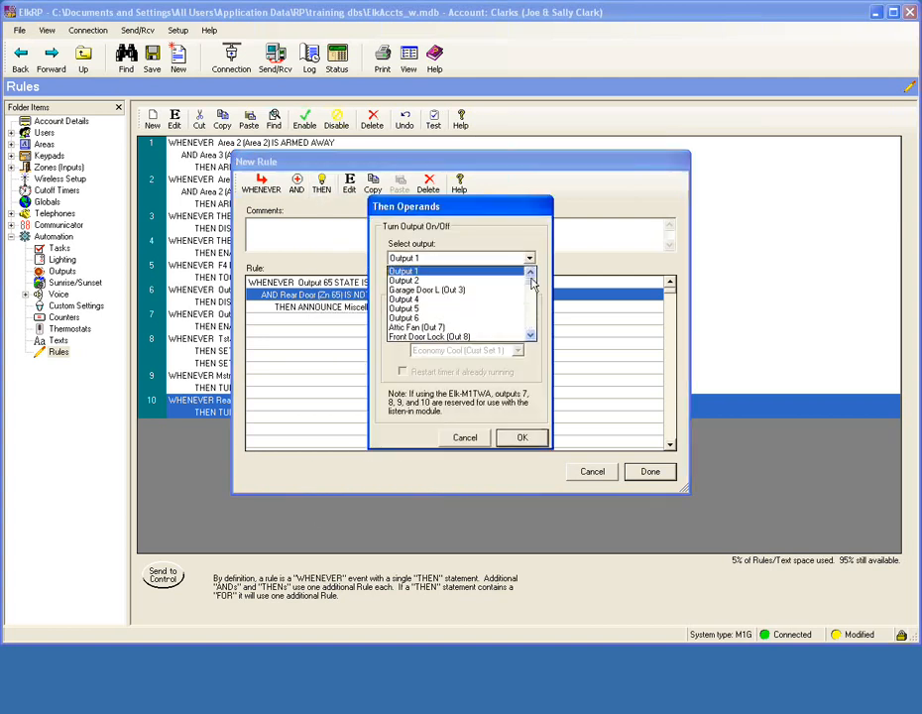
left_click_drag(531, 282, 532, 301)
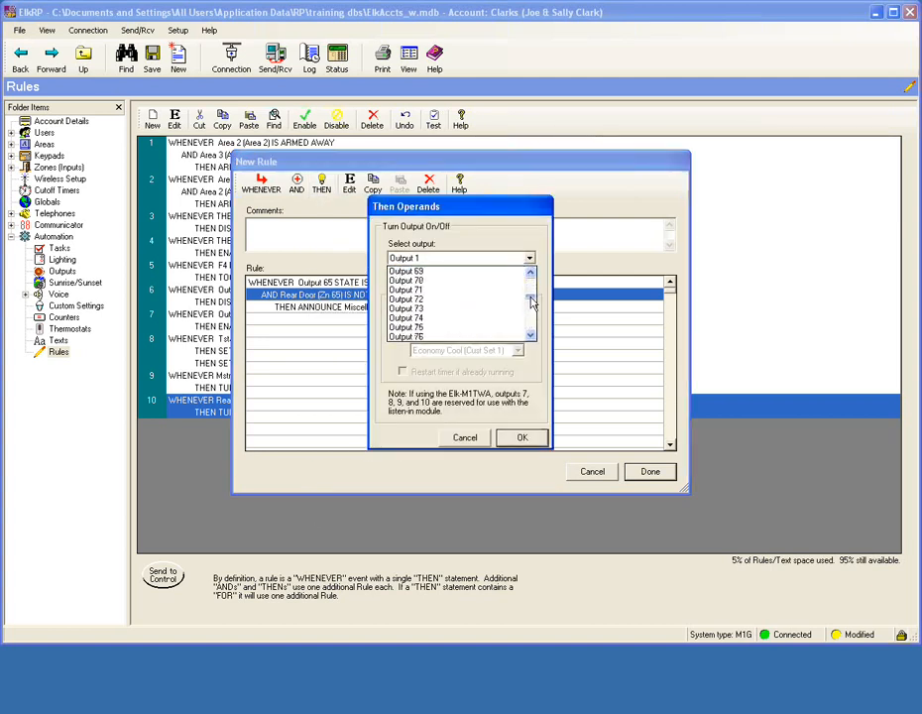
left_click(530, 271)
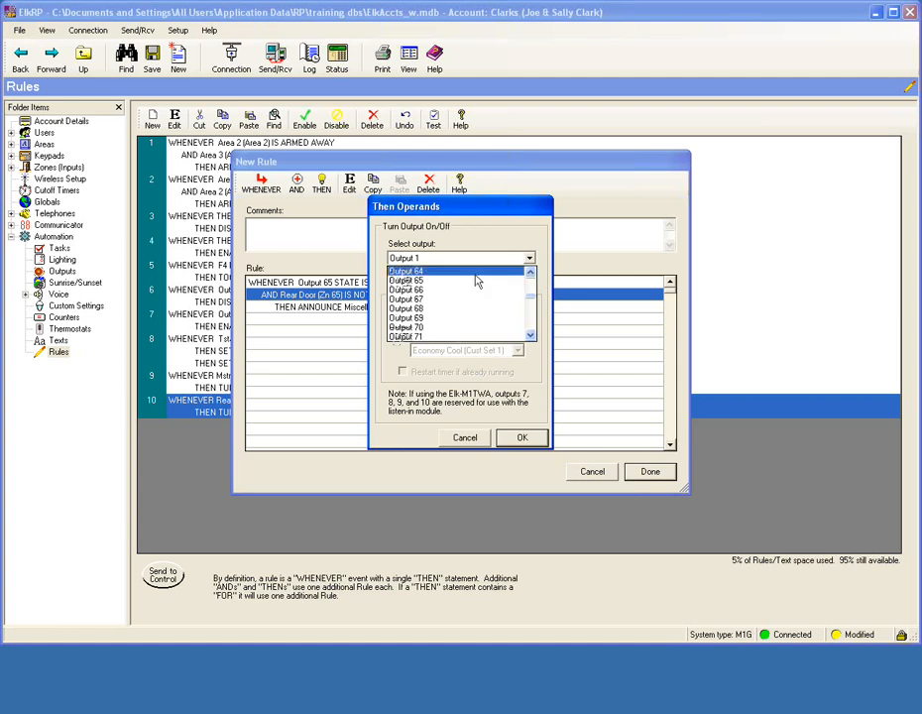
left_click(479, 269)
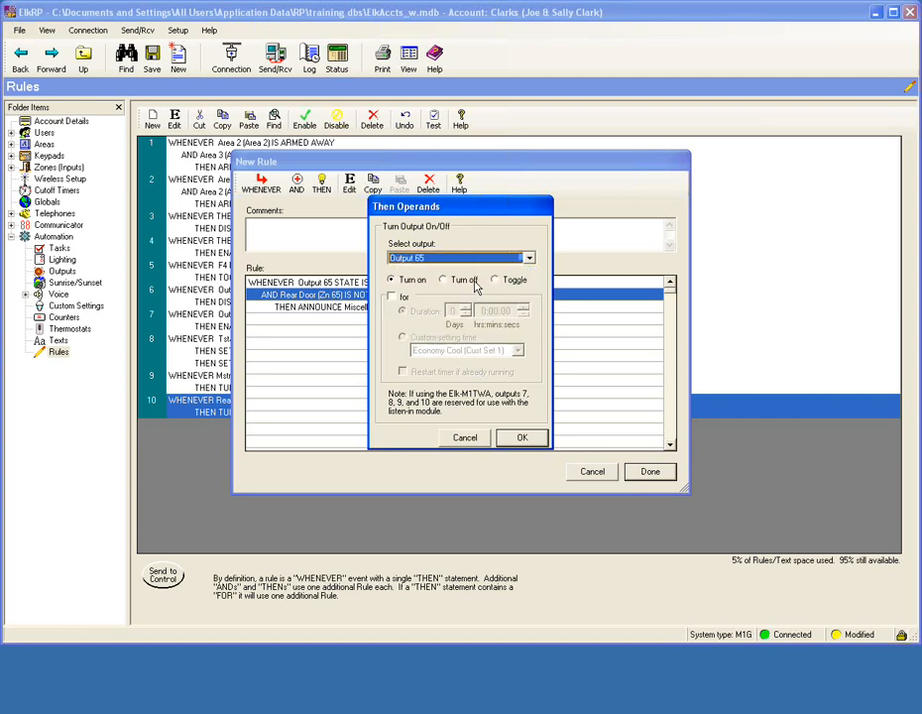
left_click(393, 297)
left_click(505, 311)
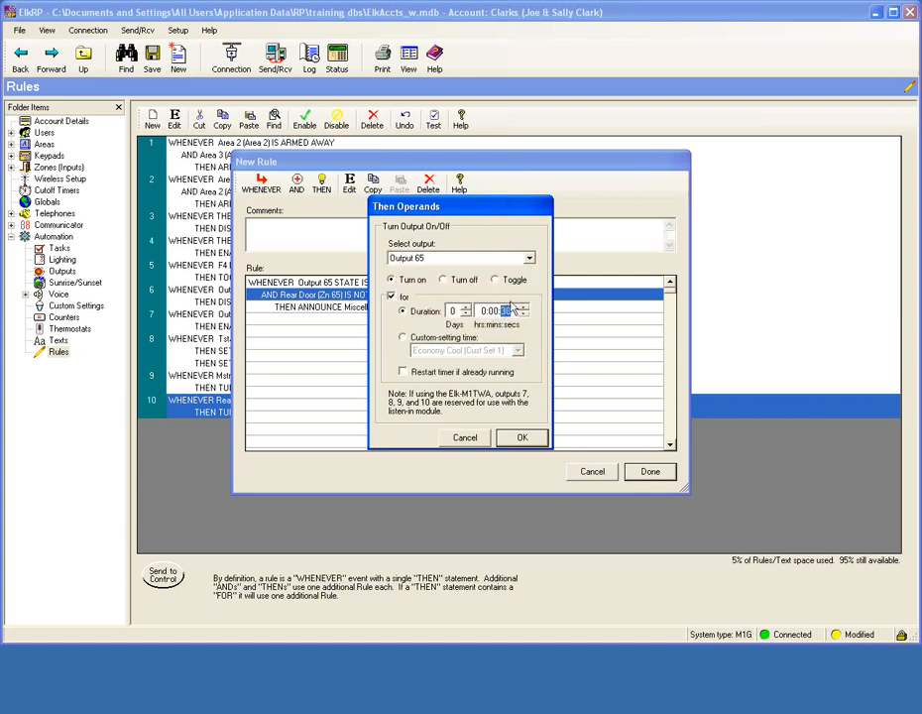
left_click(521, 437)
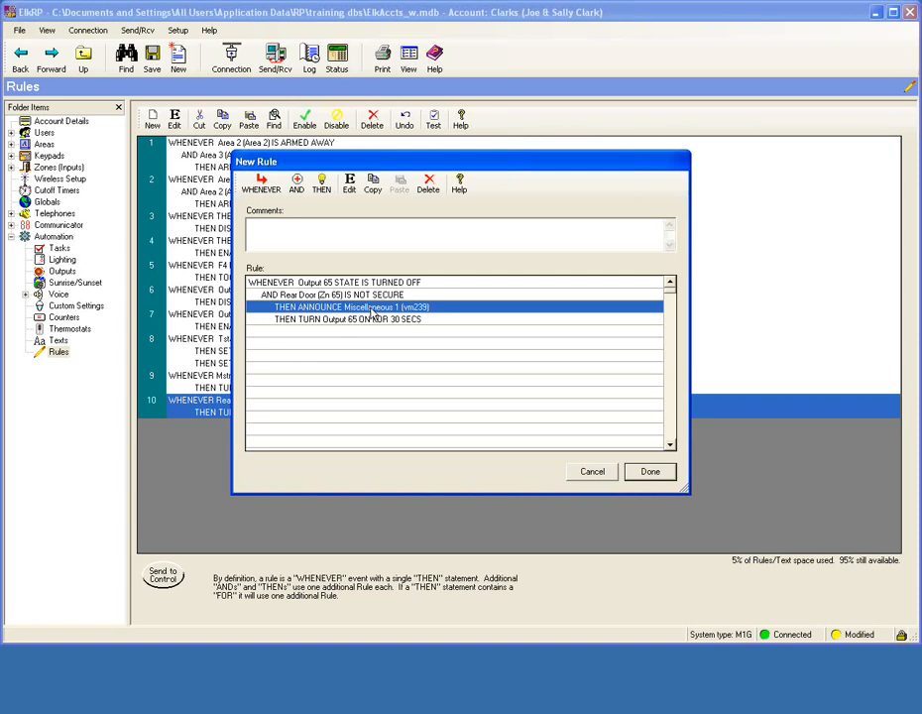
left_click(650, 472)
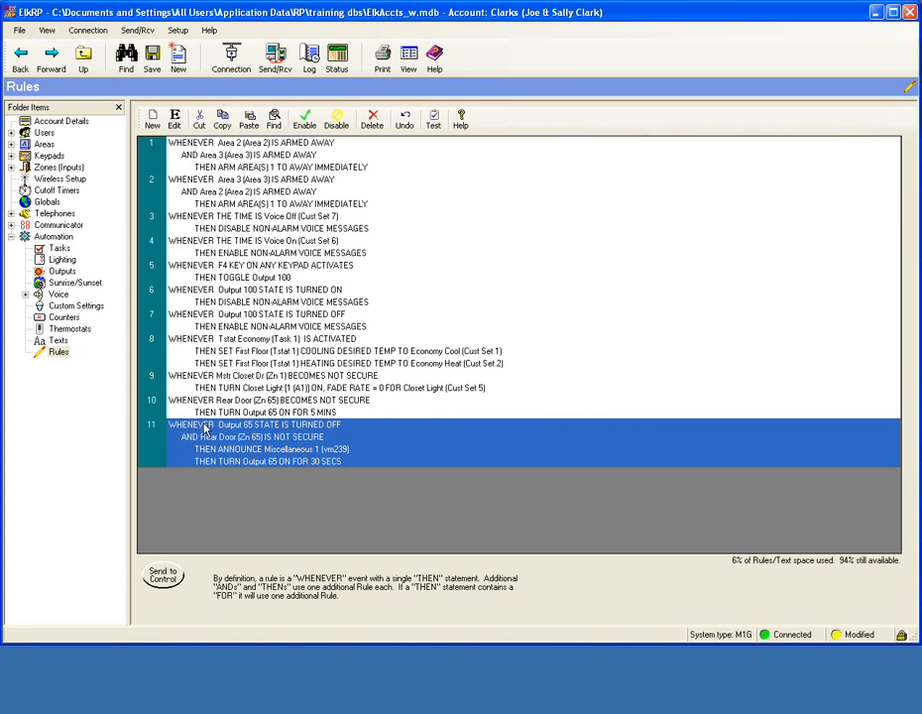
Start a new rule with a WHENEVER time trigger occurring every 0 hours and 5 minutes.
left_click(150, 121)
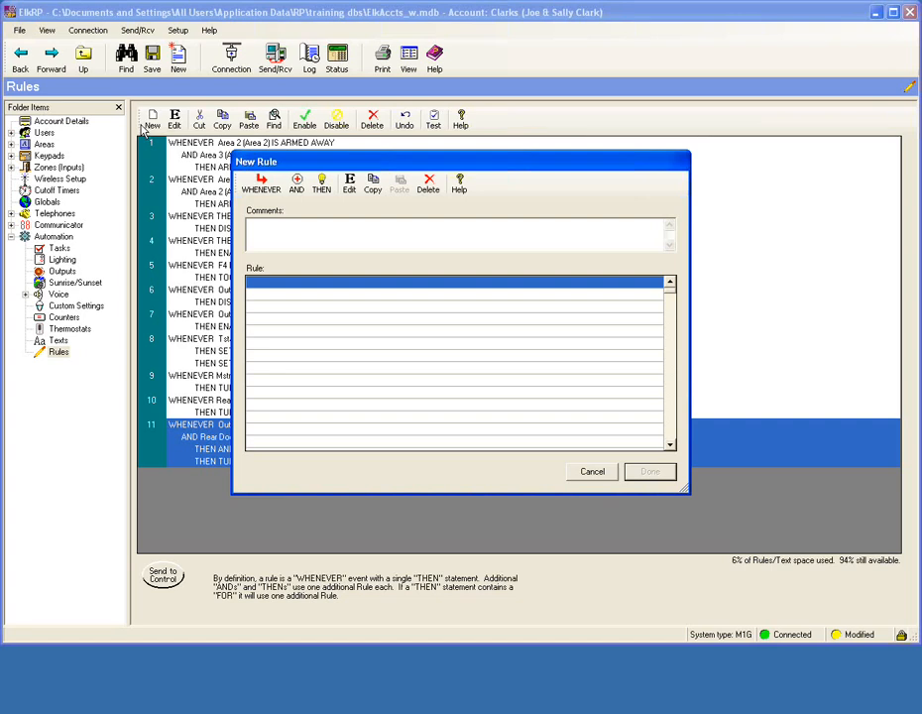
left_click(262, 186)
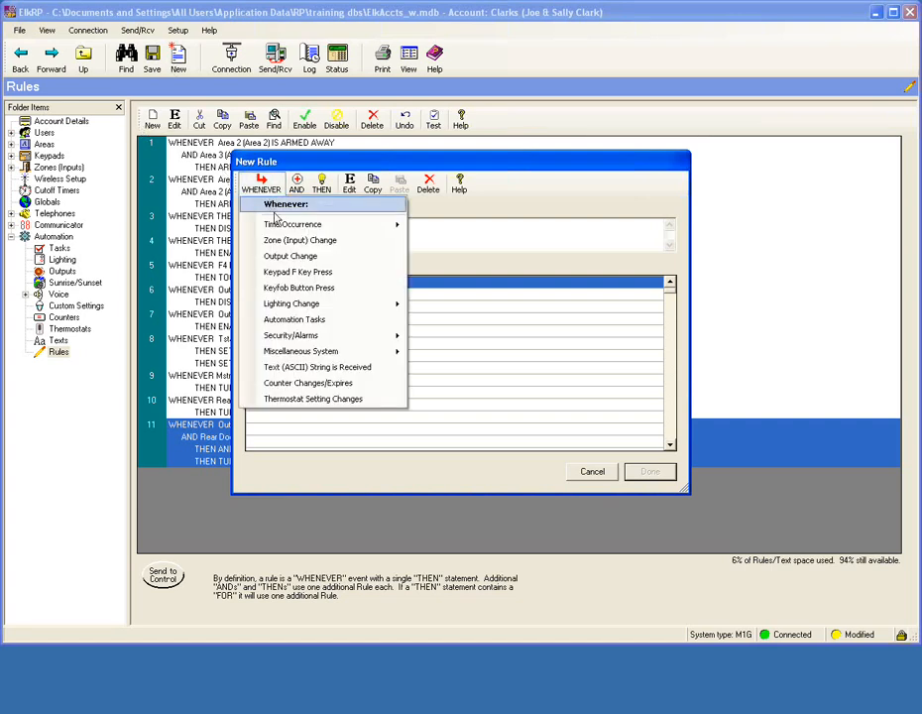
mouse_move(287, 224)
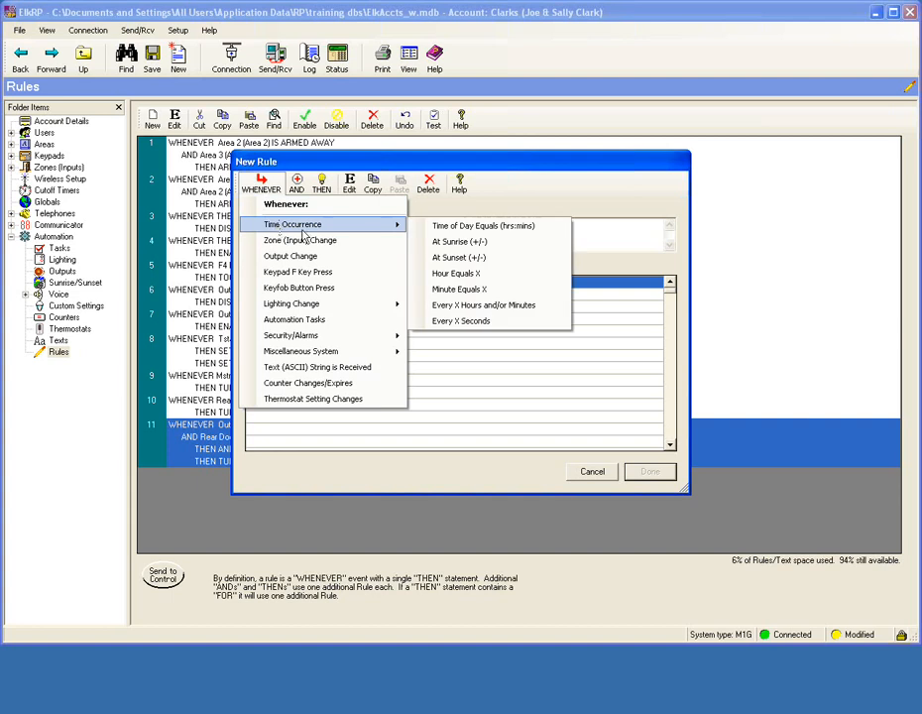
left_click(466, 306)
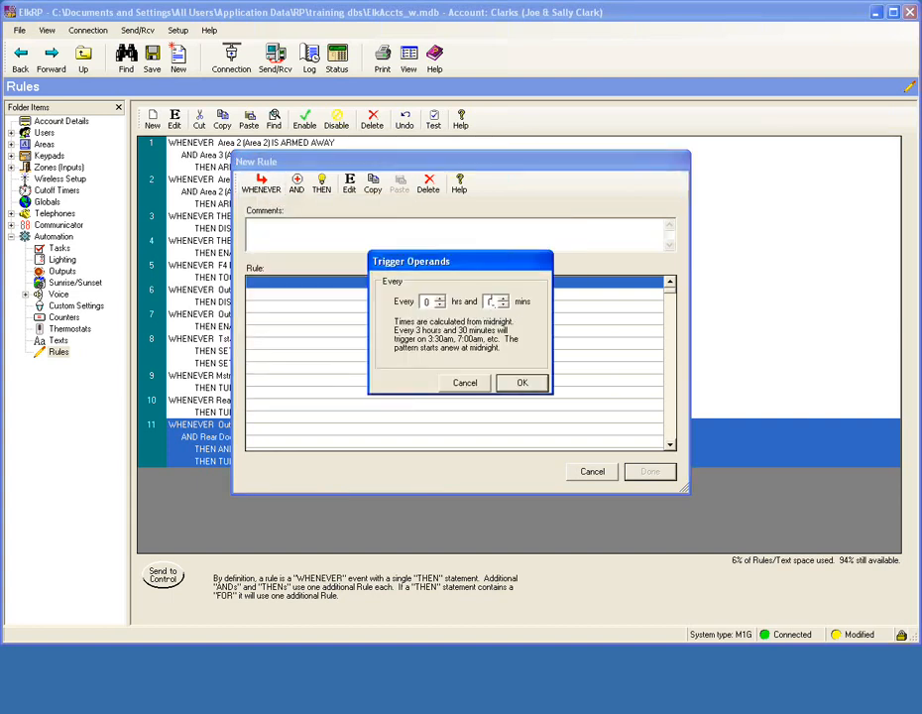
type("5")
left_click(525, 382)
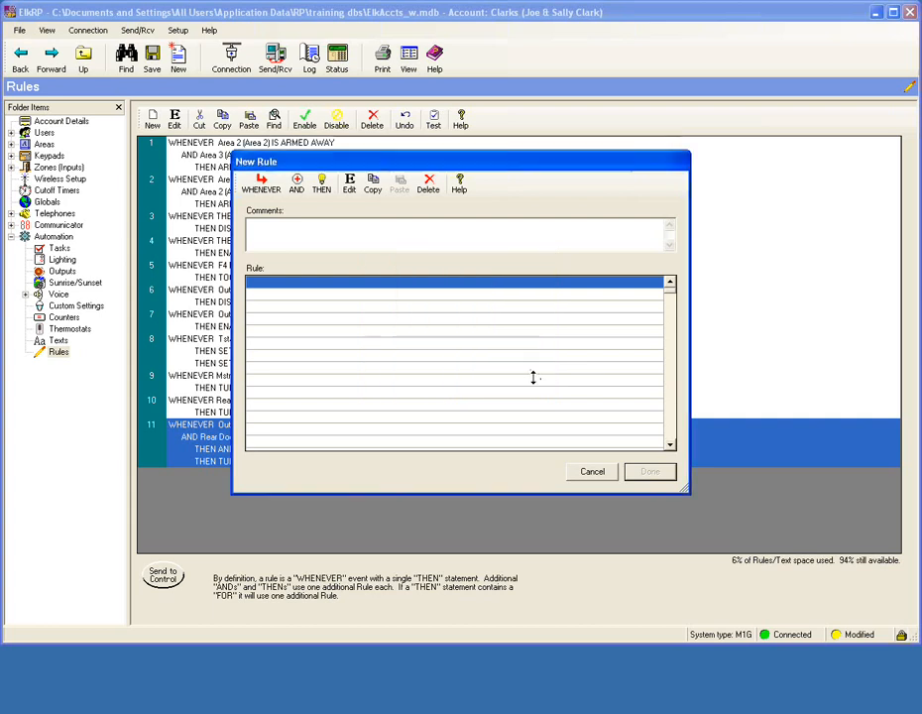
Add a THEN action setting counter Outside+15 (Counter 1) to the temperature of Outside Temp (Zn 15).
left_click(323, 187)
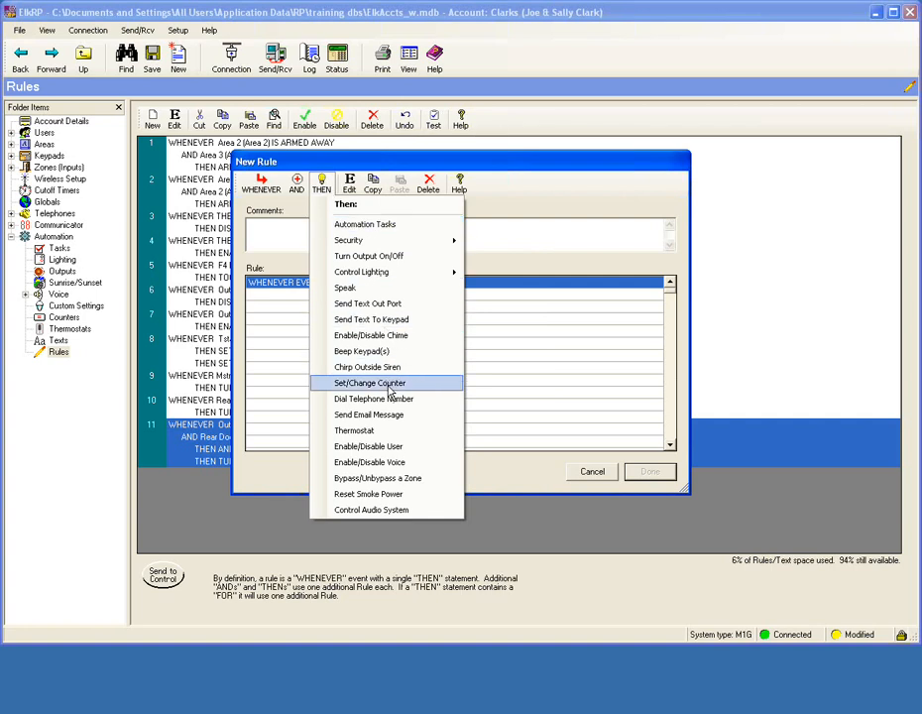
left_click(389, 385)
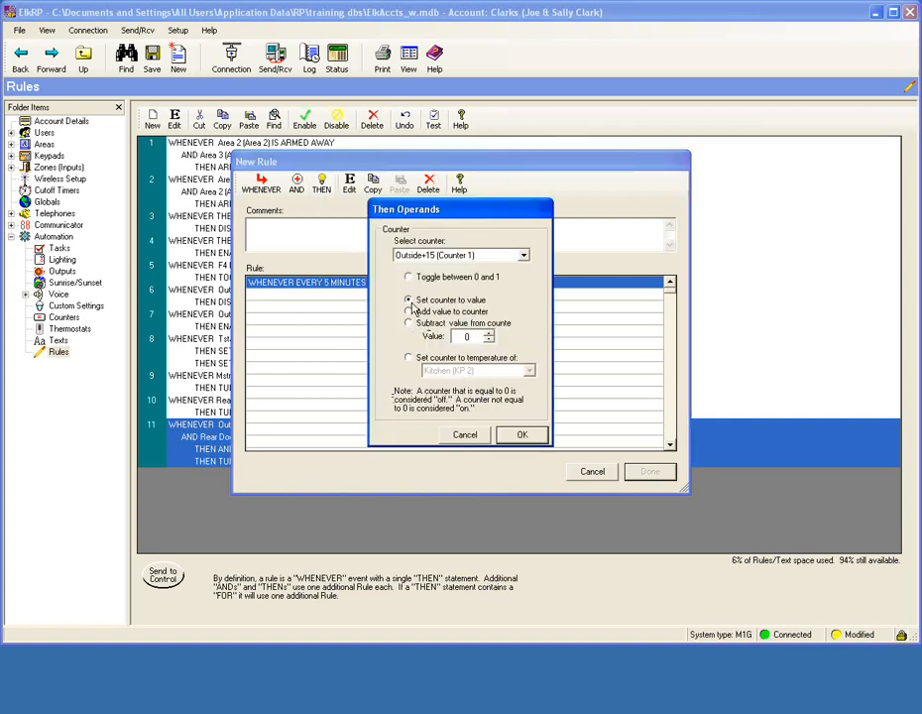
left_click(436, 358)
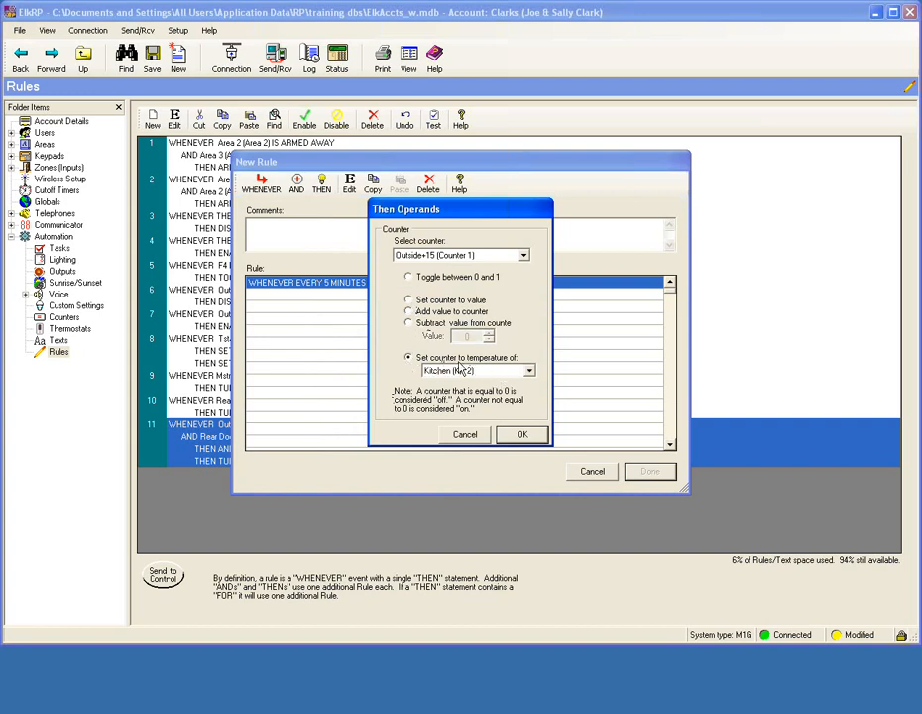
left_click(528, 370)
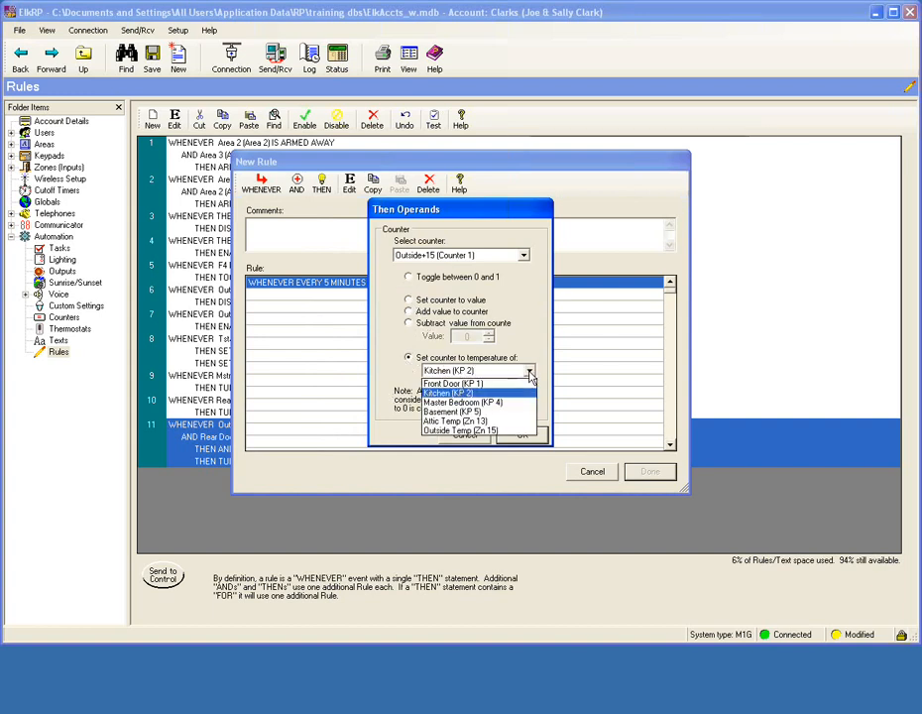
left_click(486, 429)
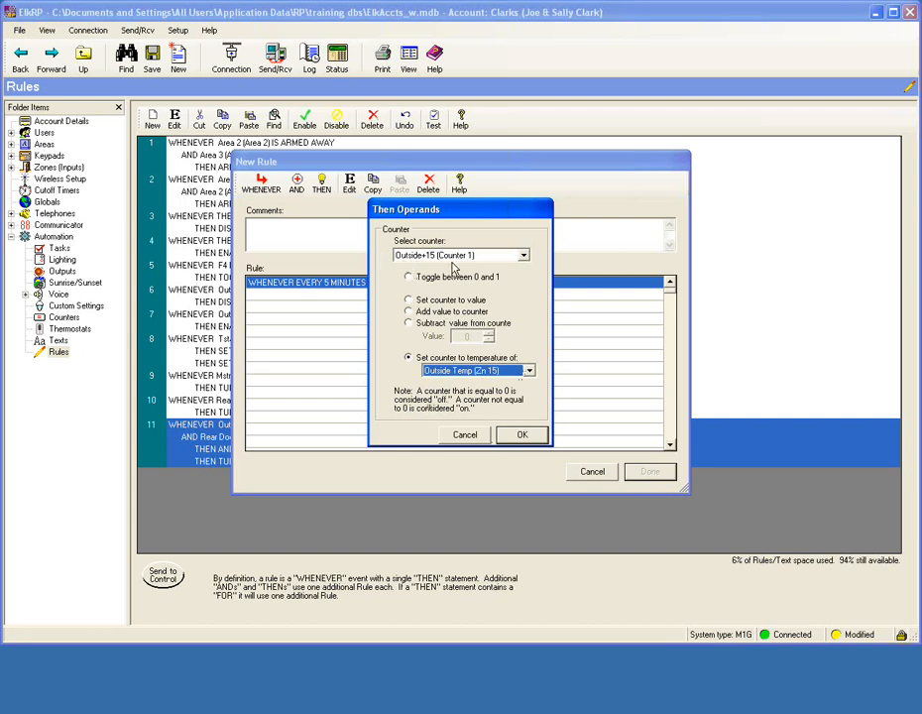
left_click(523, 435)
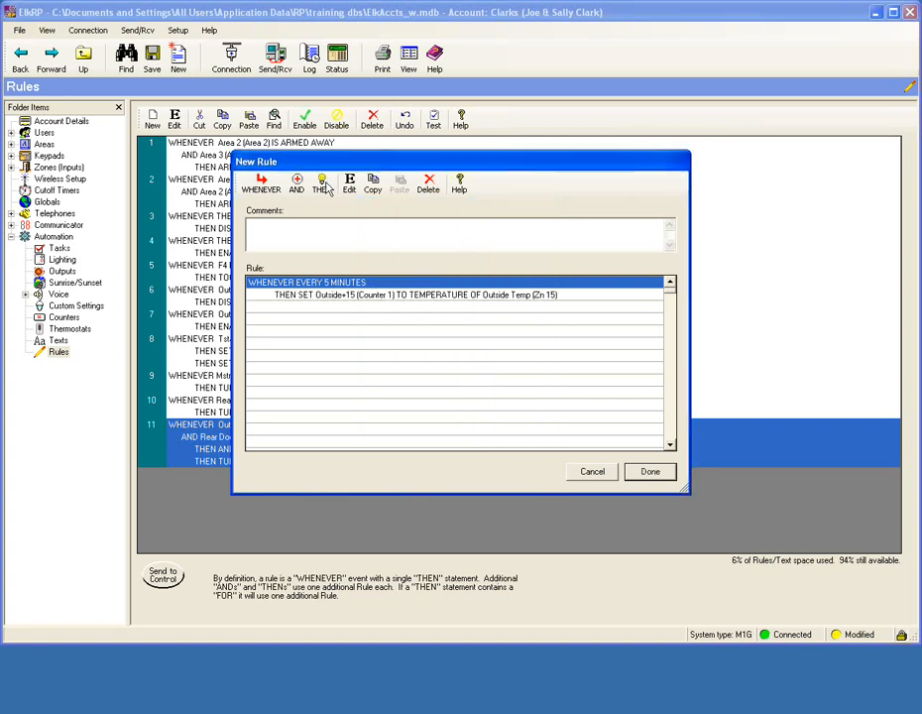
Add a THEN action turning Output 150 on for a duration of 2 seconds, and finish the rule.
left_click(321, 183)
left_click(377, 256)
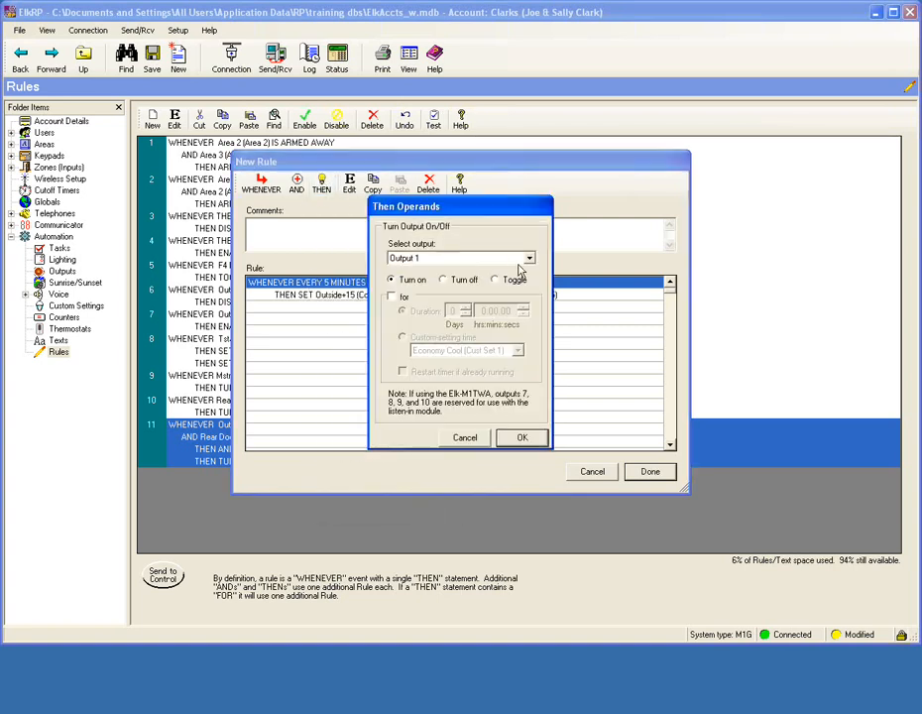
left_click(529, 259)
scroll(535, 287, "down", 20)
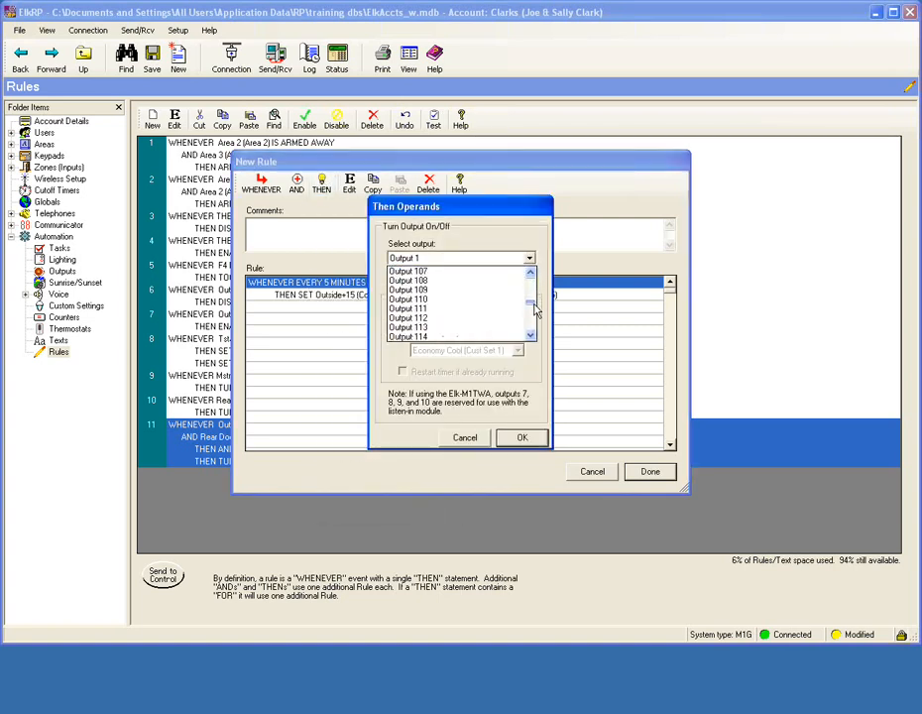
scroll(532, 297, "down", 5)
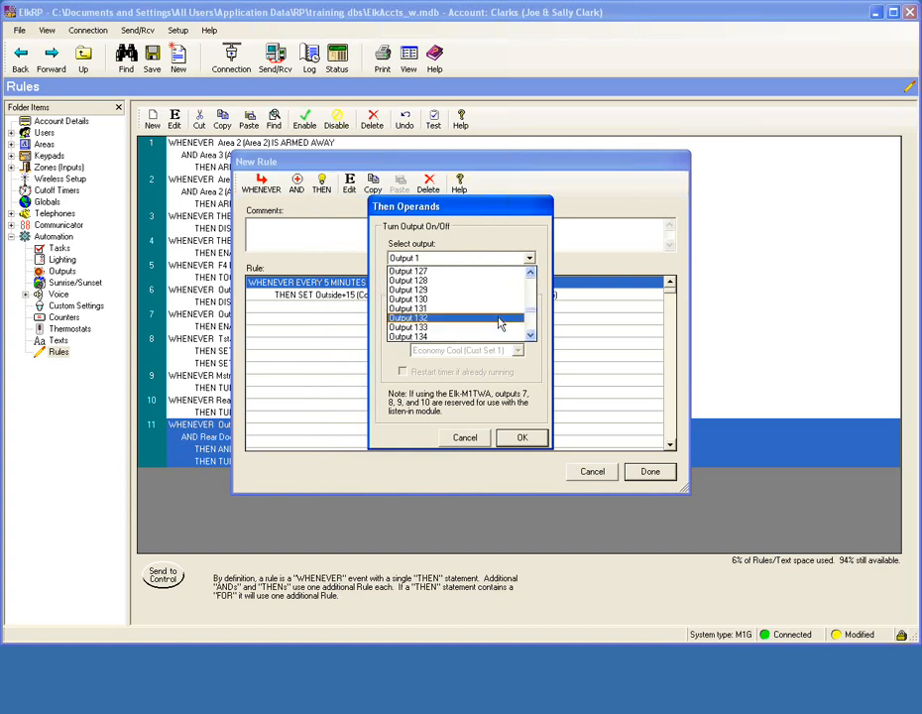
left_click(530, 337)
left_click(530, 337)
left_click(530, 337)
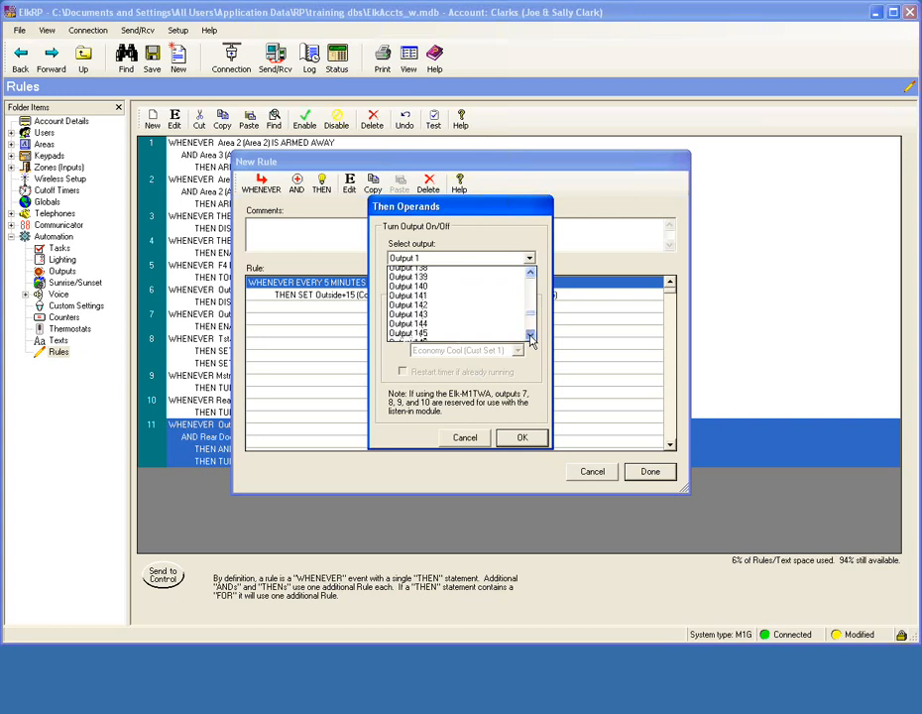
left_click(531, 337)
left_click(530, 337)
left_click(466, 317)
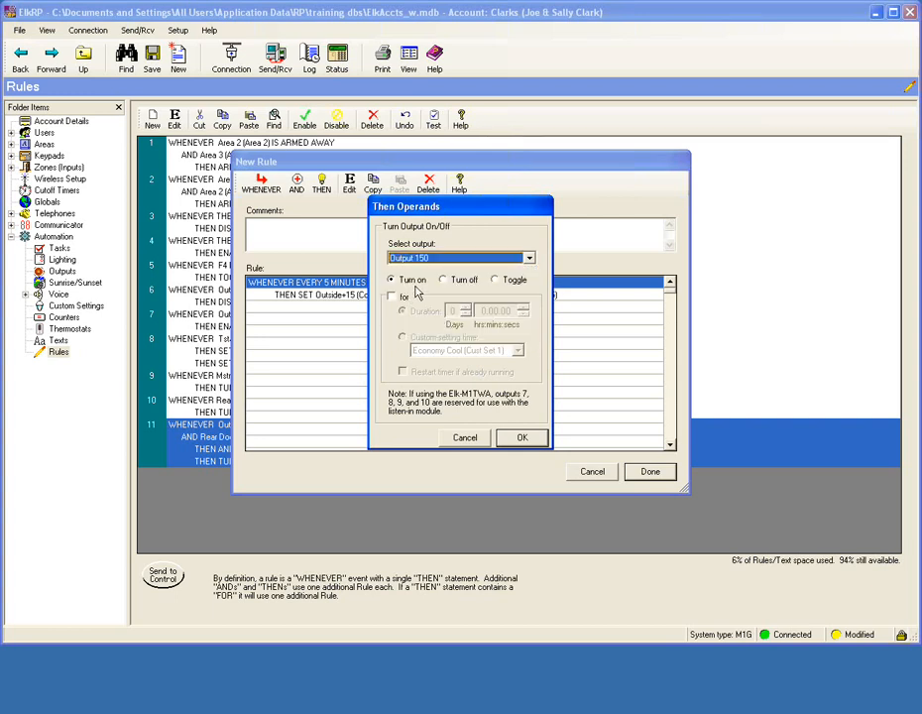
left_click(390, 296)
left_click(511, 312)
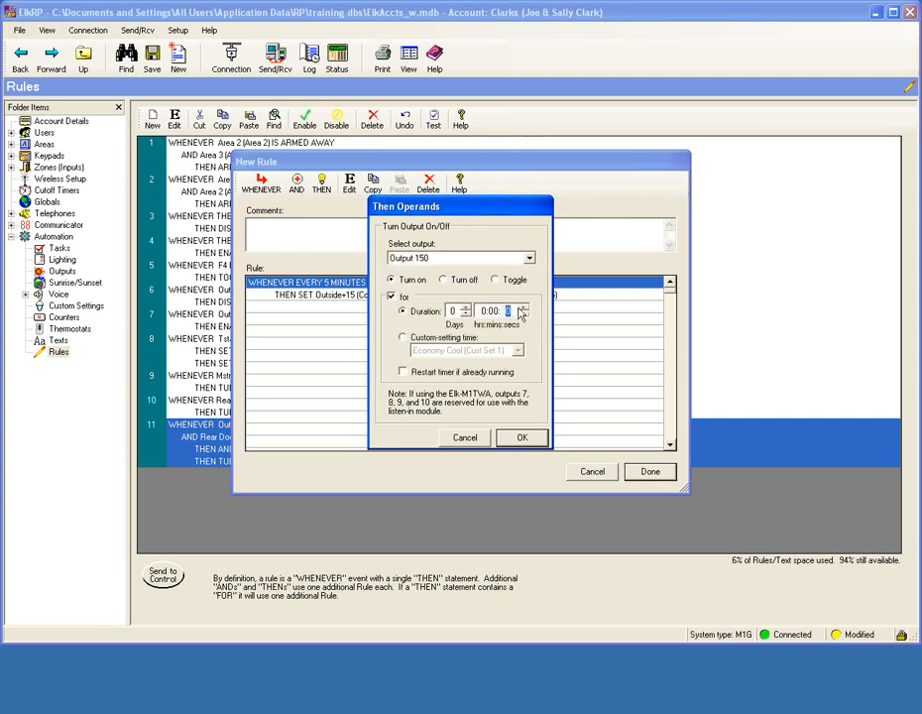
left_click(521, 437)
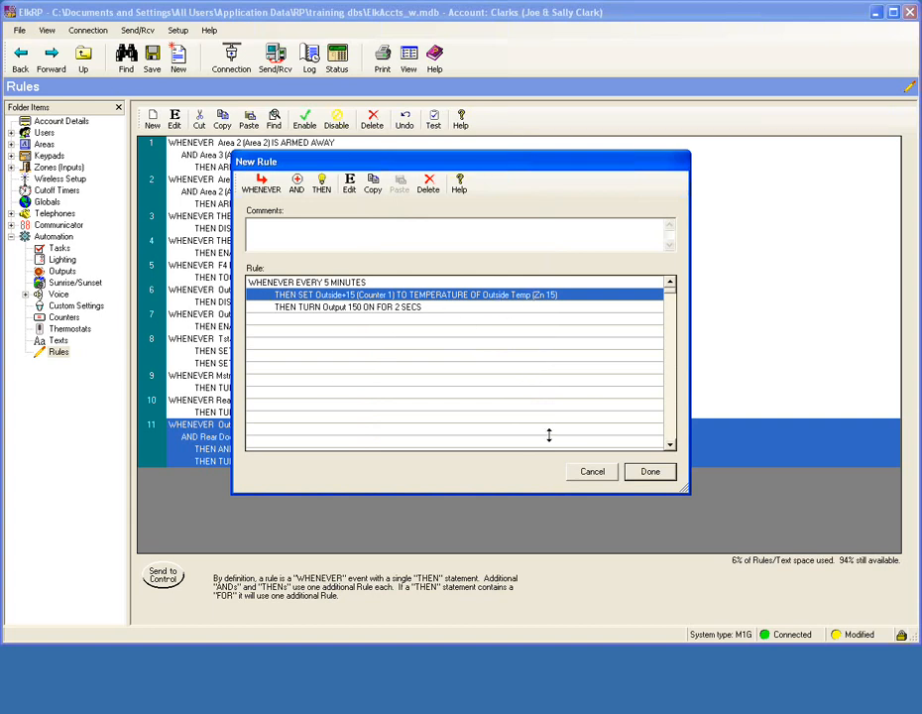
left_click(650, 474)
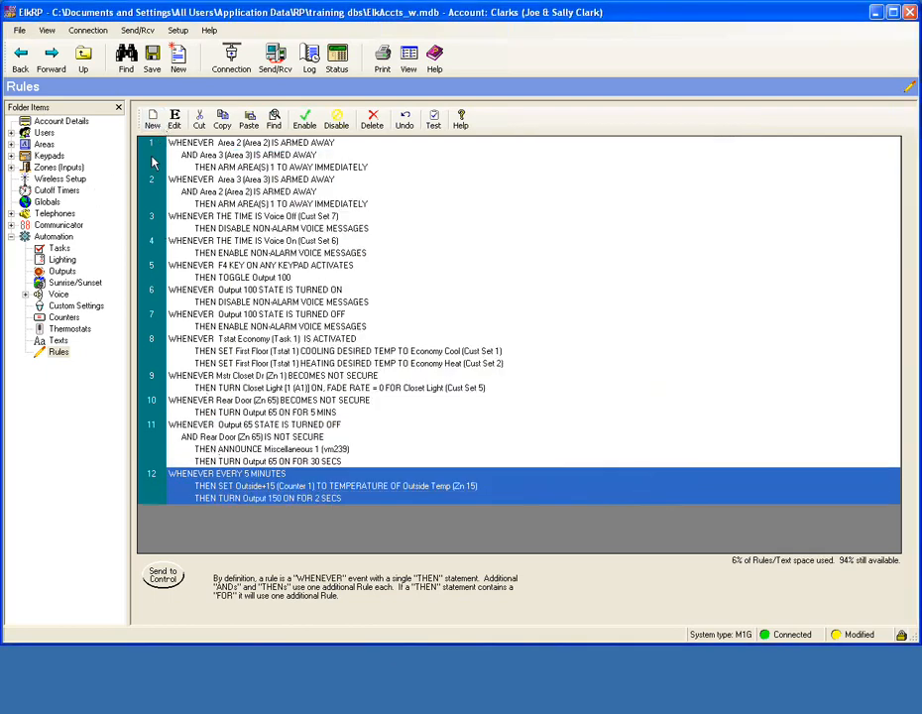
Start a new rule with a WHENEVER trigger for Output 150 being turned on.
left_click(151, 119)
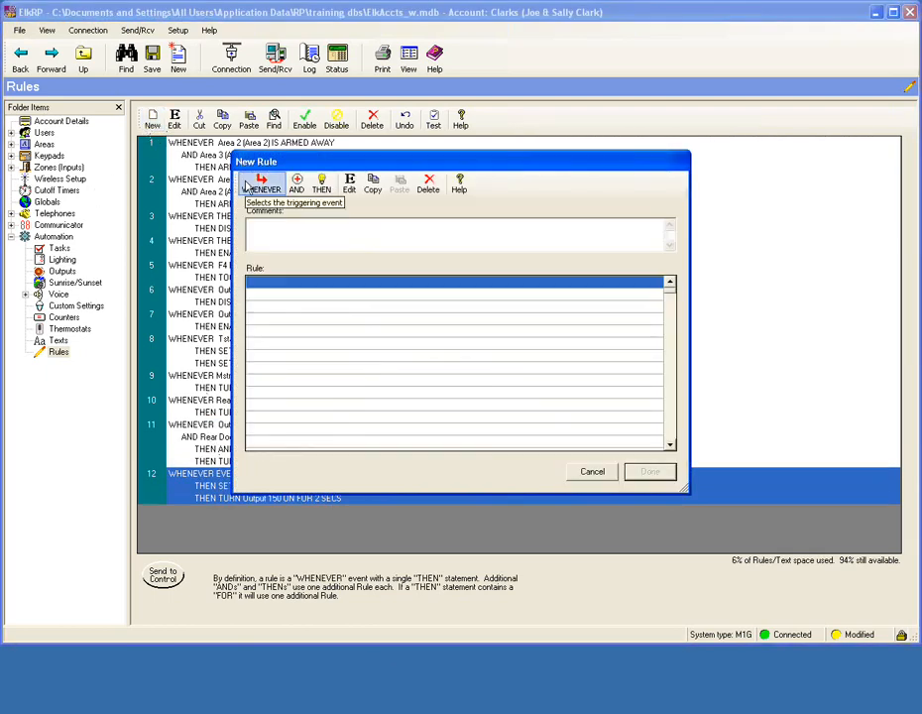
left_click(249, 187)
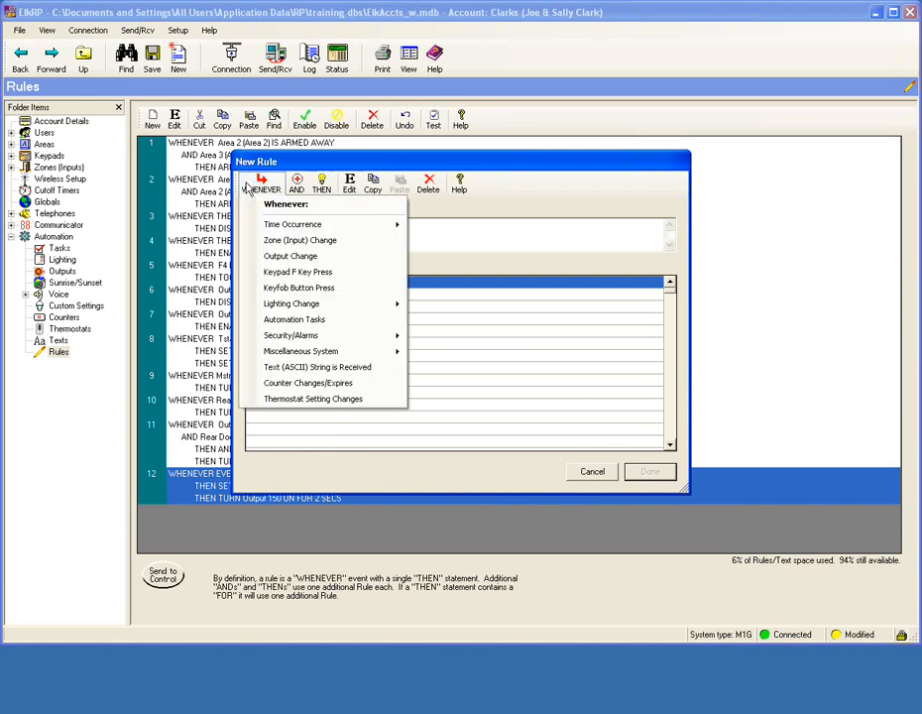
left_click(282, 254)
left_click(528, 325)
left_click_drag(533, 349, 533, 383)
left_click(531, 339)
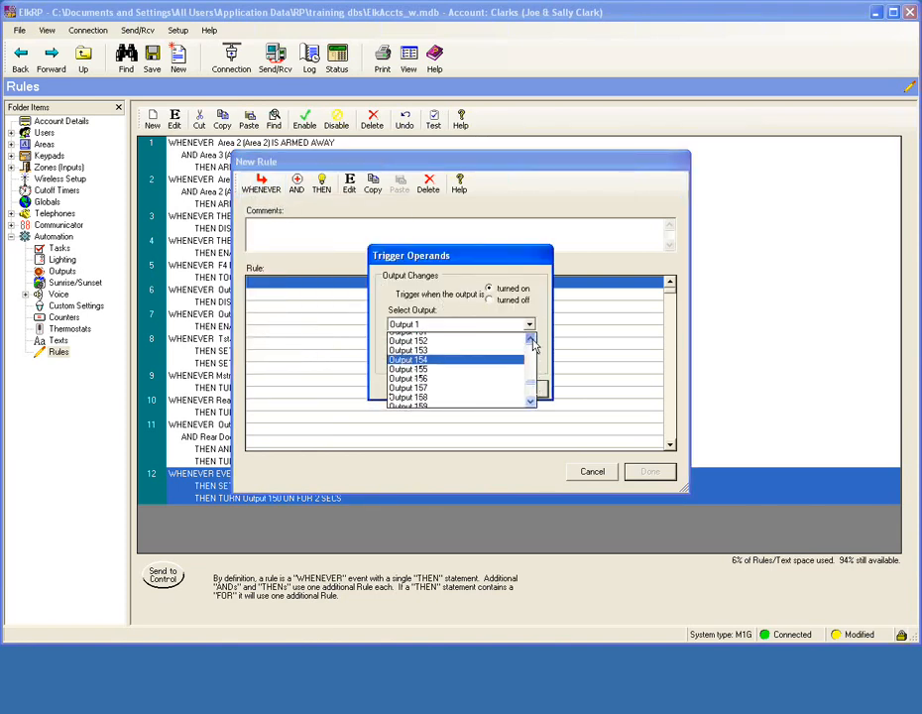
left_click(532, 340)
left_click(532, 340)
left_click(532, 340)
left_click(422, 346)
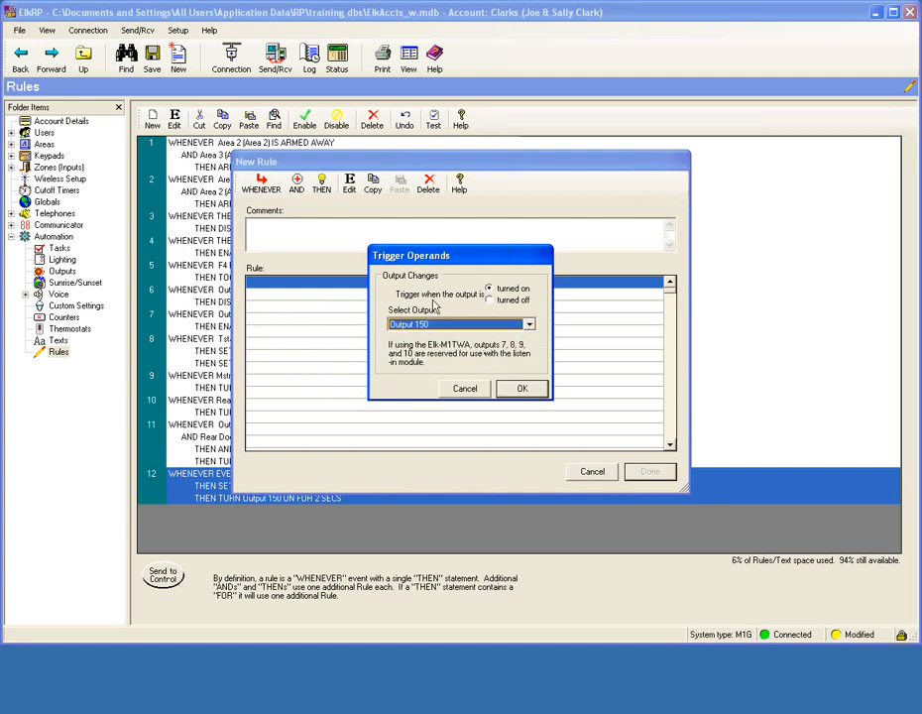
left_click(523, 390)
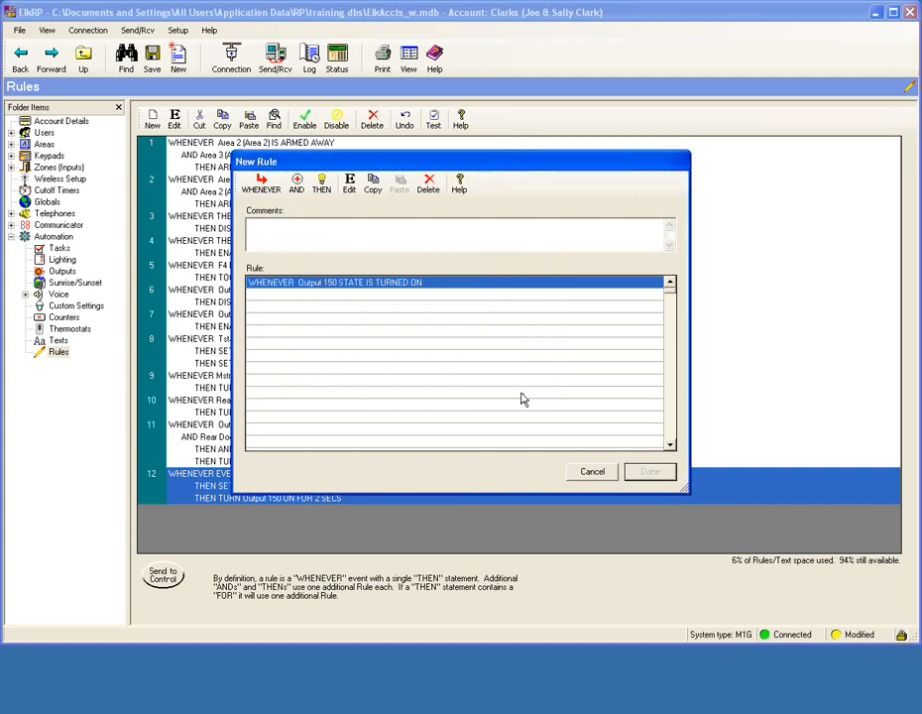
Add a THEN action adding 15 to counter Outside+15 (Counter 1), and finish the rule.
left_click(321, 187)
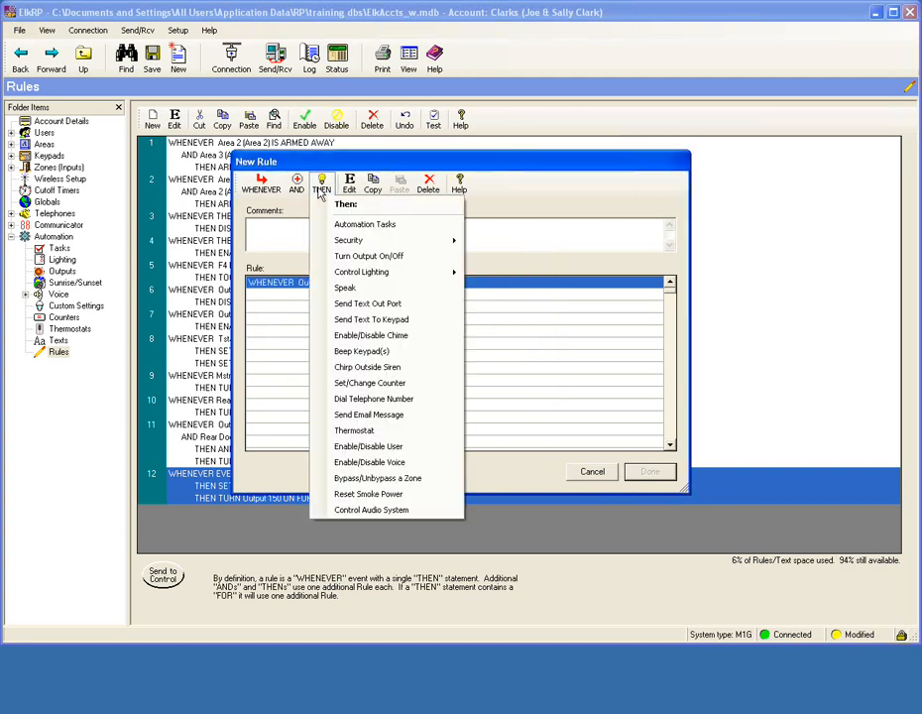
left_click(363, 387)
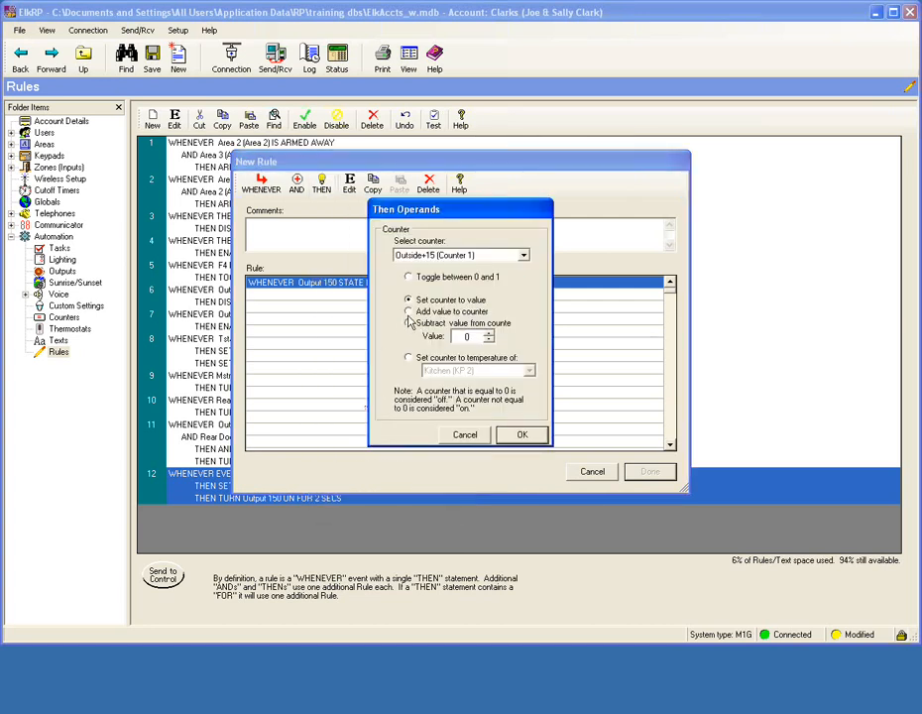
left_click(408, 313)
type("15")
left_click(525, 436)
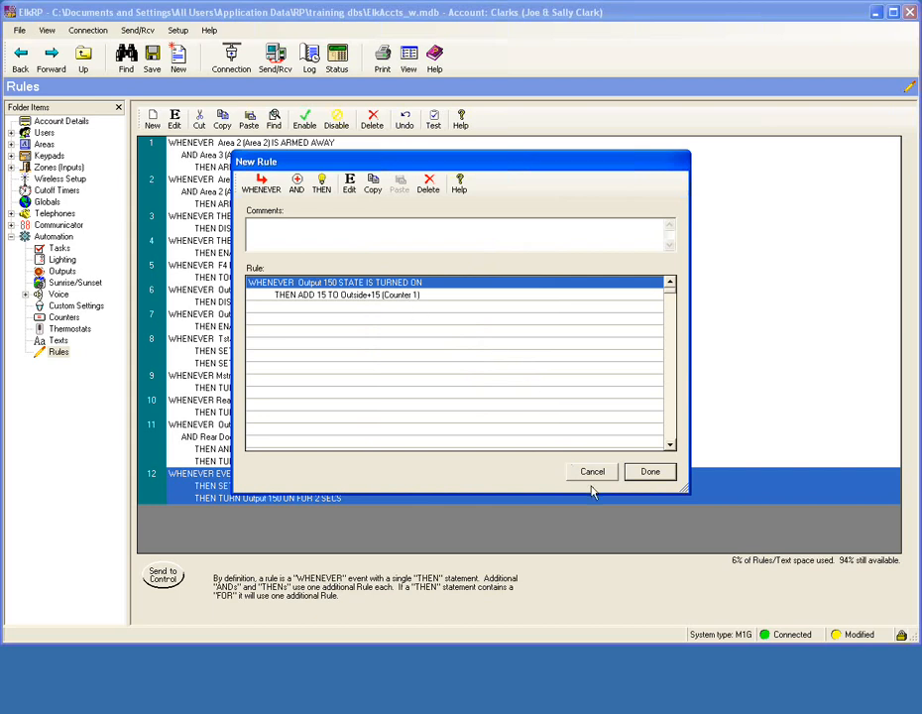
left_click(651, 471)
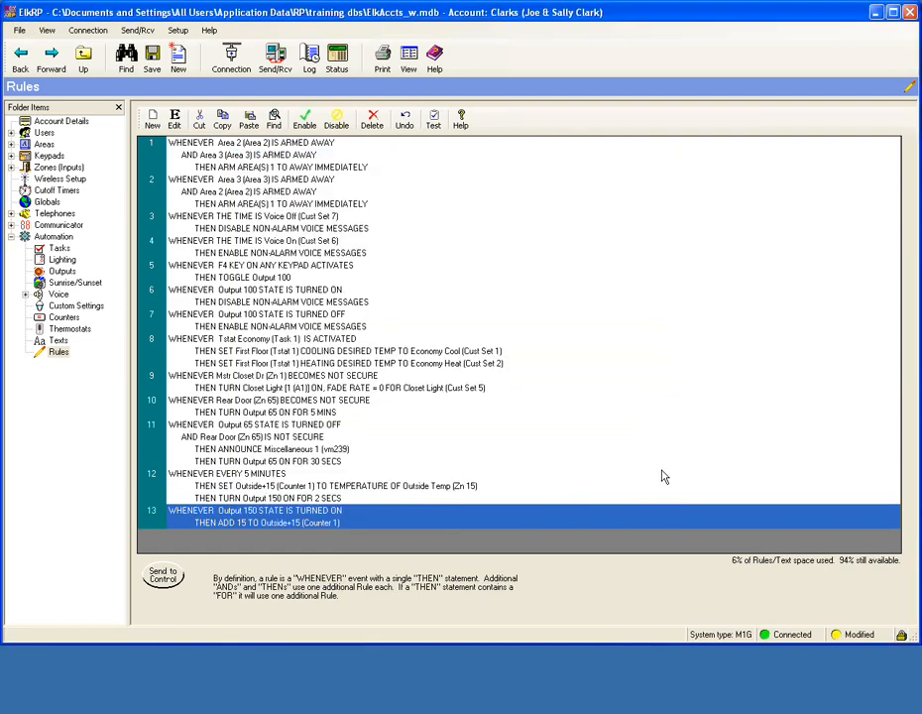
Start a new rule with a WHENEVER time trigger occurring every 0 hours and 20 minutes.
left_click(153, 123)
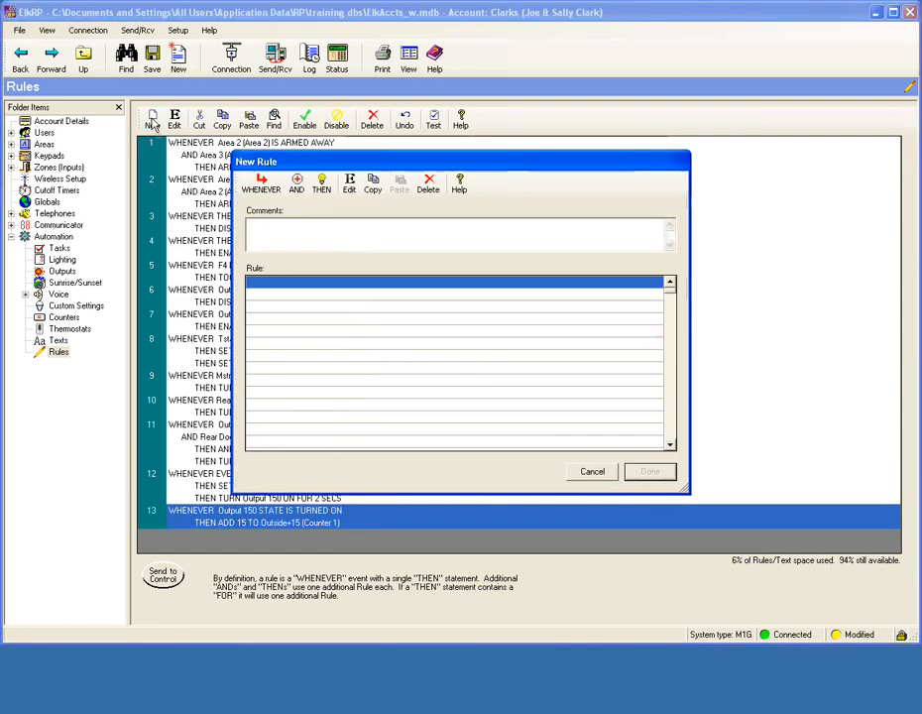
left_click(262, 189)
mouse_move(270, 226)
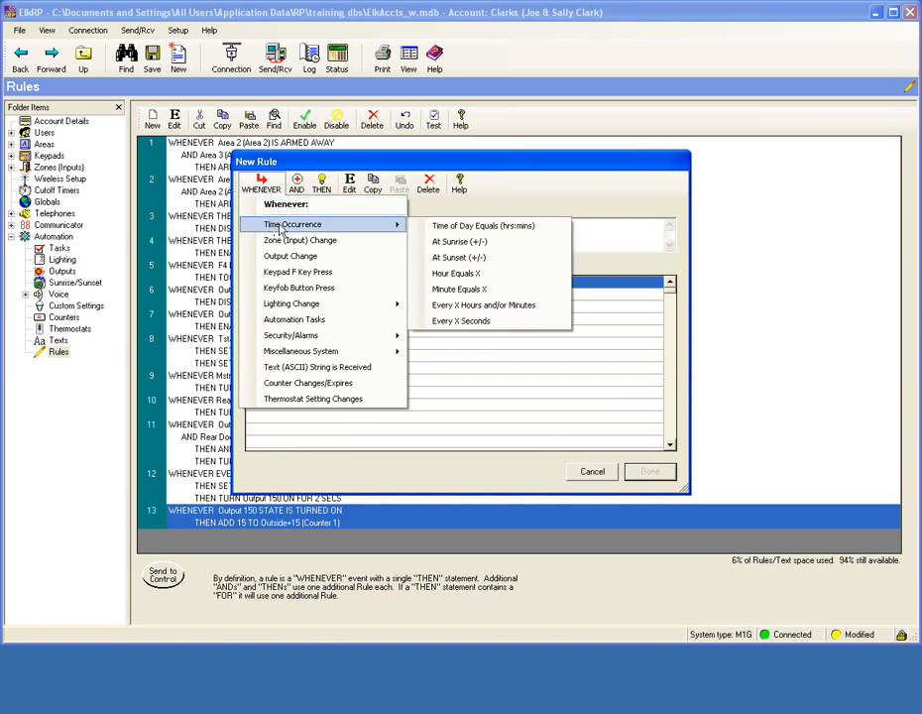
left_click(492, 309)
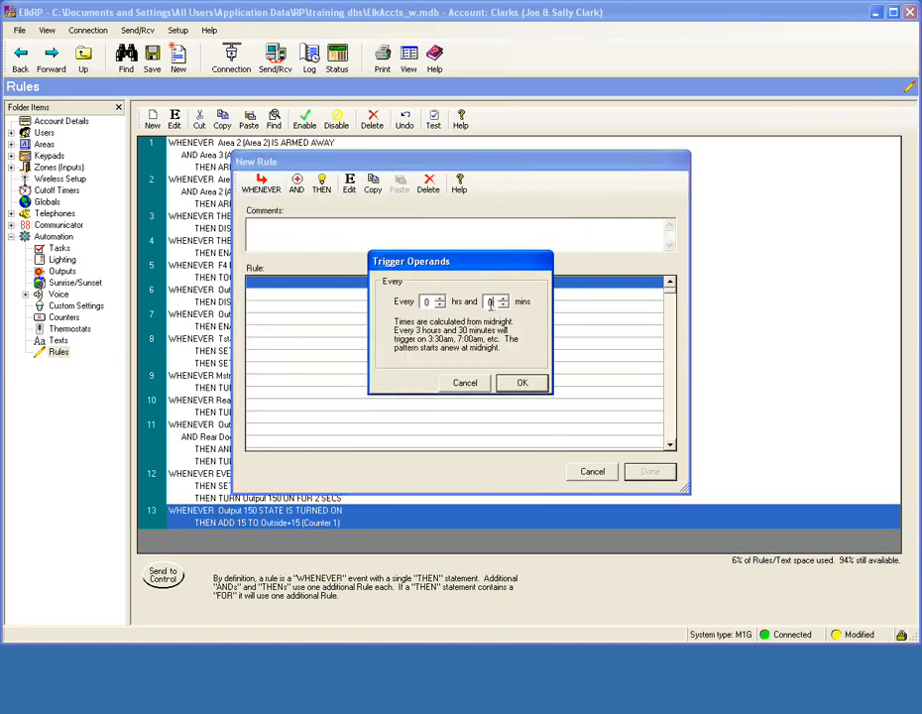
double_click(488, 302)
type("20")
left_click(522, 382)
Add an AND condition requiring the Attic Temp (Zn 13) temperature to be greater than counter Outside+15 (Counter 1).
left_click(296, 185)
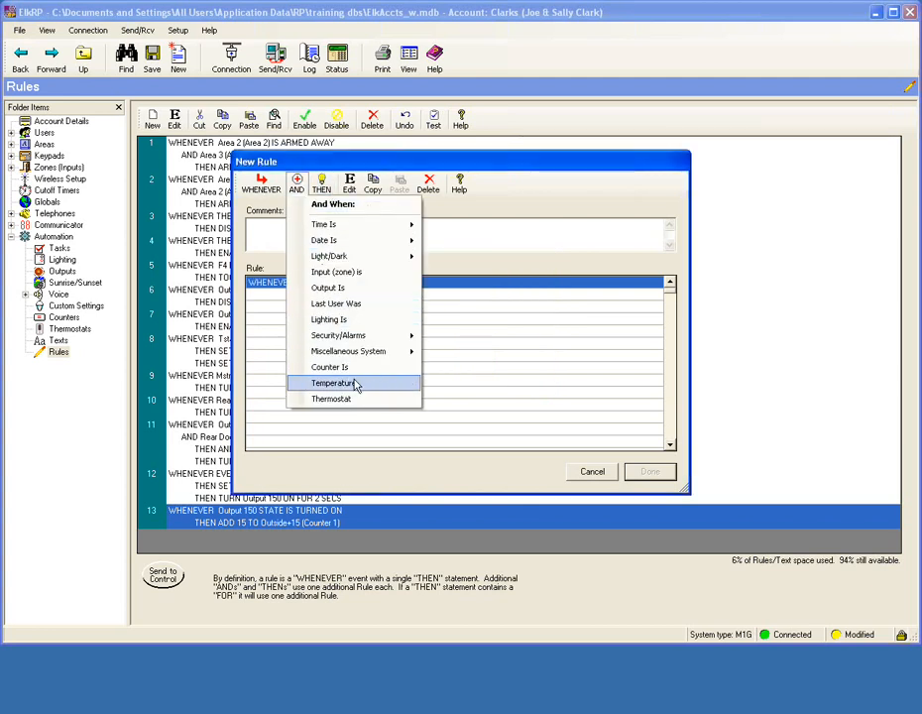
left_click(354, 383)
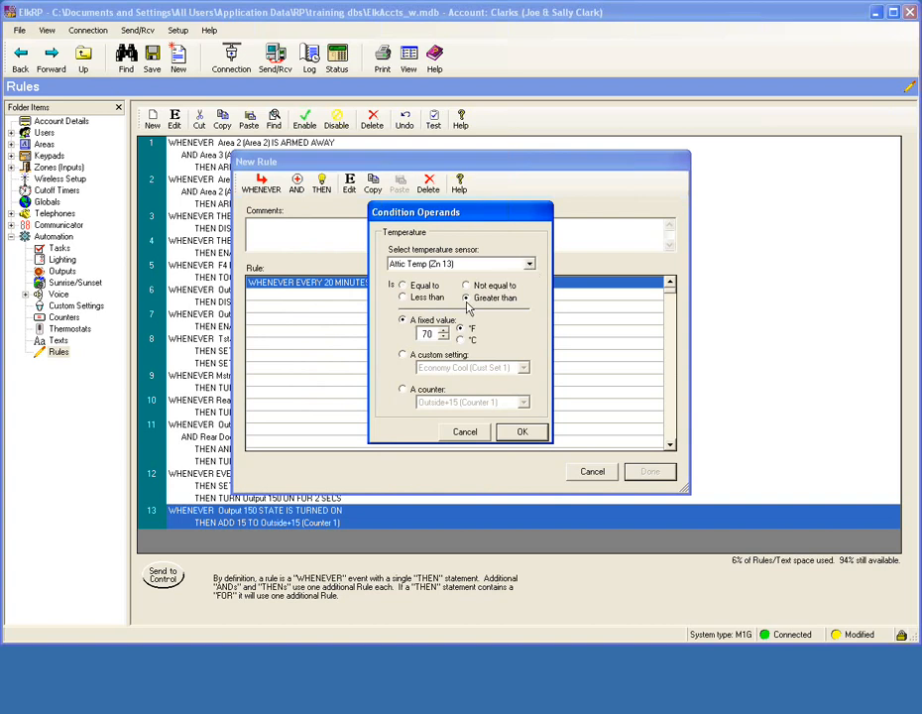
left_click(467, 300)
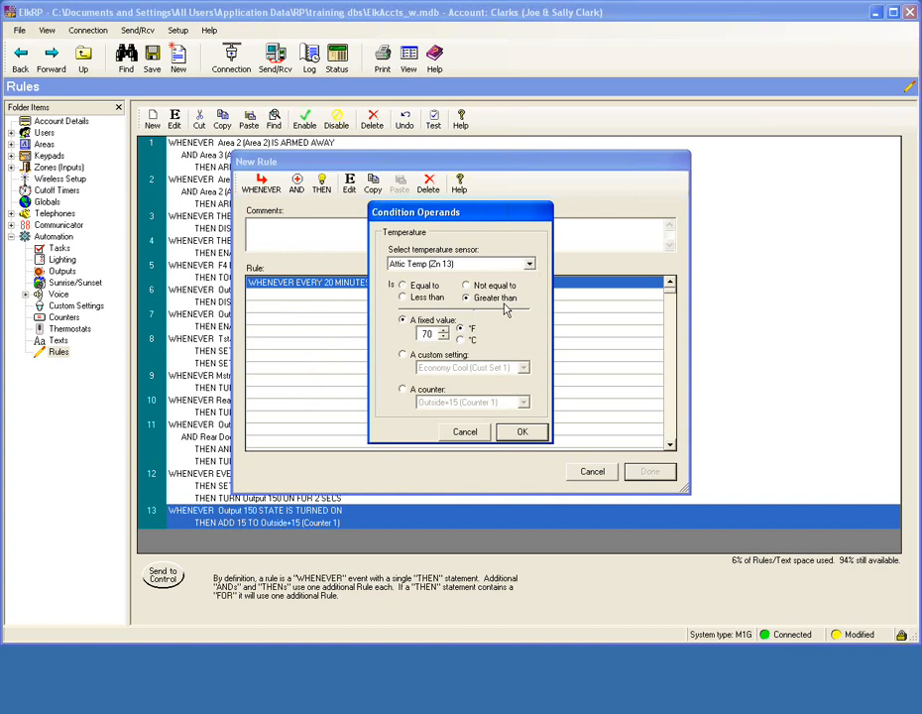
left_click(403, 390)
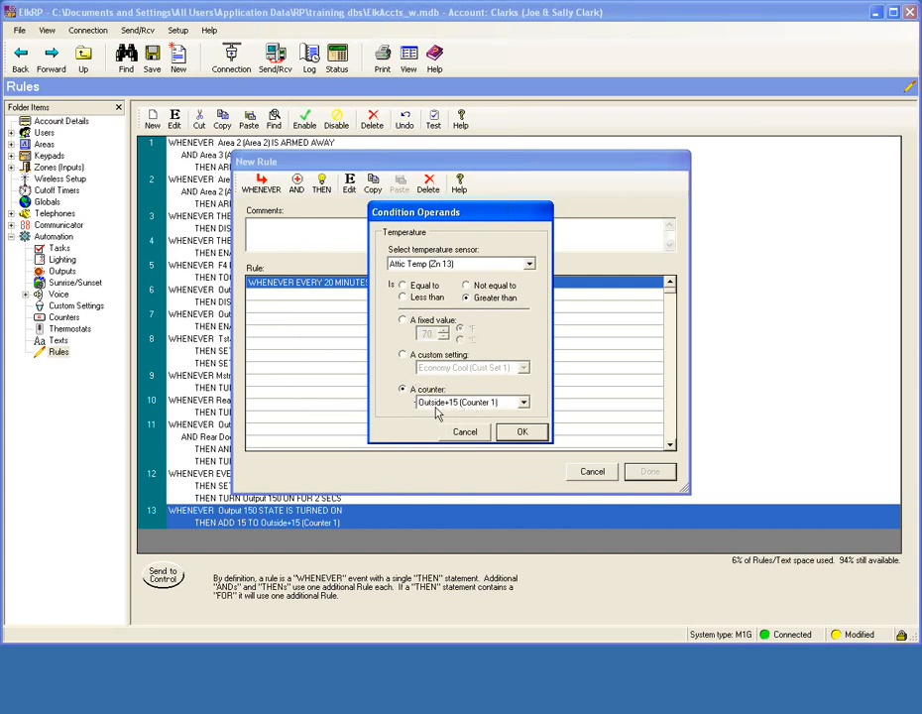
left_click(530, 434)
Add a THEN action turning Attic Fan (Out 7) on, and finish the rule.
left_click(321, 184)
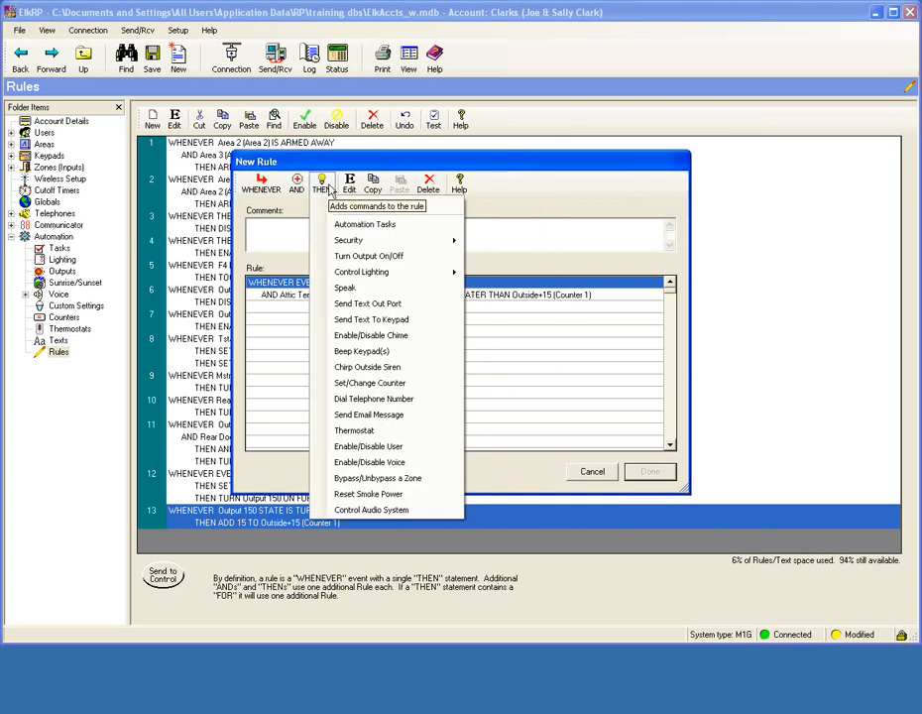
left_click(323, 186)
left_click(321, 184)
left_click(350, 256)
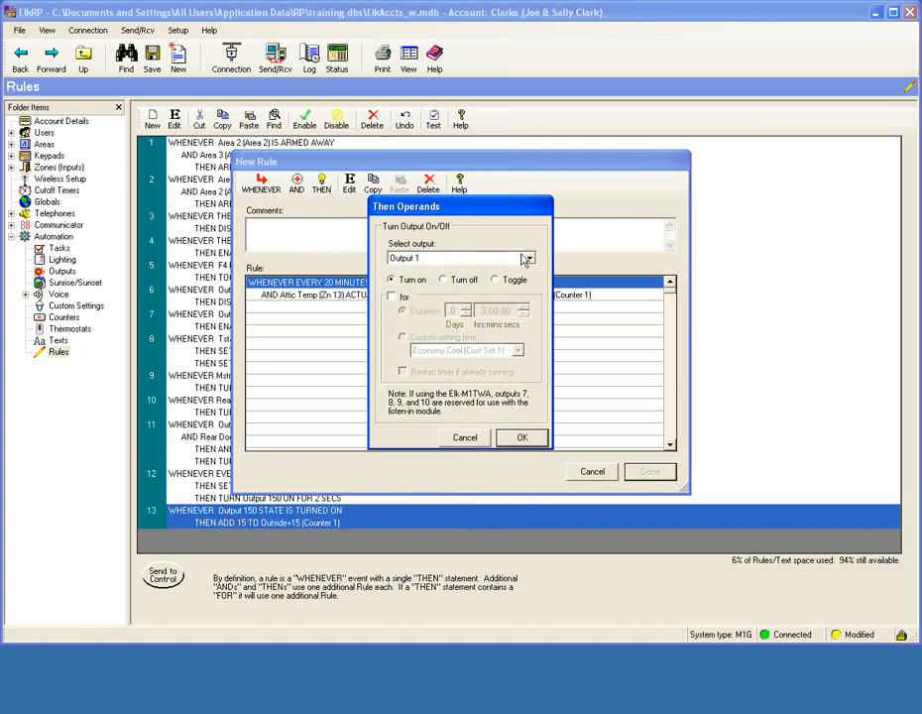
left_click(531, 258)
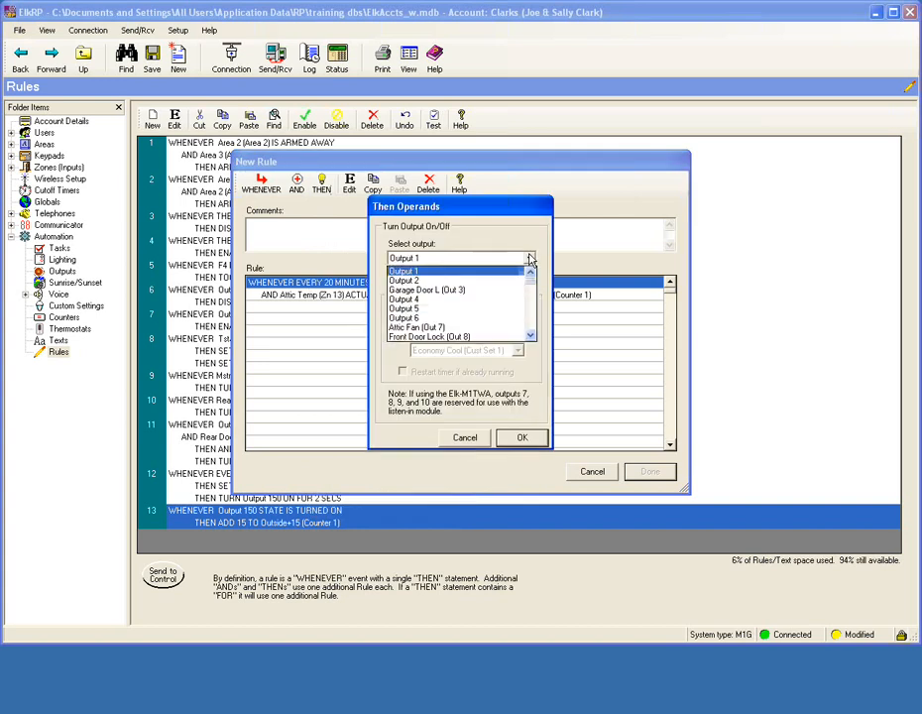
left_click(476, 327)
left_click(520, 437)
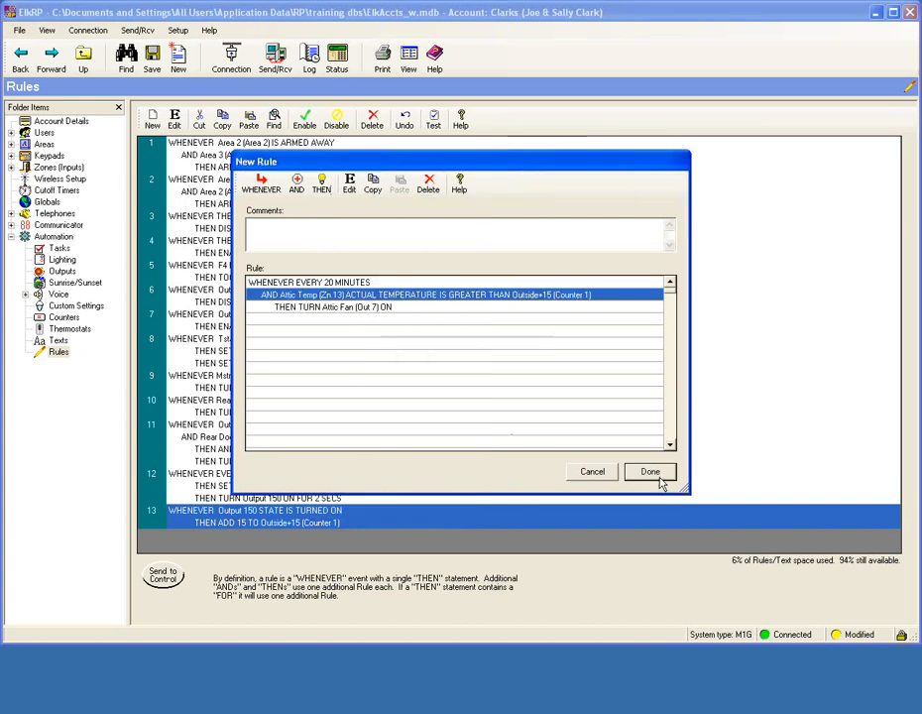
left_click(652, 472)
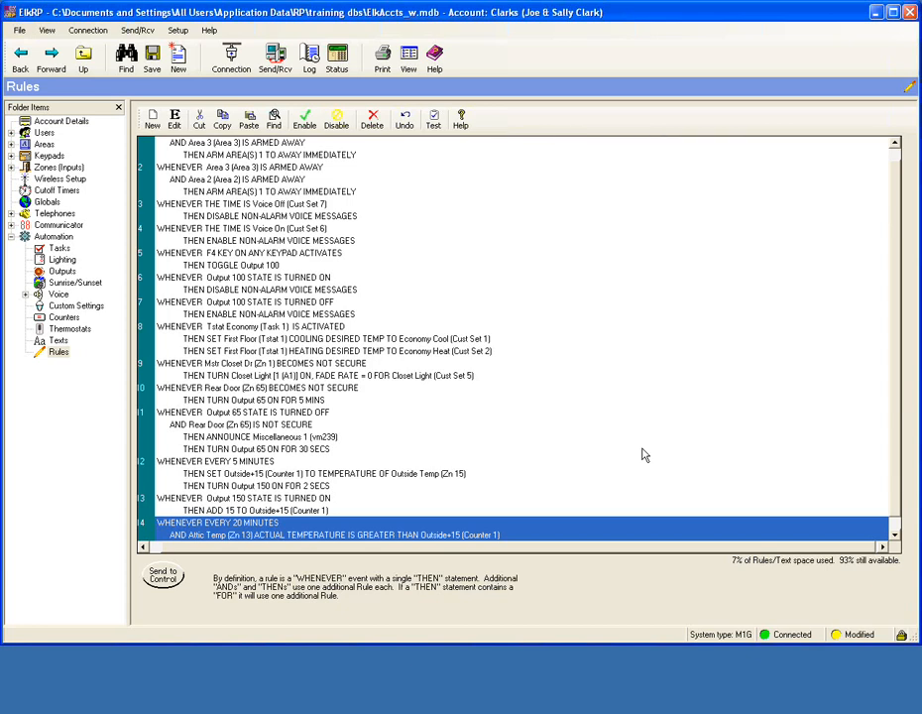
Open the account details and bring the Notepad window with the technical support contacts into view.
left_click(61, 122)
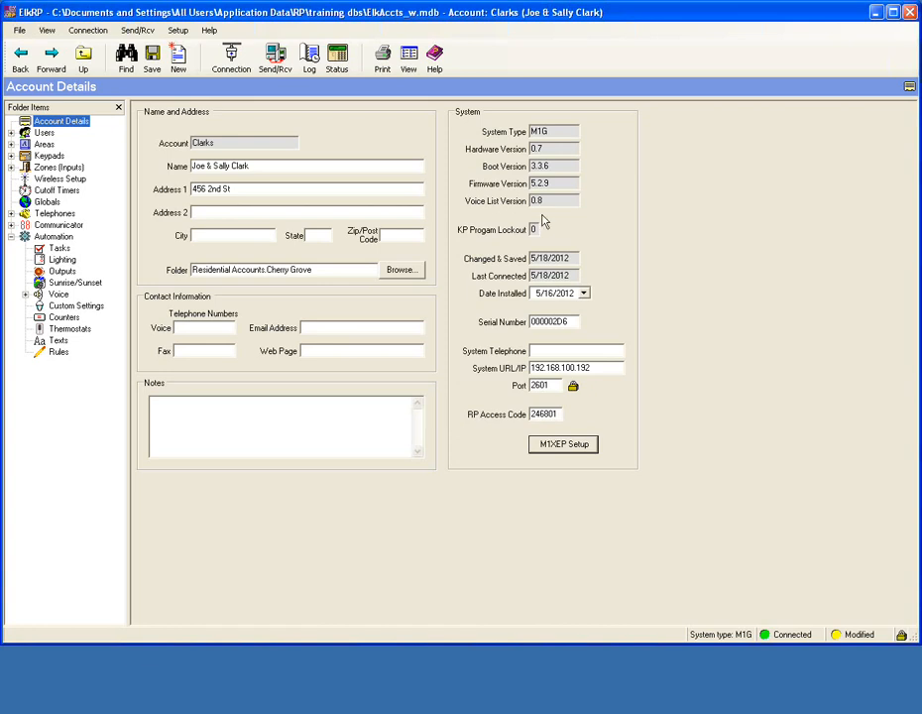
left_click_drag(921, 107, 344, 661)
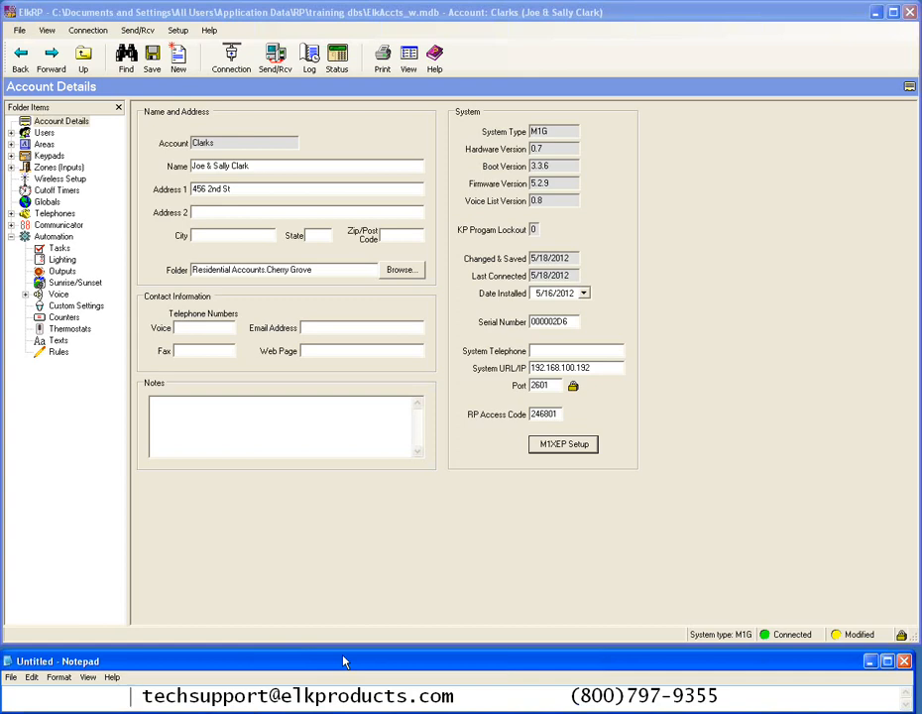
Open the control's real-time status, review the Area 1 zone states and voltages, and close it.
left_click(336, 59)
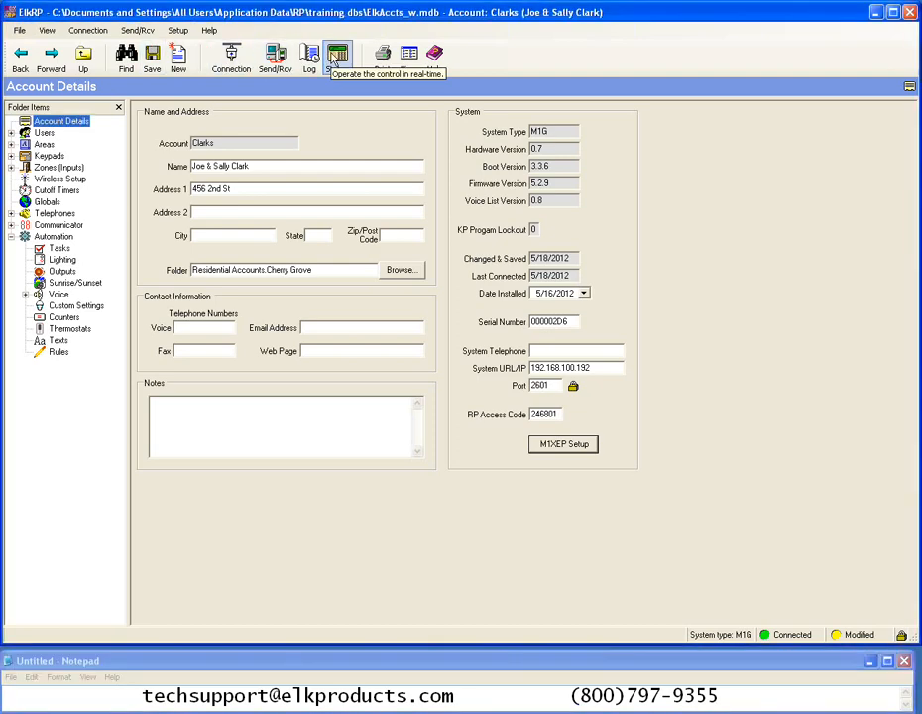
left_click(332, 66)
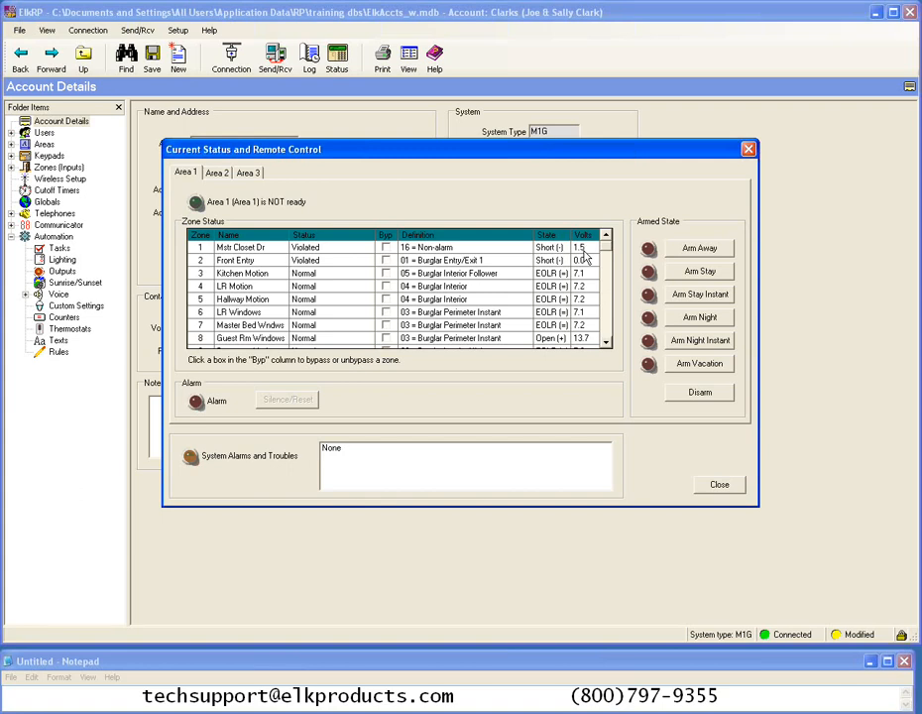
left_click(719, 484)
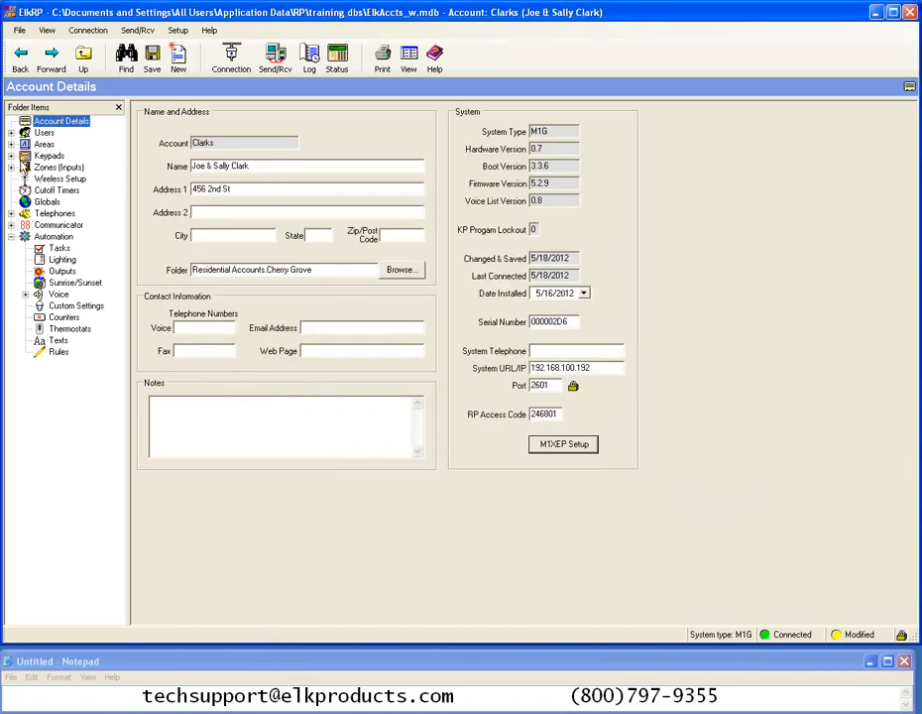
Open the settings of Keypad 01 to view its options and definable keys.
left_click(11, 155)
left_click(56, 167)
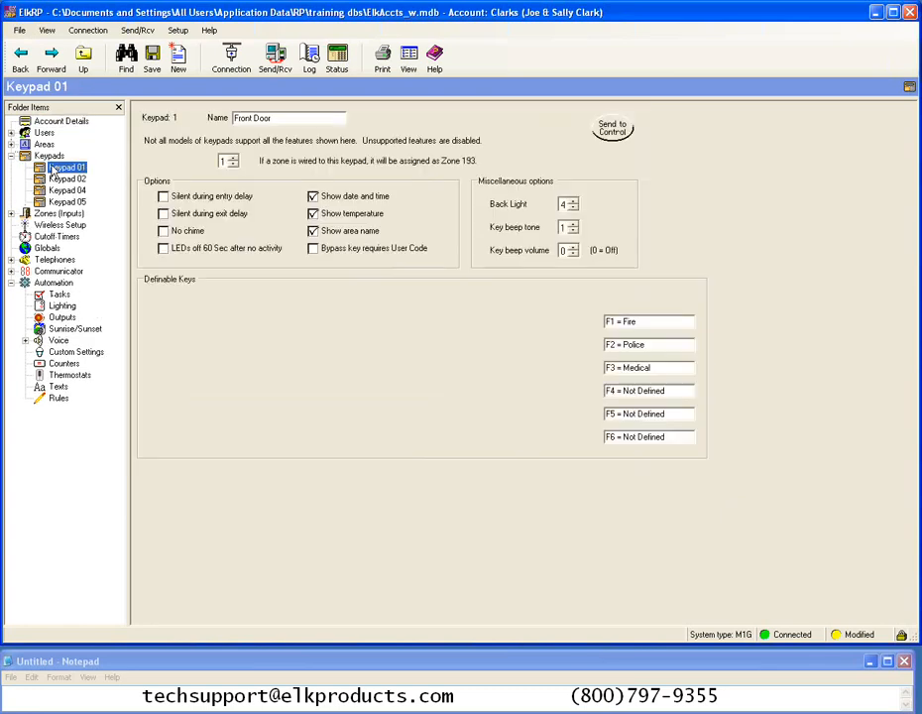